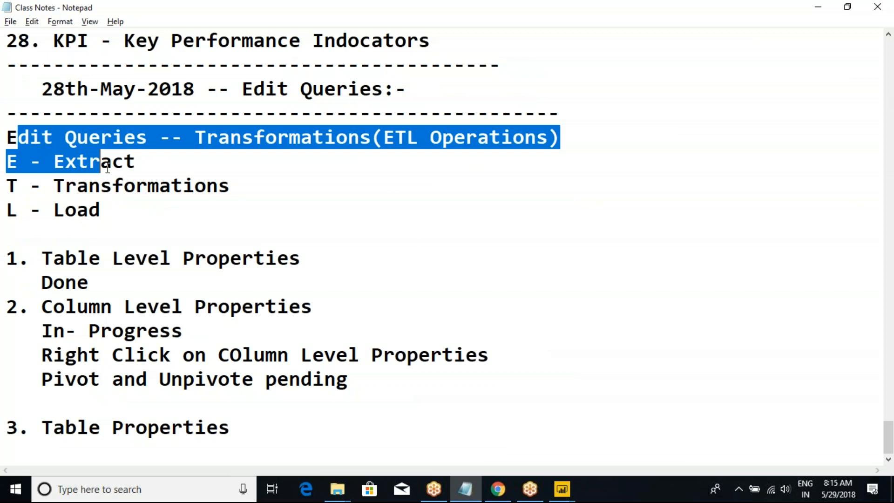
# Review the Table Level Properties entry marked Done in the class notes.
pyautogui.moveTo(52, 258); pyautogui.dragTo(121, 279)
pyautogui.click(123, 279)
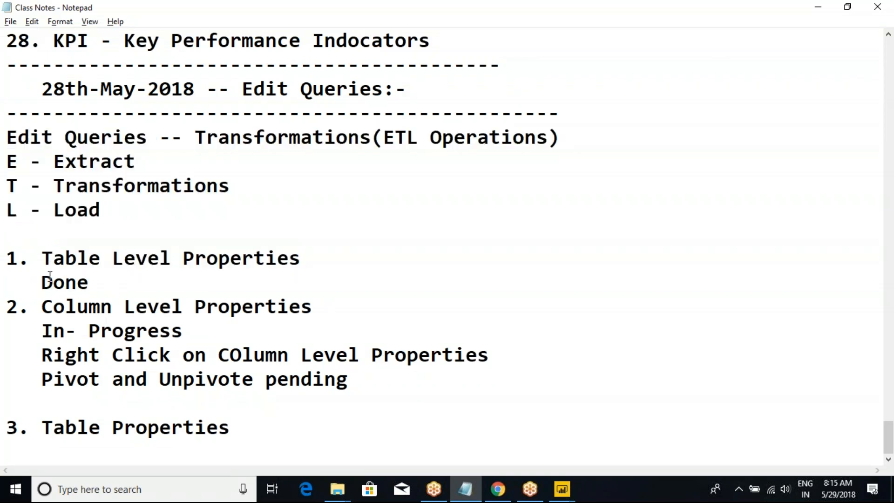
pyautogui.moveTo(24, 250); pyautogui.dragTo(87, 272)
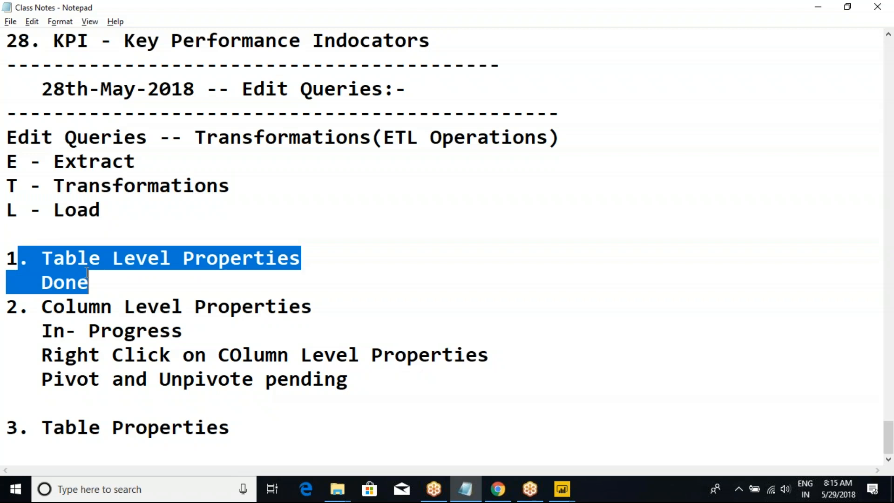
# Switch to Power Query Editor and look through the DimDate, DimCustomer and DimGeography queries and the table-level options of DimGeography.
pyautogui.click(562, 488)
pyautogui.click(612, 420)
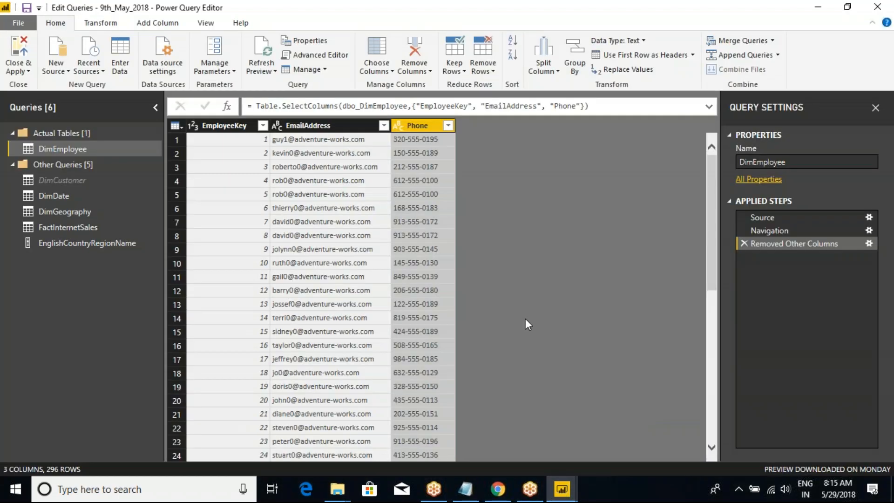
pyautogui.click(54, 197)
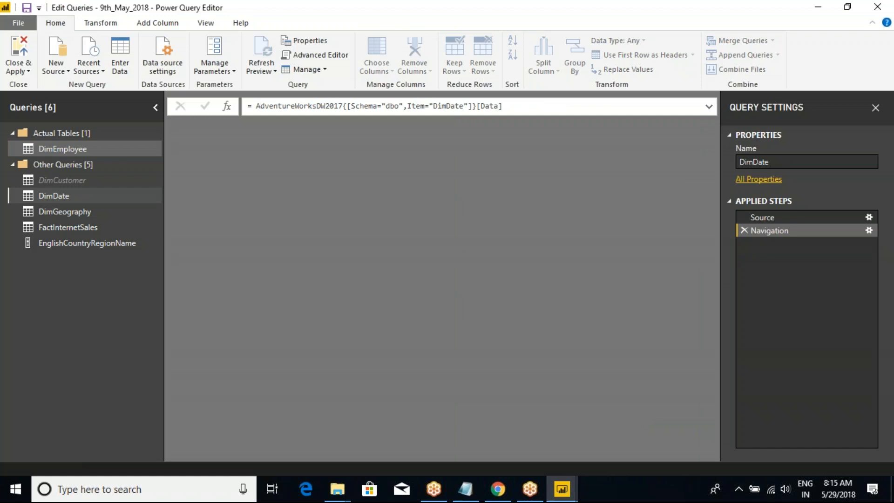
pyautogui.click(62, 180)
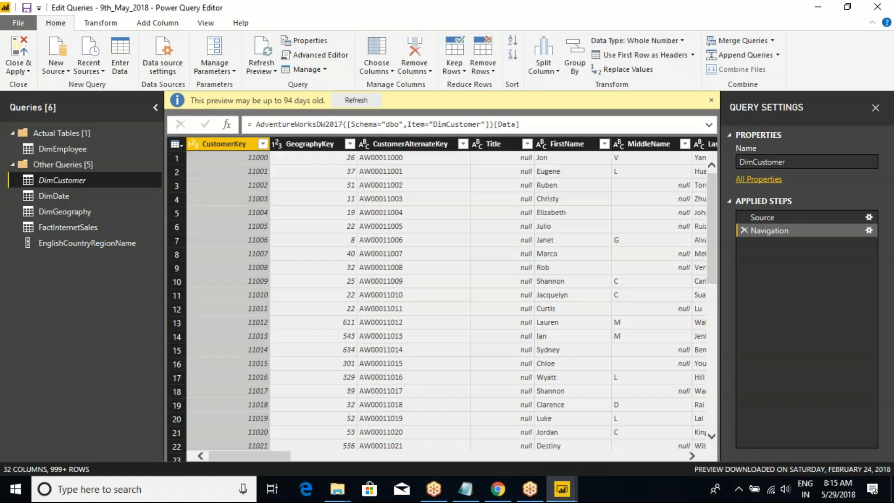
pyautogui.click(53, 199)
pyautogui.rightClick(60, 215)
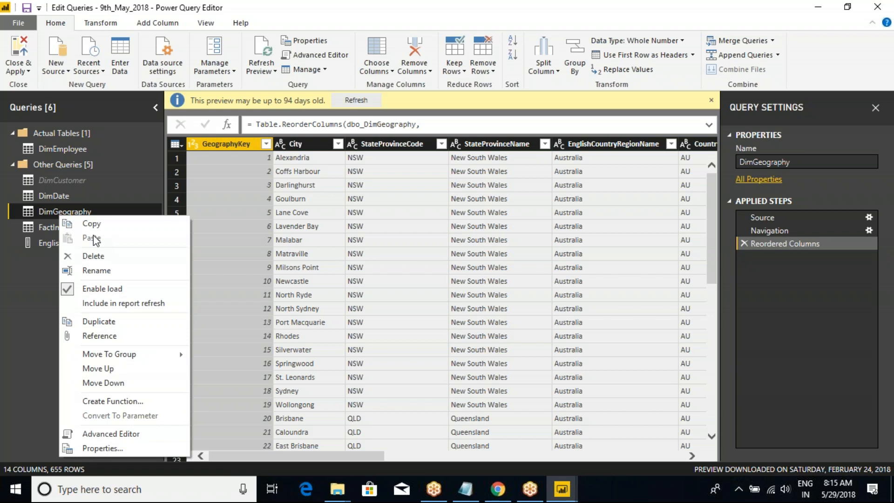
pyautogui.click(271, 8)
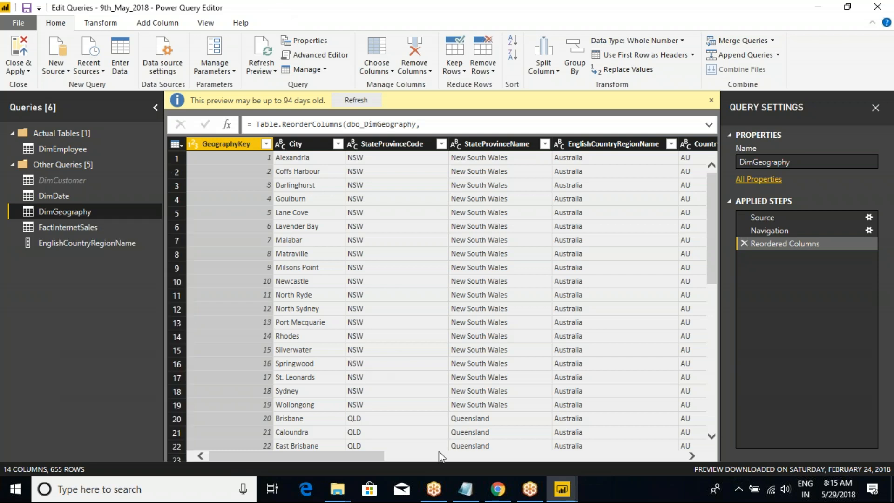
# Switch to the class notes in Notepad and review the In-Progress status under Column Level Properties.
pyautogui.moveTo(566, 495)
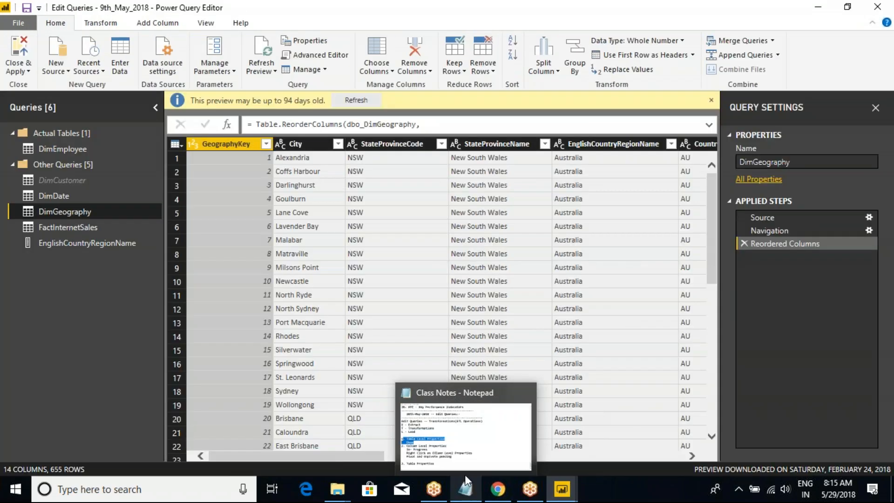
pyautogui.click(464, 489)
pyautogui.click(229, 280)
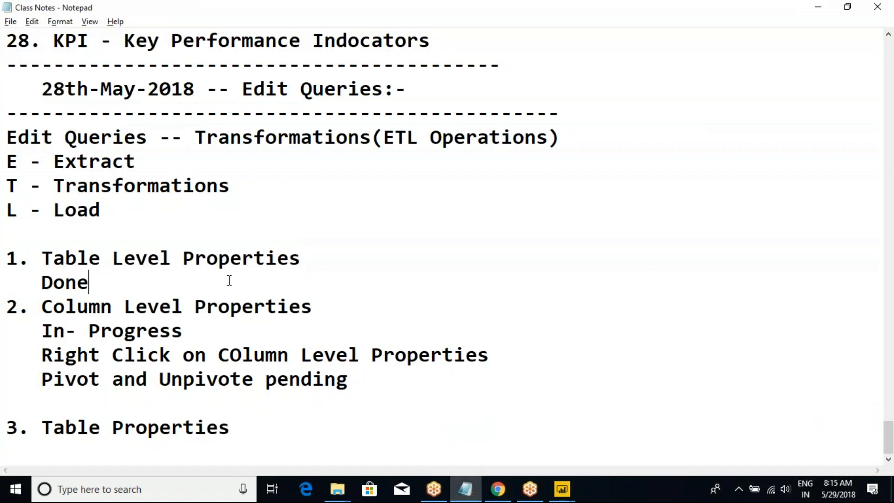
pyautogui.click(160, 307)
pyautogui.moveTo(41, 331); pyautogui.dragTo(205, 329)
pyautogui.click(207, 329)
pyautogui.moveTo(49, 334); pyautogui.dragTo(197, 329)
pyautogui.click(197, 329)
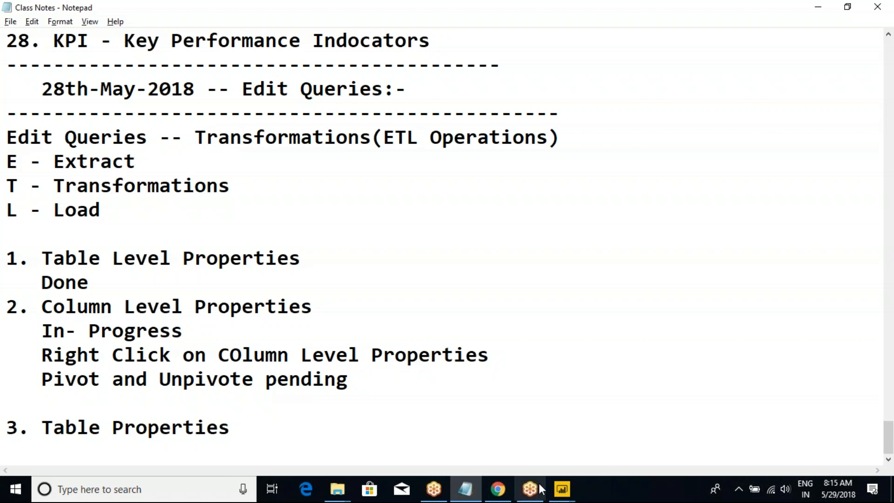
# Switch to Power Query Editor and check the column-level options of StateProvinceName in DimGeography against the class notes.
pyautogui.moveTo(563, 493)
pyautogui.click(612, 436)
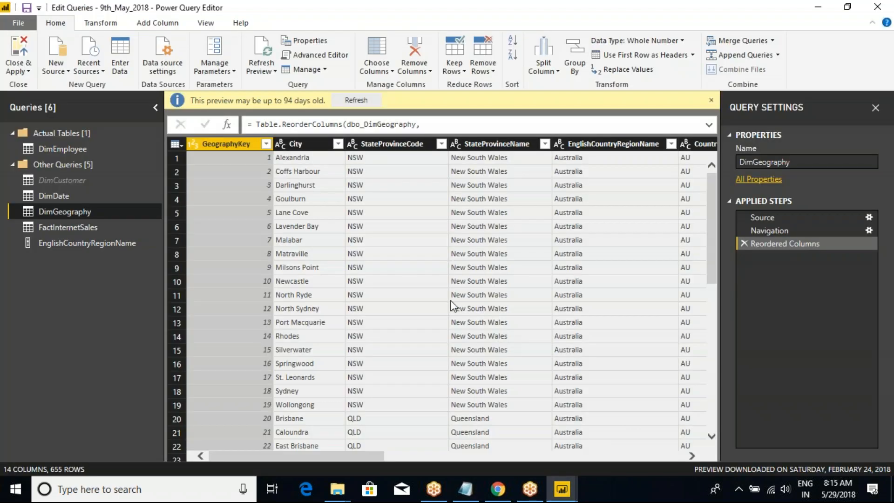
pyautogui.click(479, 144)
pyautogui.rightClick(478, 143)
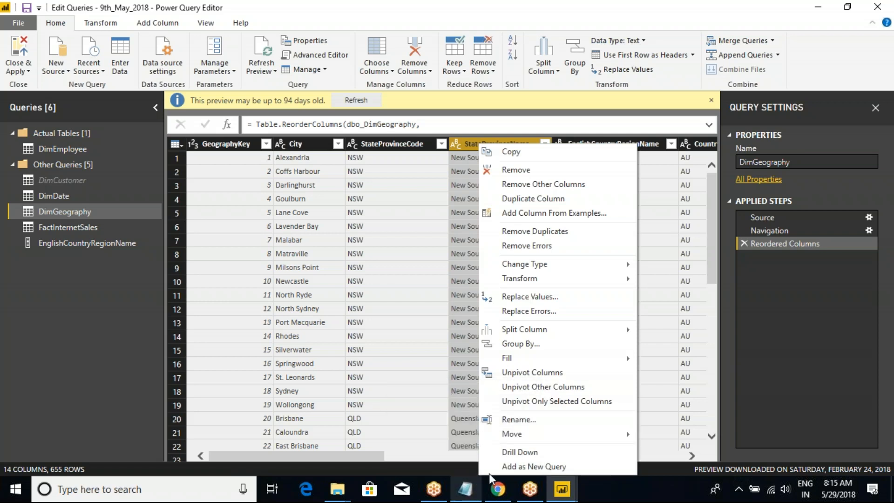
pyautogui.click(468, 484)
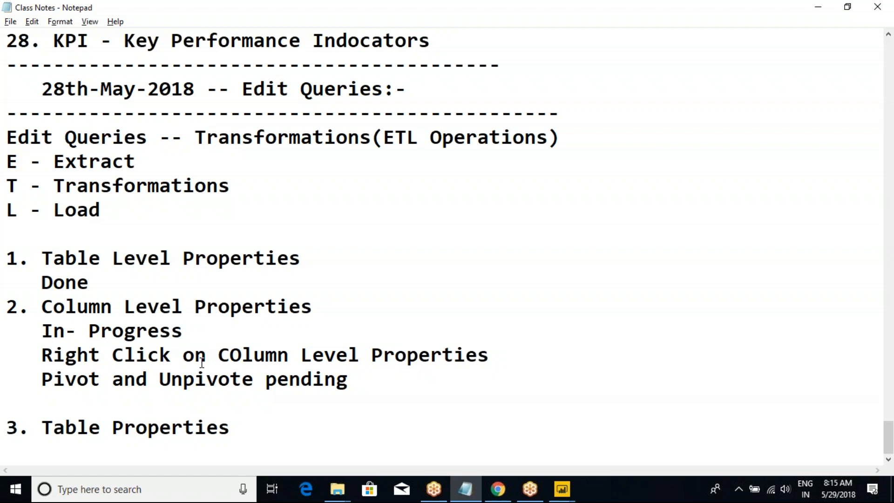
pyautogui.hotkey('alt', 'Tab')
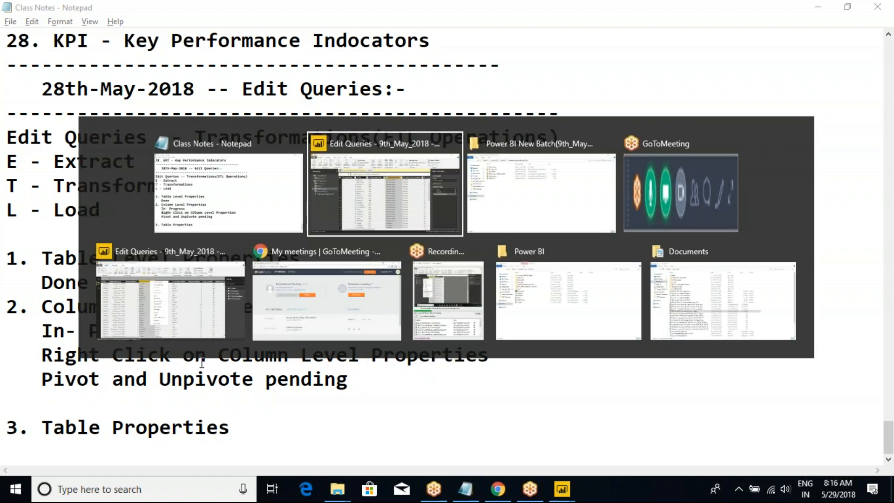
pyautogui.click(429, 490)
pyautogui.hotkey('alt', 'Tab')
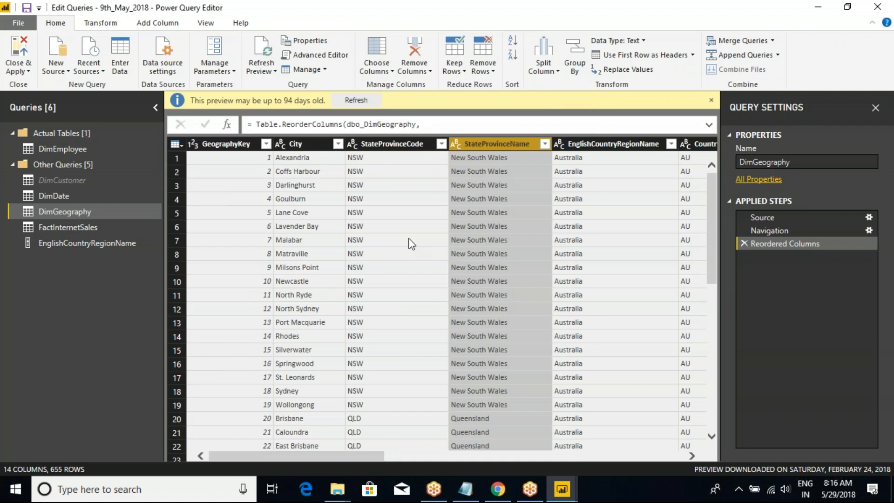
# Enable load for the DimCustomer query and apply the pending query changes without closing the editor.
pyautogui.click(47, 180)
pyautogui.rightClick(46, 179)
pyautogui.click(75, 249)
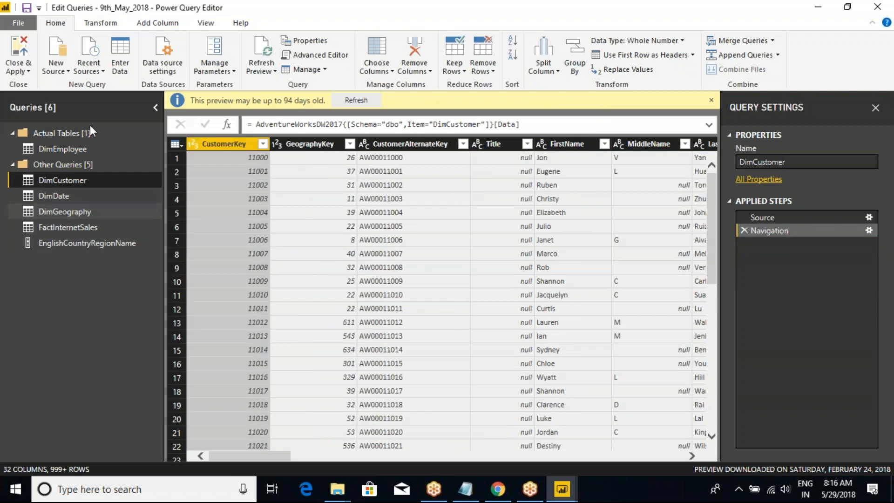
pyautogui.click(18, 71)
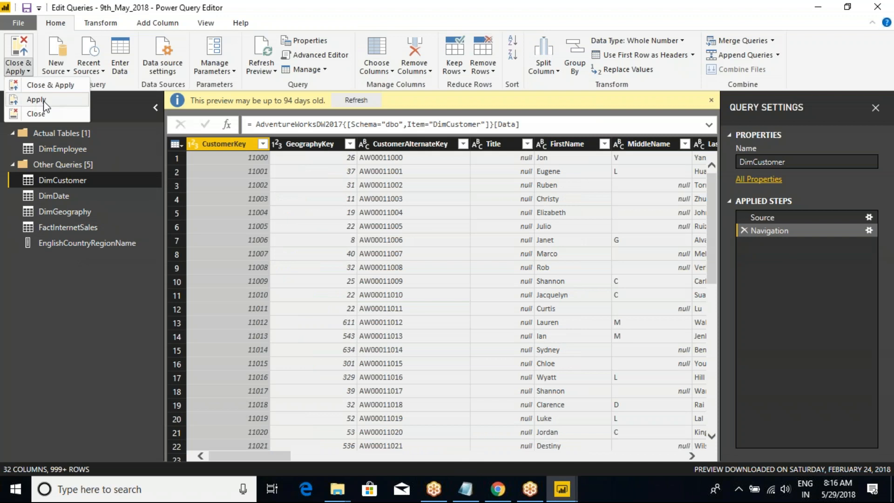
pyautogui.click(44, 100)
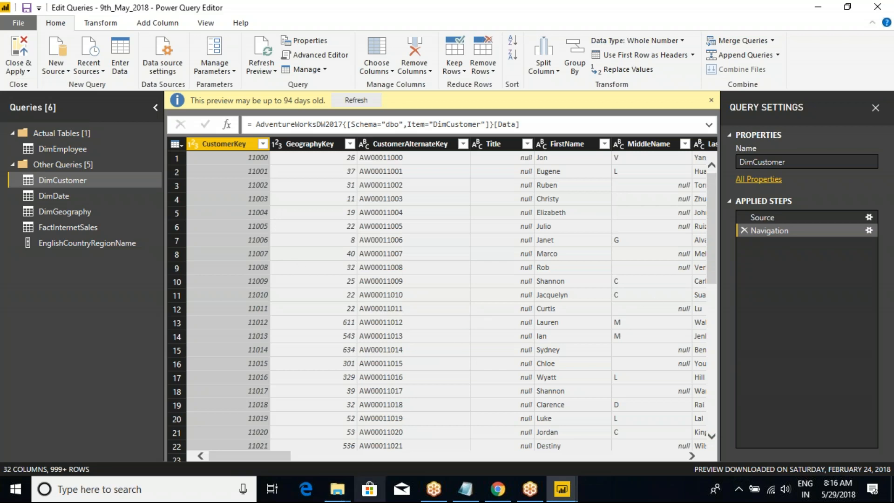
# Switch to File Explorer and open the pivot workbook from the Power BI folder in Excel.
pyautogui.moveTo(337, 489)
pyautogui.moveTo(337, 433)
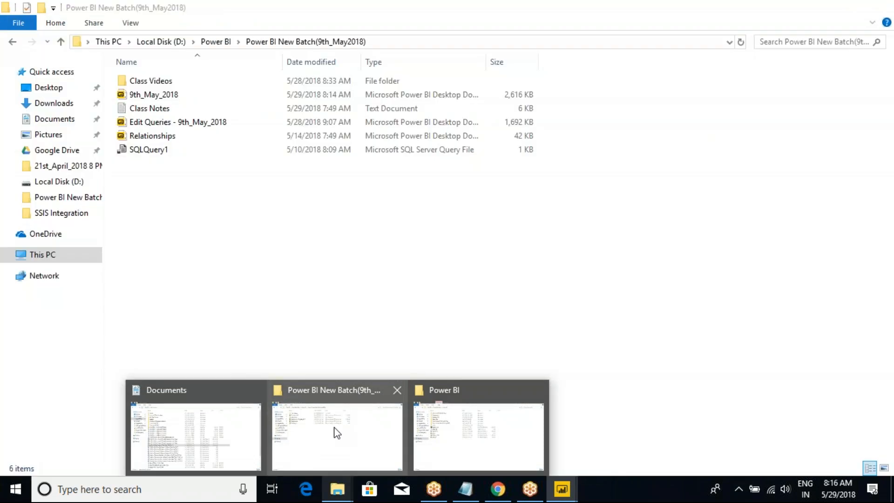
pyautogui.click(479, 438)
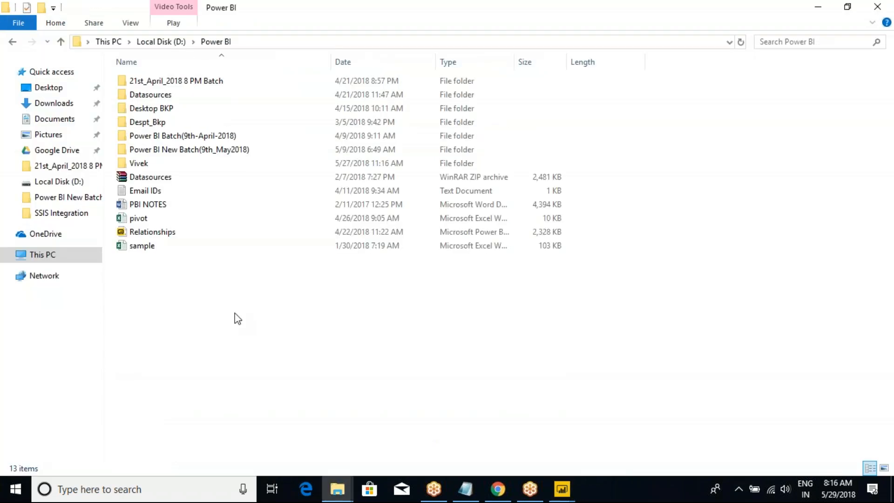
pyautogui.click(137, 219)
pyautogui.rightClick(137, 219)
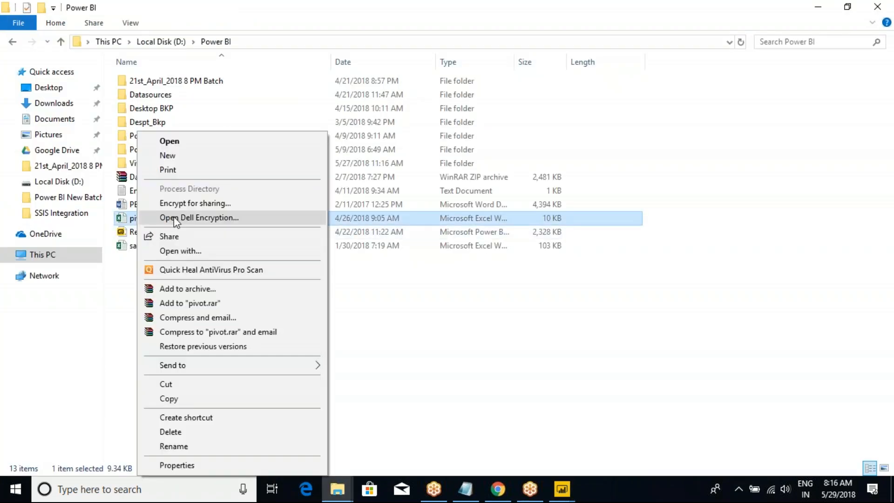
pyautogui.click(199, 145)
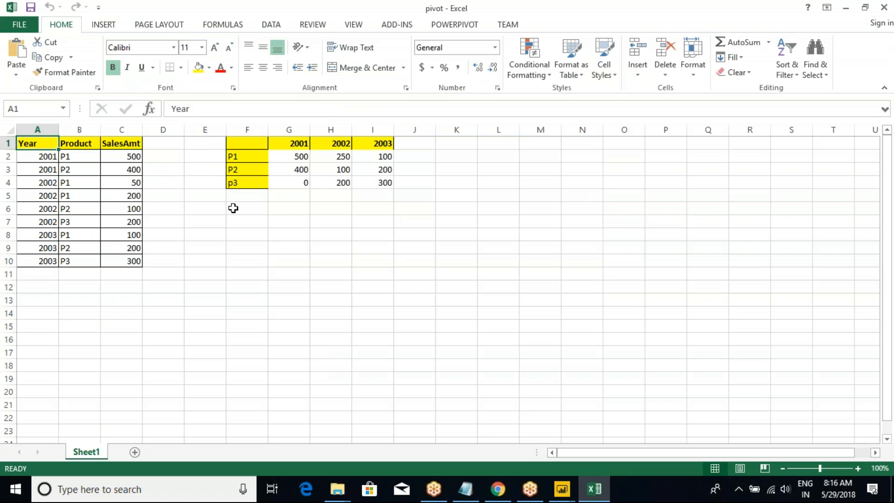
pyautogui.click(233, 208)
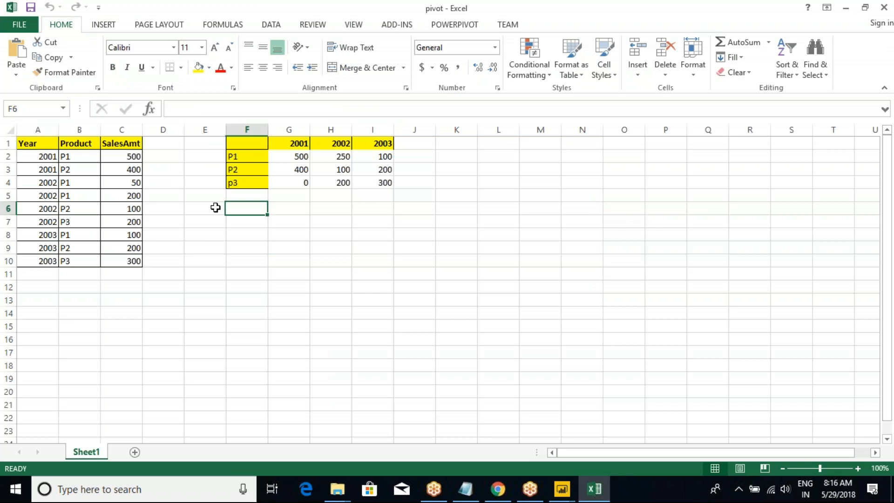
# Examine the Year column and the 2001 rows for products P1 and P2 in the source table.
pyautogui.moveTo(39, 155); pyautogui.dragTo(36, 261)
pyautogui.click(76, 235)
pyautogui.moveTo(56, 158); pyautogui.dragTo(78, 168)
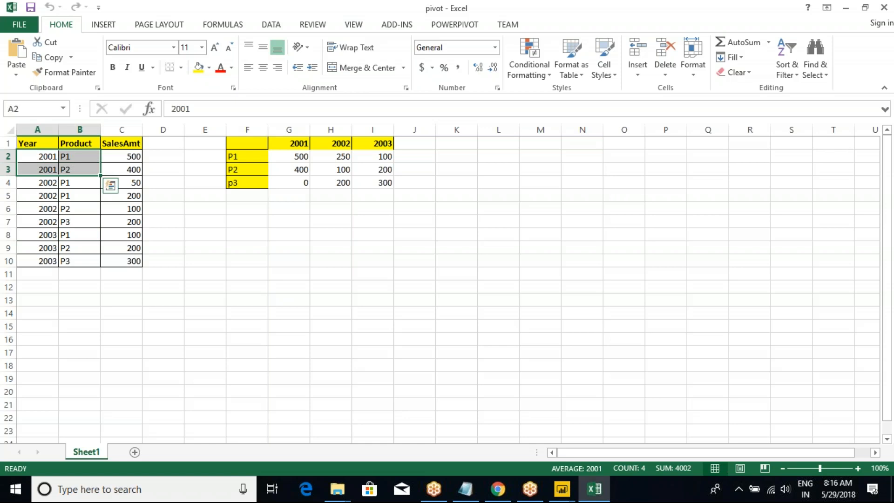
pyautogui.click(123, 159)
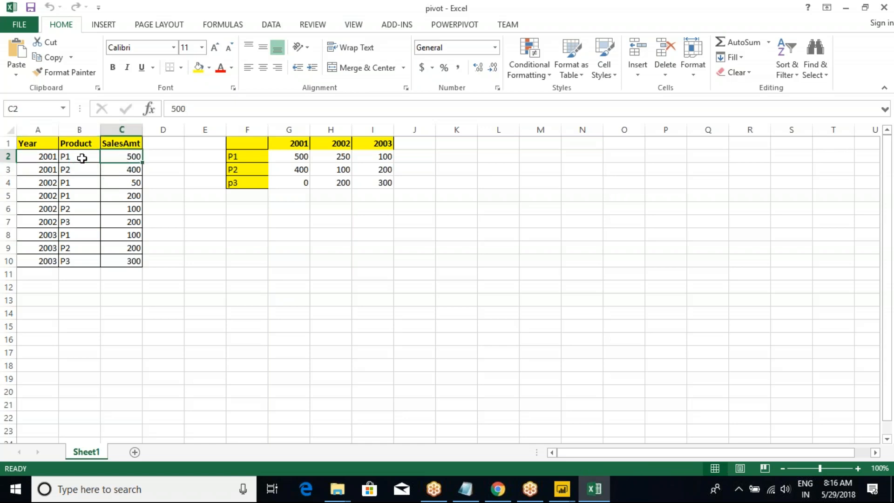
pyautogui.click(82, 158)
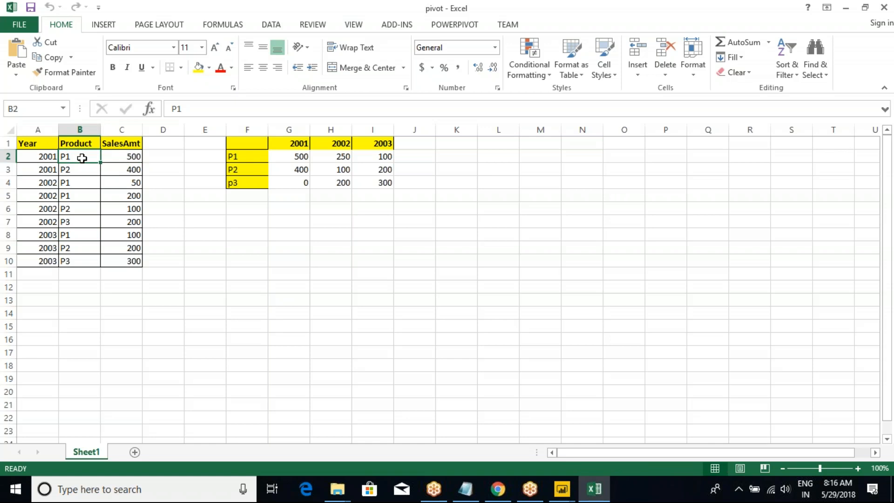
pyautogui.click(78, 169)
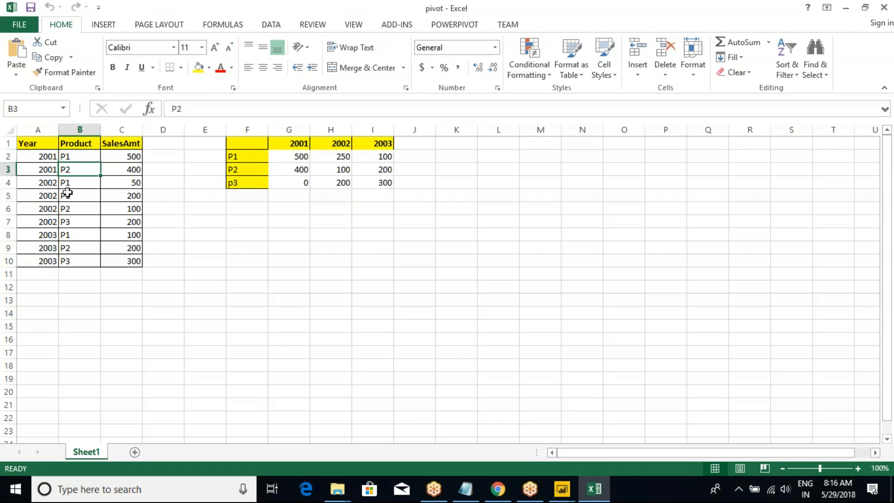
# Colour the text of the 2002 rows, A4:C7, red.
pyautogui.moveTo(44, 183); pyautogui.dragTo(112, 222)
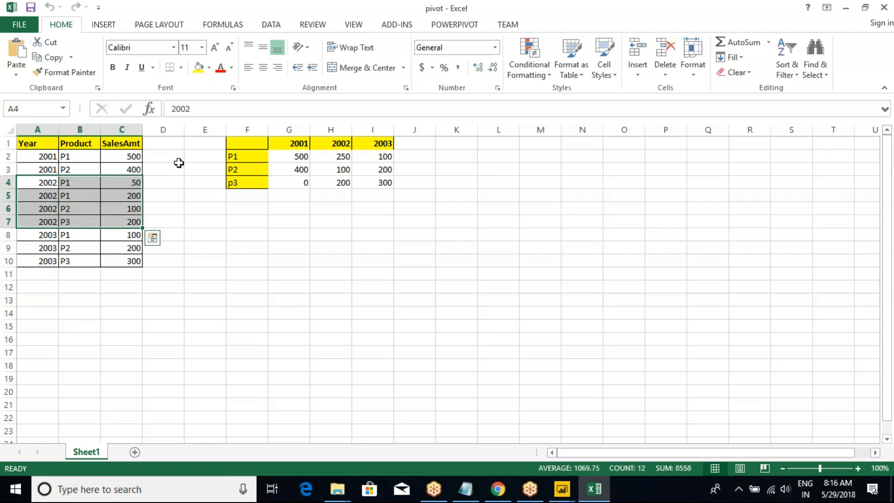
pyautogui.click(213, 68)
# Examine the products and sales amounts of the 2002 rows and the three 2003 rows in the source table.
pyautogui.moveTo(96, 193); pyautogui.dragTo(73, 222)
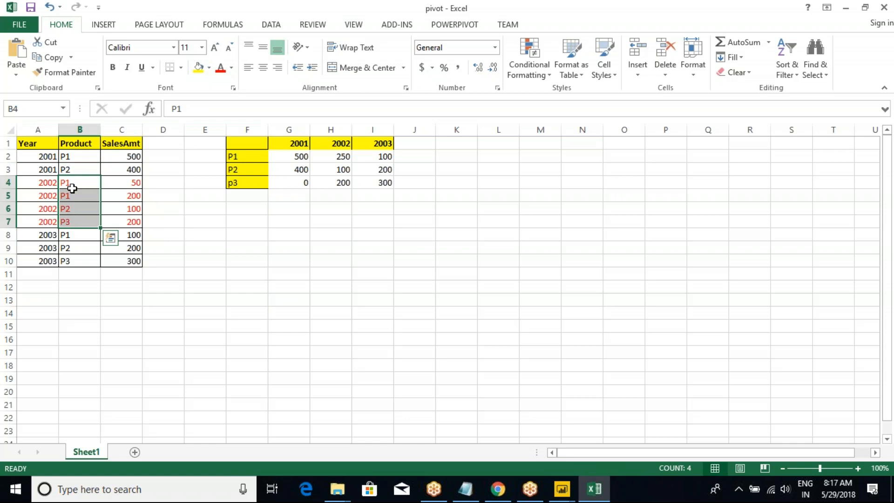
pyautogui.moveTo(73, 185); pyautogui.dragTo(113, 221)
pyautogui.click(80, 210)
pyautogui.click(113, 221)
pyautogui.moveTo(44, 235); pyautogui.dragTo(44, 256)
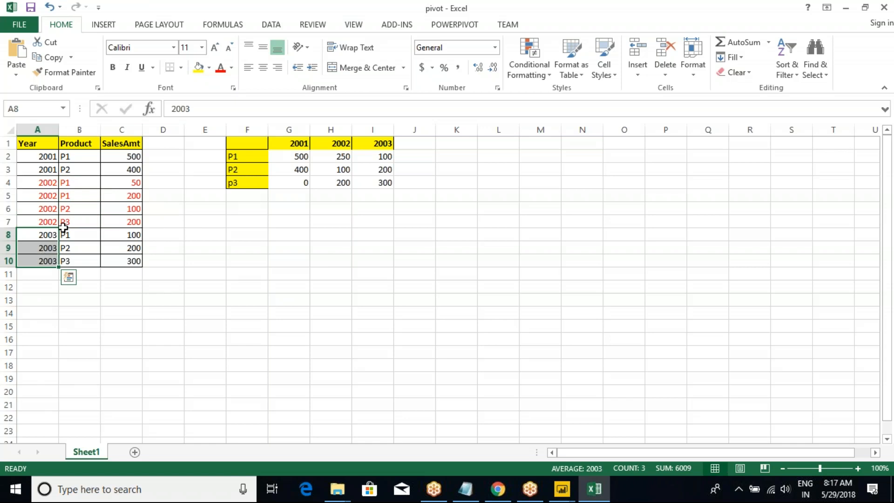
# Apply all borders to the pivoted table in F1:I4.
pyautogui.moveTo(248, 145); pyautogui.dragTo(364, 182)
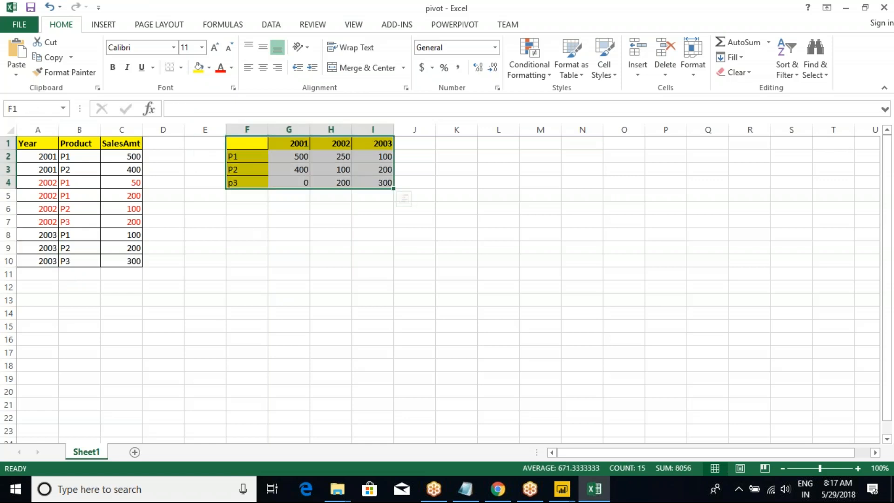
pyautogui.click(181, 67)
pyautogui.click(172, 179)
pyautogui.click(270, 195)
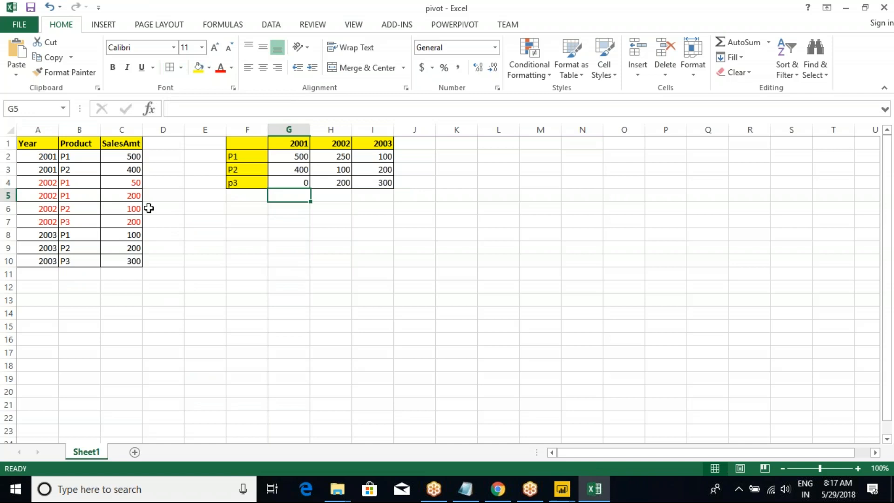
# Compare the source table in A1:C10 with the pivoted table in F1:I4, focusing on the Year values.
pyautogui.moveTo(38, 147); pyautogui.dragTo(110, 256)
pyautogui.moveTo(243, 141); pyautogui.dragTo(373, 181)
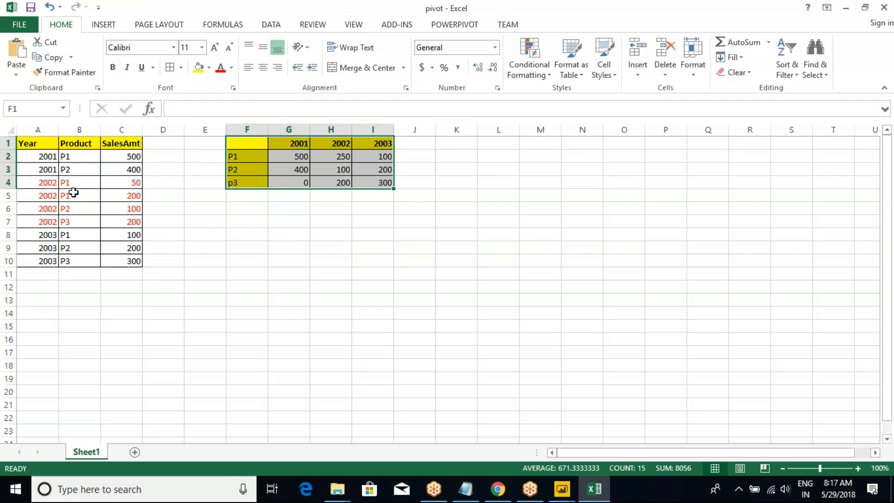
pyautogui.moveTo(44, 156); pyautogui.dragTo(45, 261)
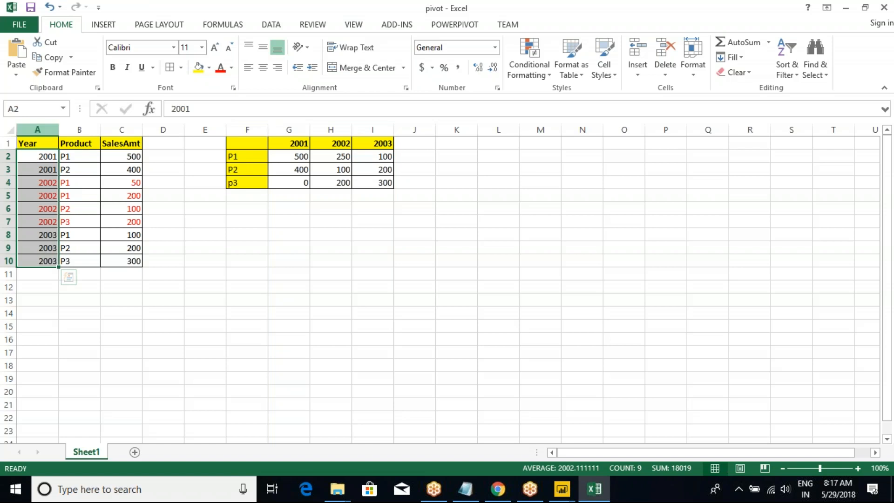
pyautogui.click(44, 181)
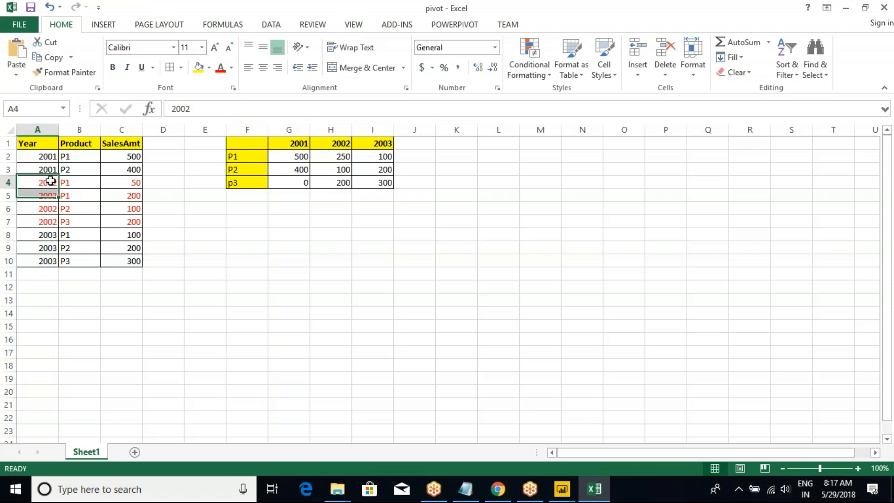
# Compare the Year values in A2:A10 with the year headings in G1:I1, and trace P1's 2001 sales amount into the pivoted table.
pyautogui.click(45, 156)
pyautogui.click(40, 185)
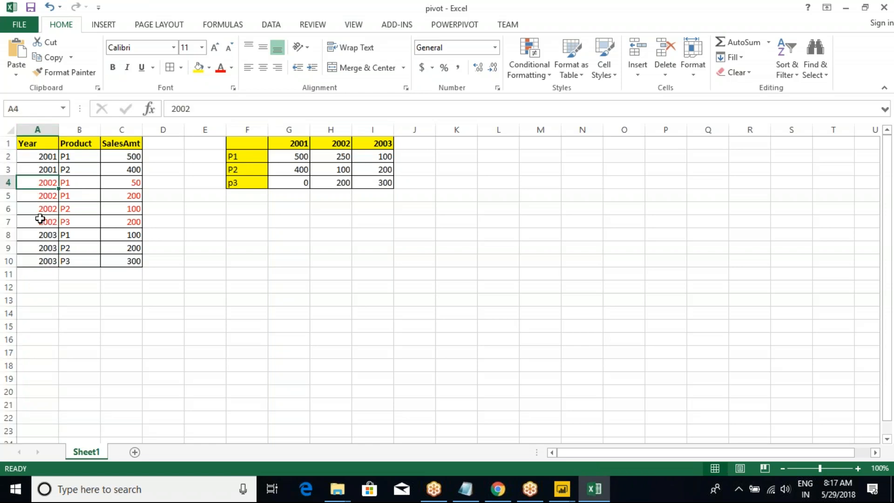
pyautogui.click(46, 235)
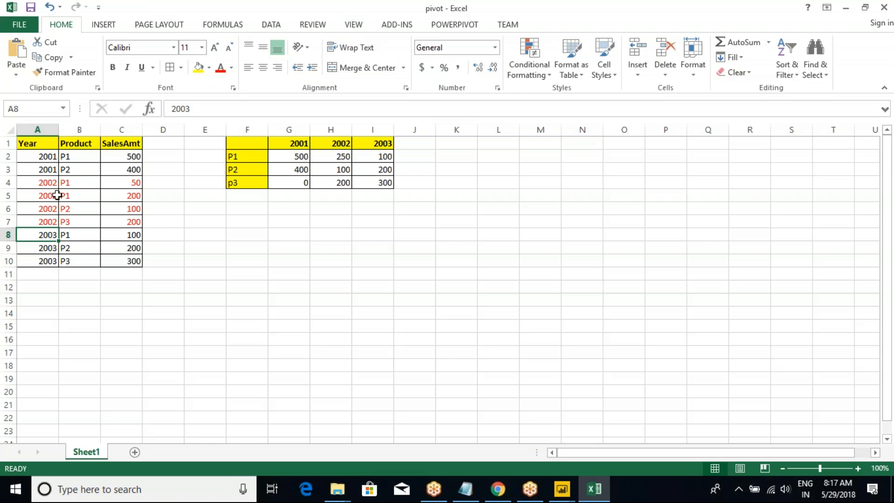
pyautogui.moveTo(44, 160); pyautogui.dragTo(45, 261)
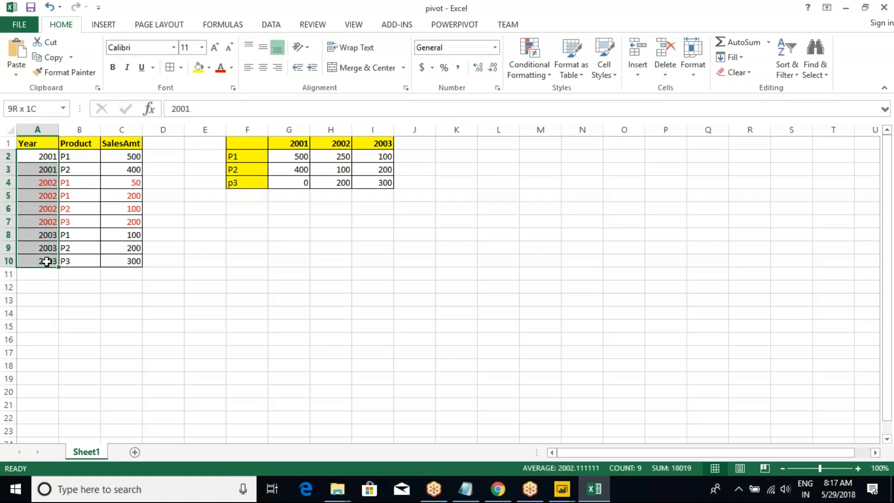
pyautogui.moveTo(294, 146); pyautogui.dragTo(375, 144)
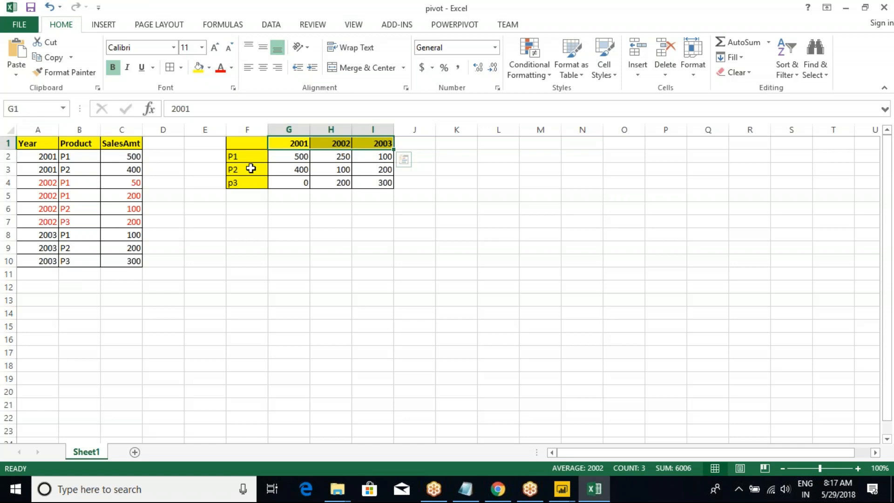
pyautogui.click(302, 144)
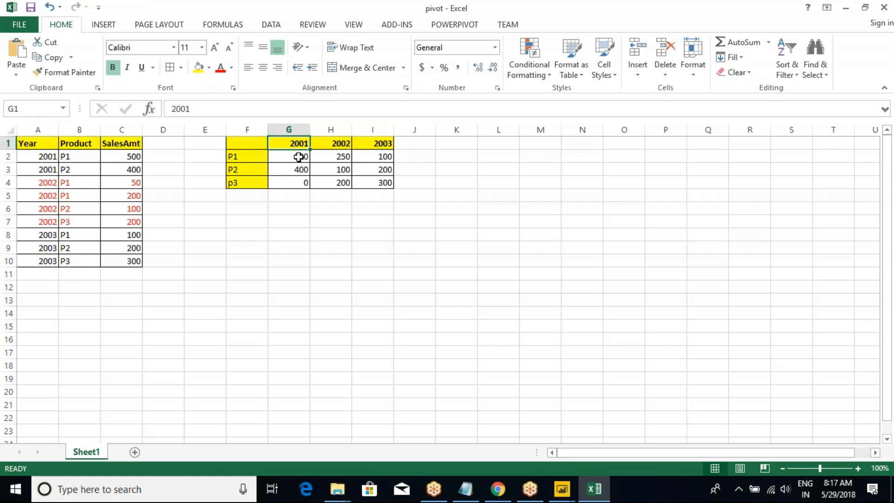
pyautogui.click(238, 157)
pyautogui.click(77, 159)
pyautogui.click(120, 159)
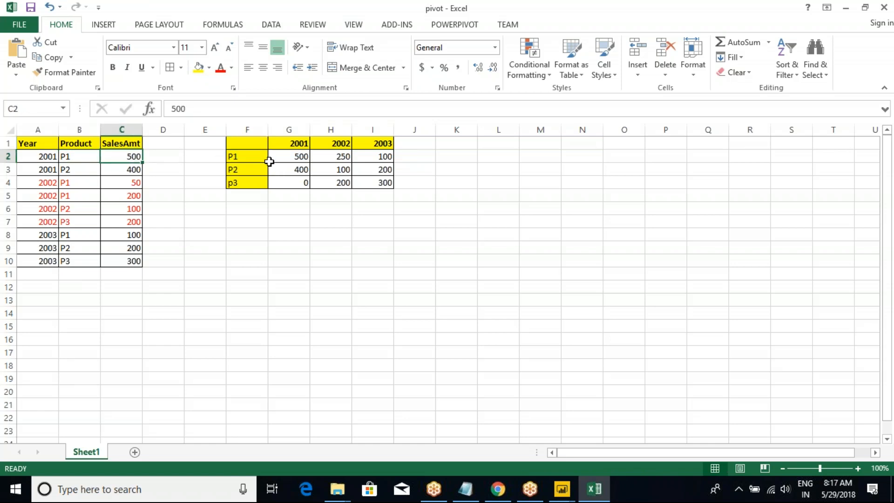
pyautogui.click(295, 156)
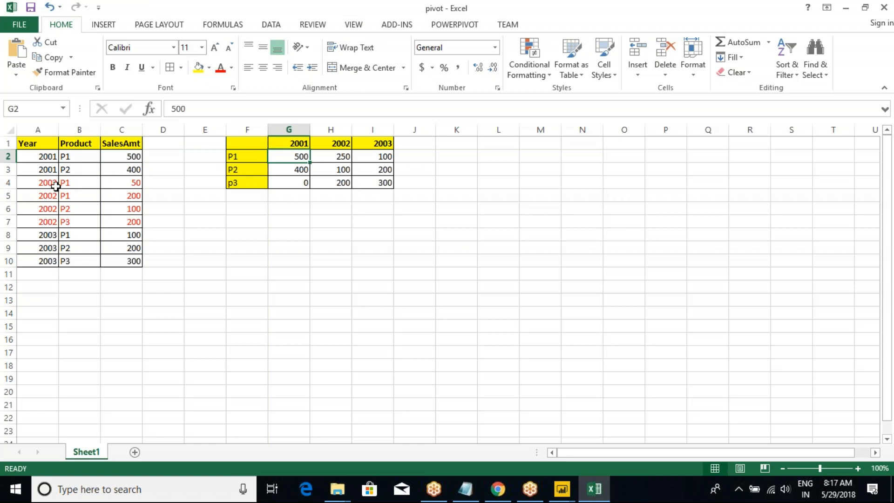
# Trace the 2002 sales of P1 from B4:C5 into the pivoted table's 2002 column, and compare the whole source table with F1:I4.
pyautogui.click(41, 185)
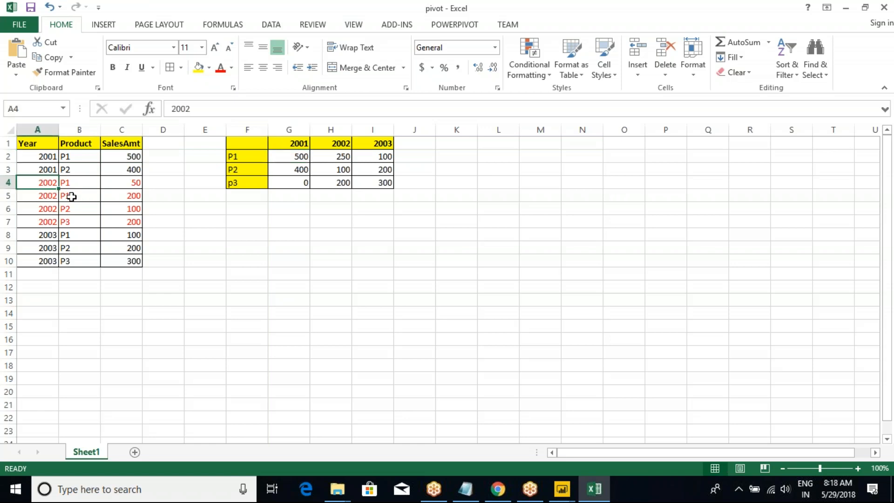
pyautogui.moveTo(72, 183); pyautogui.dragTo(146, 203)
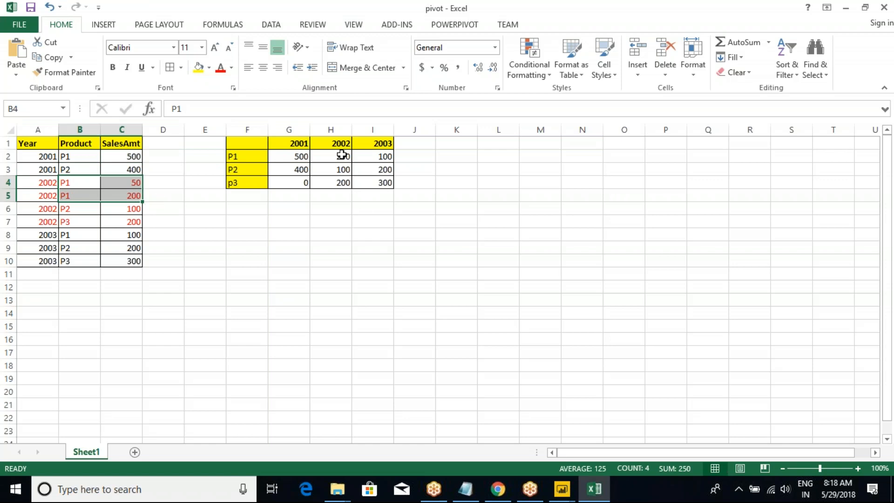
pyautogui.click(339, 143)
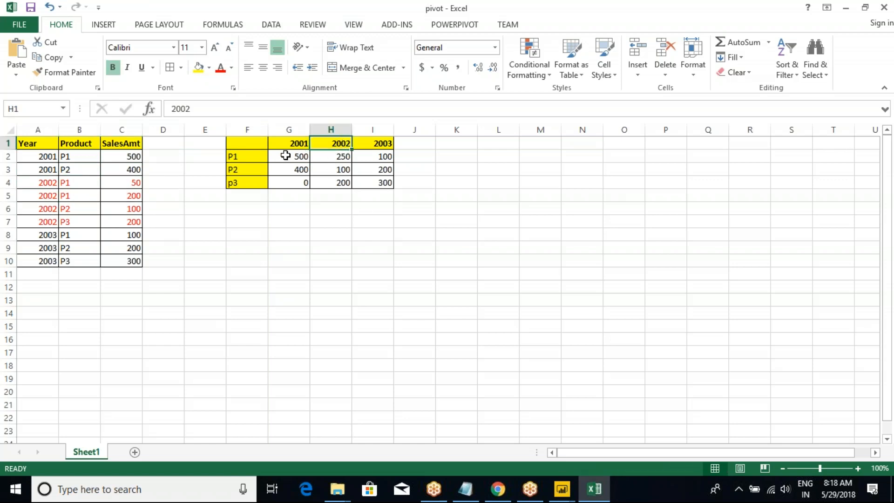
pyautogui.click(245, 158)
pyautogui.click(332, 160)
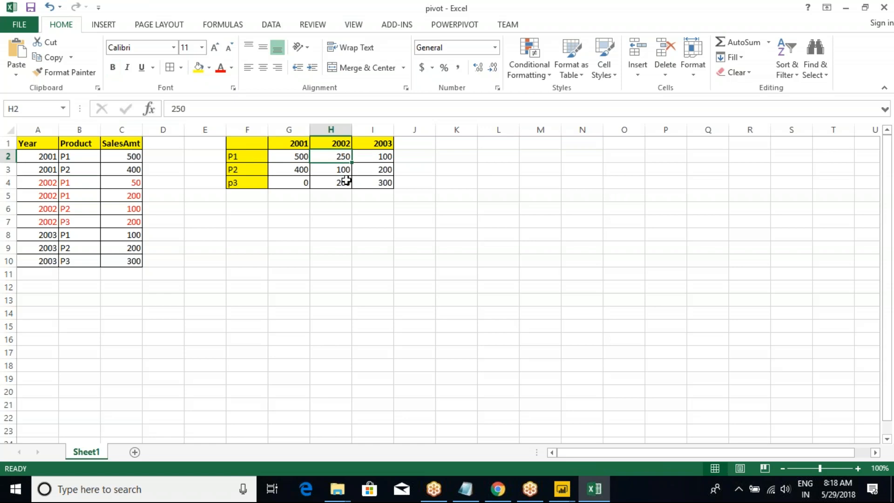
pyautogui.click(311, 165)
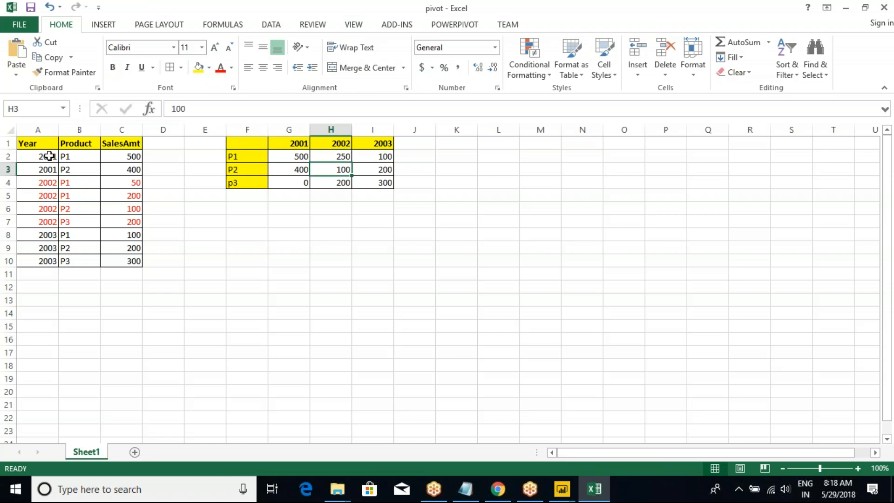
pyautogui.moveTo(29, 144); pyautogui.dragTo(117, 260)
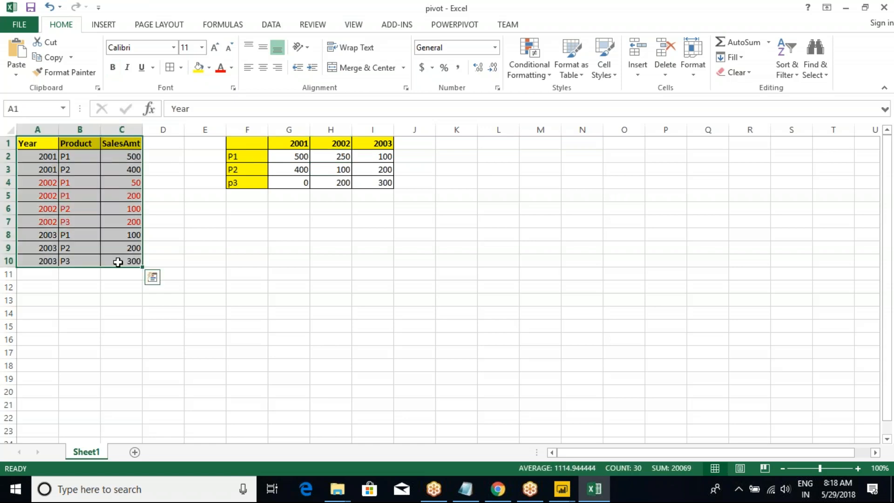
pyautogui.click(251, 144)
pyautogui.moveTo(251, 143); pyautogui.dragTo(370, 182)
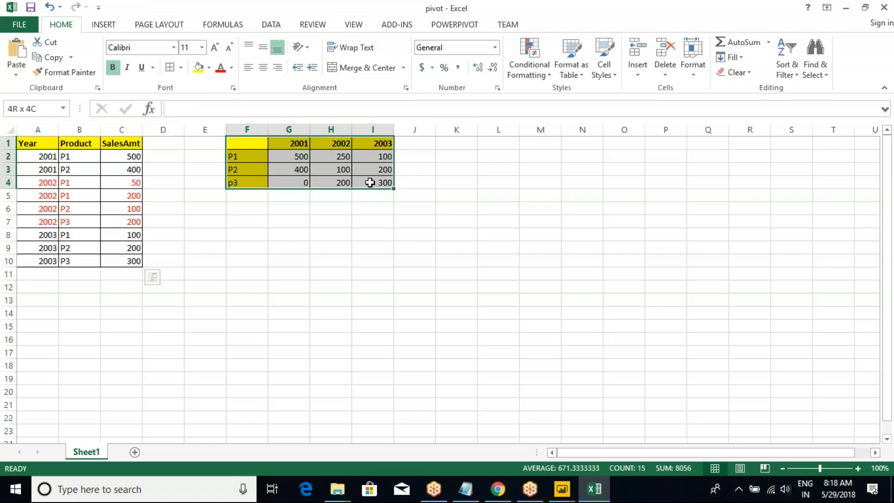
pyautogui.moveTo(46, 157); pyautogui.dragTo(46, 260)
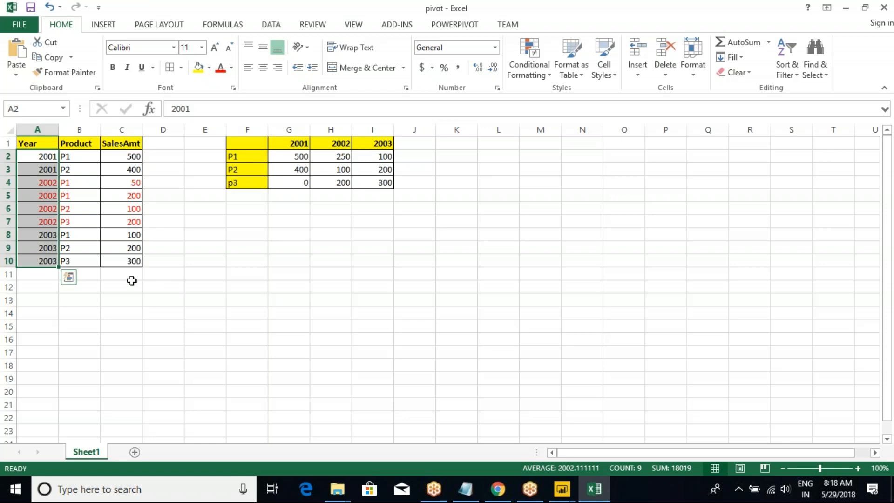
pyautogui.click(69, 170)
pyautogui.click(36, 148)
pyautogui.moveTo(36, 148); pyautogui.dragTo(125, 261)
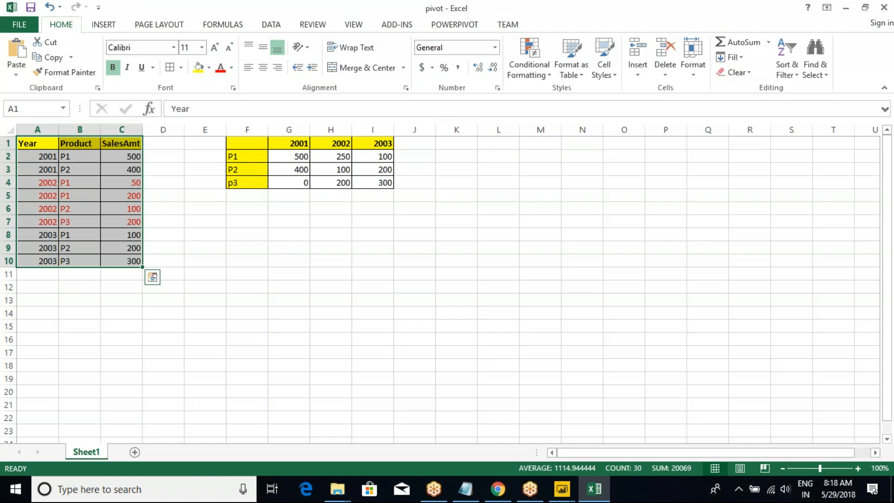
# Switch to the Power Query Editor and display the DimEmployee query.
pyautogui.hotkey('alt', 'Tab')
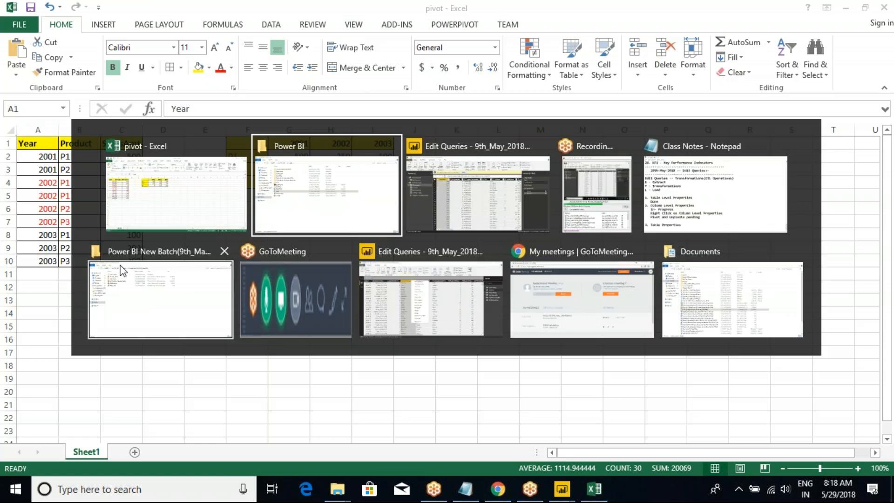
pyautogui.hotkey('alt', 'Tab')
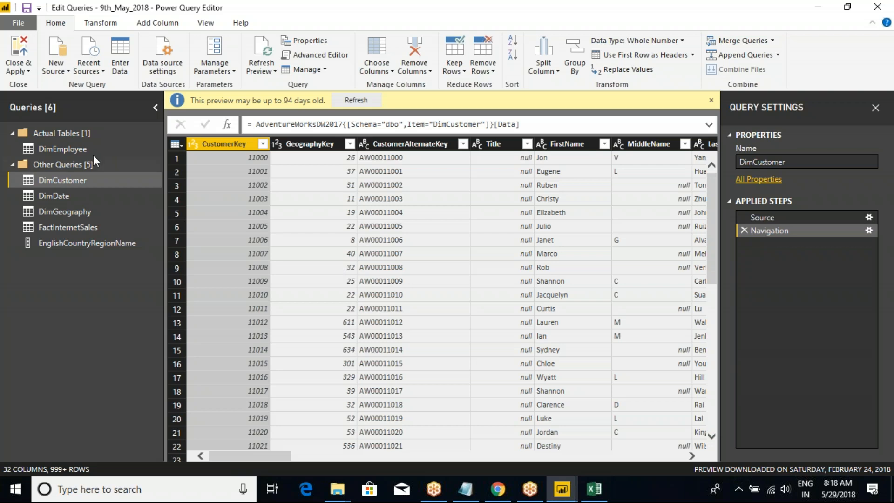
pyautogui.click(58, 148)
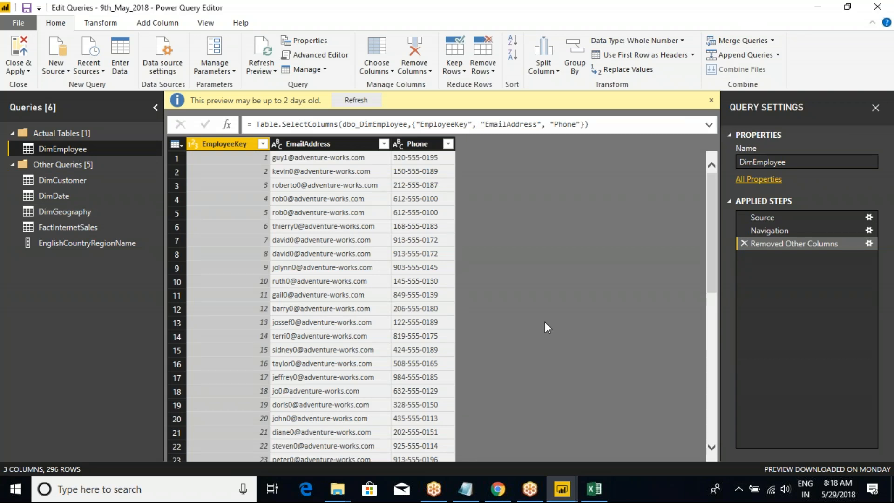
# Look at the Enter Data command in the Power BI Desktop main window, and return to the Power Query Editor.
pyautogui.click(874, 29)
pyautogui.click(562, 487)
pyautogui.click(491, 437)
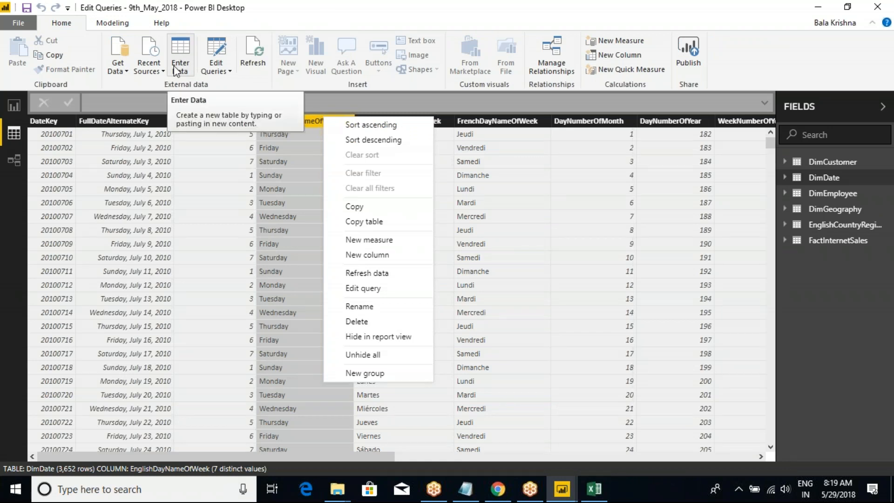
pyautogui.moveTo(562, 489)
pyautogui.click(611, 440)
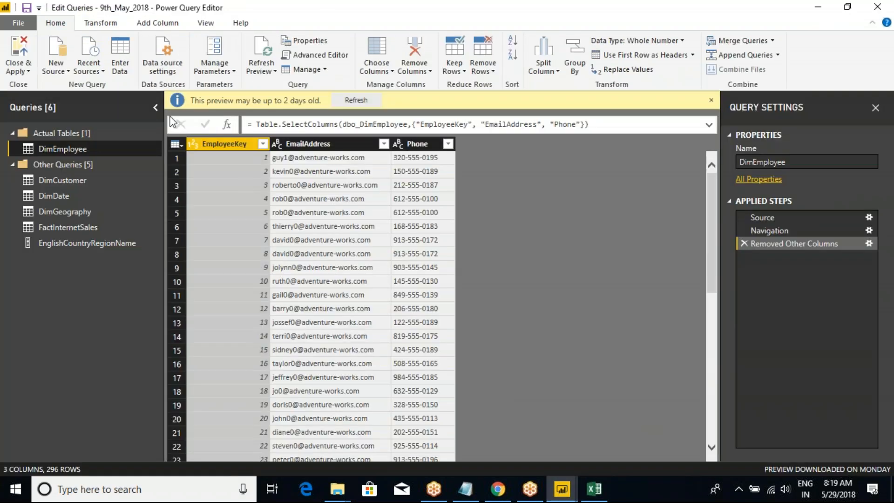
# Start a new manually entered table and name it Prod_Details.
pyautogui.click(122, 60)
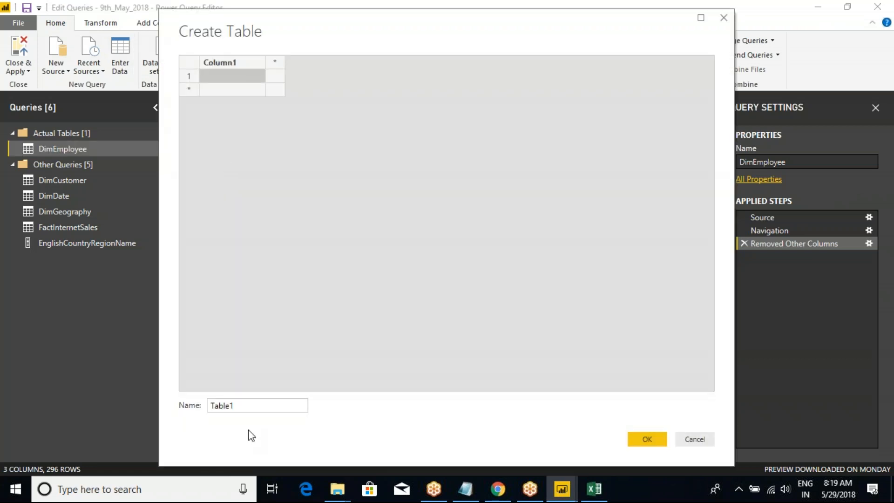
pyautogui.doubleClick(225, 406)
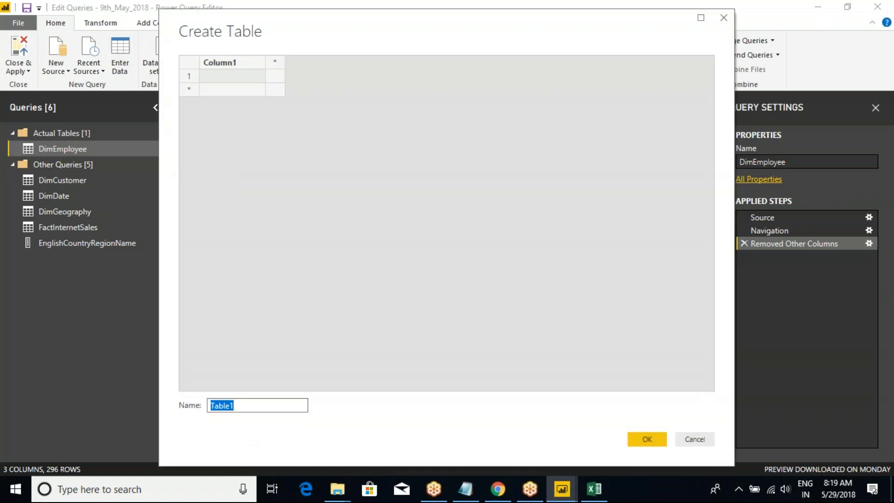
pyautogui.write('Prod')
pyautogui.write('_Deta')
# Rename the new table's first column Year, using the heading in cell A1 of the pivot workbook in Excel.
pyautogui.click(217, 63)
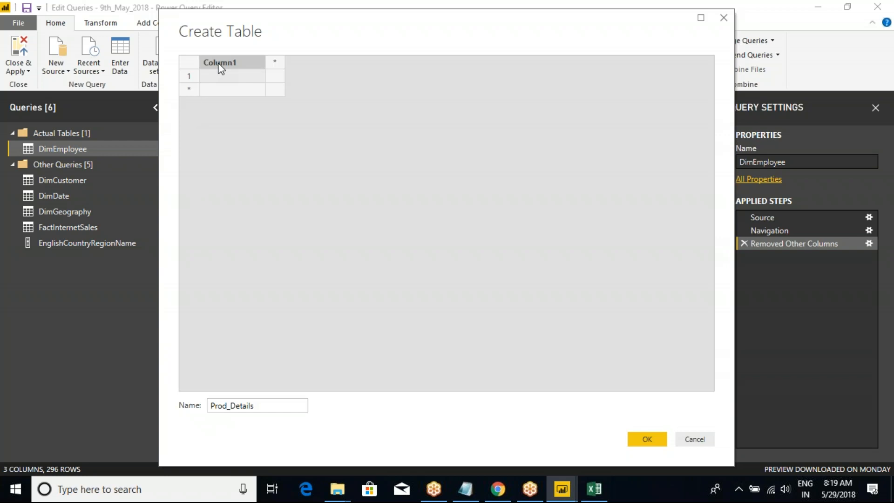
pyautogui.hotkey('alt', 'Tab')
pyautogui.hotkey('alt', 'Tab')
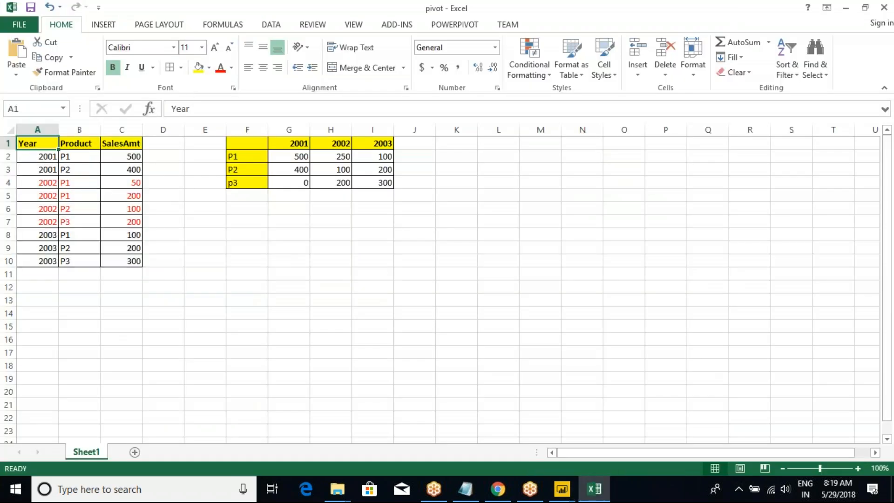
pyautogui.click(24, 143)
pyautogui.hotkey('alt', 'Tab')
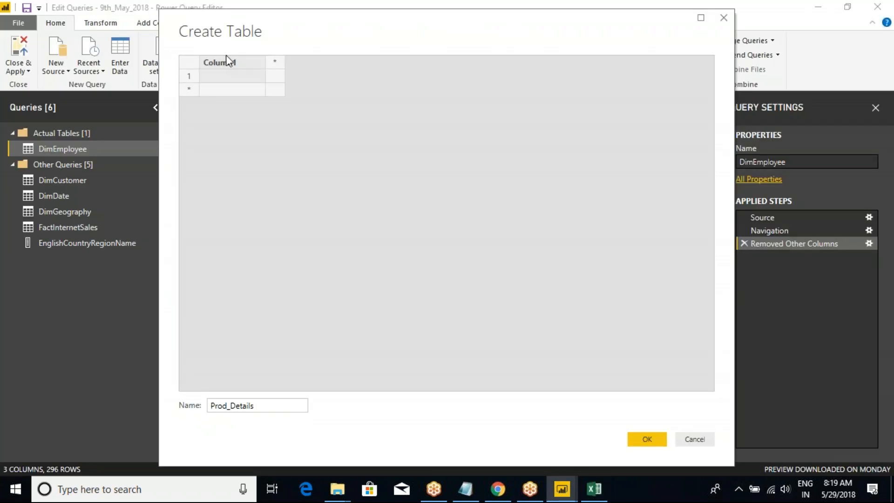
pyautogui.doubleClick(227, 62)
# Add a second column to Prod_Details and name it Product, copying the heading text from cell B1 of the Excel sheet.
pyautogui.hotkey('alt', 'Tab')
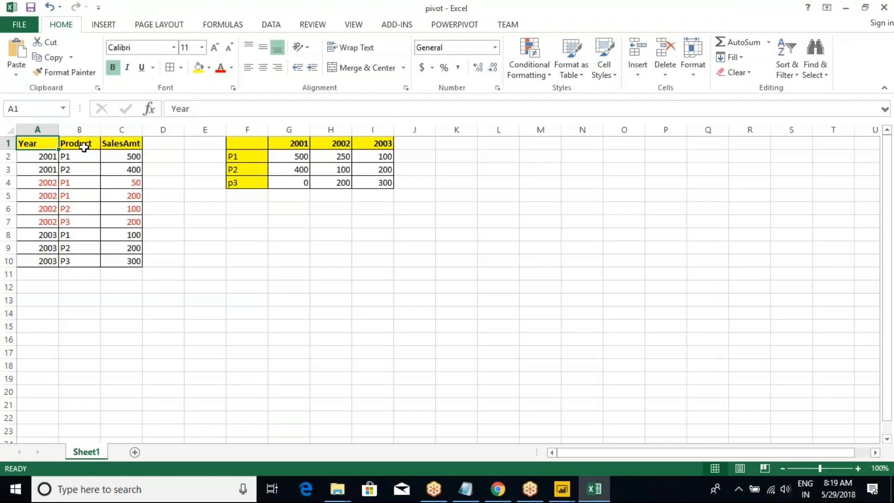
pyautogui.click(87, 147)
pyautogui.hotkey('ctrl', 'c')
pyautogui.hotkey('alt', 'Tab')
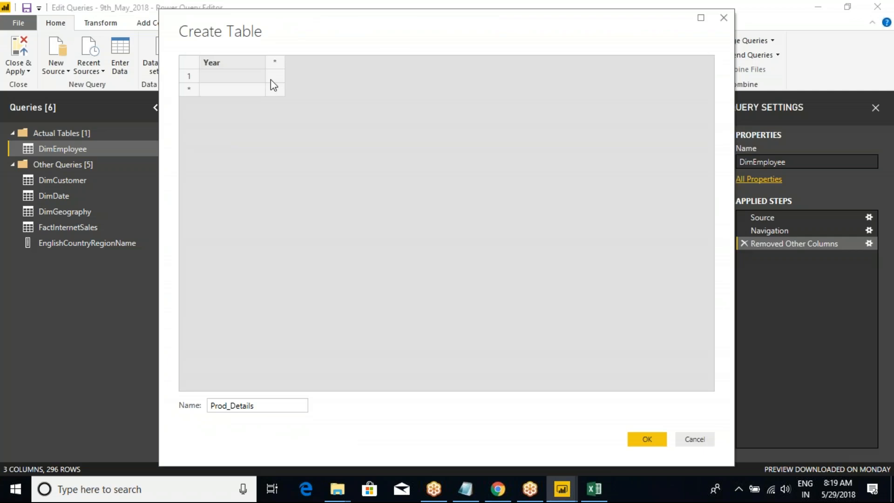
pyautogui.click(274, 63)
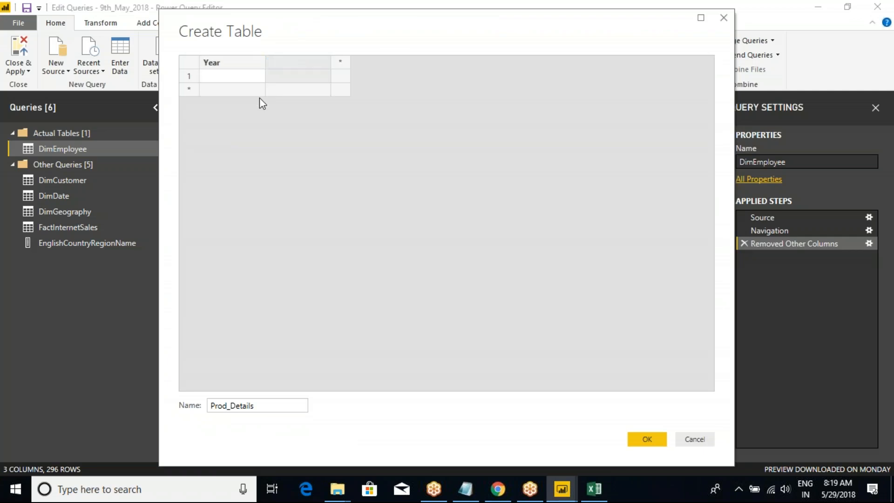
pyautogui.hotkey('alt', 'Tab')
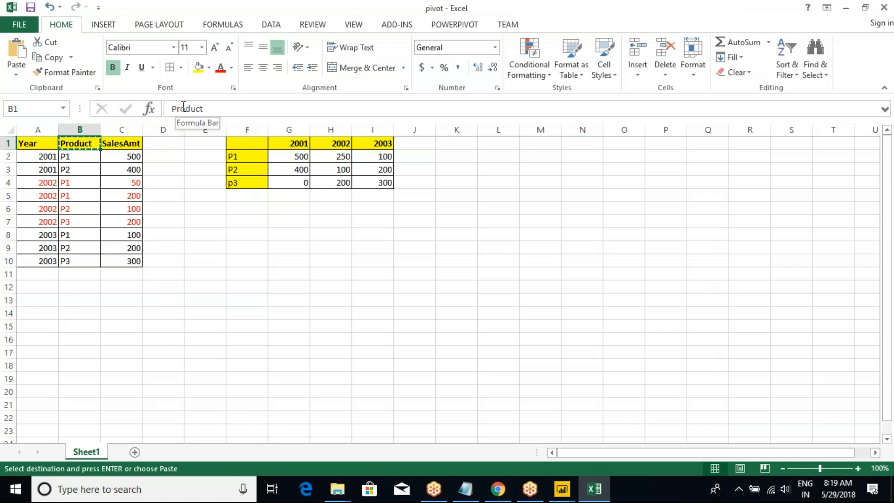
pyautogui.doubleClick(183, 108)
pyautogui.hotkey('ctrl', 'c')
pyautogui.hotkey('alt', 'Tab')
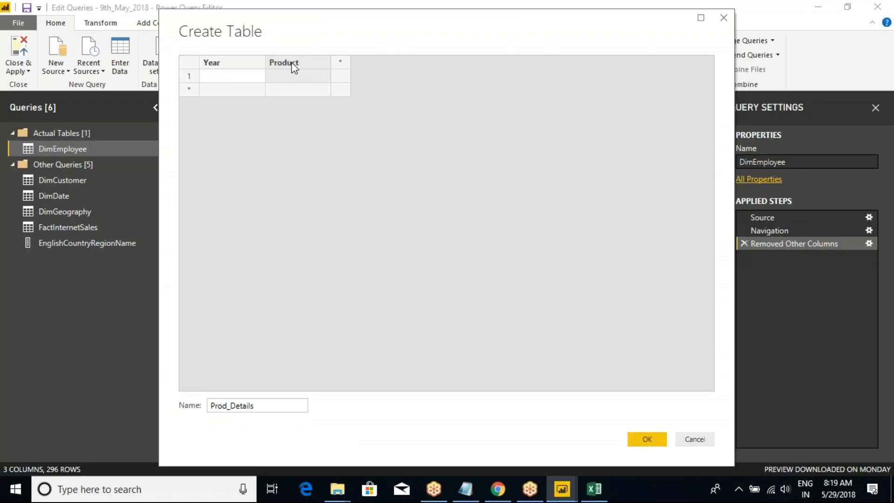
pyautogui.doubleClick(293, 67)
# Add a third column to Prod_Details and name it SalesAmt, copying the heading text from cell C1 of the Excel sheet.
pyautogui.hotkey('alt', 'Tab')
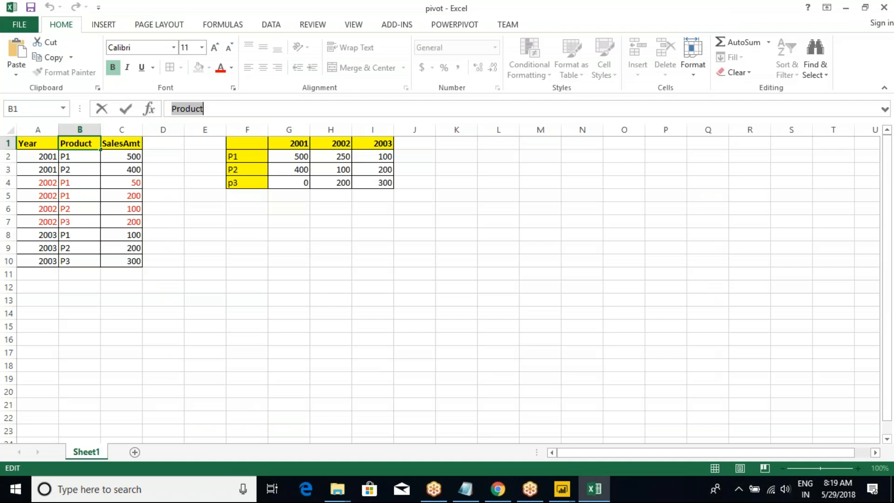
pyautogui.click(128, 144)
pyautogui.doubleClick(199, 112)
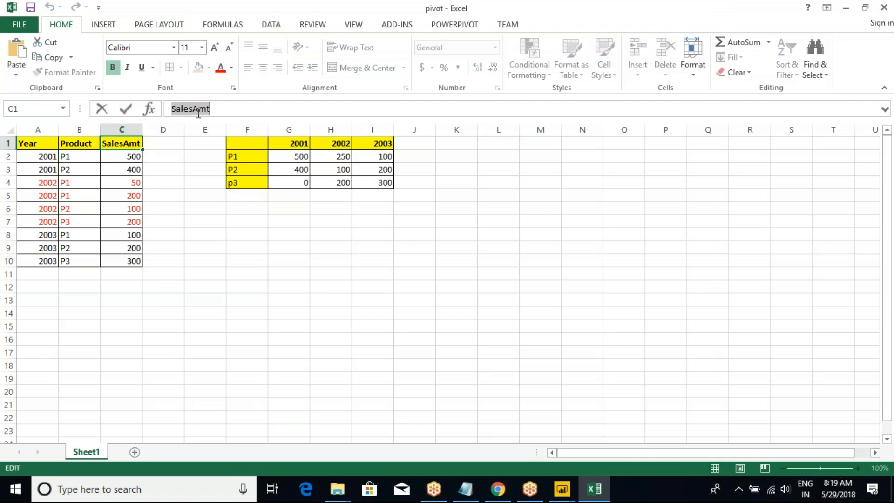
pyautogui.hotkey('ctrl', 'c')
pyautogui.hotkey('alt', 'Tab')
pyautogui.click(340, 62)
pyautogui.doubleClick(343, 64)
pyautogui.hotkey('ctrl', 'v')
# Copy the data in A2:C10 of the Excel sheet and paste it into Prod_Details, starting at the first Year cell.
pyautogui.hotkey('alt', 'Tab')
pyautogui.click(77, 169)
pyautogui.moveTo(37, 157); pyautogui.dragTo(123, 263)
pyautogui.hotkey('ctrl', 'c')
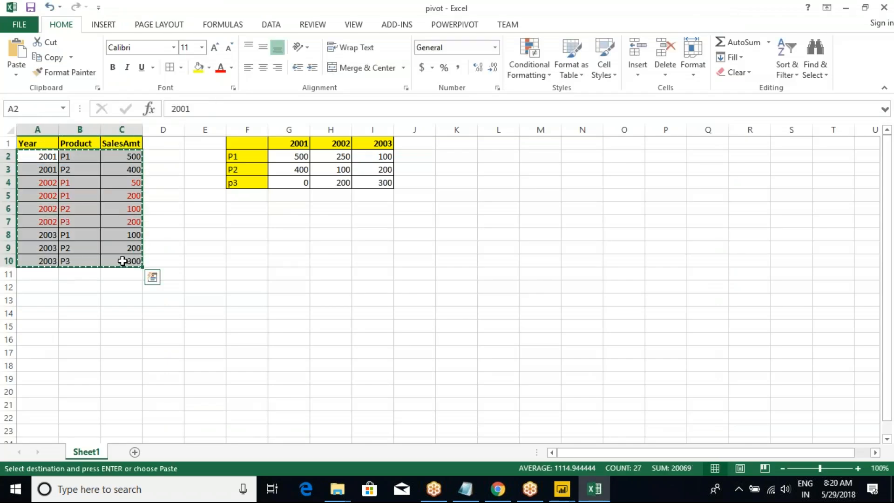
pyautogui.hotkey('alt', 'Tab')
pyautogui.click(227, 76)
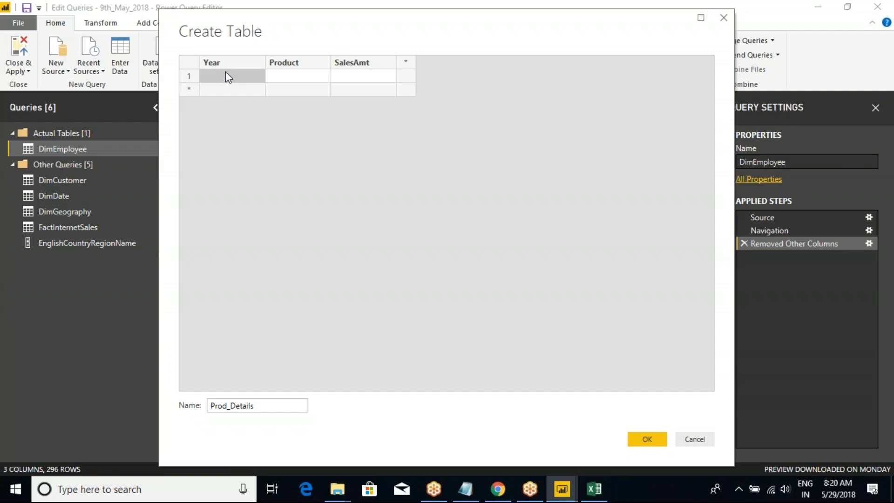
pyautogui.hotkey('ctrl', 'v')
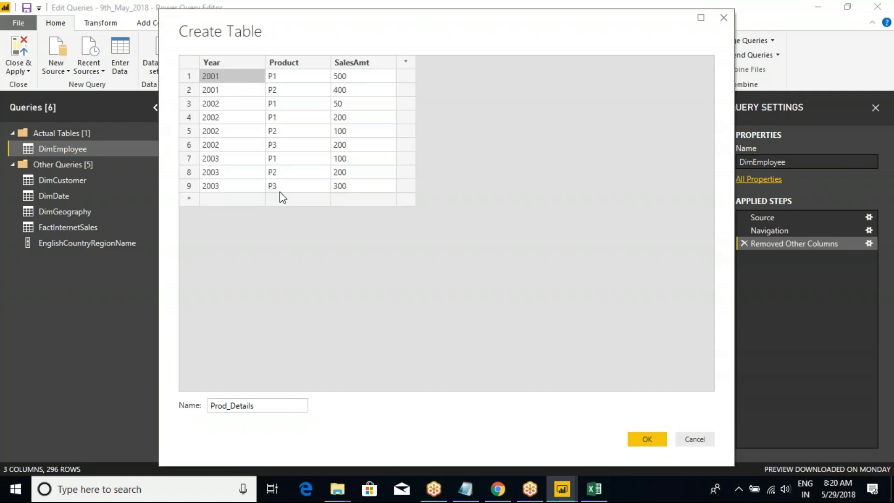
pyautogui.click(404, 58)
pyautogui.rightClick(404, 59)
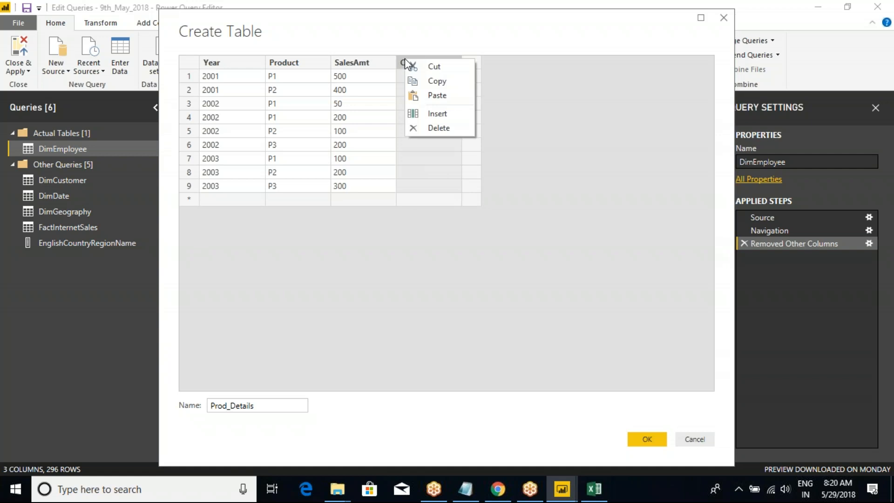
pyautogui.click(445, 124)
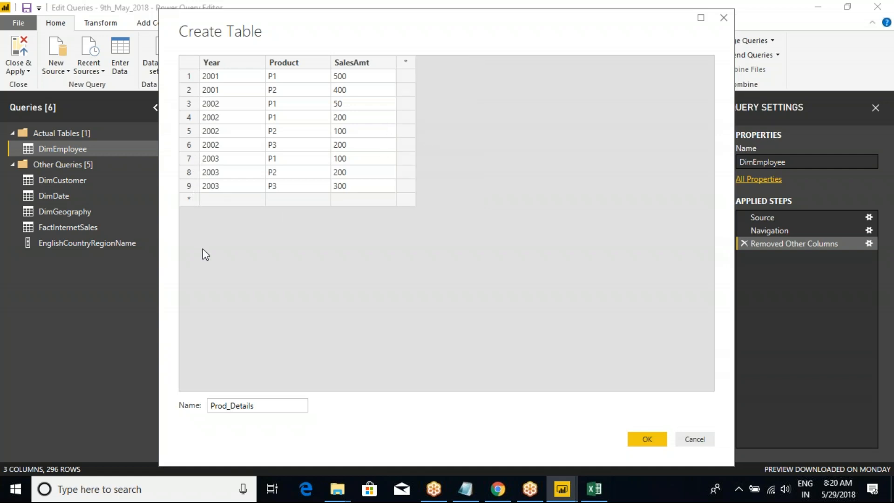
# Finish creating the Prod_Details table as a new query with its Year, Product and SalesAmt data.
pyautogui.doubleClick(236, 406)
pyautogui.click(293, 404)
pyautogui.click(646, 438)
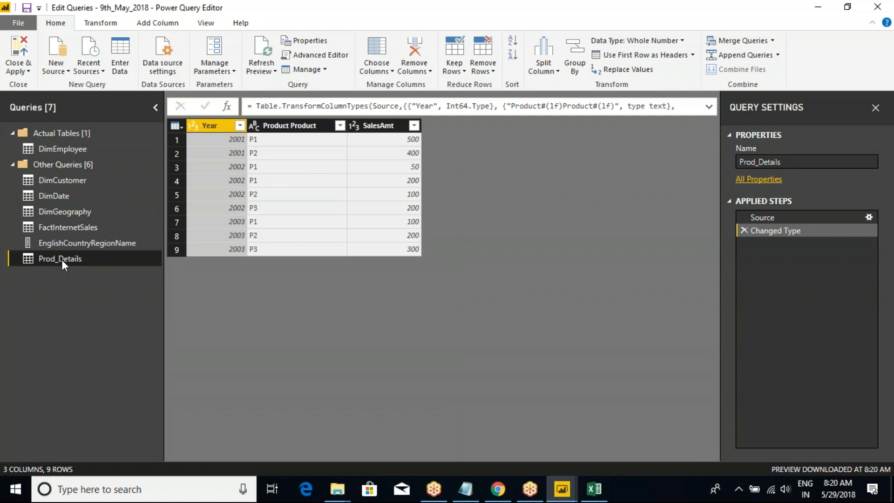
# Close and apply the query changes, and display the Prod_Details table in the data view.
pyautogui.click(21, 74)
pyautogui.click(32, 84)
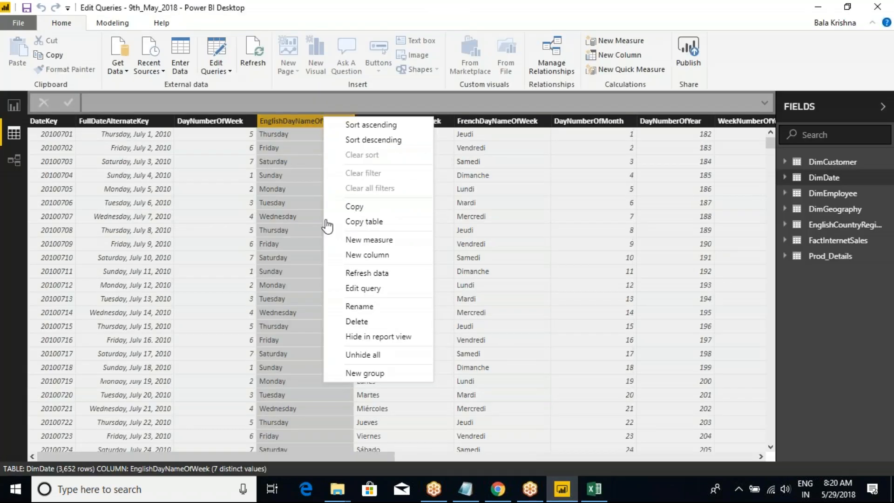
pyautogui.press('Escape')
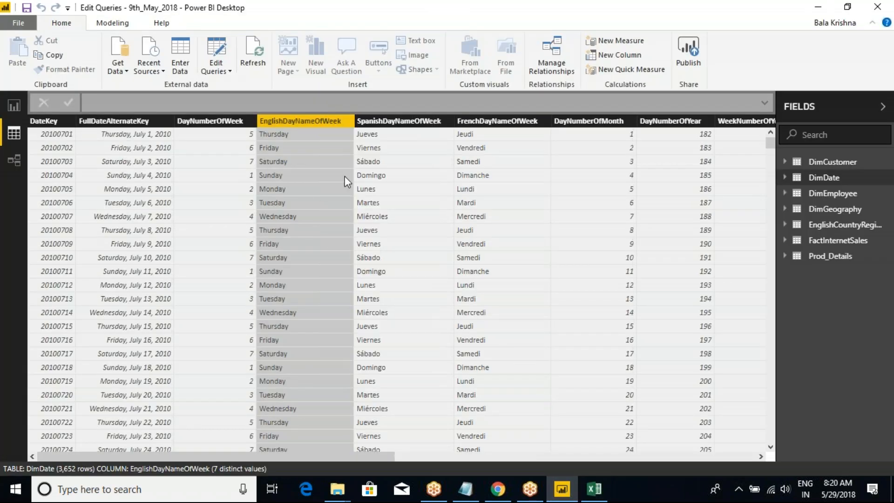
pyautogui.click(821, 255)
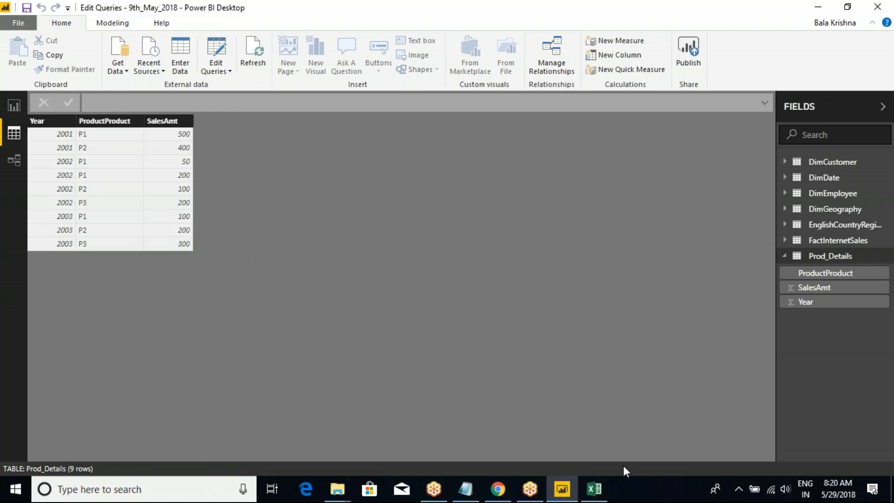
# Reopen the Power Query Editor from Power BI Desktop.
pyautogui.moveTo(591, 492)
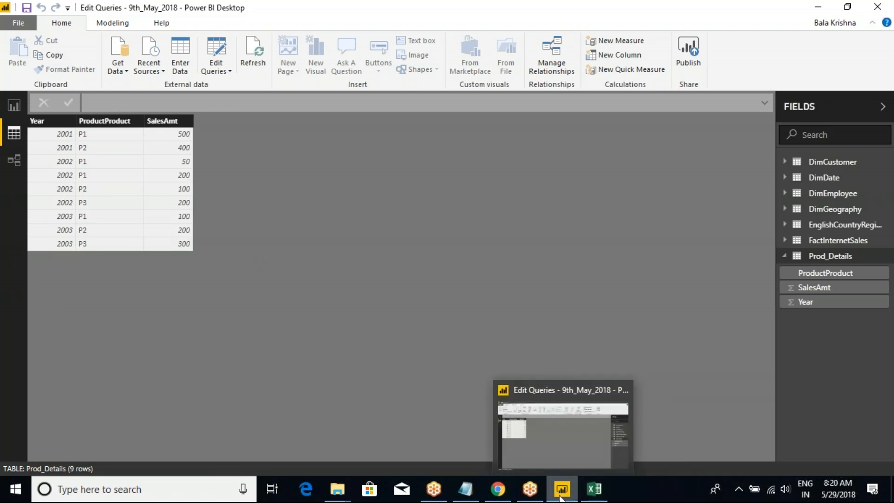
pyautogui.click(216, 68)
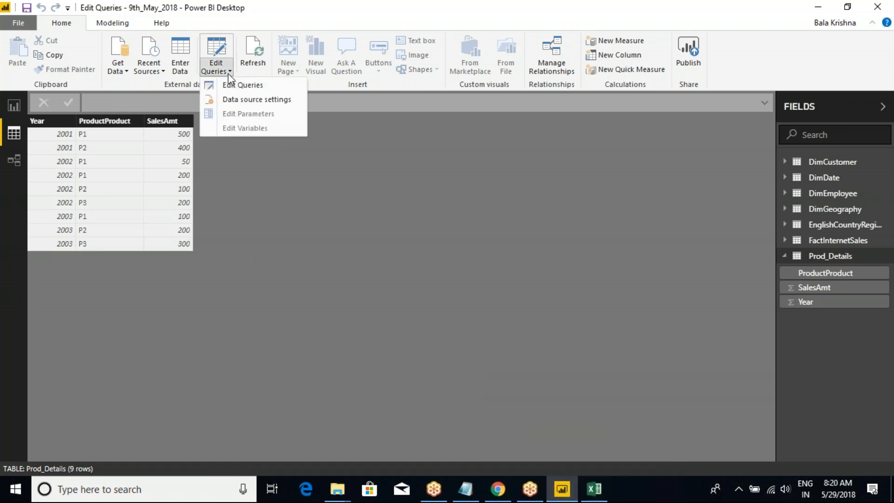
pyautogui.click(241, 84)
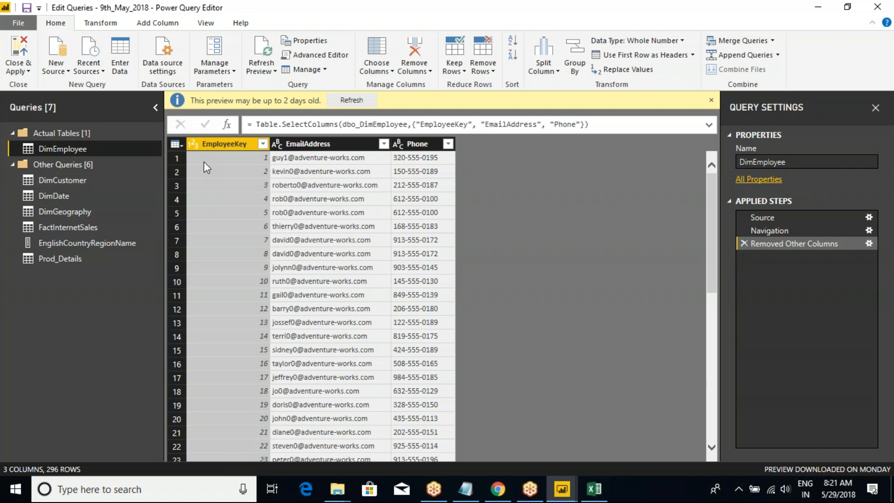
# Look for the pivot command among the query, table and column options of DimCustomer and DimGeography.
pyautogui.click(66, 179)
pyautogui.rightClick(66, 180)
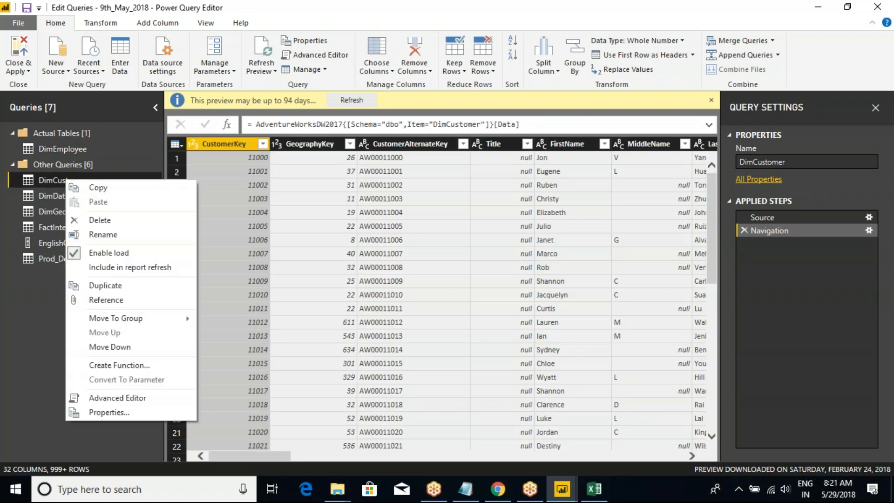
pyautogui.click(179, 147)
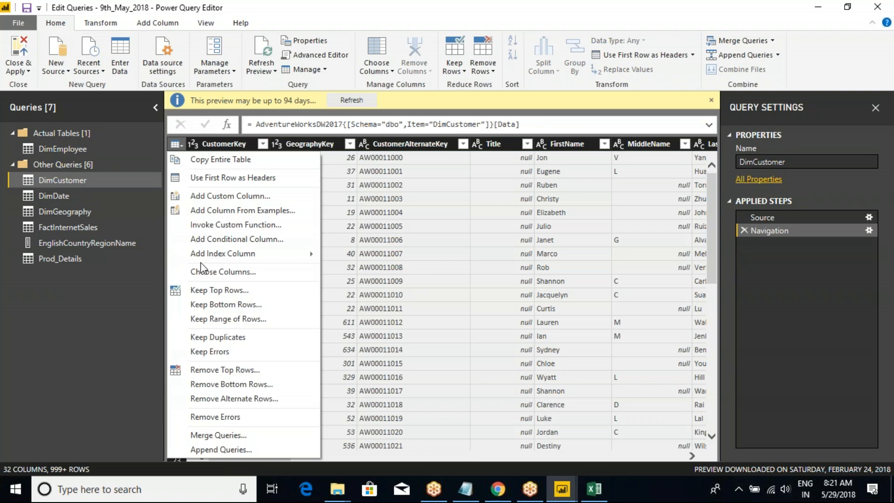
pyautogui.click(269, 14)
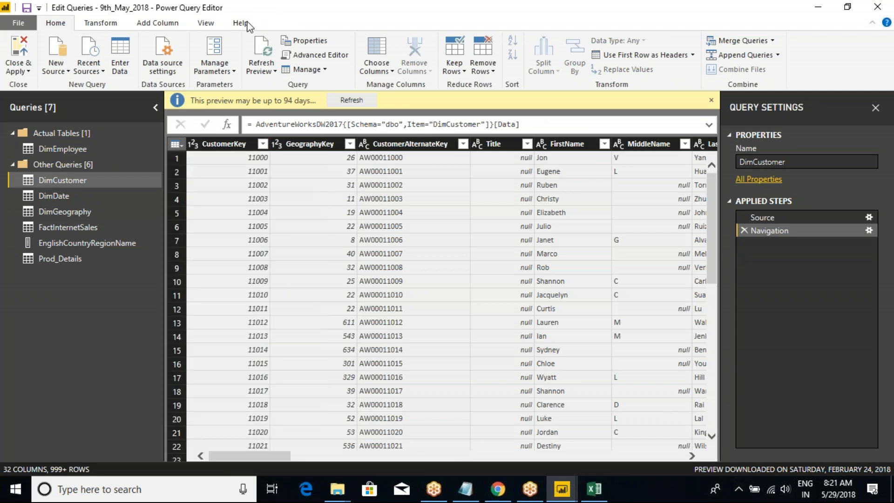
pyautogui.click(99, 23)
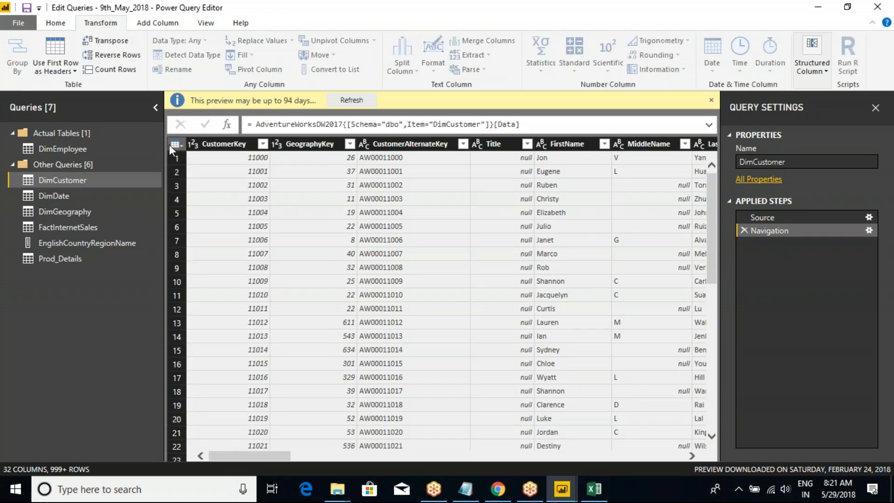
pyautogui.click(61, 258)
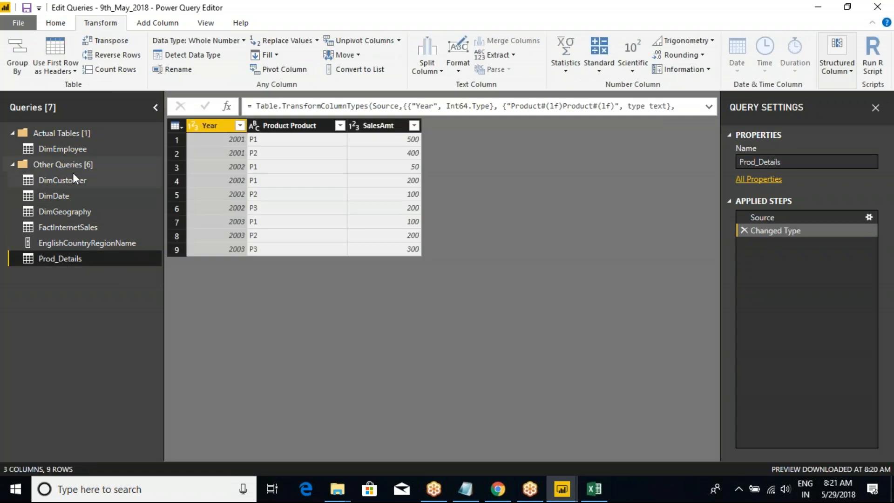
pyautogui.click(67, 211)
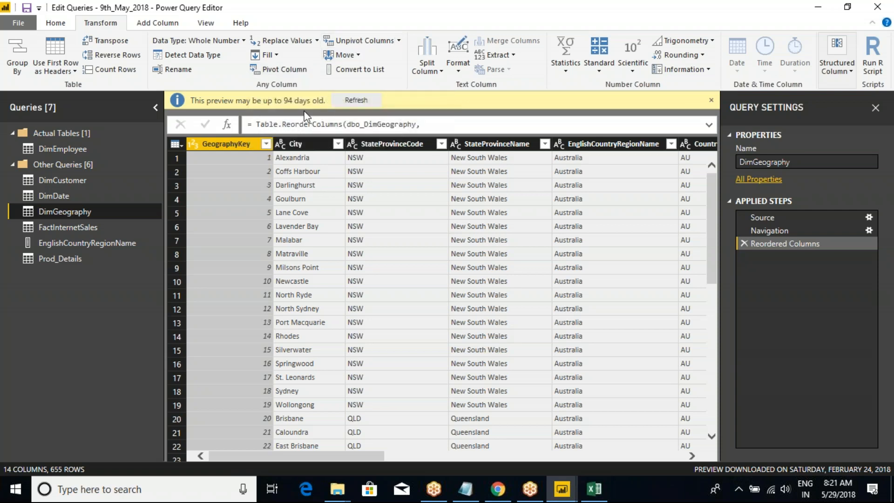
pyautogui.rightClick(378, 144)
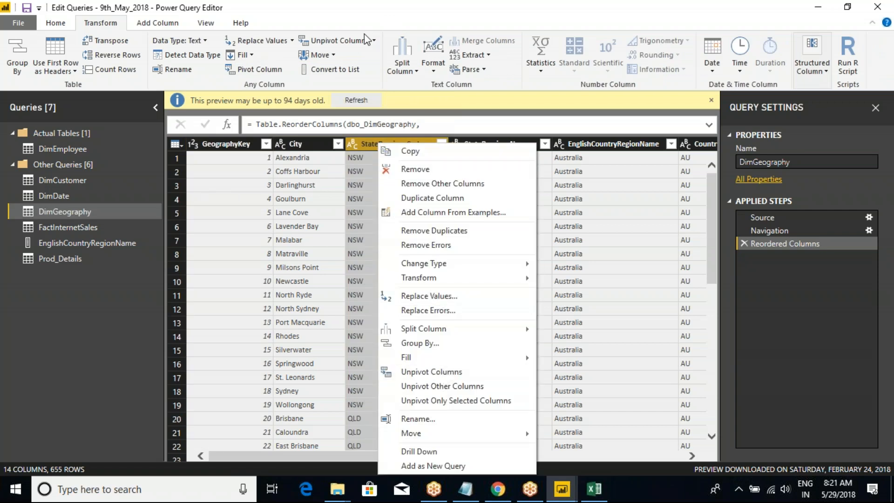
pyautogui.click(346, 19)
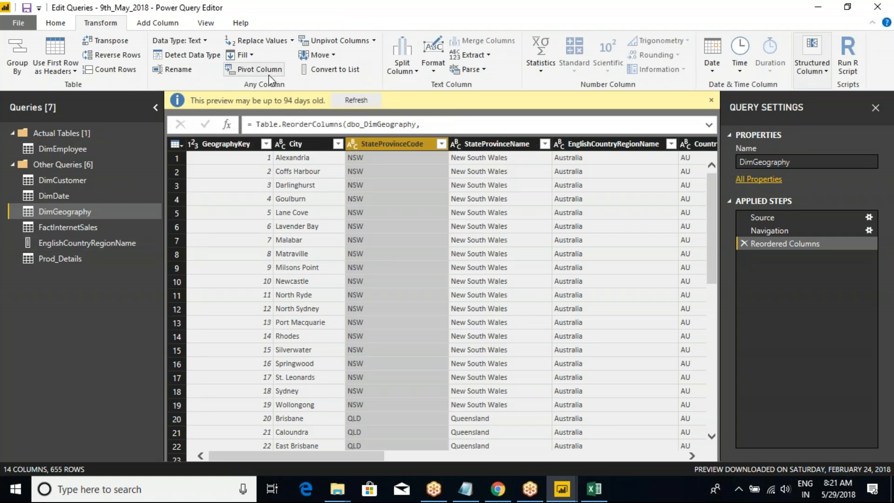
# Duplicate the Prod_Details query and rename the copy Pivotetable.
pyautogui.click(66, 257)
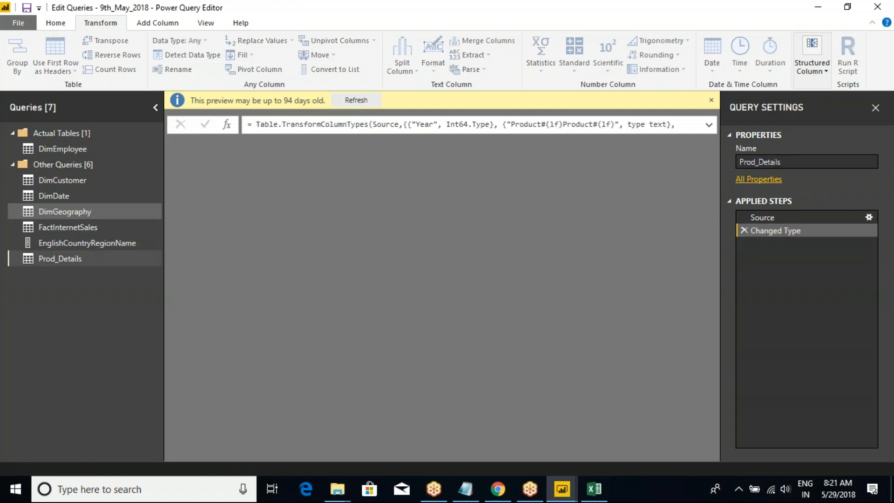
pyautogui.rightClick(65, 258)
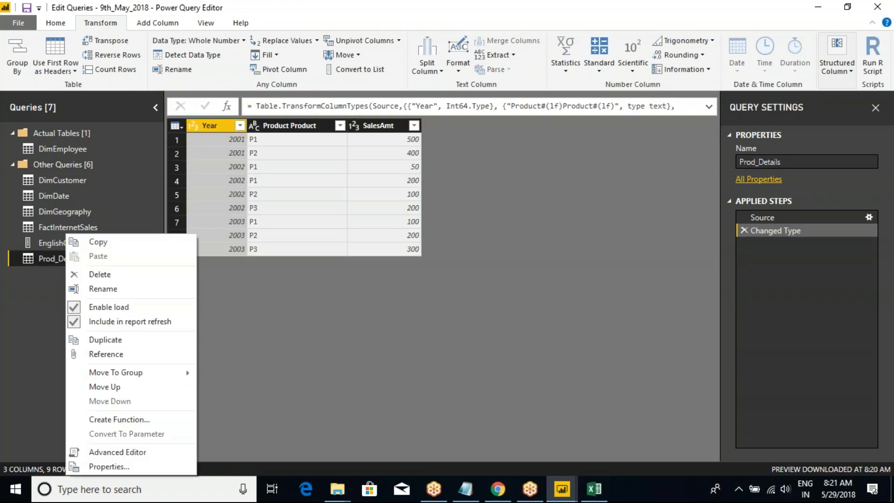
pyautogui.click(105, 340)
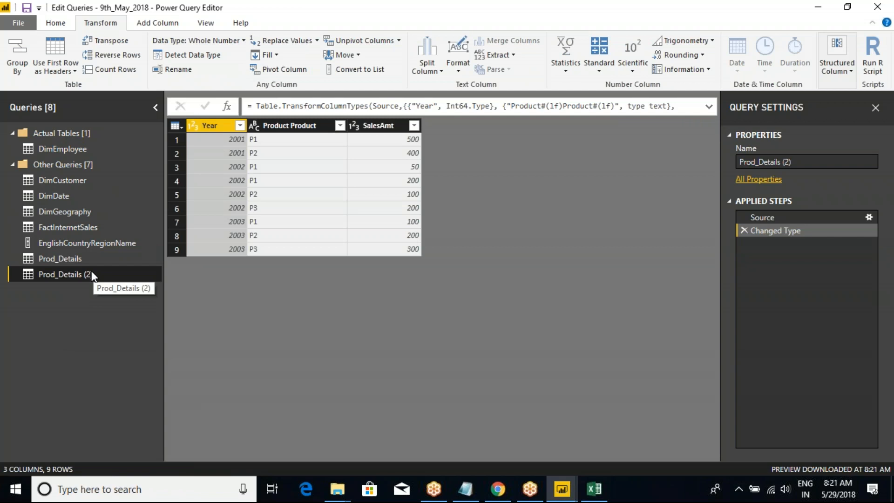
pyautogui.doubleClick(91, 272)
pyautogui.write('Pi')
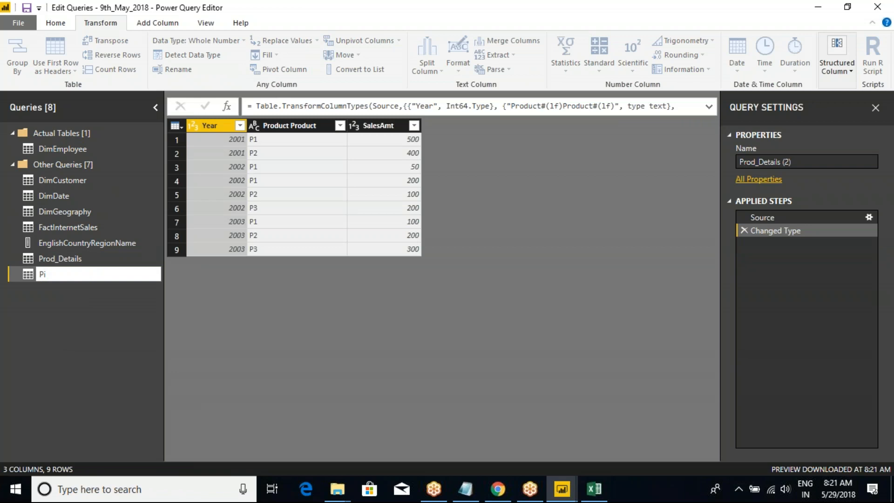
pyautogui.write('votetable')
pyautogui.press('Return')
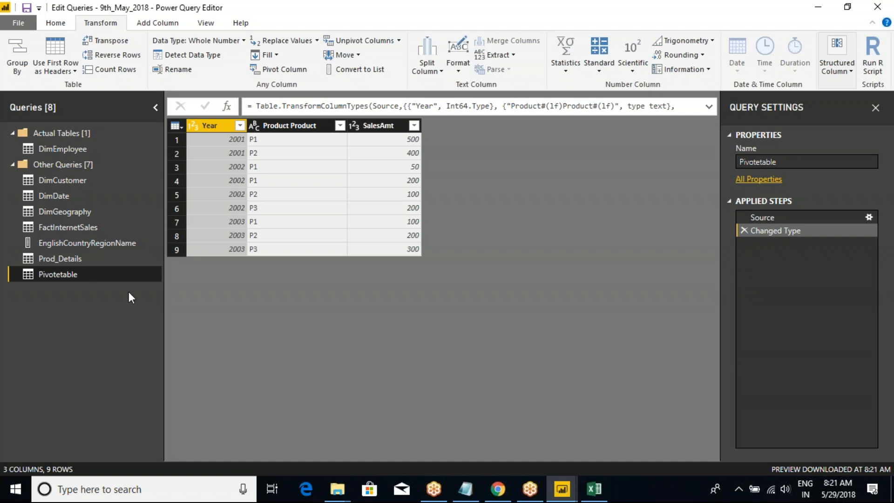
pyautogui.click(54, 261)
pyautogui.click(60, 273)
pyautogui.click(278, 72)
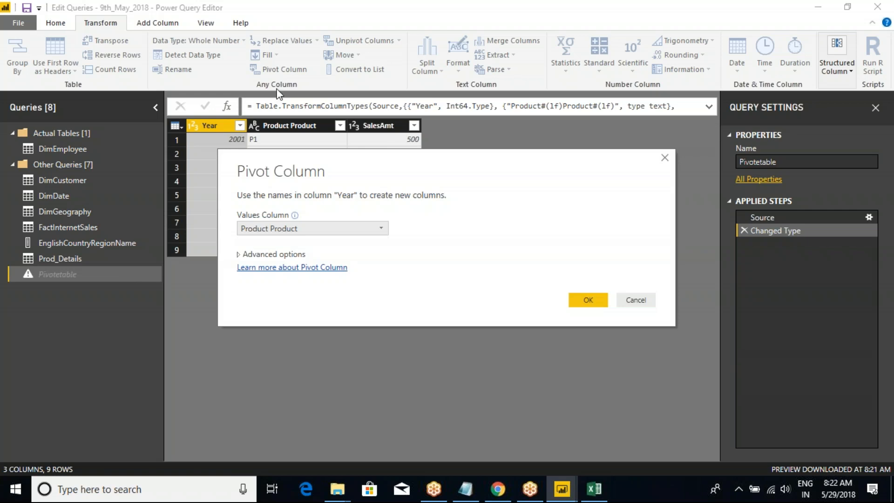
pyautogui.moveTo(318, 166); pyautogui.dragTo(407, 170)
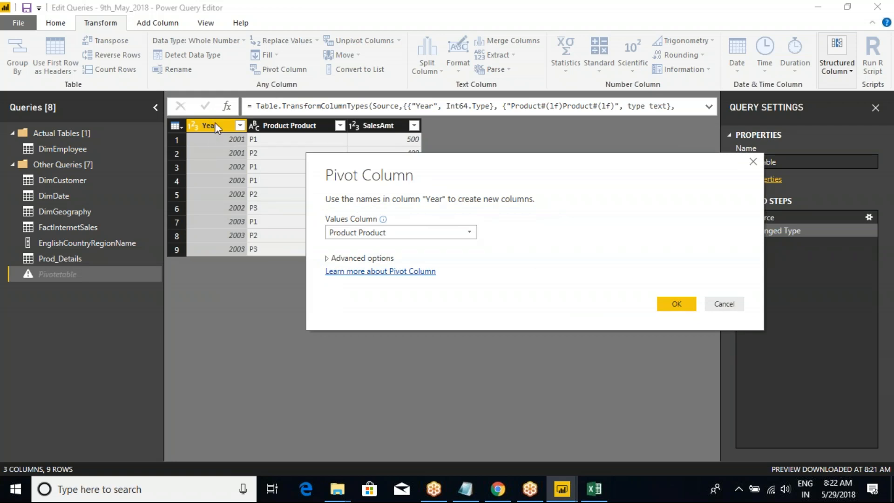
pyautogui.click(720, 302)
# Switch to the pivot workbook in Excel and examine the Year, Product and SalesAmt source columns.
pyautogui.click(592, 493)
pyautogui.click(208, 257)
pyautogui.press('Escape')
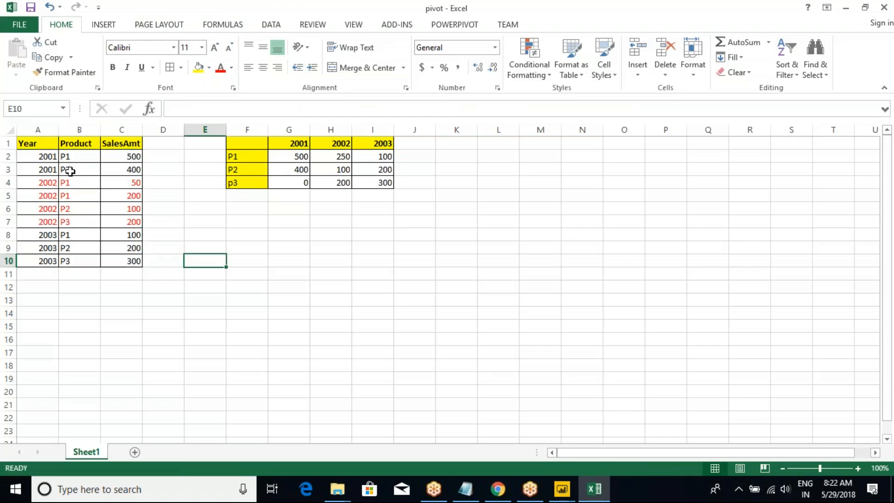
pyautogui.click(38, 127)
pyautogui.click(79, 128)
pyautogui.click(114, 126)
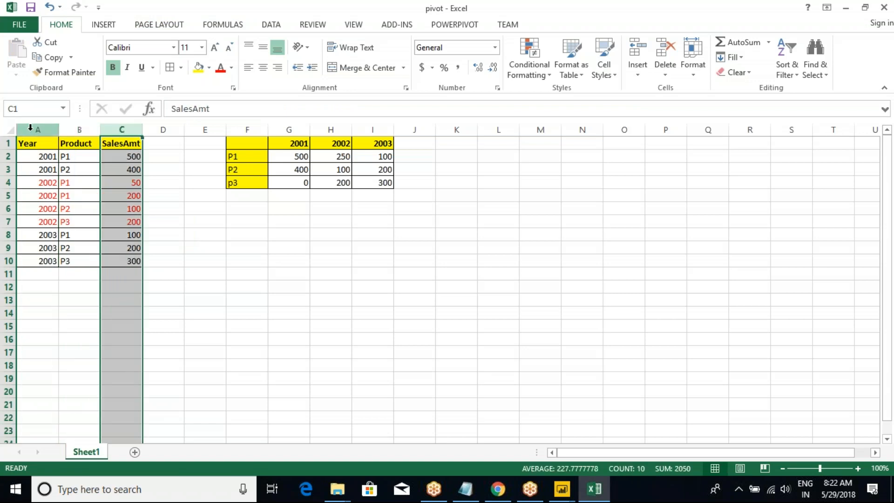
pyautogui.click(38, 130)
pyautogui.click(79, 129)
pyautogui.click(38, 130)
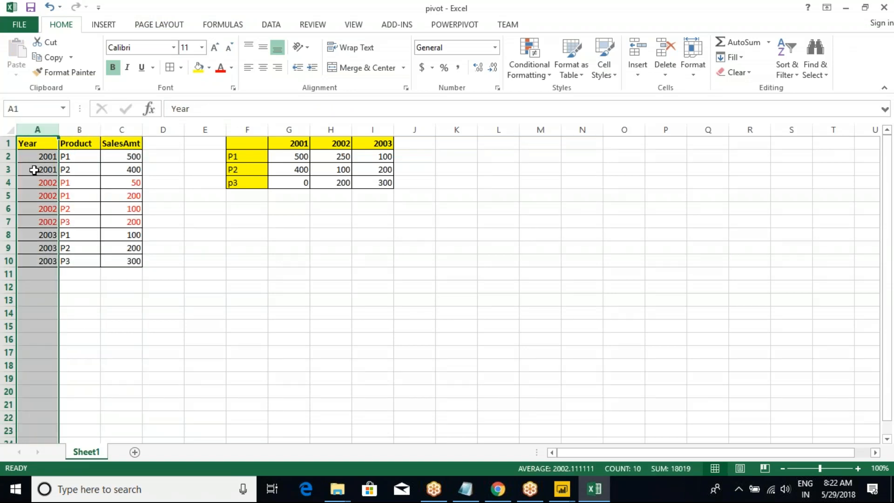
# Compare the Year values in column A with the year headings in row 1 of the pivoted example.
pyautogui.moveTo(288, 146); pyautogui.dragTo(389, 145)
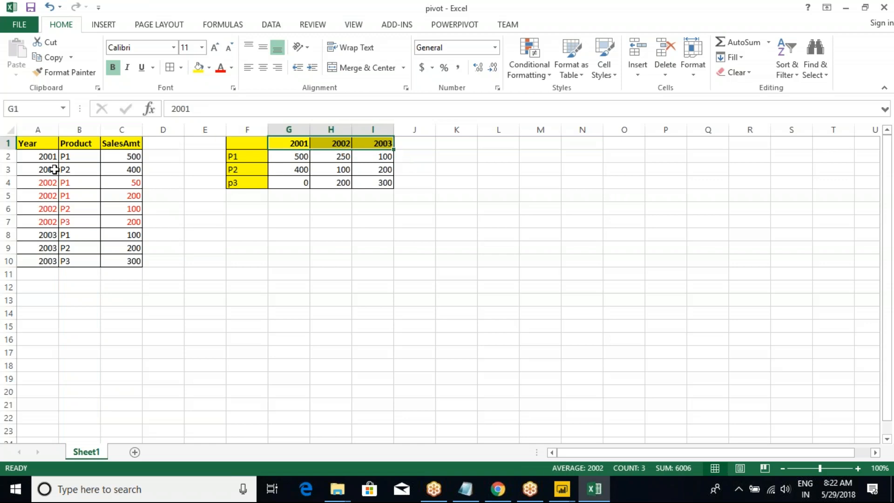
pyautogui.click(30, 127)
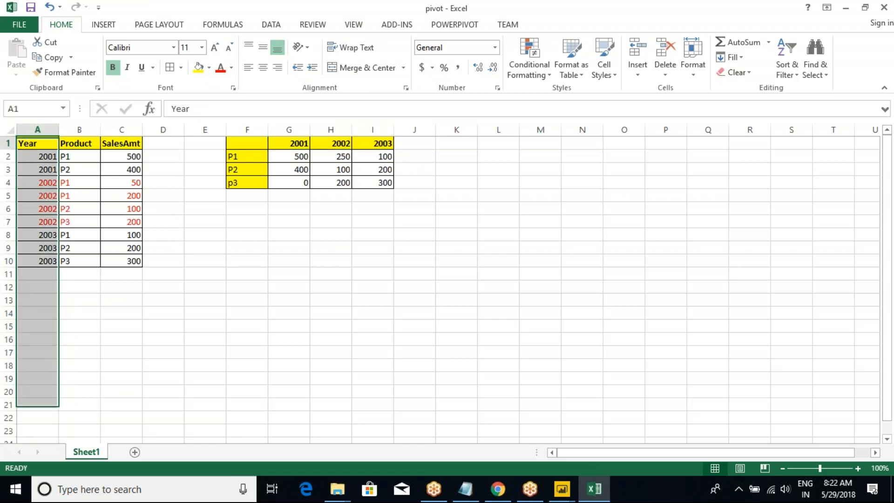
pyautogui.click(45, 167)
pyautogui.moveTo(36, 144); pyautogui.dragTo(44, 261)
pyautogui.moveTo(261, 146); pyautogui.dragTo(372, 145)
pyautogui.hotkey('alt', 'Tab')
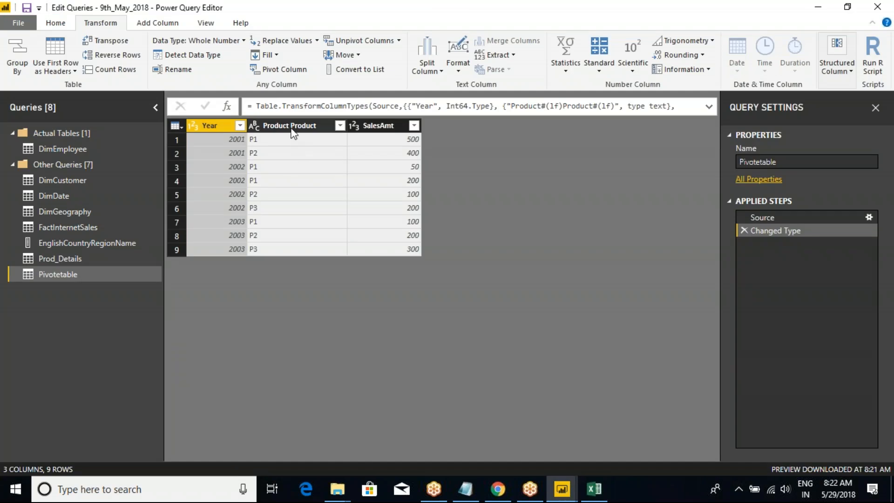
pyautogui.click(294, 134)
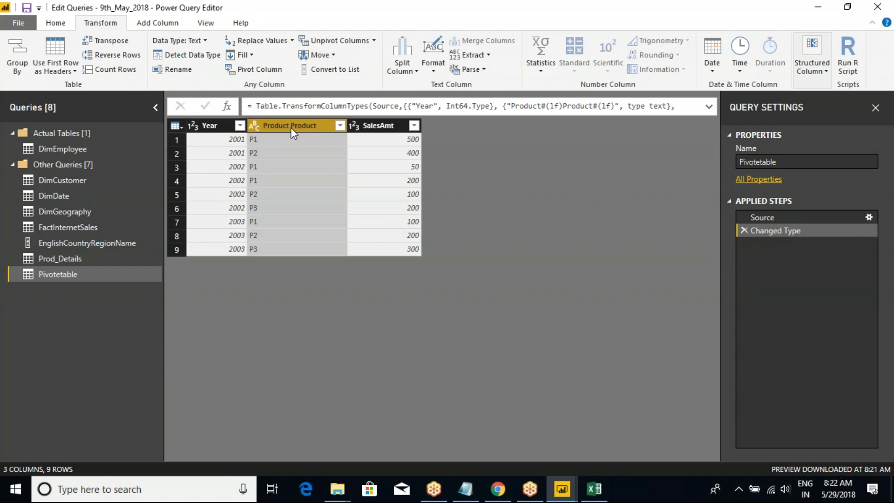
pyautogui.click(246, 69)
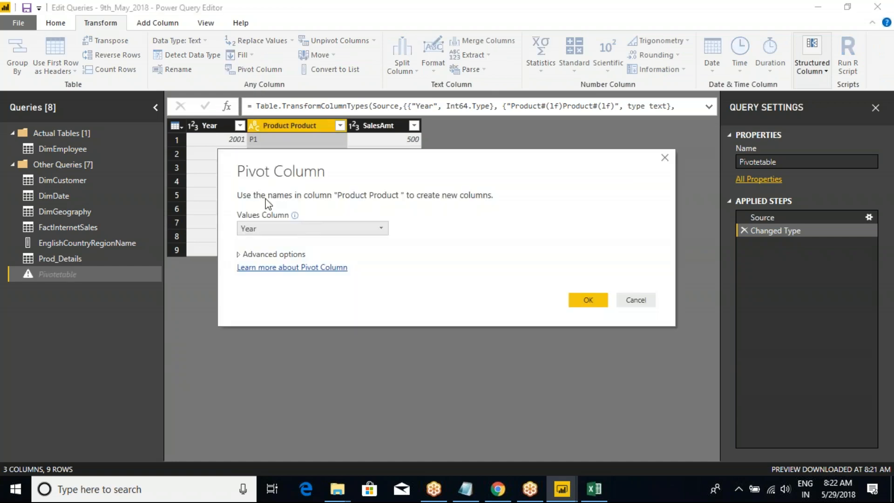
pyautogui.moveTo(223, 184)
pyautogui.mouseDown()
pyautogui.moveTo(366, 203)
pyautogui.moveTo(518, 205)
pyautogui.mouseUp()
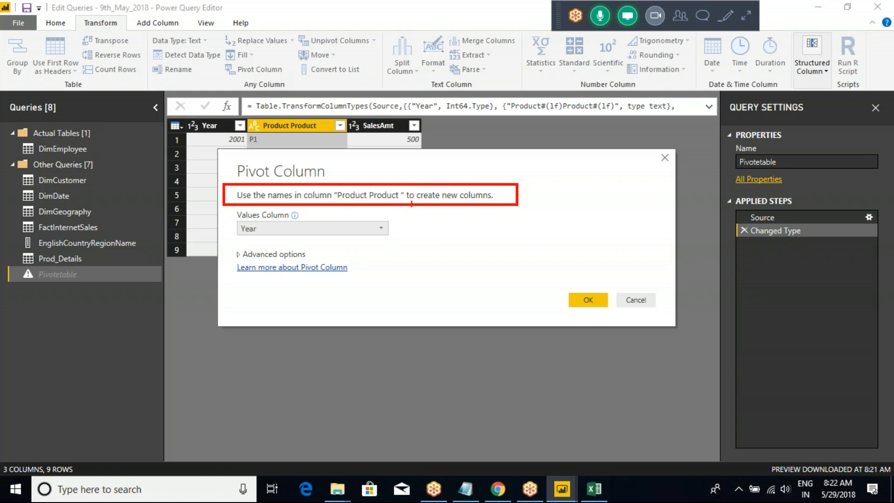
pyautogui.moveTo(495, 199); pyautogui.dragTo(569, 166)
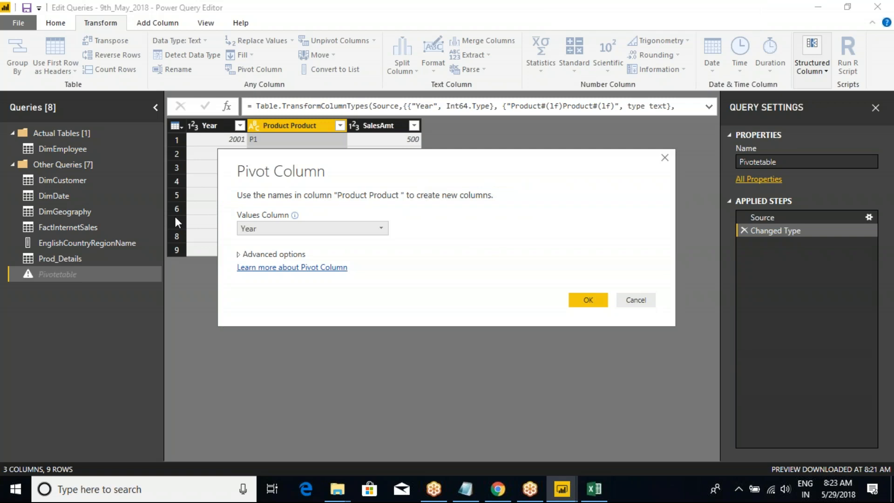
pyautogui.hotkey('alt', 'Tab')
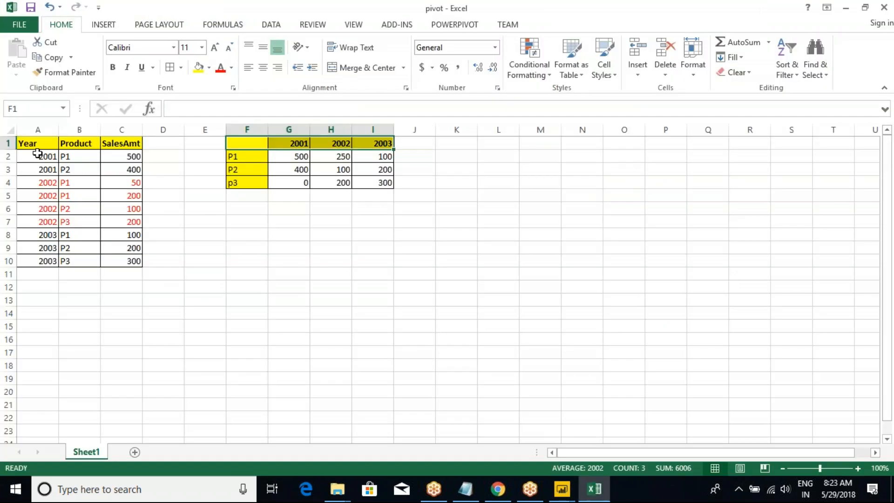
pyautogui.click(37, 129)
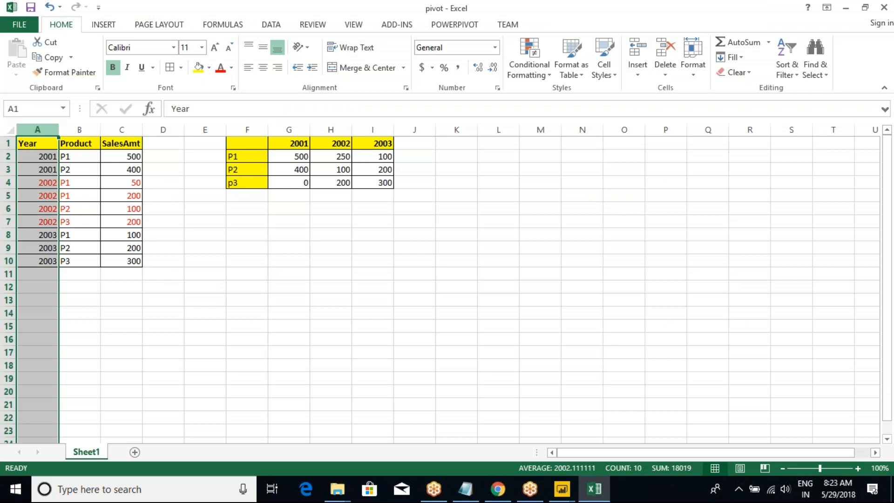
pyautogui.click(164, 192)
pyautogui.hotkey('alt', 'Tab')
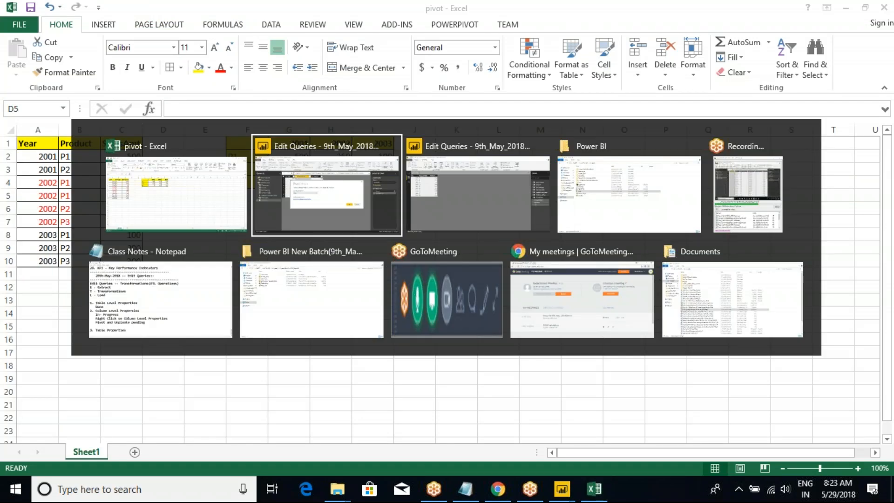
pyautogui.click(624, 304)
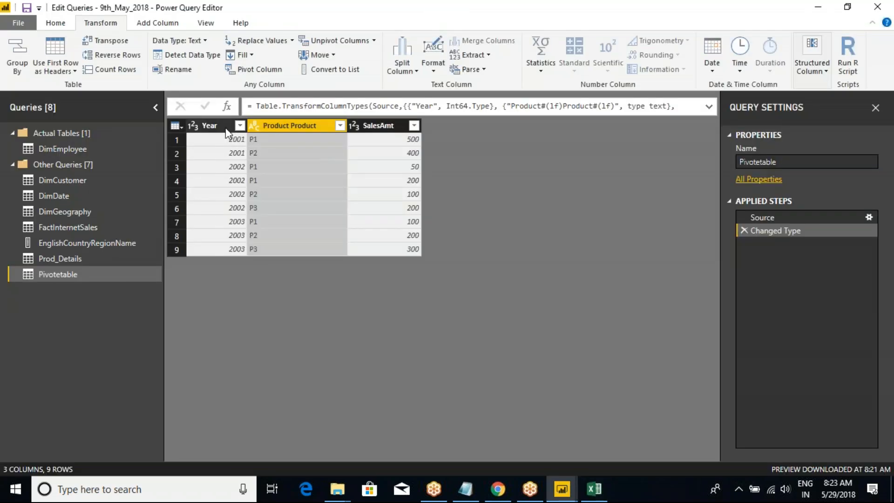
# Start a column pivot on the Year column of the Pivotetable query.
pyautogui.click(219, 125)
pyautogui.click(280, 69)
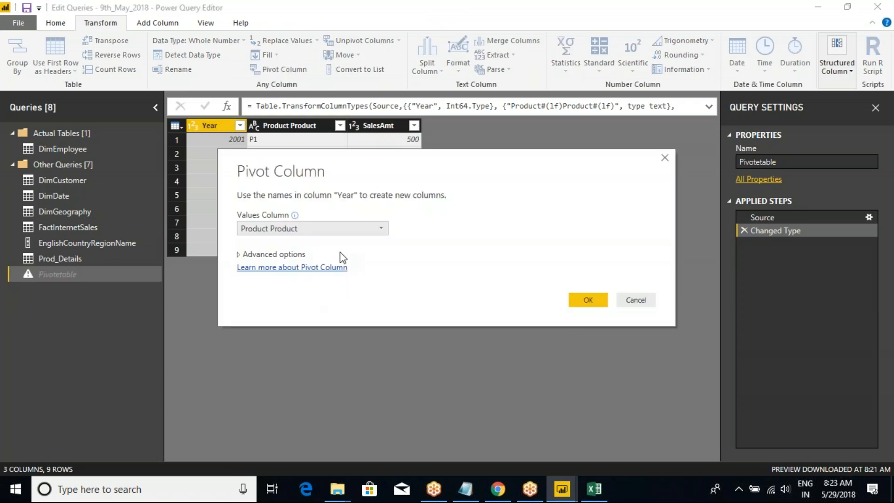
# Switch to the pivot workbook in Excel and compare the example's year headings and product amounts with the SalesAmt source column.
pyautogui.hotkey('alt', 'Tab')
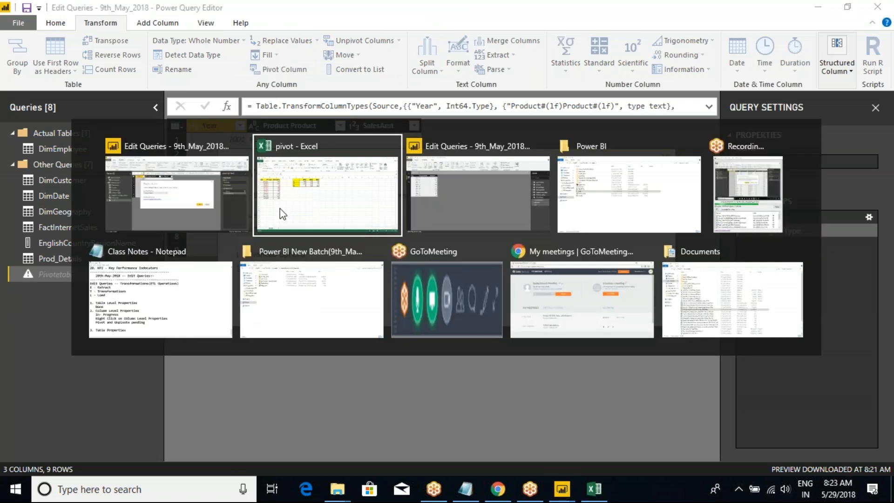
pyautogui.click(295, 142)
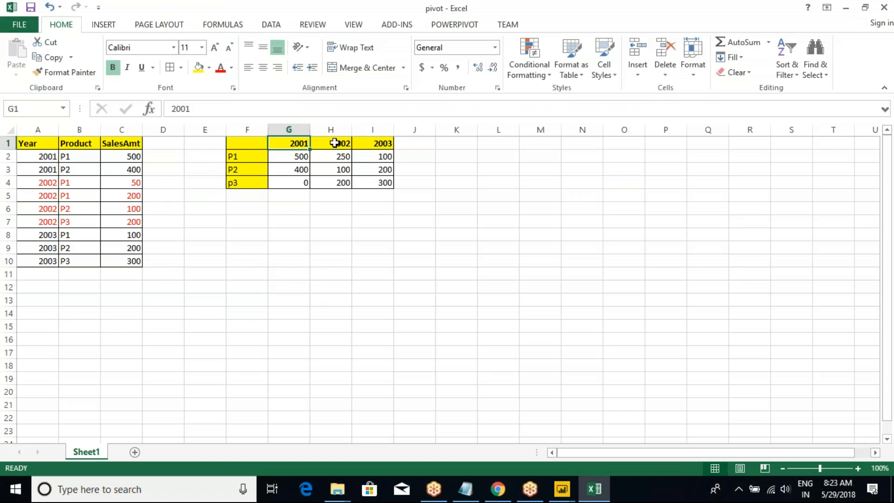
pyautogui.click(334, 143)
pyautogui.click(372, 144)
pyautogui.click(305, 159)
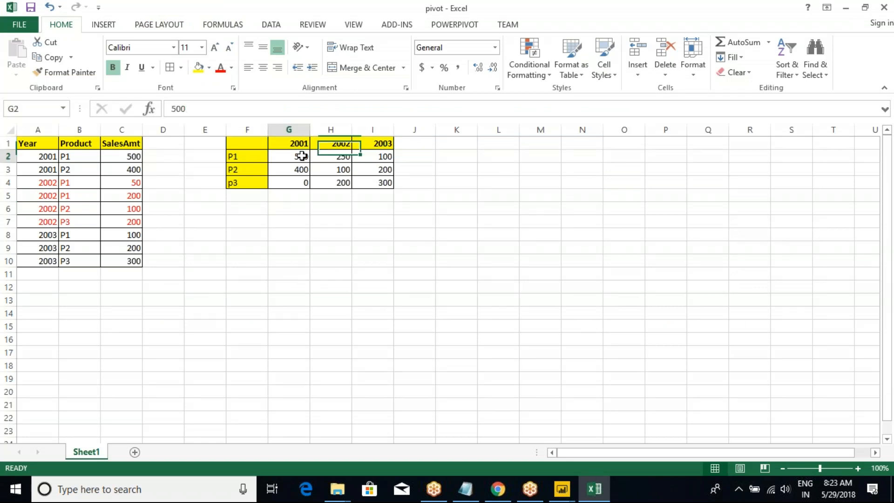
pyautogui.click(319, 156)
pyautogui.click(359, 156)
pyautogui.click(303, 168)
pyautogui.click(343, 170)
pyautogui.click(371, 170)
pyautogui.moveTo(300, 156); pyautogui.dragTo(373, 183)
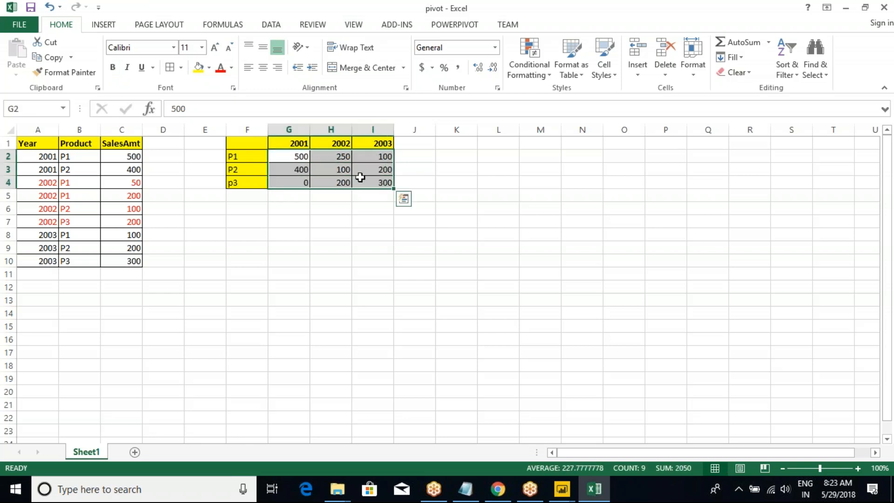
pyautogui.click(321, 165)
pyautogui.click(297, 157)
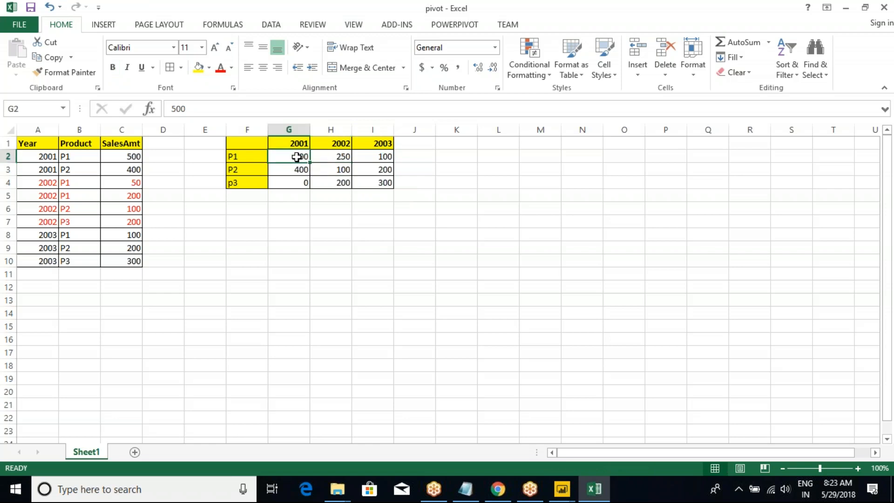
pyautogui.click(126, 136)
pyautogui.click(128, 140)
# Return to Power Query Editor and complete the Year pivot with SalesAmt as the values column.
pyautogui.hotkey('alt', 'Tab')
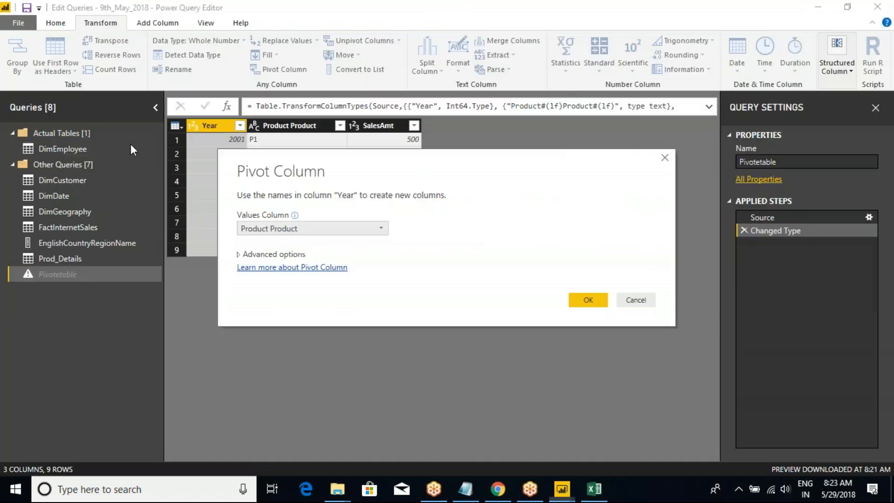
pyautogui.click(276, 228)
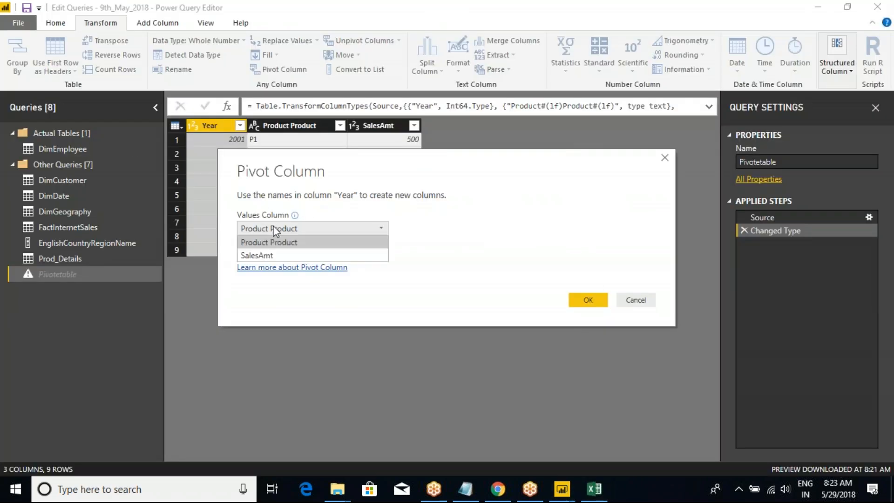
pyautogui.click(264, 254)
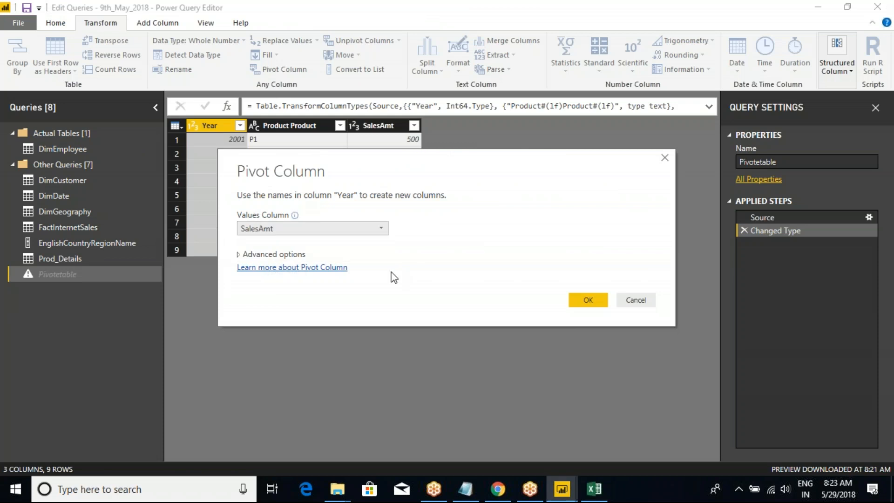
pyautogui.click(581, 303)
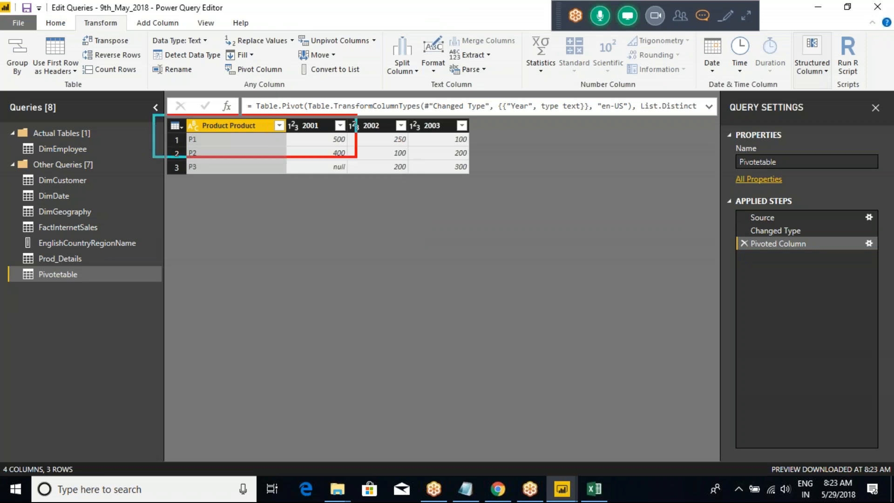
pyautogui.moveTo(475, 176)
pyautogui.mouseDown()
pyautogui.moveTo(575, 169)
pyautogui.moveTo(590, 208)
pyautogui.mouseUp()
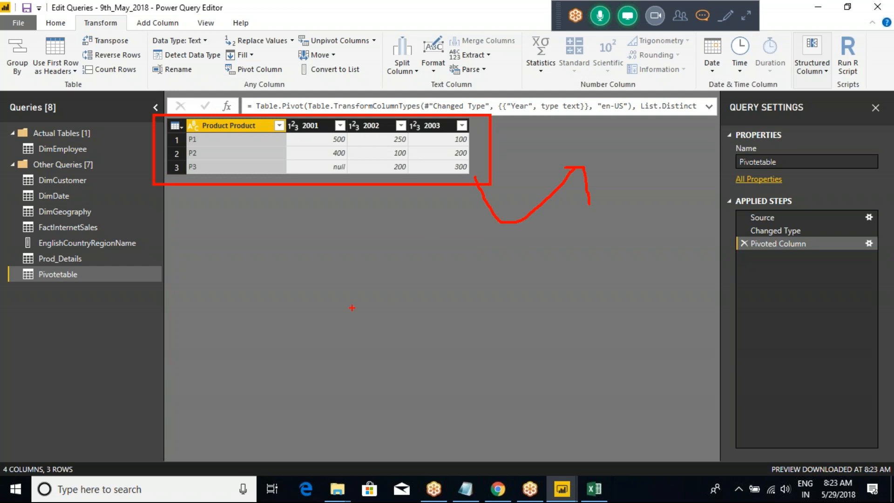
pyautogui.moveTo(65, 256)
pyautogui.mouseDown()
pyautogui.moveTo(89, 255)
pyautogui.moveTo(182, 297)
pyautogui.moveTo(110, 278)
pyautogui.moveTo(127, 280)
pyautogui.mouseUp()
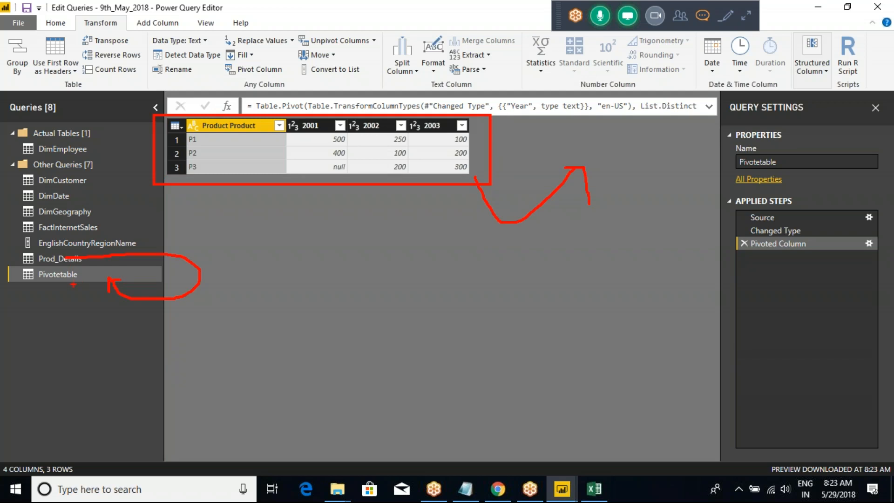
pyautogui.moveTo(81, 319)
pyautogui.mouseDown()
pyautogui.moveTo(252, 188)
pyautogui.moveTo(270, 70)
pyautogui.moveTo(303, 112)
pyautogui.mouseUp()
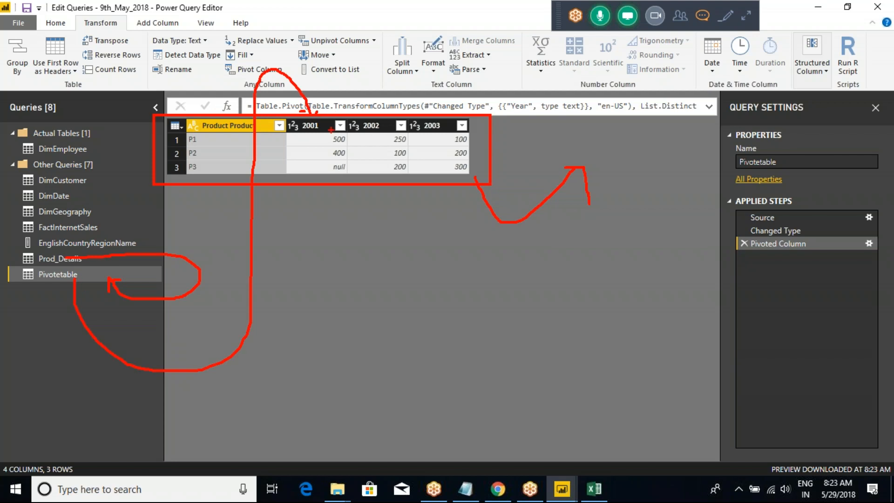
pyautogui.press('Escape')
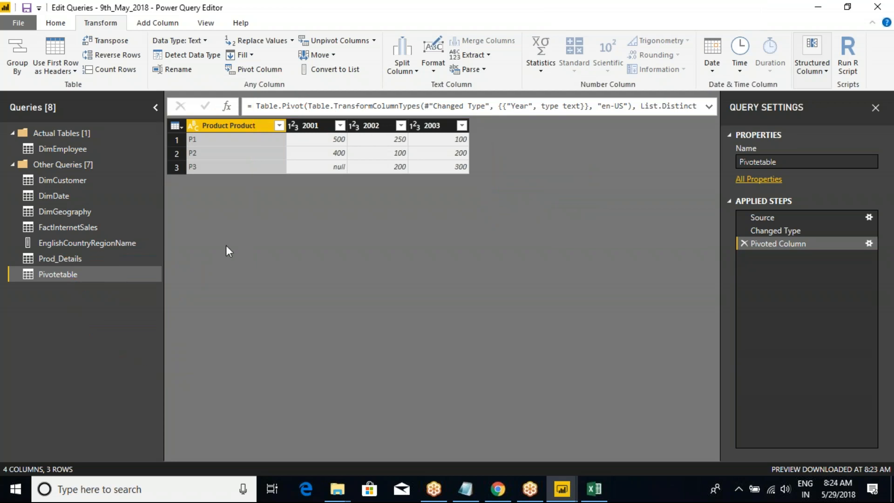
# Save the file and apply the pending query changes.
pyautogui.click(27, 8)
pyautogui.click(450, 275)
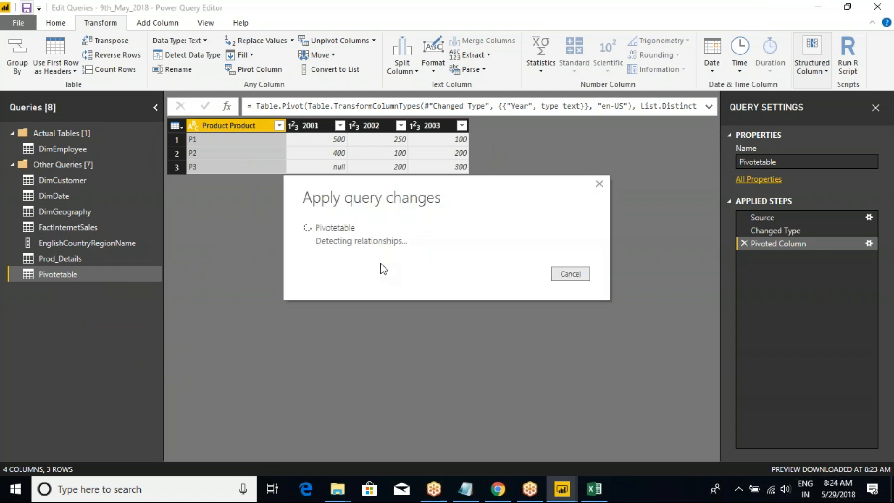
# Switch to the pivot workbook in Excel, relate the pivoted example back to the source rows, and return to Power Query Editor.
pyautogui.click(594, 489)
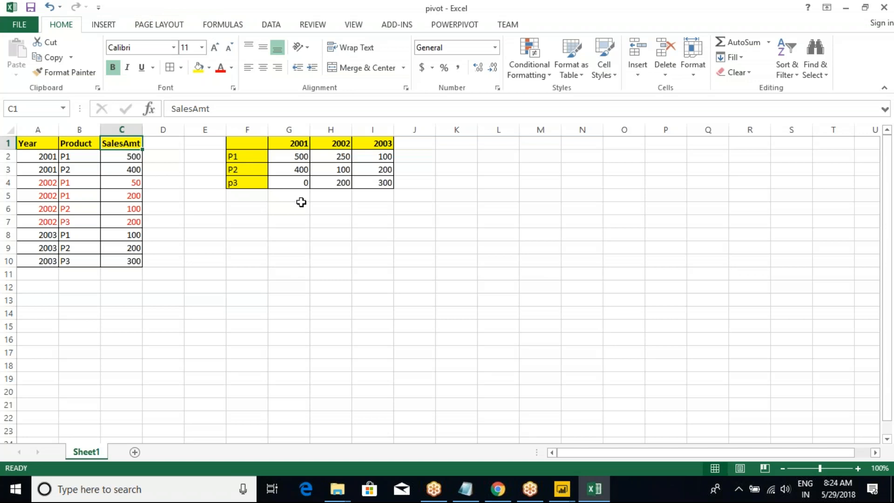
pyautogui.moveTo(308, 195)
pyautogui.mouseDown()
pyautogui.moveTo(312, 219)
pyautogui.moveTo(159, 251)
pyautogui.moveTo(167, 266)
pyautogui.mouseUp()
pyautogui.moveTo(238, 131)
pyautogui.mouseDown()
pyautogui.moveTo(191, 139)
pyautogui.moveTo(387, 224)
pyautogui.moveTo(265, 136)
pyautogui.mouseUp()
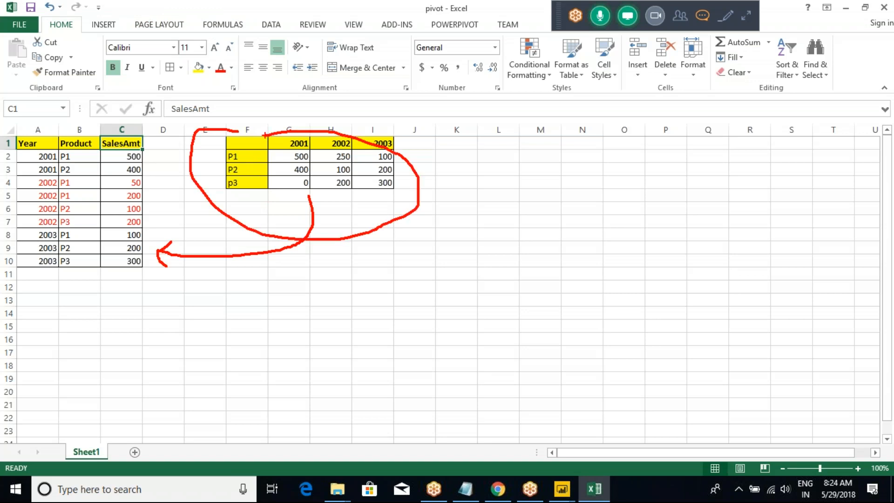
pyautogui.moveTo(266, 191)
pyautogui.mouseDown()
pyautogui.moveTo(236, 283)
pyautogui.moveTo(86, 261)
pyautogui.mouseUp()
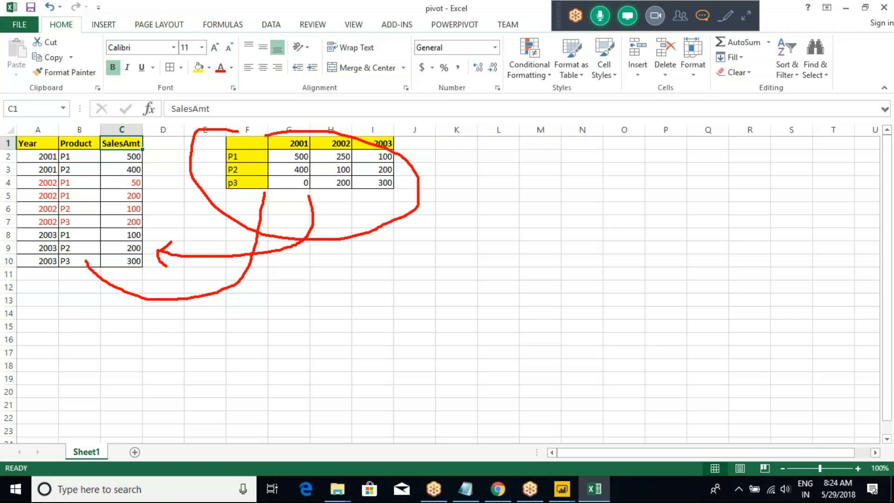
pyautogui.press('Escape')
pyautogui.hotkey('alt', 'Tab')
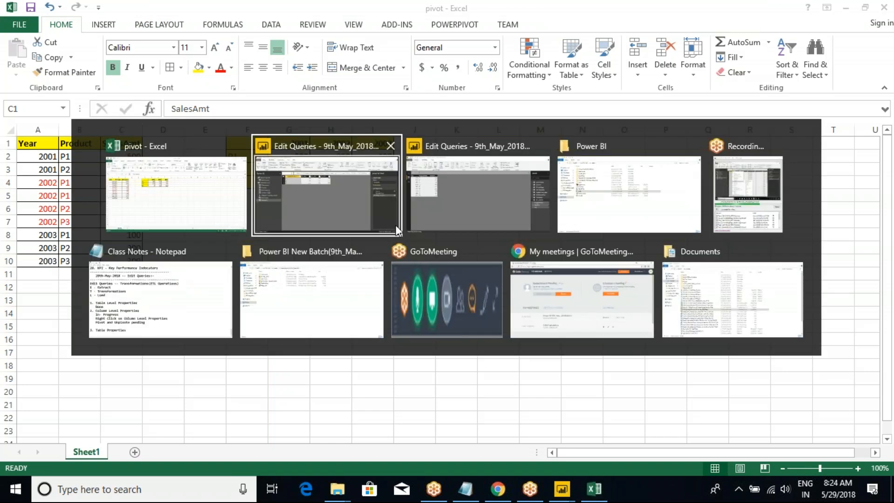
pyautogui.click(395, 225)
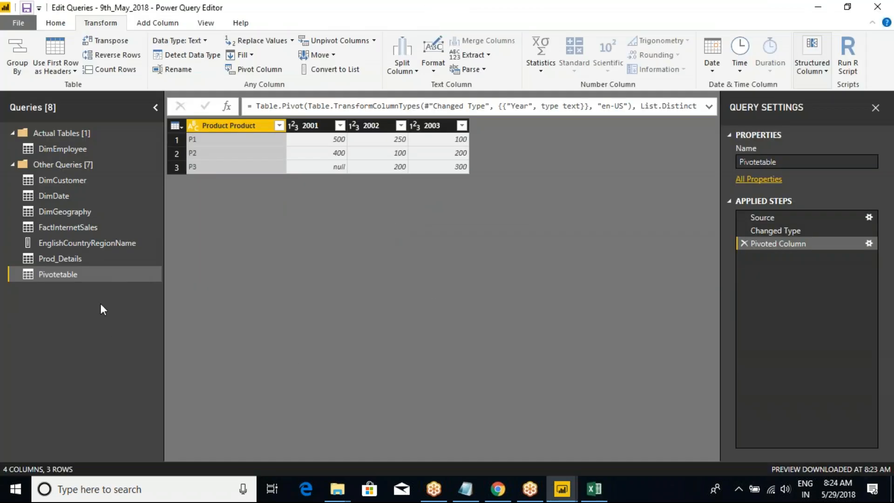
# Examine the unpivot options for the Product column of Pivotetable and go through its 2001, 2002 and 2003 columns.
pyautogui.click(61, 275)
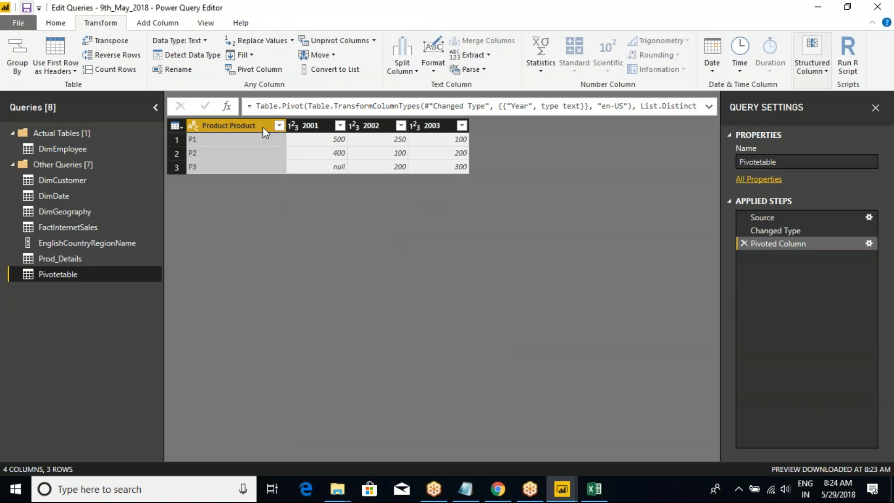
pyautogui.rightClick(247, 125)
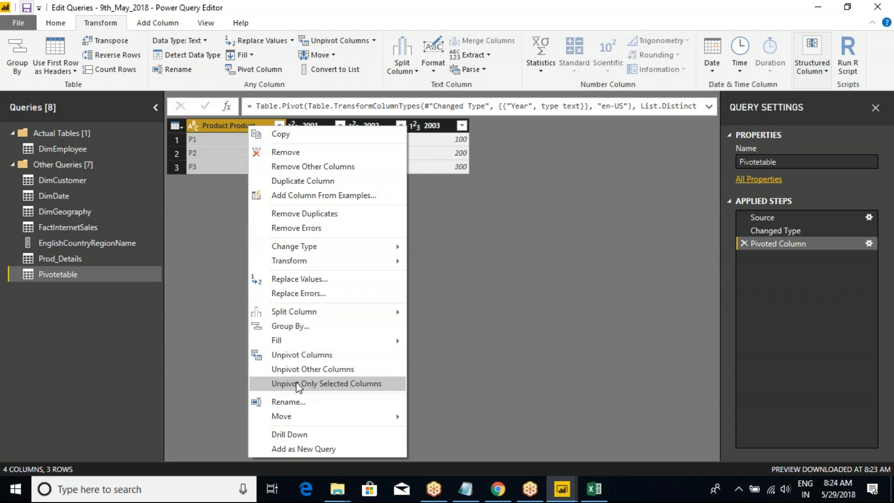
pyautogui.click(503, 359)
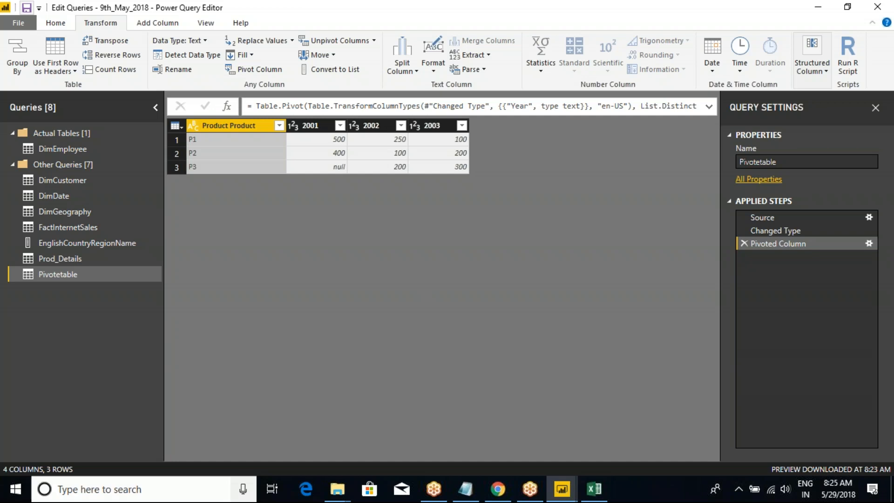
pyautogui.click(315, 125)
pyautogui.click(372, 126)
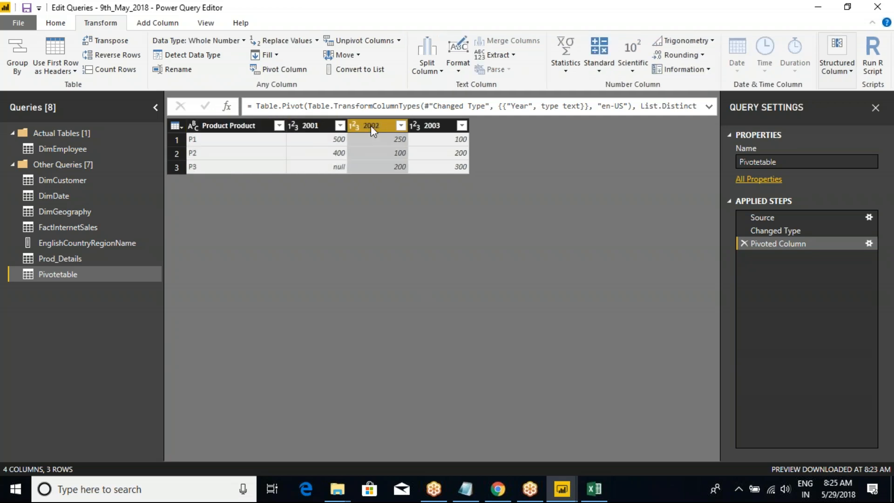
pyautogui.click(431, 126)
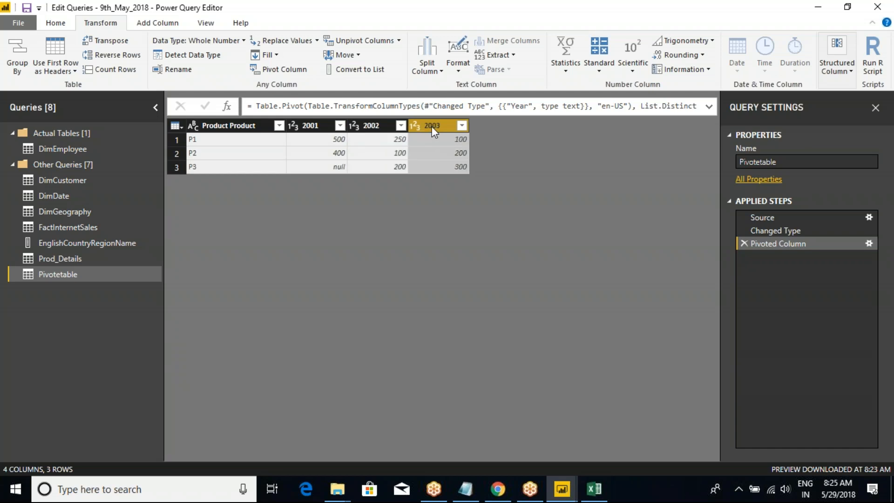
pyautogui.click(255, 124)
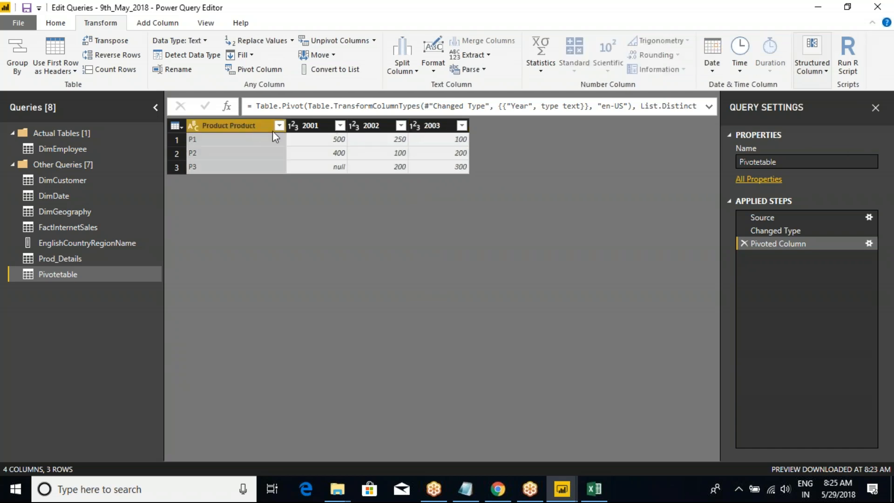
# Go through the 2001, 2002 and 2003 columns of Pivotetable to review the yearly values that unpivoting would affect.
pyautogui.click(308, 127)
pyautogui.click(370, 126)
pyautogui.click(429, 126)
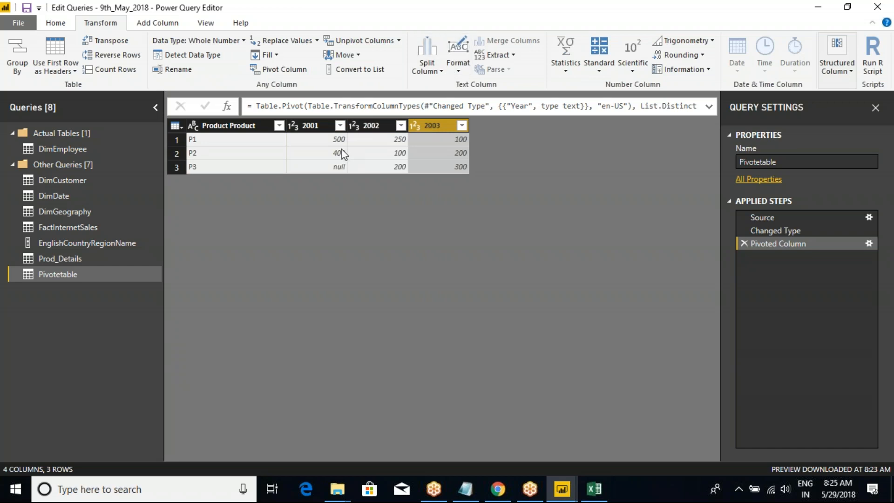
pyautogui.click(308, 126)
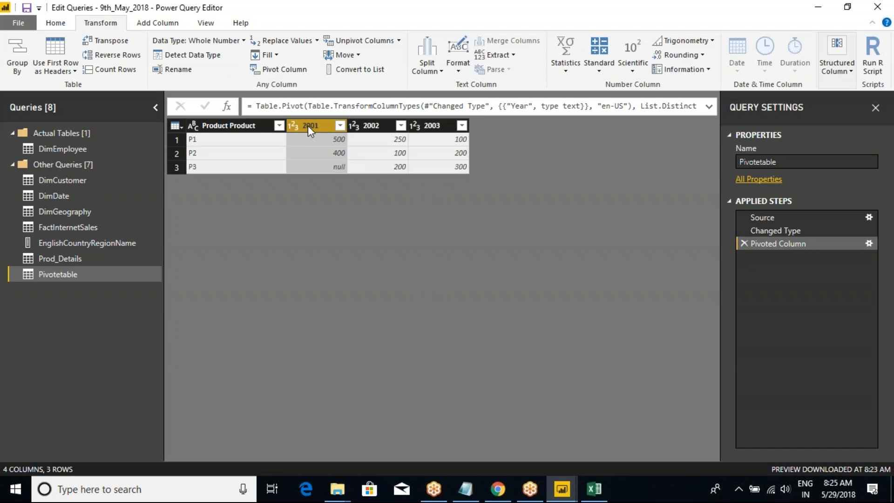
pyautogui.click(355, 125)
pyautogui.click(431, 127)
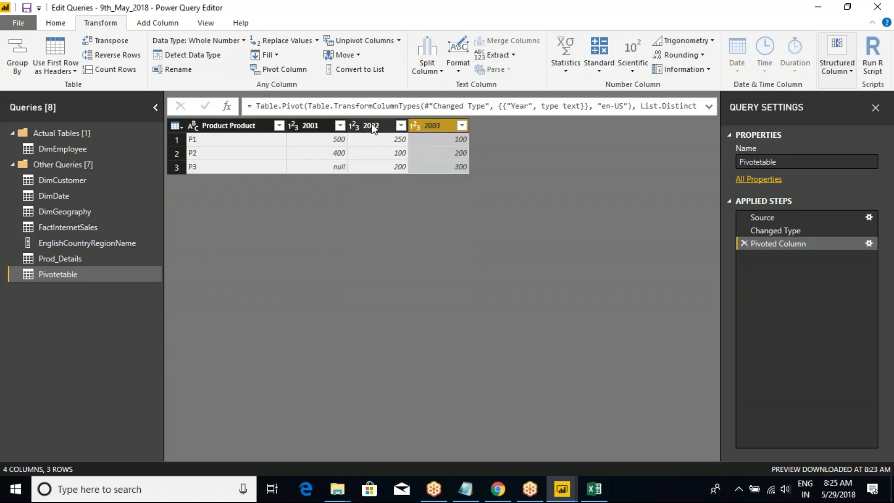
pyautogui.click(309, 126)
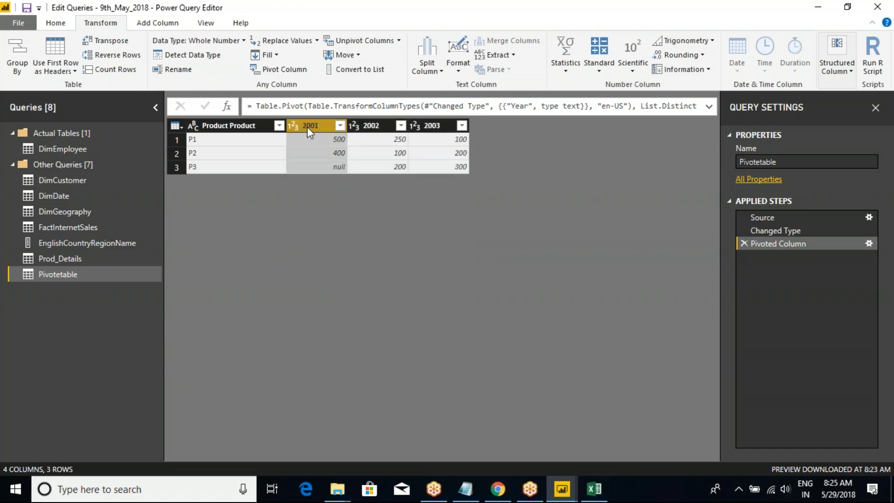
pyautogui.click(380, 127)
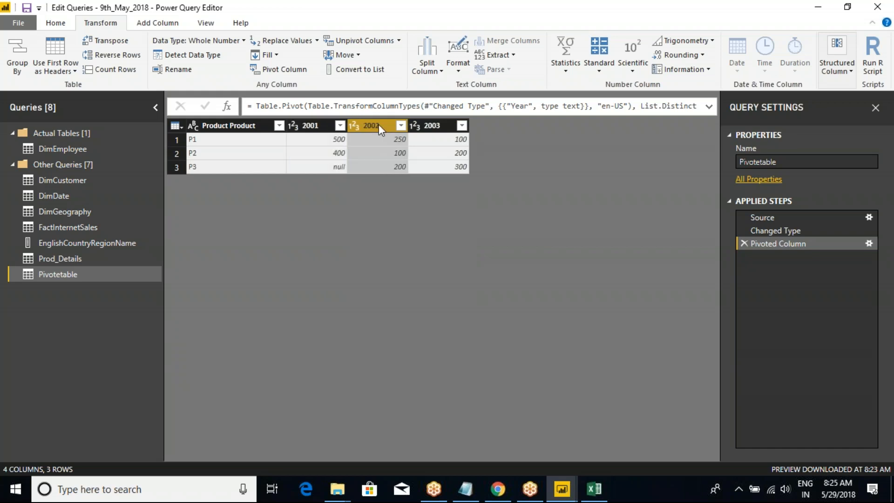
pyautogui.click(432, 126)
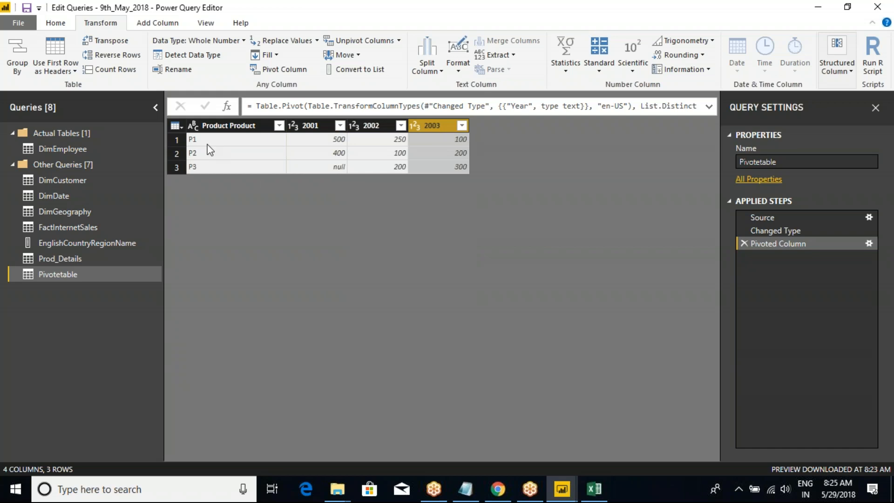
# Unpivot all columns other than Product in Pivotetable, and remove that unpivot from the applied steps.
pyautogui.click(222, 127)
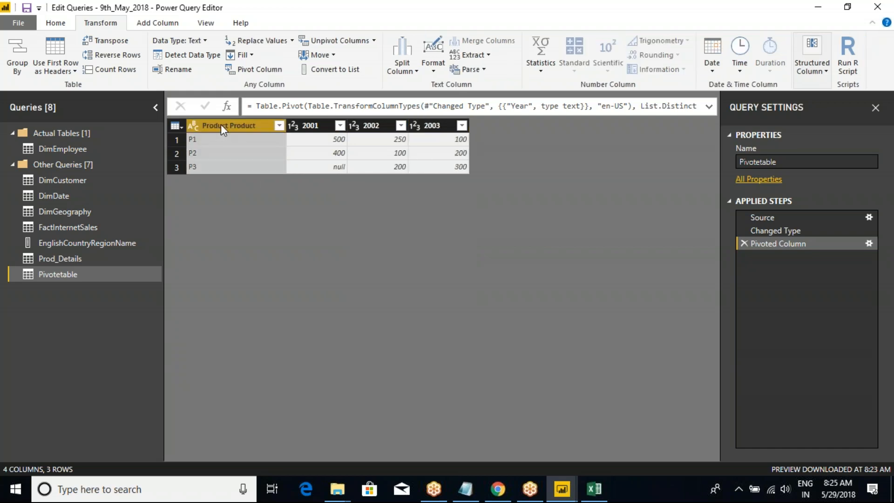
pyautogui.rightClick(221, 125)
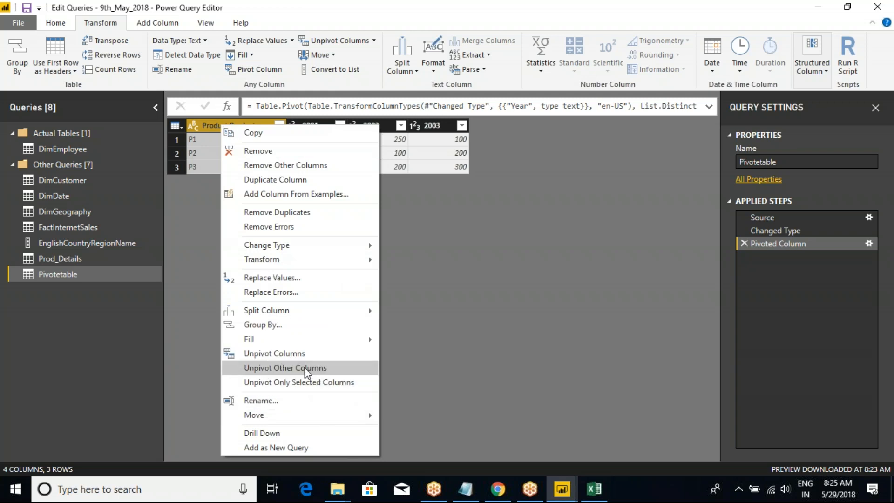
pyautogui.click(199, 125)
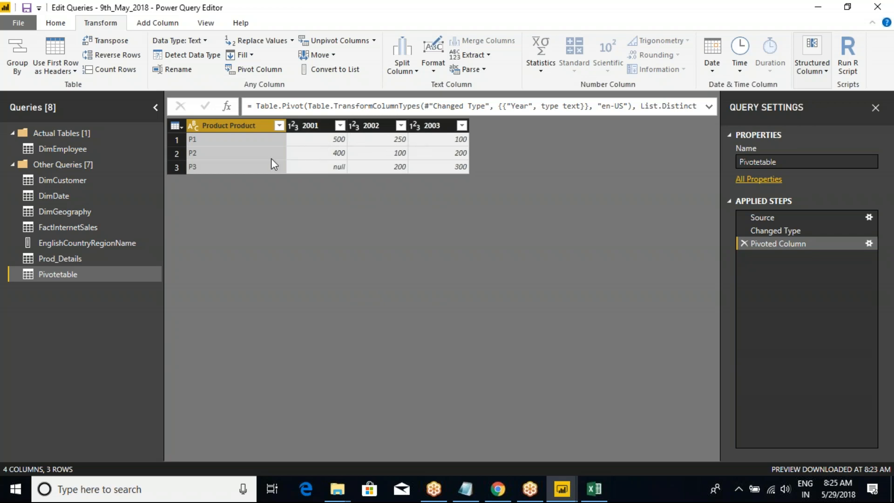
pyautogui.rightClick(245, 127)
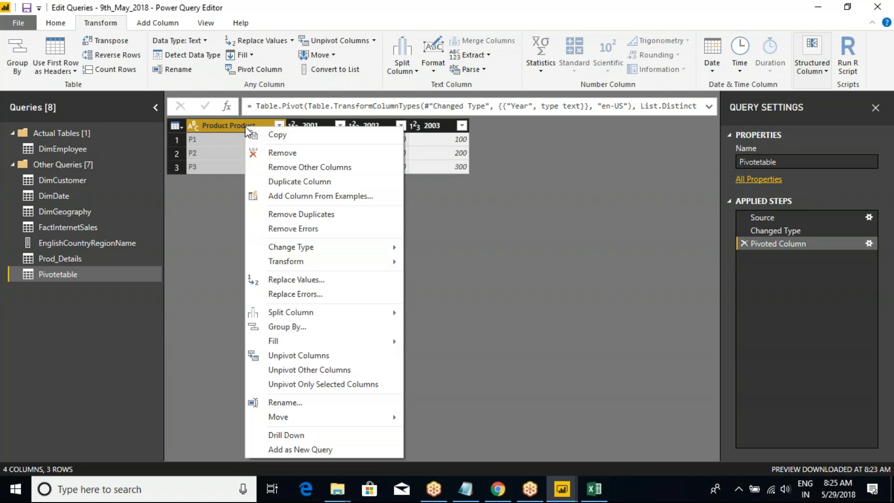
pyautogui.click(308, 370)
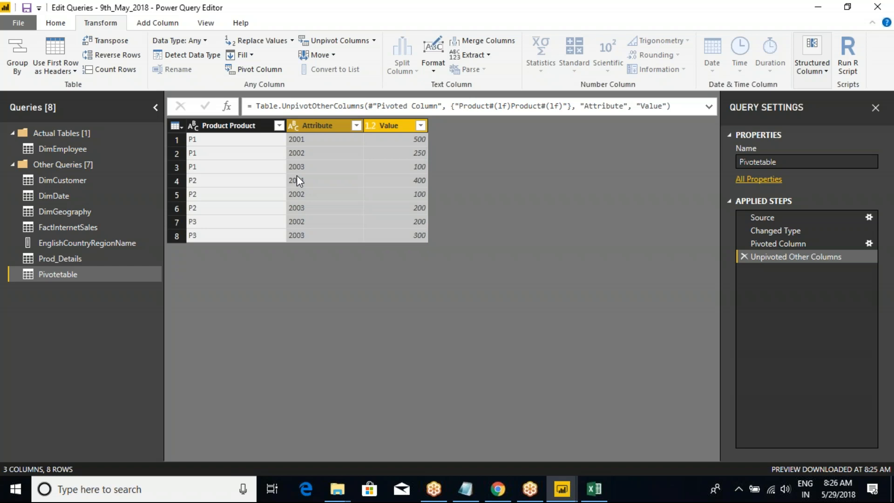
pyautogui.click(742, 257)
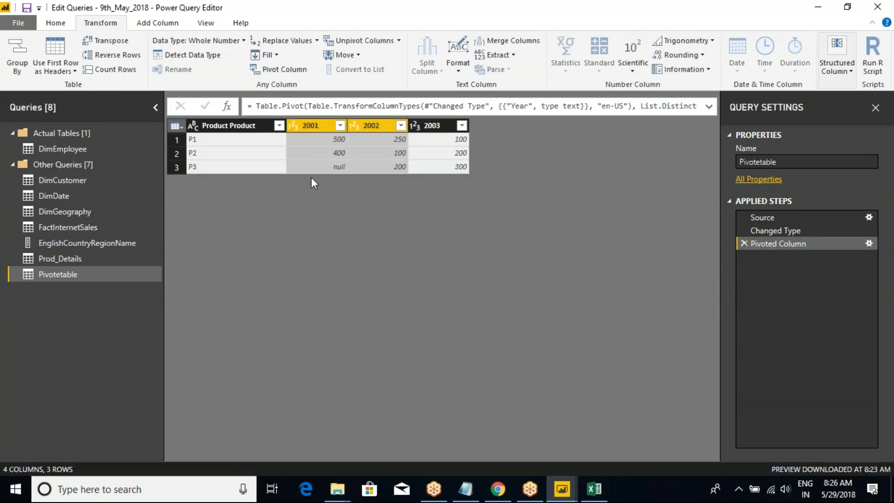
# Select the 2001, 2002 and 2003 columns together and unpivot only the selected columns.
pyautogui.click(312, 127)
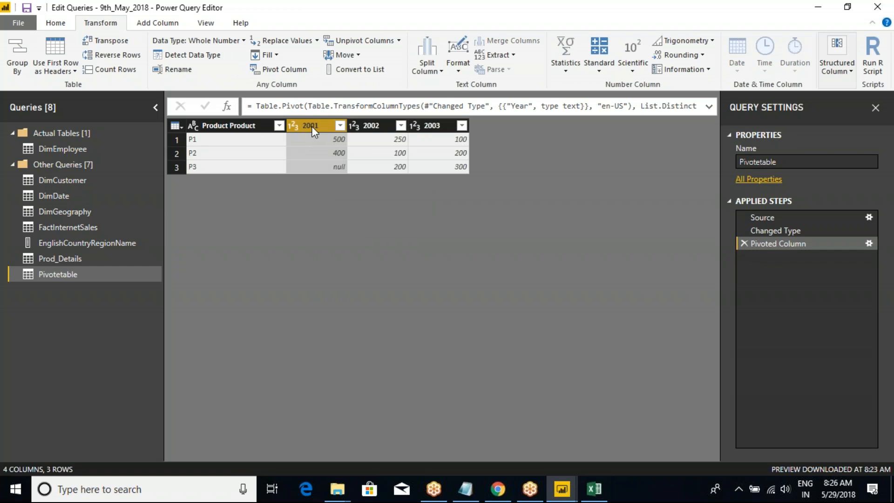
pyautogui.keyDown('ctrl'); pyautogui.click(371, 127); pyautogui.keyUp('ctrl')
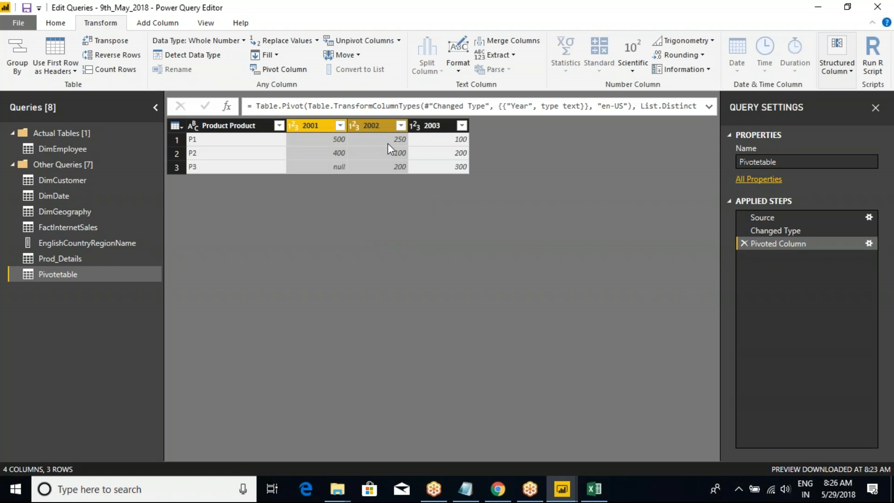
pyautogui.keyDown('ctrl'); pyautogui.click(435, 124); pyautogui.keyUp('ctrl')
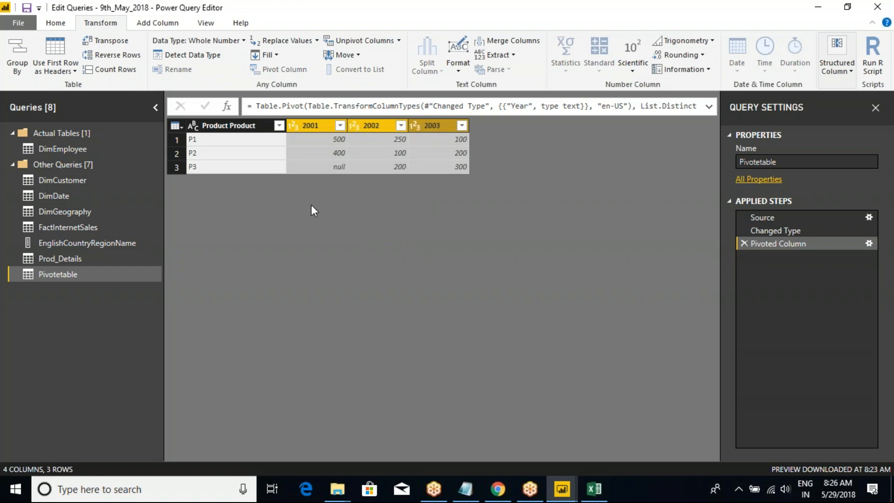
pyautogui.rightClick(307, 127)
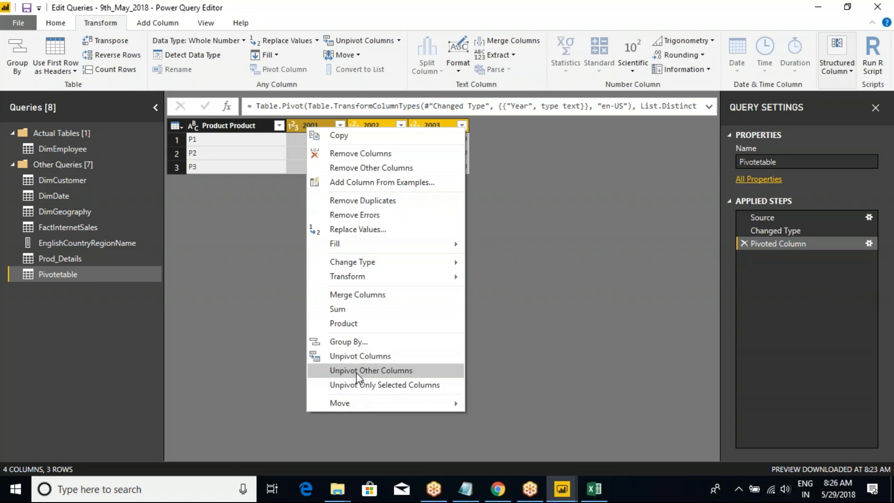
pyautogui.click(374, 386)
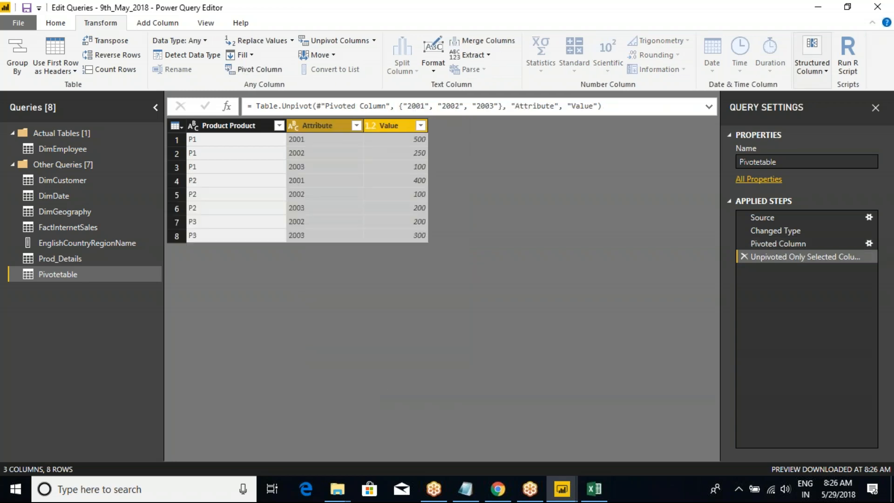
# Inspect the Product, Attribute and Value columns, and remove the selected-columns unpivot from the applied steps.
pyautogui.click(225, 128)
pyautogui.click(308, 132)
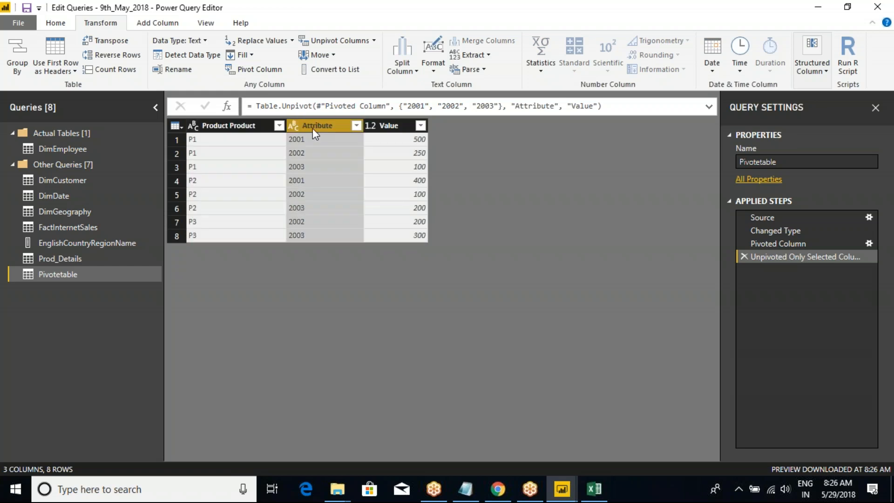
pyautogui.click(386, 128)
pyautogui.click(337, 126)
pyautogui.doubleClick(331, 125)
pyautogui.click(516, 208)
pyautogui.click(743, 256)
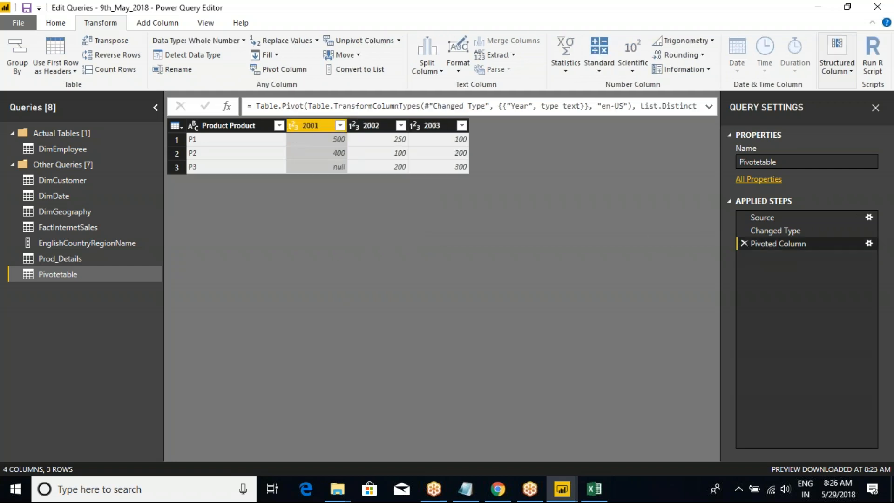
# Try Unpivot Columns on the 2001 column alone, and remove the unpivot step.
pyautogui.rightClick(318, 126)
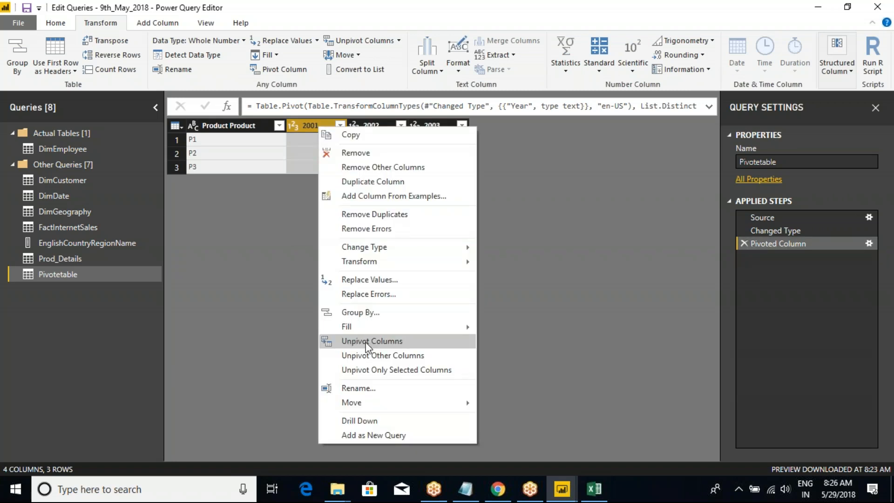
pyautogui.click(390, 340)
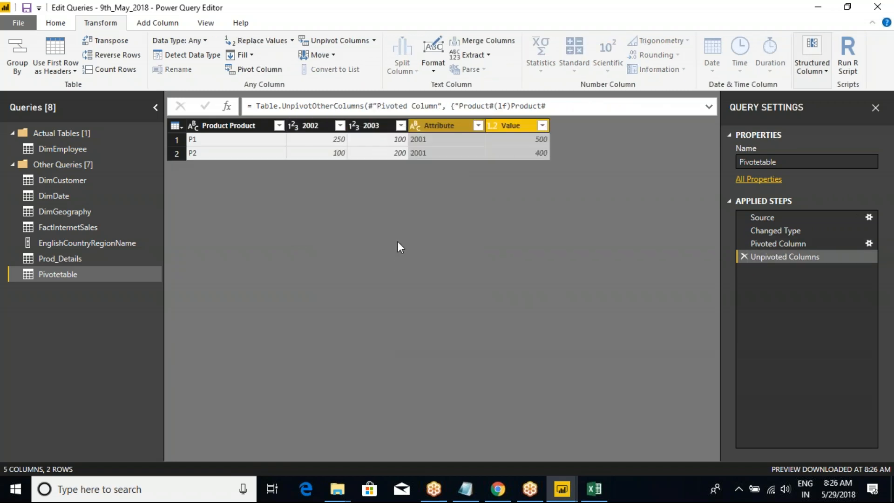
pyautogui.click(745, 256)
# Select the 2001, 2002 and 2003 columns together and turn them into rows with Unpivot Columns.
pyautogui.click(314, 127)
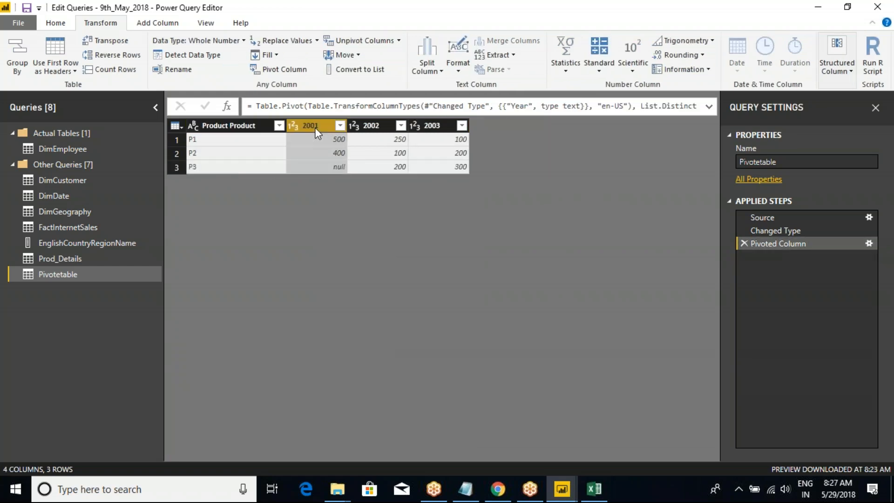
pyautogui.keyDown('ctrl'); pyautogui.click(365, 126); pyautogui.keyUp('ctrl')
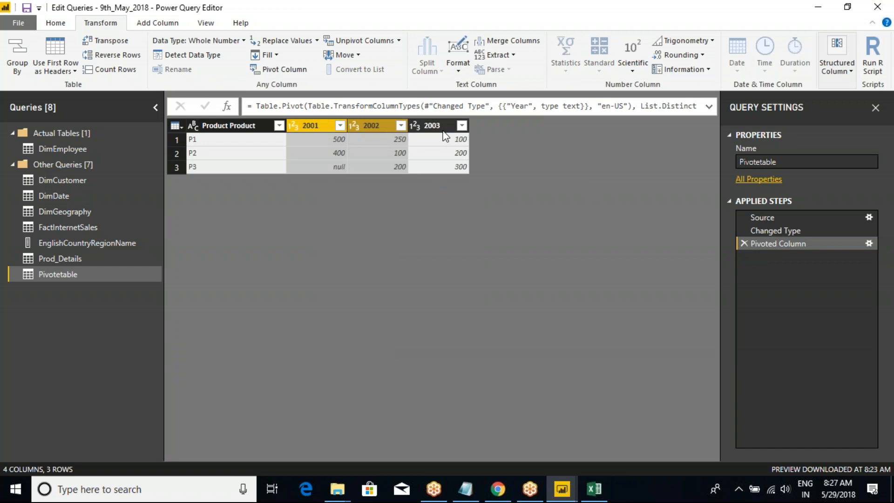
pyautogui.keyDown('ctrl'); pyautogui.click(440, 126); pyautogui.keyUp('ctrl')
pyautogui.rightClick(439, 127)
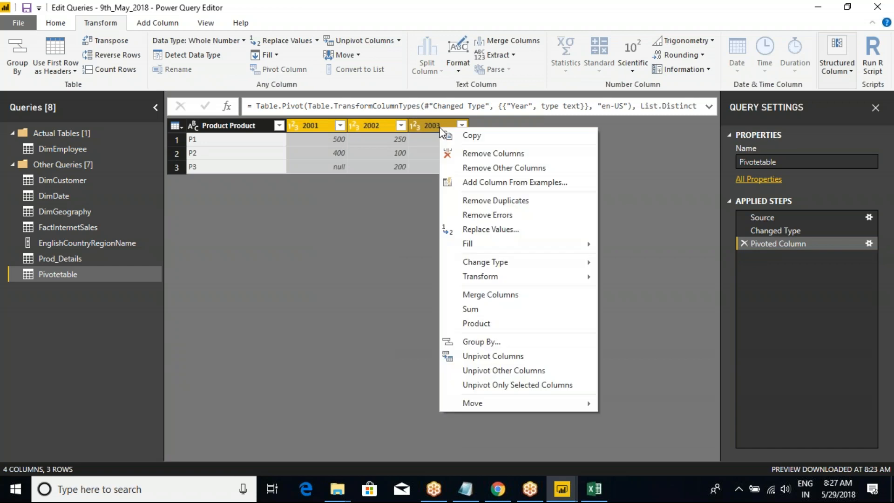
pyautogui.click(494, 356)
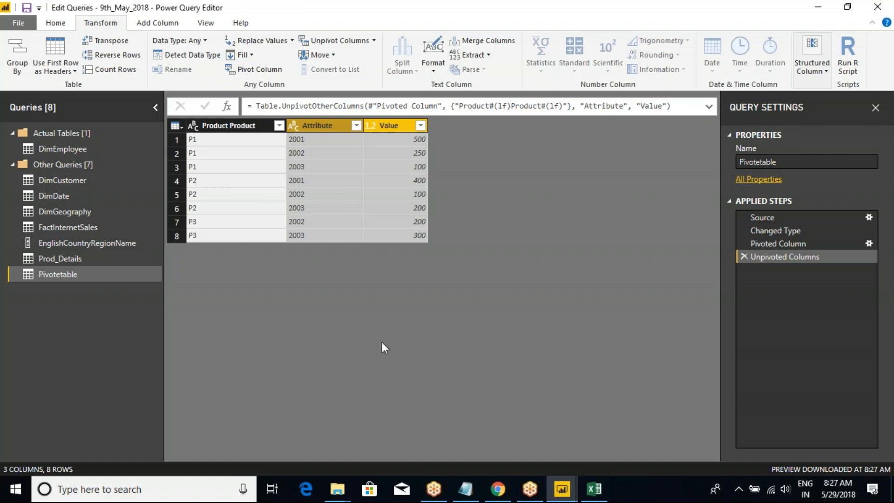
# Rename the Attribute column to Year, and remove both the rename and the unpivot from the applied steps.
pyautogui.doubleClick(317, 124)
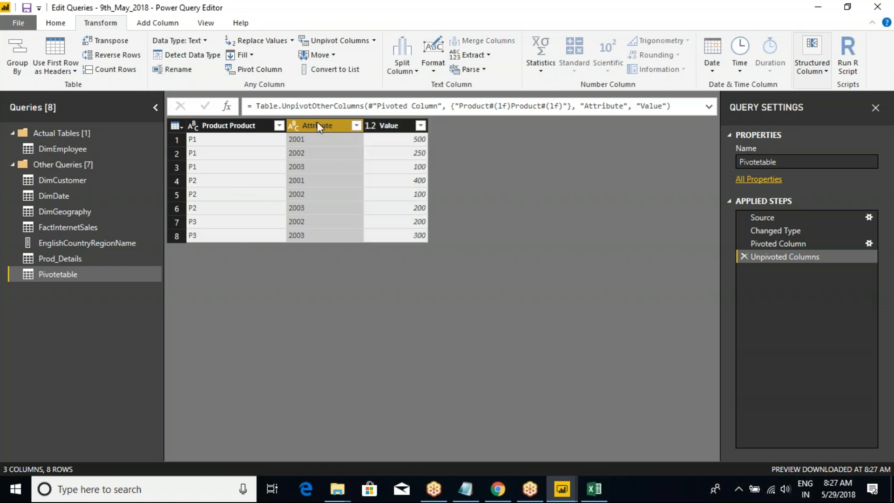
pyautogui.write('Year')
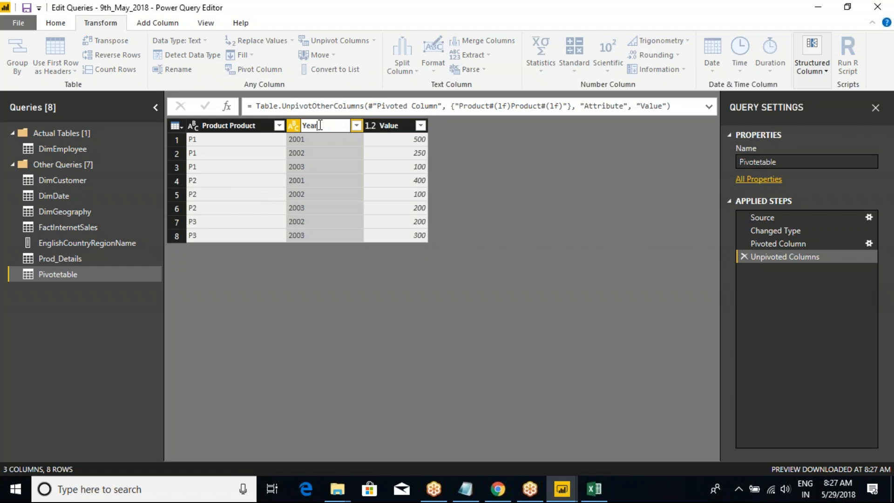
pyautogui.press('Return')
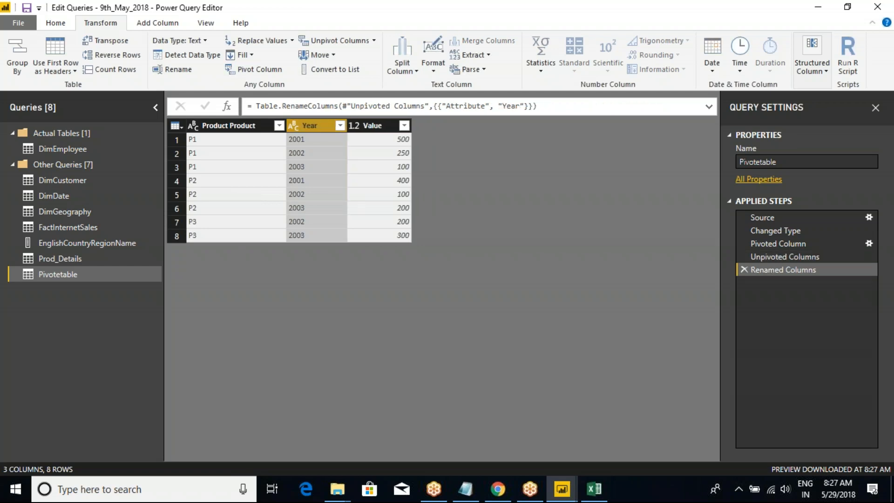
pyautogui.click(743, 270)
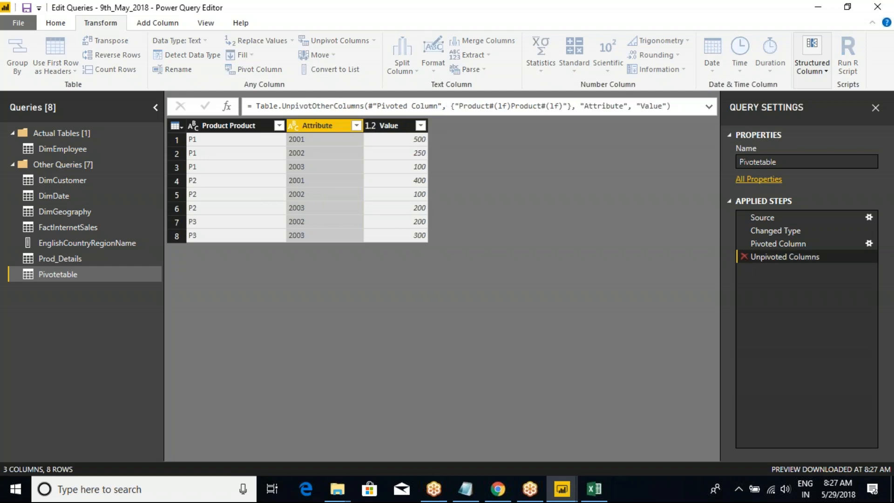
pyautogui.click(743, 256)
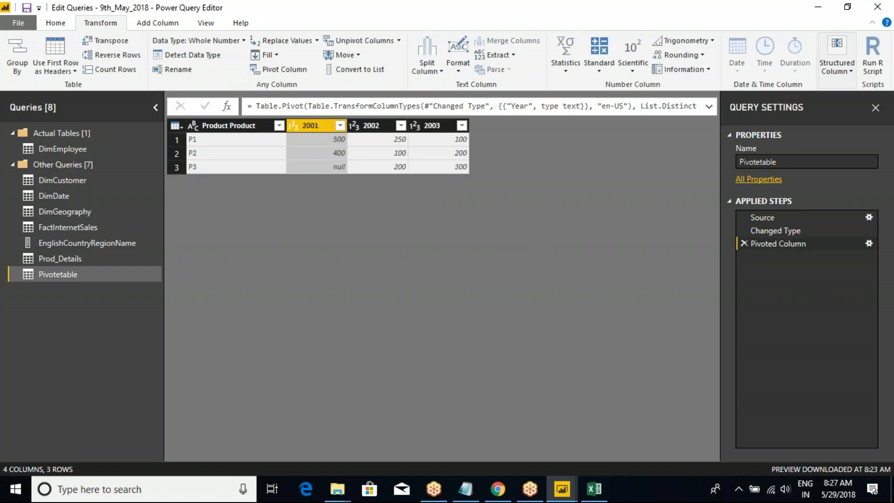
# Apply the query changes without closing Power Query Editor.
pyautogui.click(55, 22)
pyautogui.click(21, 70)
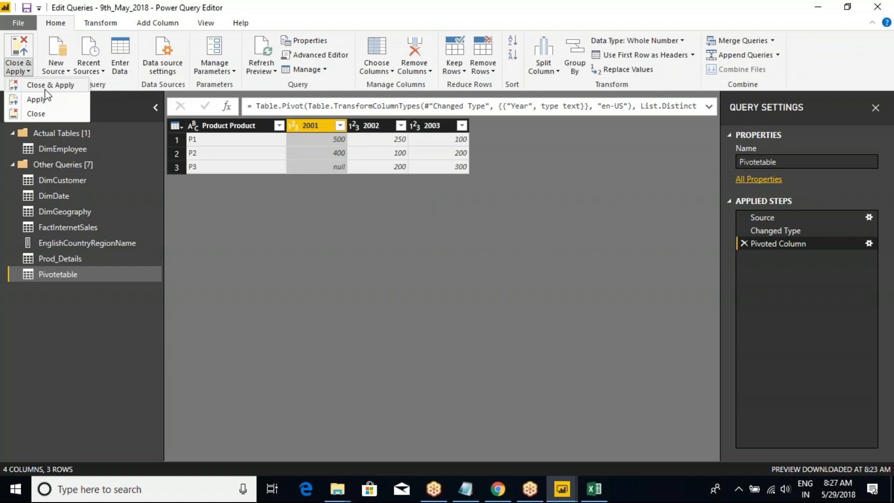
pyautogui.click(45, 101)
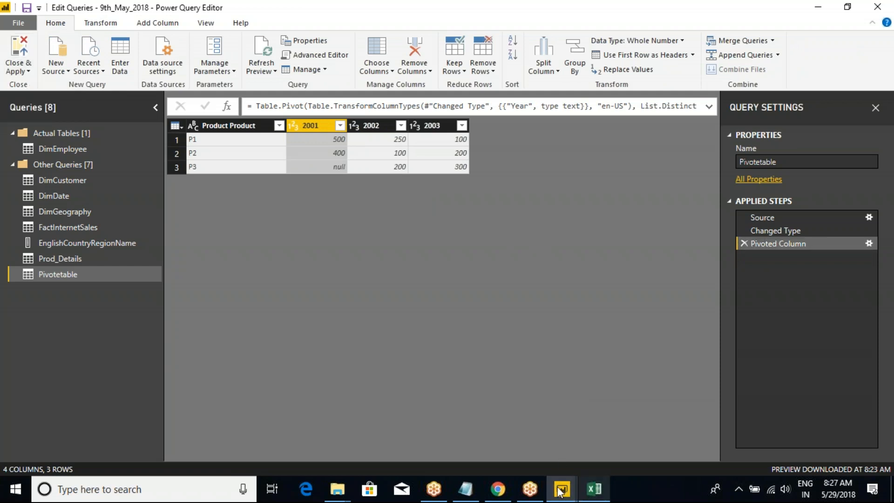
# Switch to Class Notes in Notepad, replace the progress notes under Column Level Properties with "Done", and clear the line below.
pyautogui.click(465, 489)
pyautogui.click(277, 306)
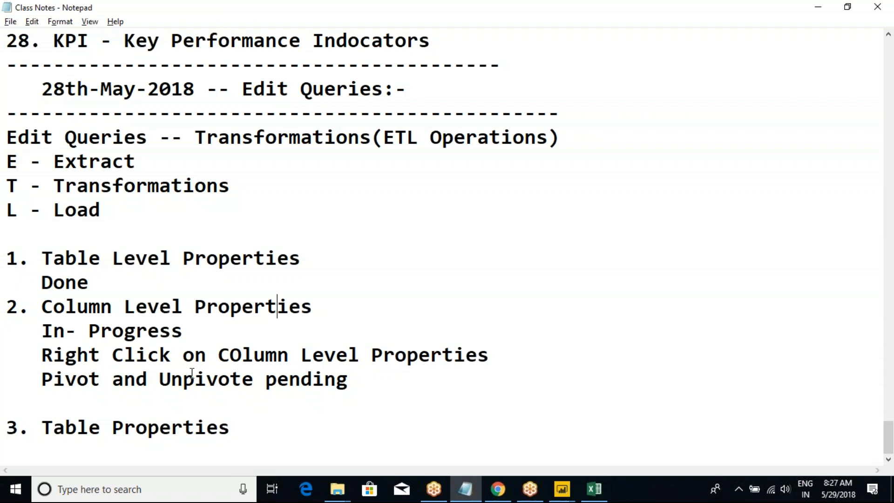
pyautogui.moveTo(368, 385); pyautogui.dragTo(45, 321)
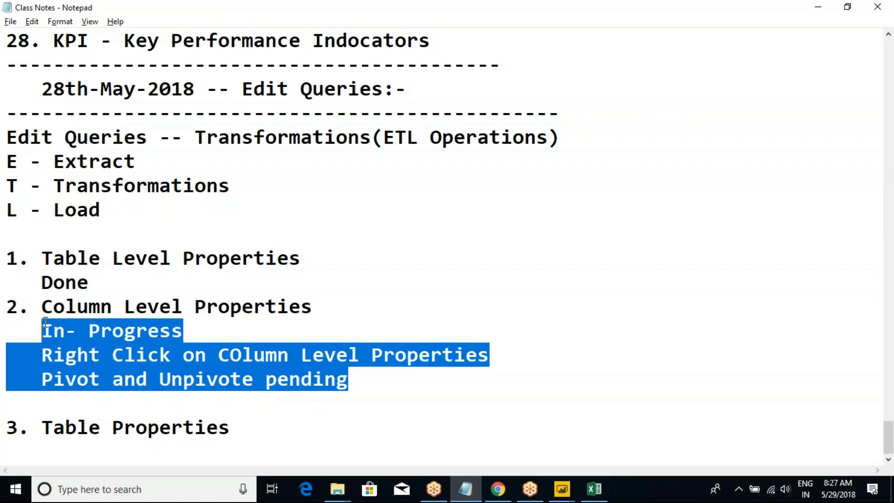
pyautogui.write('Done')
pyautogui.click(47, 403)
pyautogui.hotkey('shift', 'Home')
pyautogui.press('Delete')
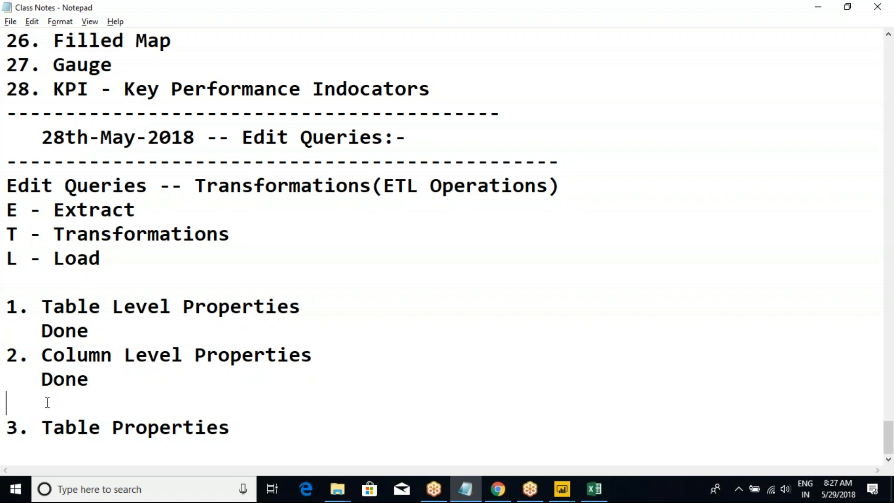
# Remove the empty line above the Table Properties heading in the notes and add six blank lines after it.
pyautogui.press('Delete')
pyautogui.click(267, 436)
pyautogui.press('Return')
pyautogui.press('Return')
pyautogui.press('Return')
pyautogui.press('Return')
pyautogui.press('Return')
pyautogui.press('Return')
pyautogui.press('Return')
pyautogui.press('Return')
pyautogui.press('Return')
pyautogui.press('Return')
pyautogui.press('Return')
pyautogui.press('Return')
pyautogui.press('Return')
pyautogui.click(75, 157)
# Switch to Power Query Editor, open the DimGeography query, and review the commands available for its City column.
pyautogui.hotkey('alt', 'Tab')
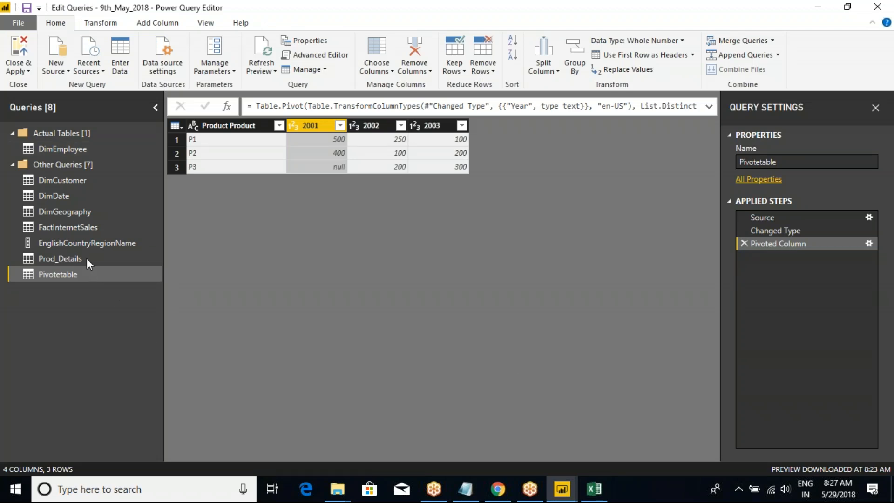
pyautogui.click(69, 213)
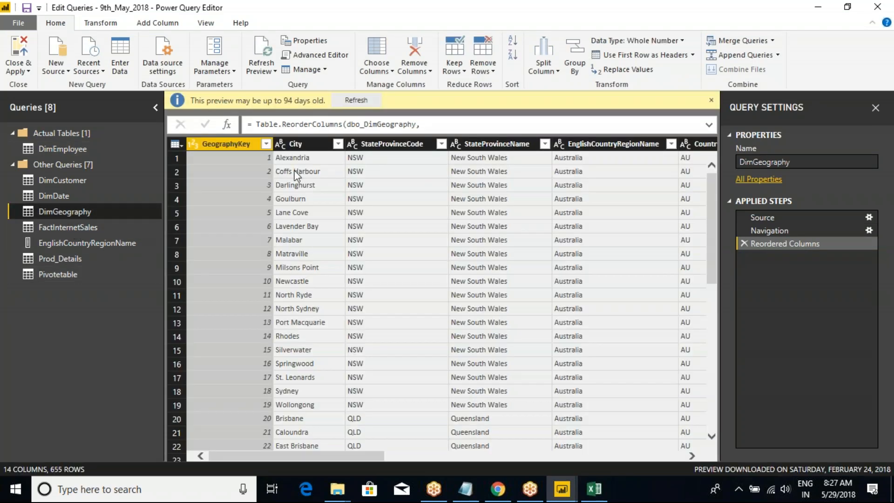
pyautogui.click(297, 148)
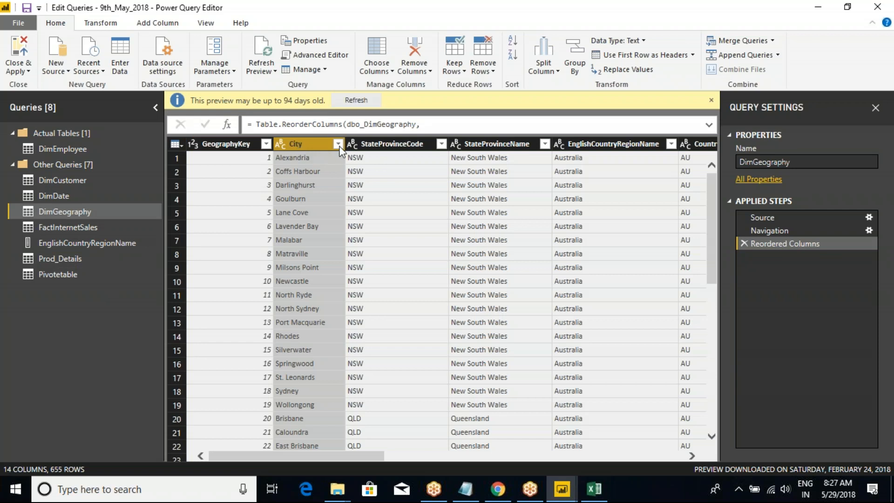
pyautogui.click(338, 144)
pyautogui.click(314, 143)
pyautogui.rightClick(315, 143)
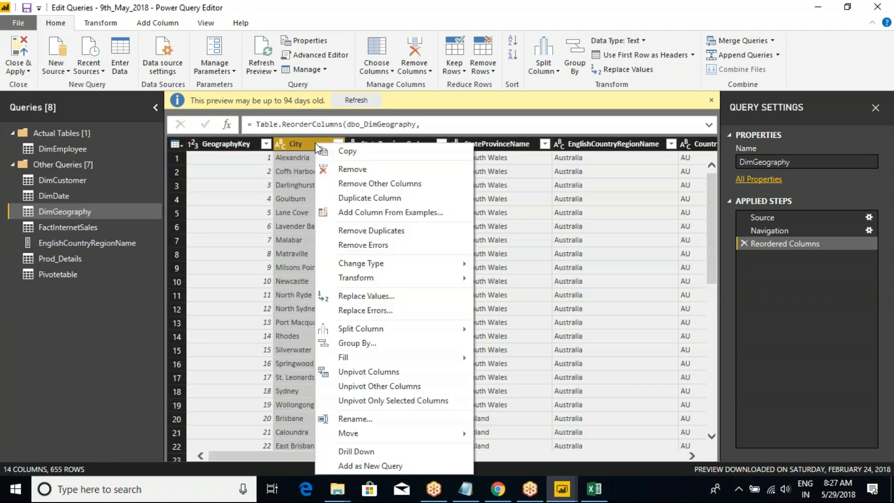
pyautogui.click(308, 141)
pyautogui.click(233, 147)
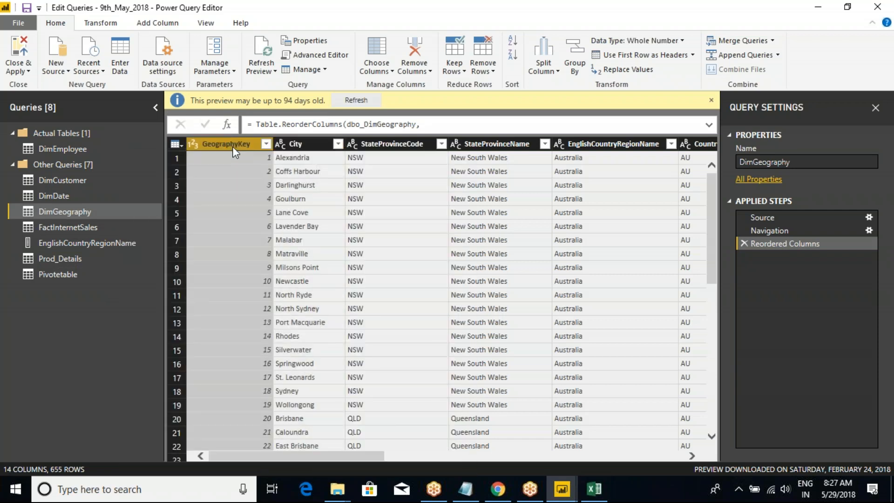
# Copy the entire DimGeography table and paste it into a new sheet of the pivot workbook in Excel.
pyautogui.click(180, 145)
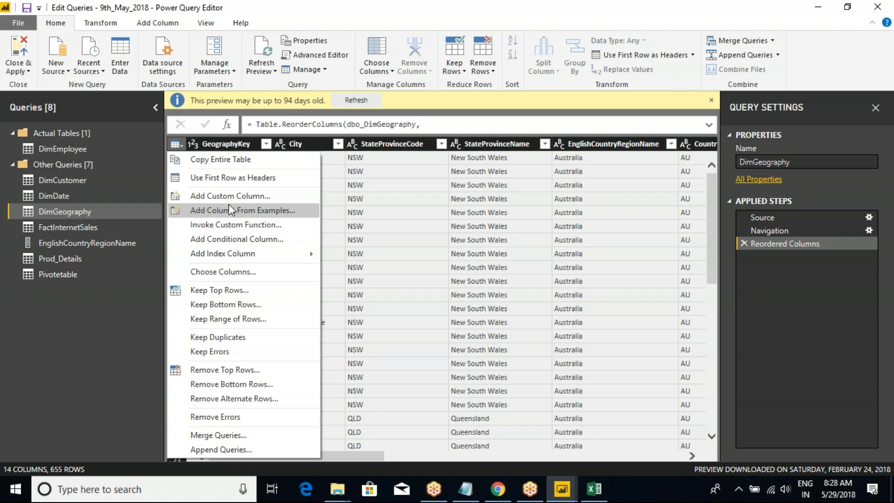
pyautogui.click(219, 161)
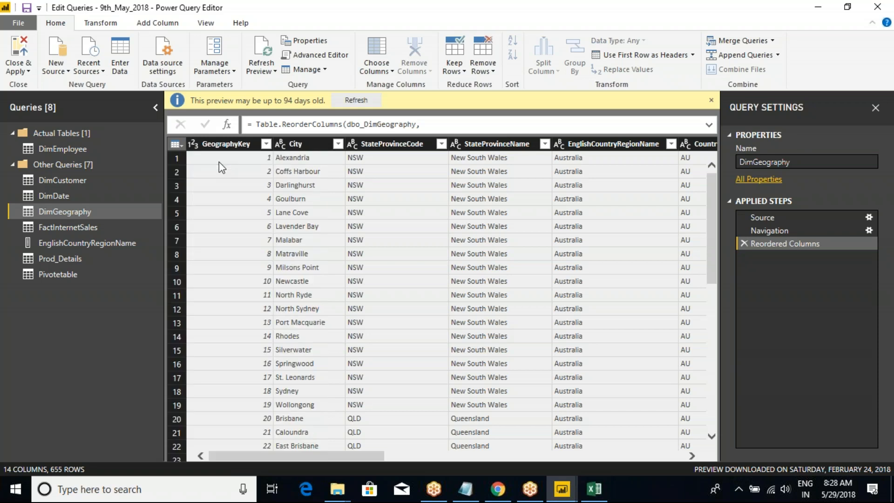
pyautogui.hotkey('alt', 'Tab')
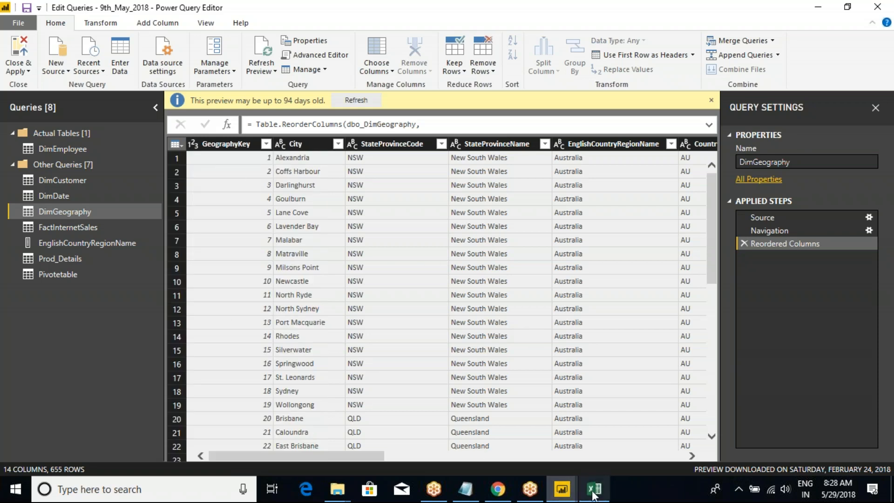
pyautogui.click(134, 451)
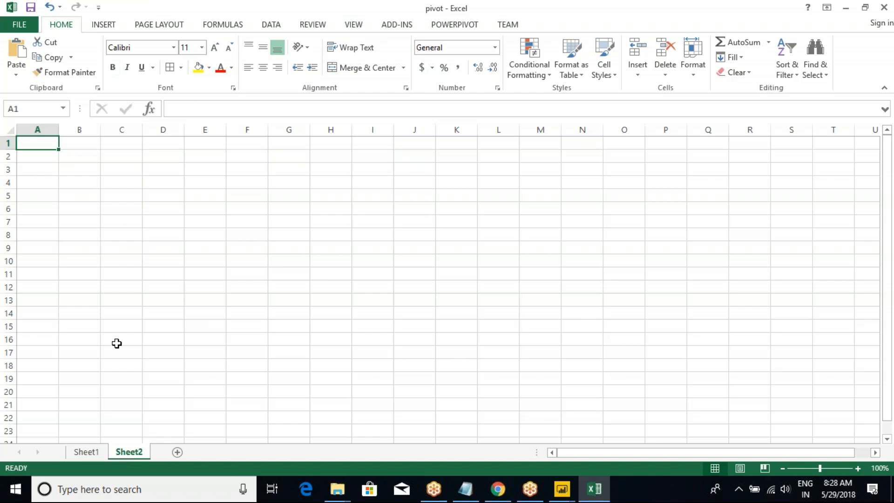
pyautogui.hotkey('ctrl', 'v')
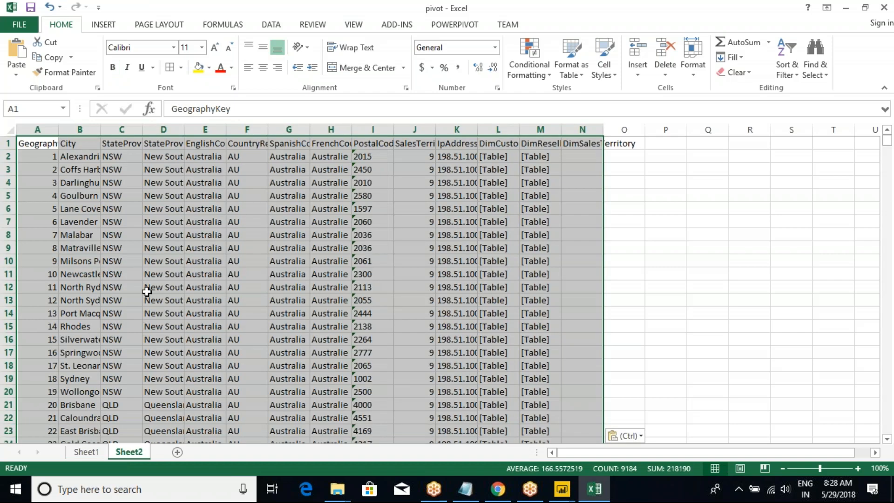
# Fit all column widths on Sheet2 to the pasted geography data.
pyautogui.click(9, 131)
pyautogui.doubleClick(59, 130)
pyautogui.click(61, 183)
pyautogui.click(50, 145)
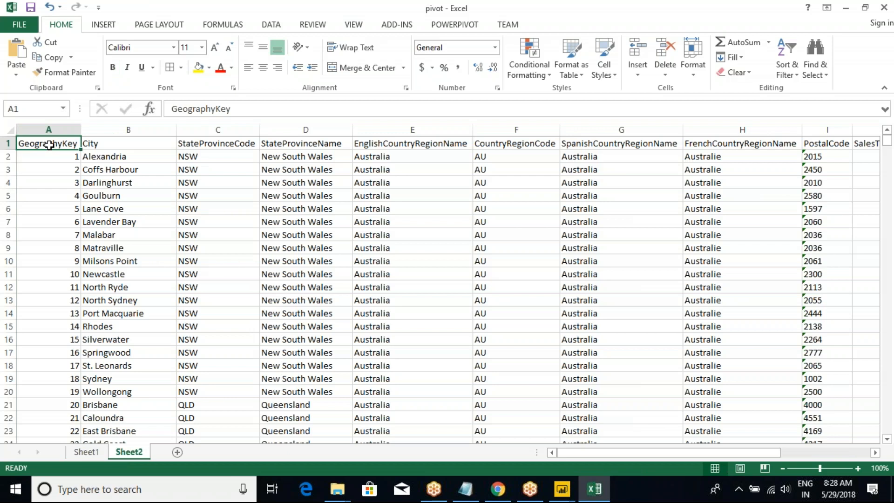
# Delete Sheet2 from the pivot workbook.
pyautogui.rightClick(128, 454)
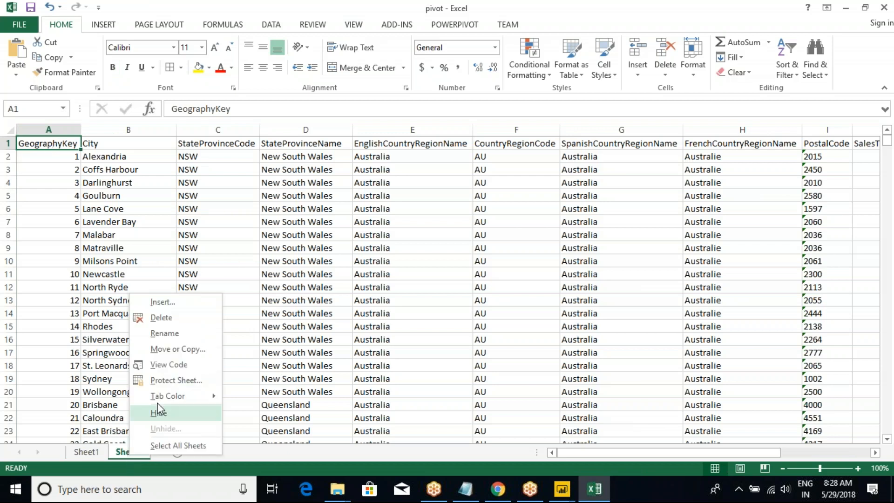
pyautogui.click(159, 318)
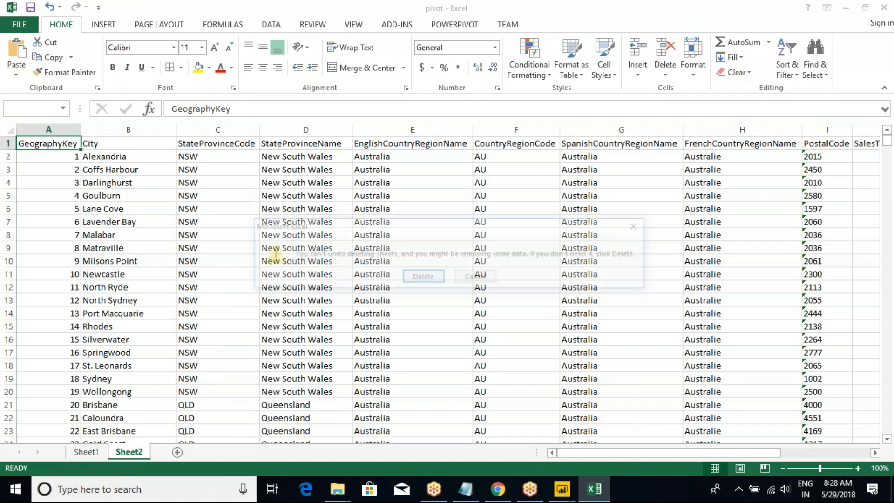
pyautogui.click(436, 278)
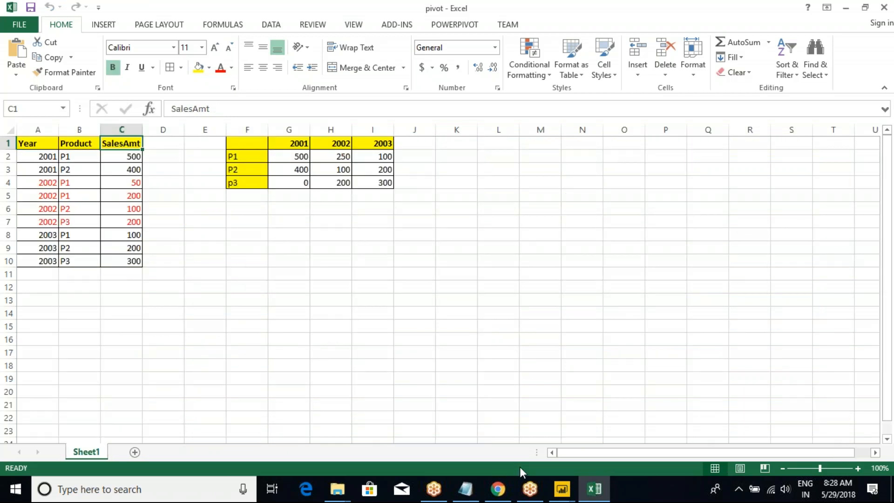
# Return to Power Query Editor and look at the Use First Row as Headers command for the DimGeography table.
pyautogui.moveTo(562, 488)
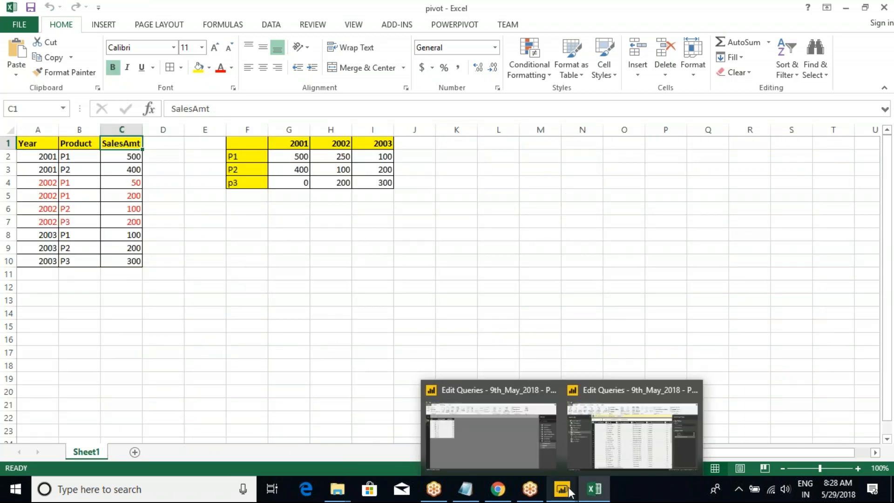
pyautogui.click(638, 435)
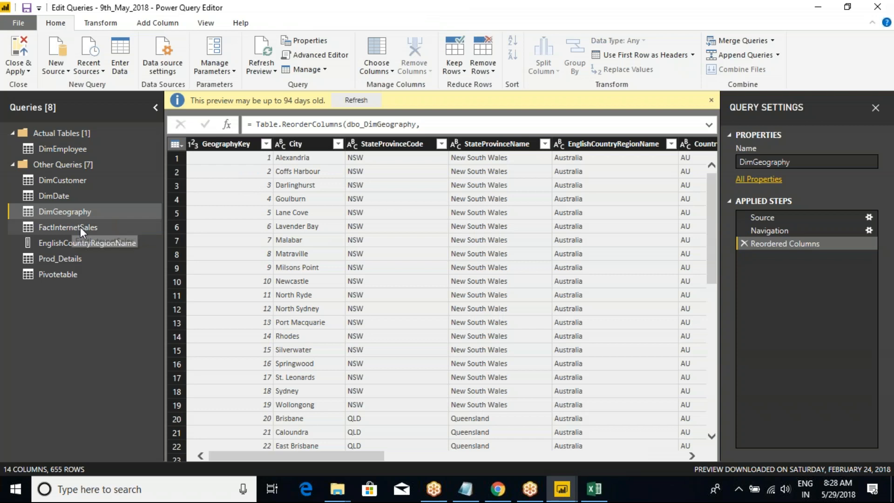
pyautogui.click(181, 143)
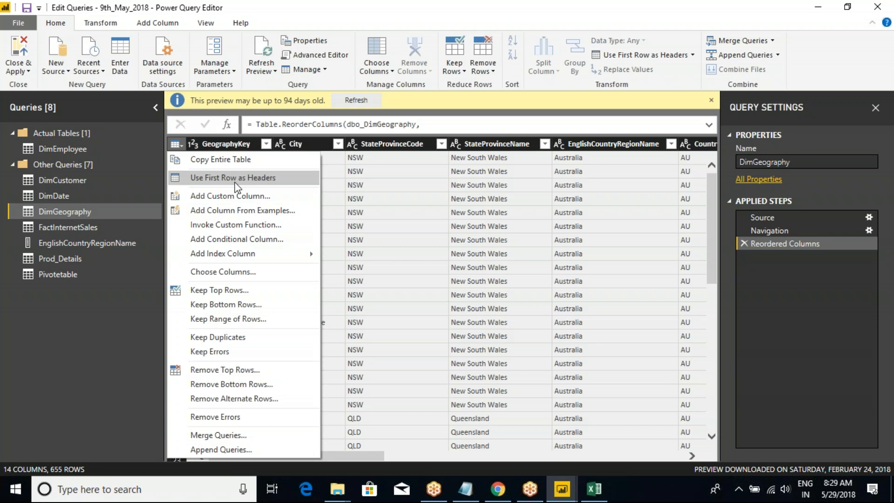
# Switch to the pivot workbook in Excel and examine the header row and data rows of the Year, Product and SalesAmt table.
pyautogui.click(594, 489)
pyautogui.click(149, 222)
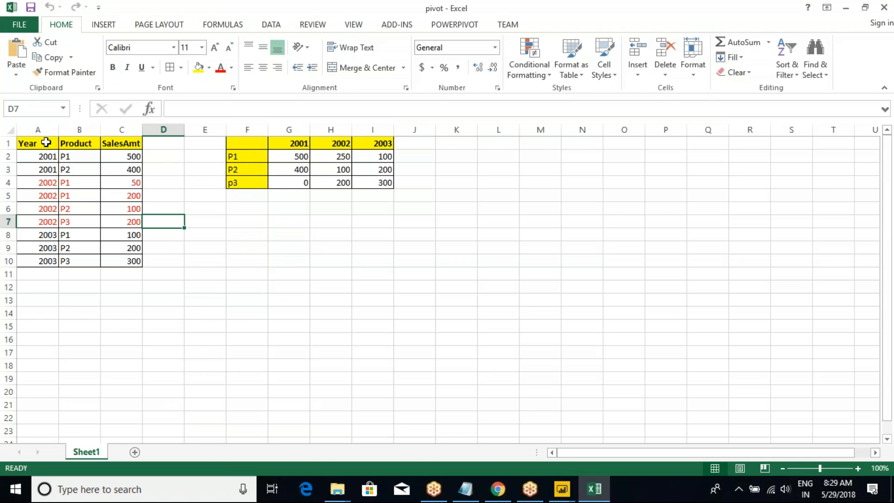
pyautogui.moveTo(36, 142); pyautogui.dragTo(133, 260)
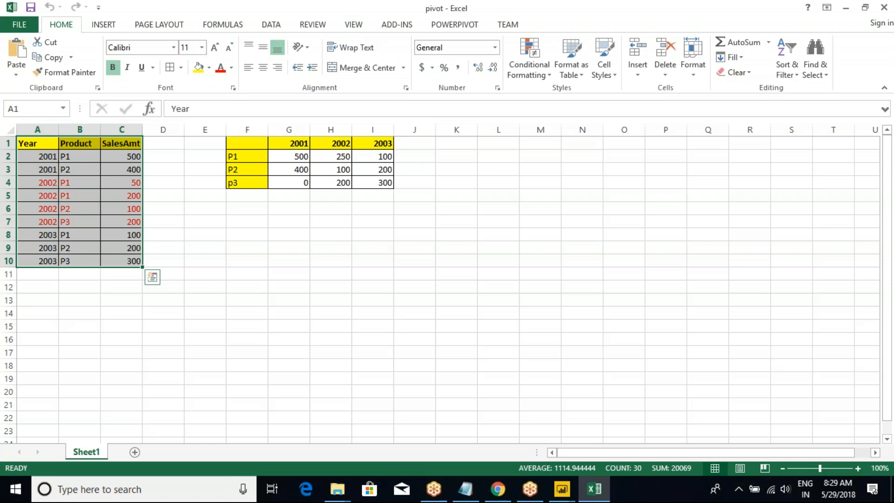
pyautogui.click(27, 158)
pyautogui.moveTo(25, 142); pyautogui.dragTo(118, 139)
pyautogui.click(104, 166)
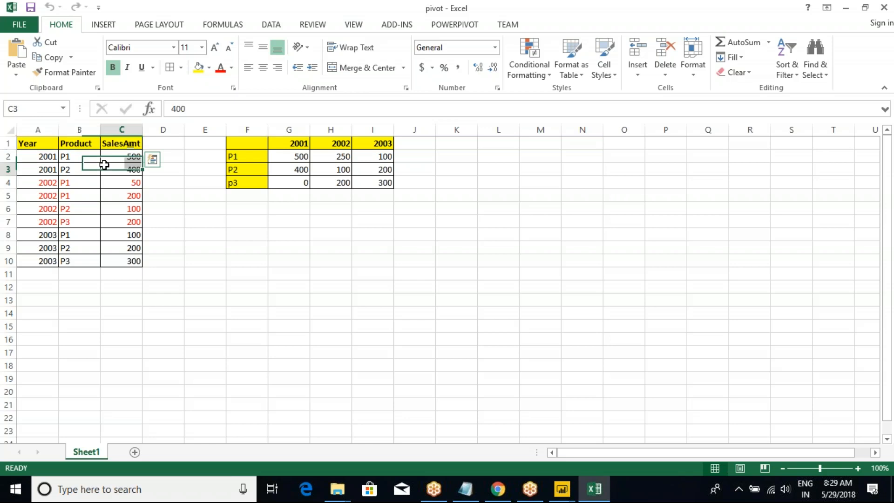
pyautogui.moveTo(30, 143); pyautogui.dragTo(122, 262)
pyautogui.click(119, 247)
pyautogui.moveTo(39, 142); pyautogui.dragTo(108, 138)
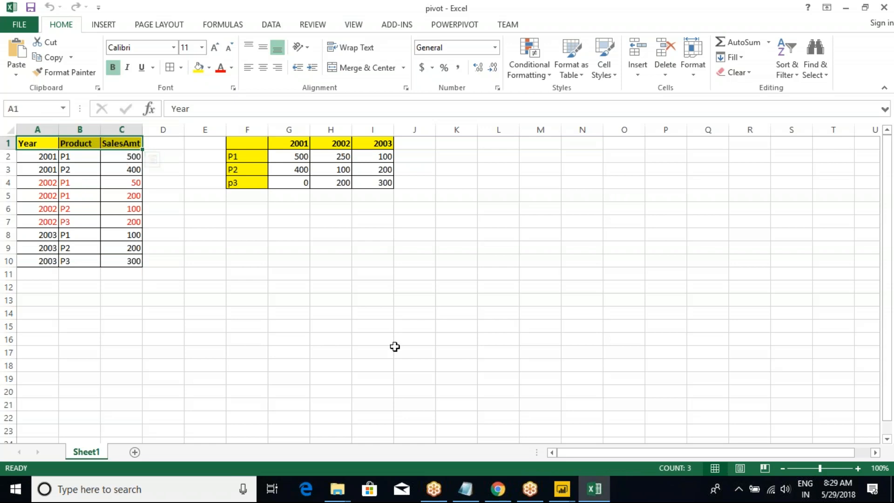
# Return to Power Query Editor and compare the Use First Row as Headers command with the existing DimGeography column headers.
pyautogui.moveTo(562, 490)
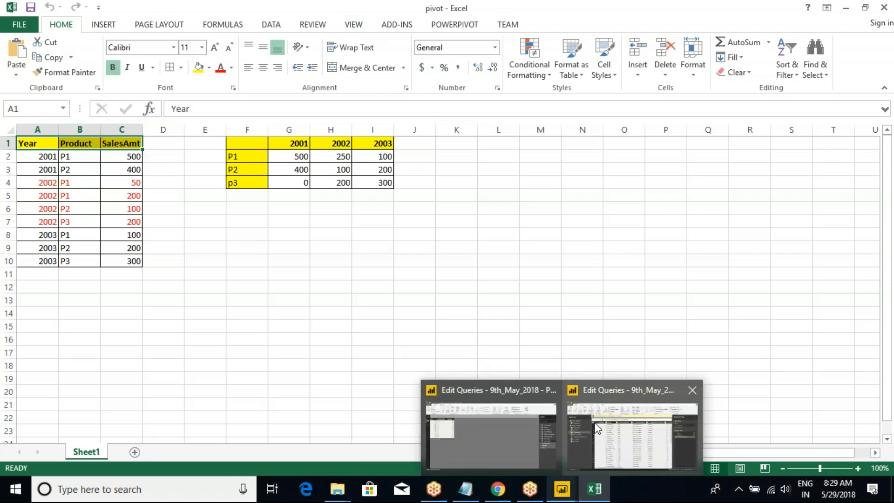
pyautogui.click(596, 428)
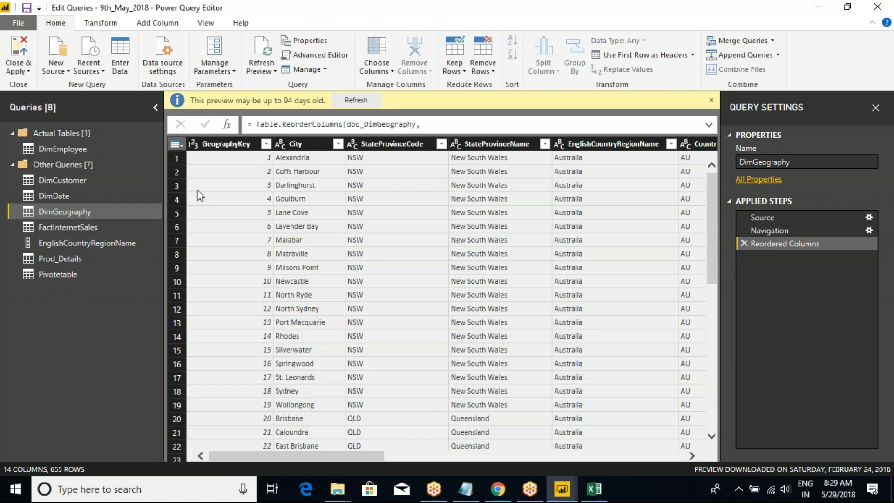
pyautogui.click(176, 144)
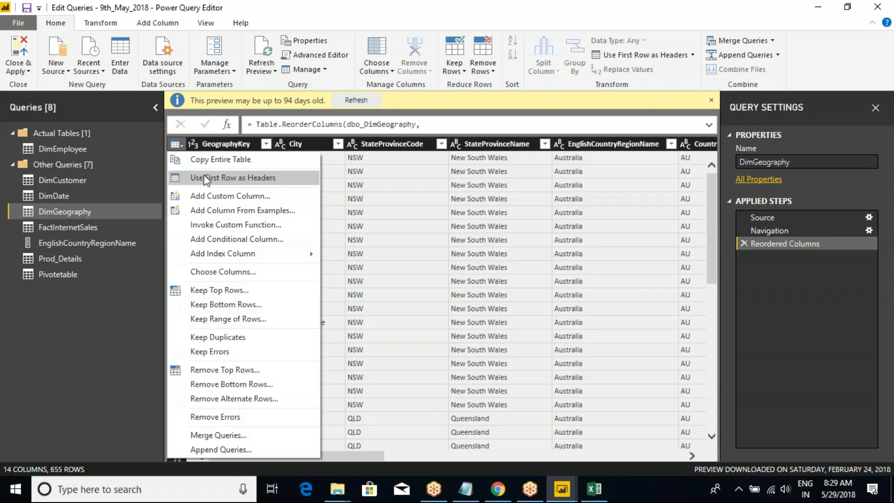
pyautogui.click(388, 145)
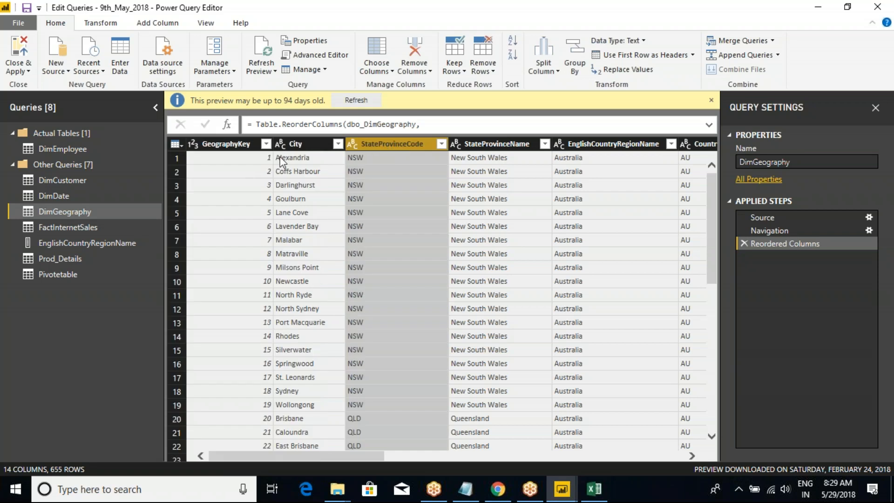
pyautogui.click(283, 149)
pyautogui.click(238, 146)
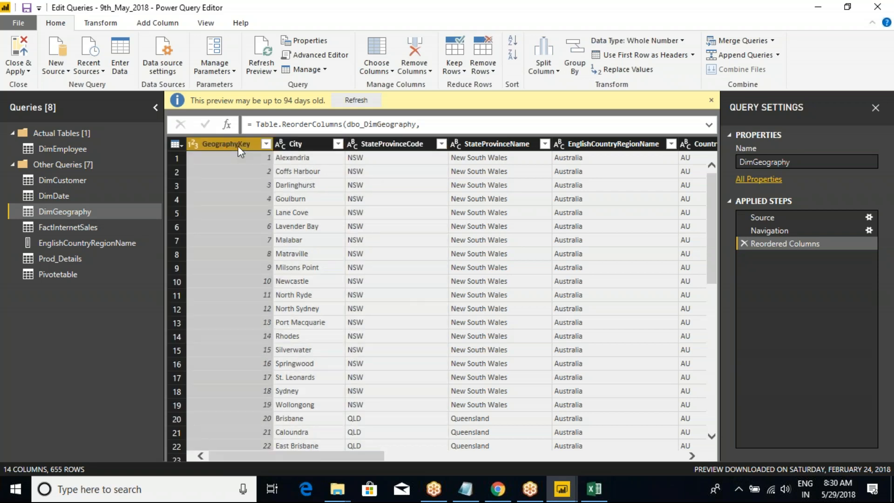
# Recheck the header row in the Excel workbook, and return to Power Query Editor to review DimGeography's commands for adding columns.
pyautogui.hotkey('alt', 'Tab')
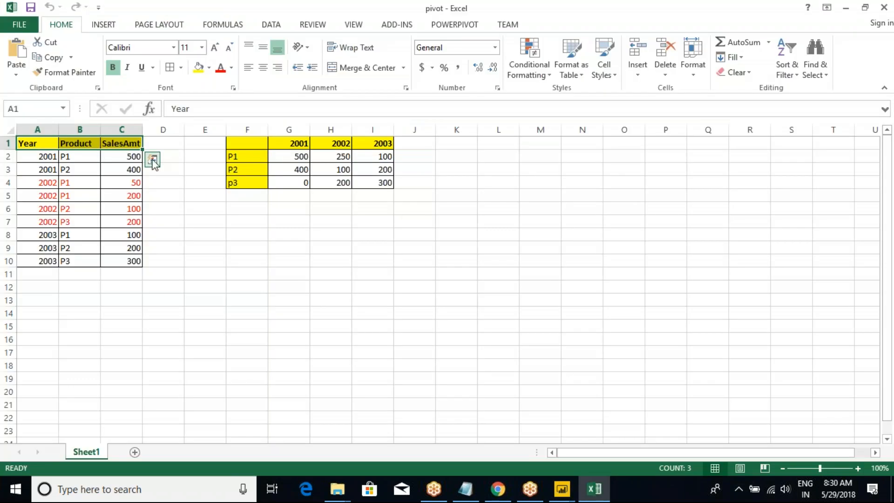
pyautogui.hotkey('alt', 'Tab')
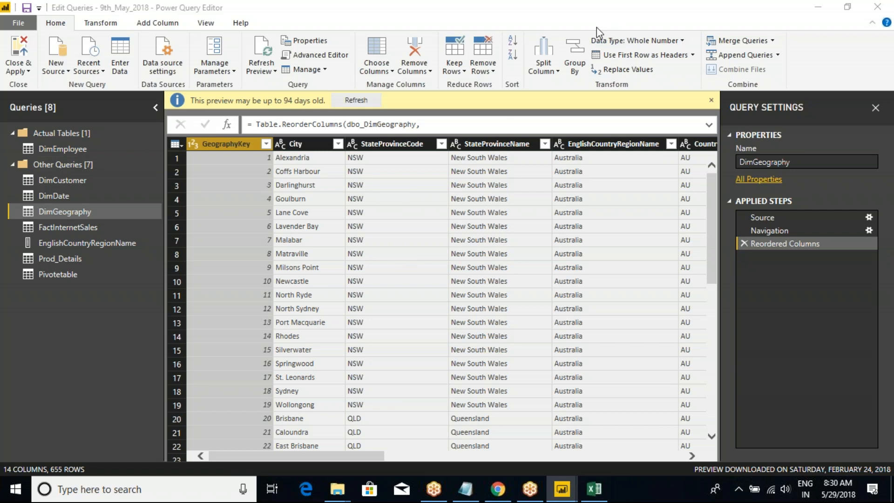
pyautogui.click(179, 146)
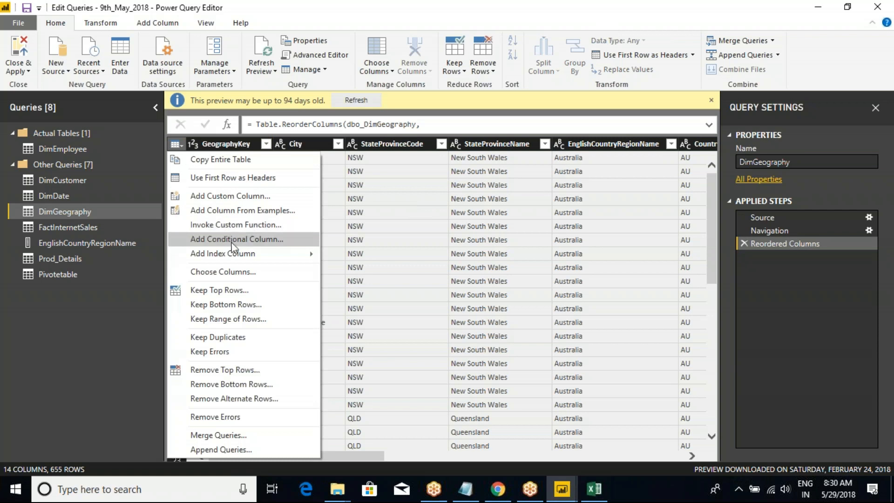
pyautogui.moveTo(237, 257)
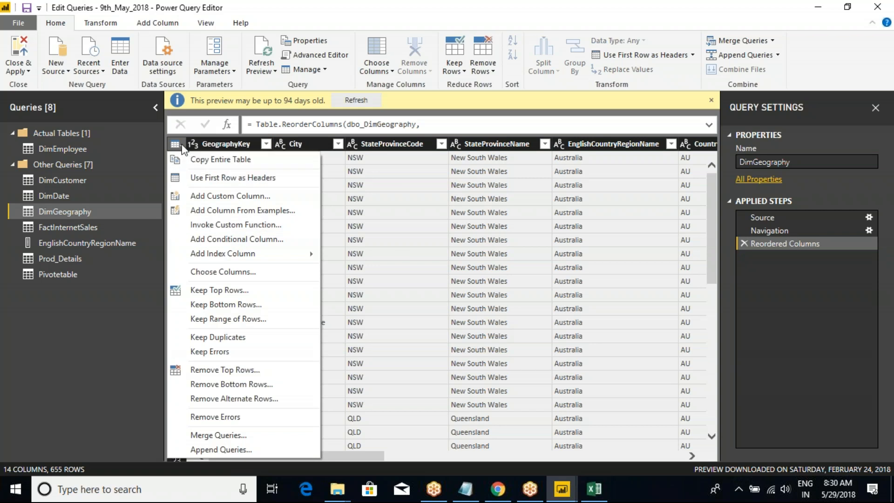
# Use Choose Columns on the DimCustomer table to keep only the EmailAddress column.
pyautogui.click(65, 183)
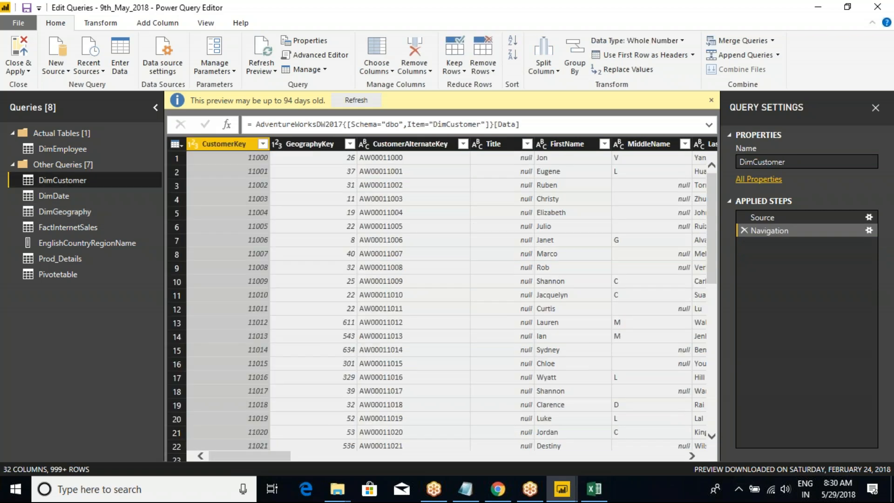
pyautogui.rightClick(65, 182)
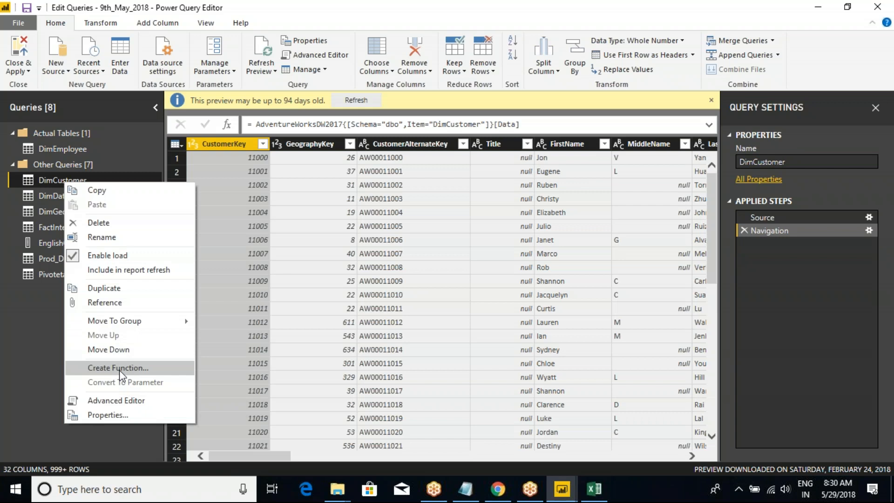
pyautogui.click(181, 144)
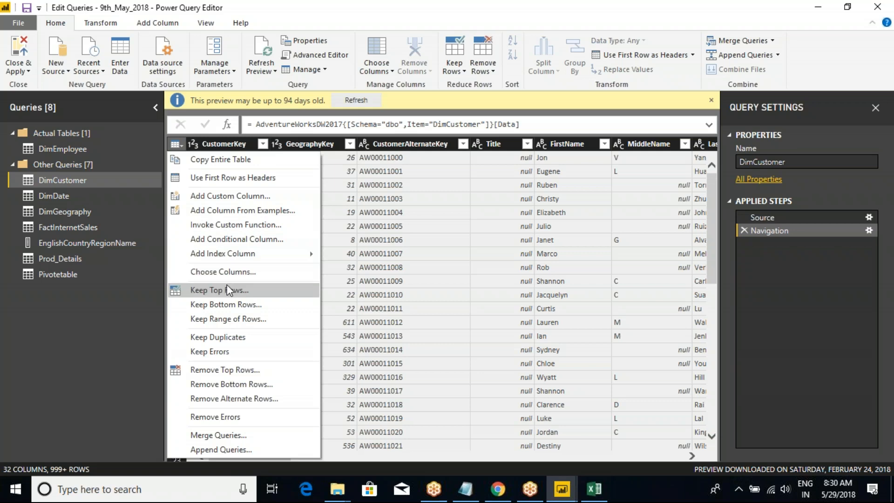
pyautogui.moveTo(238, 253)
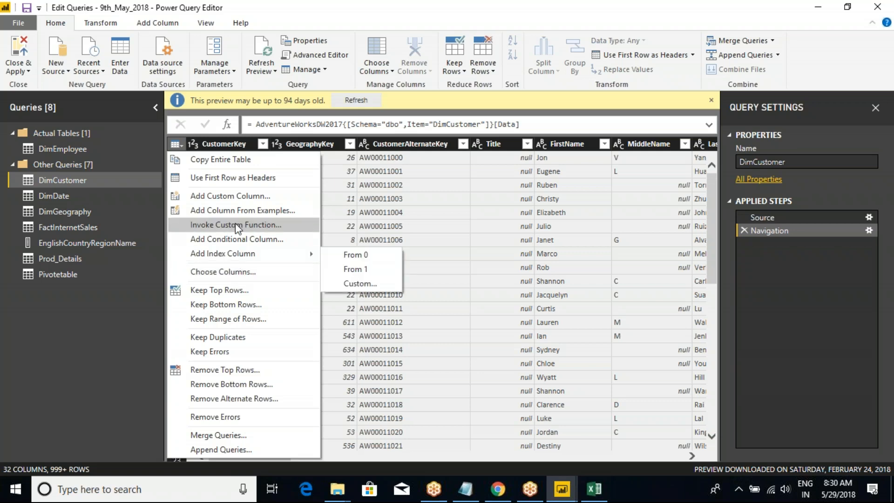
pyautogui.click(233, 273)
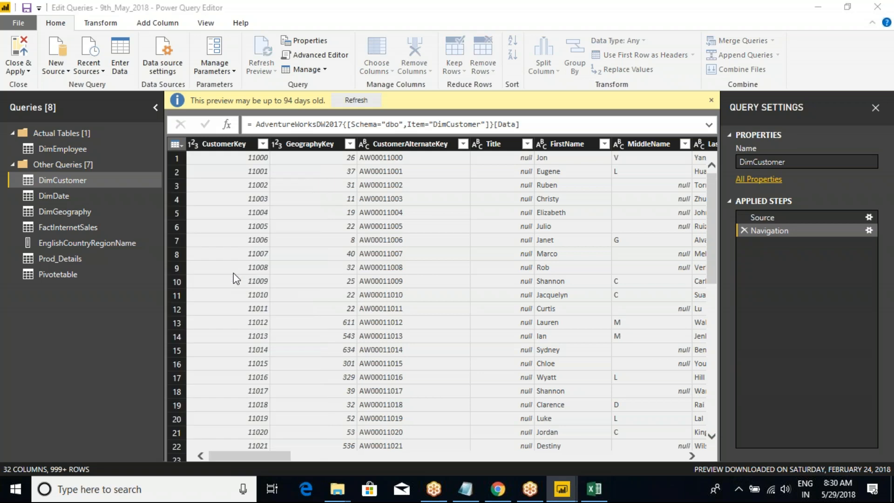
pyautogui.click(363, 120)
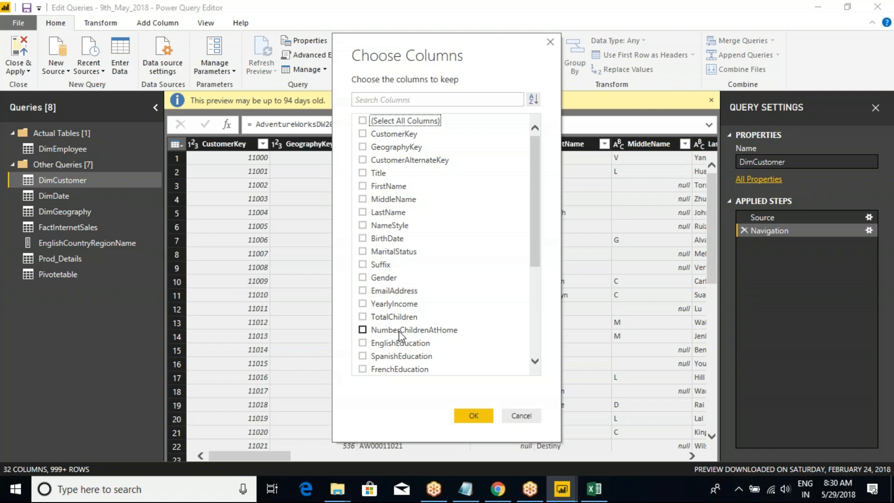
pyautogui.scroll(-4, 399, 331)
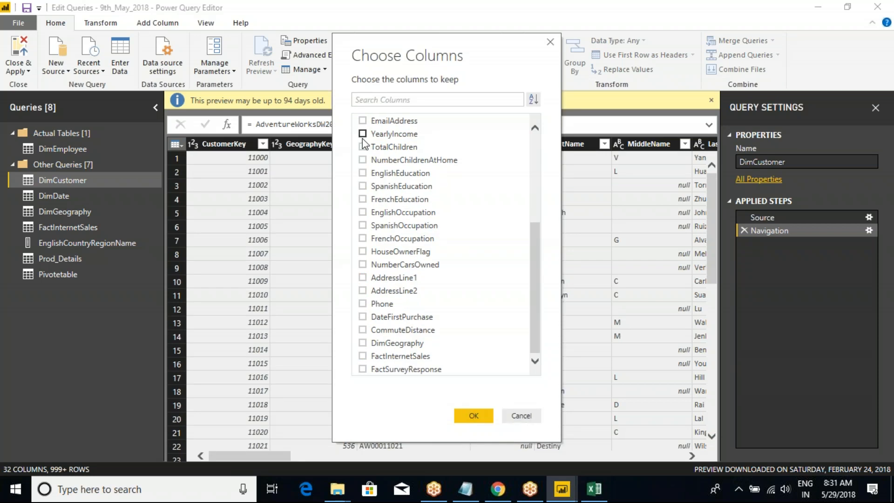
pyautogui.click(362, 121)
pyautogui.click(485, 419)
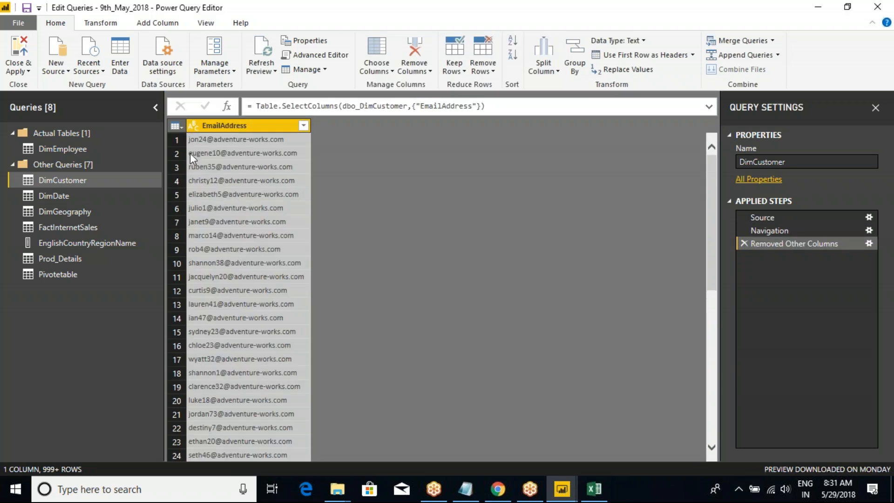
# Add LastName and NameStyle to DimCustomer's kept columns, and delete the Removed Other Columns step.
pyautogui.click(177, 126)
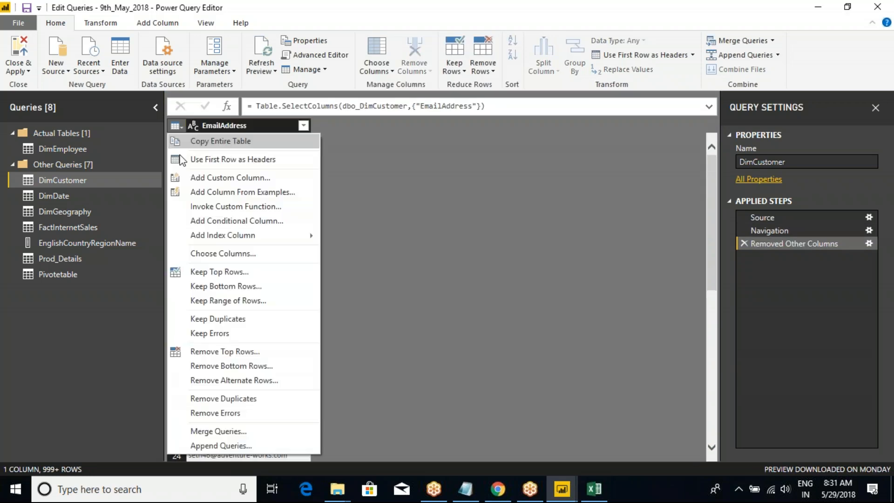
pyautogui.click(205, 270)
pyautogui.click(363, 225)
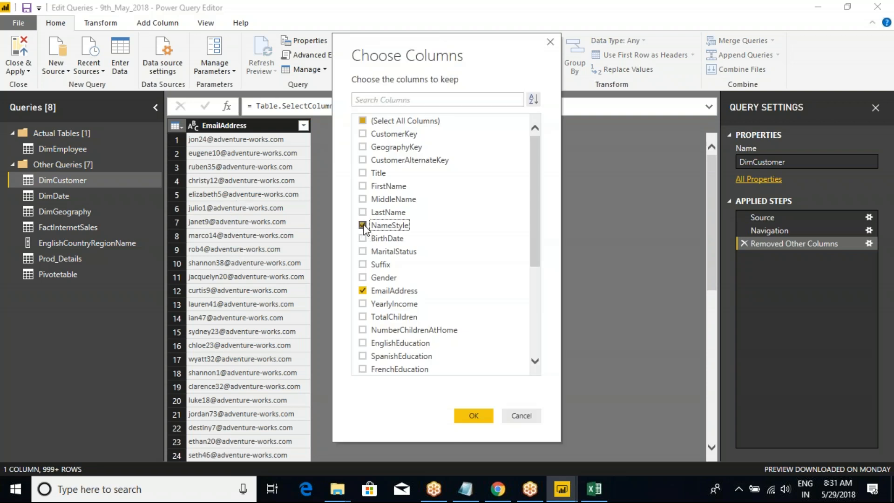
pyautogui.click(362, 212)
pyautogui.click(483, 414)
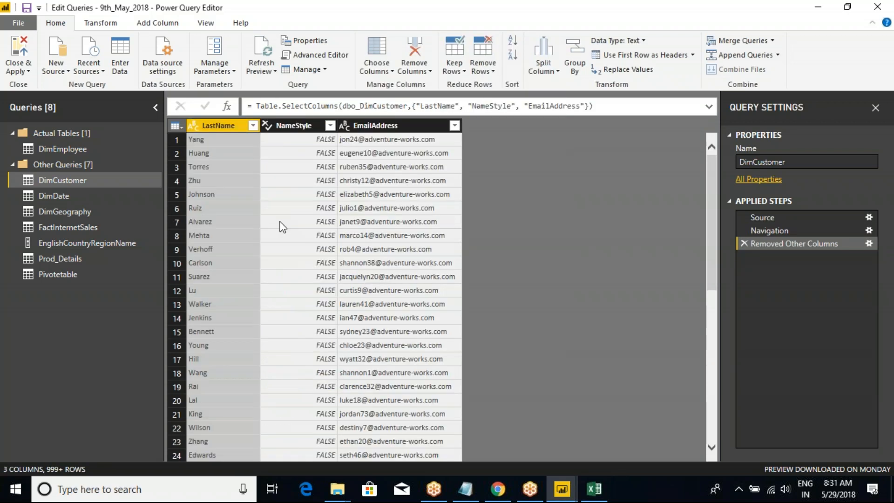
pyautogui.click(743, 242)
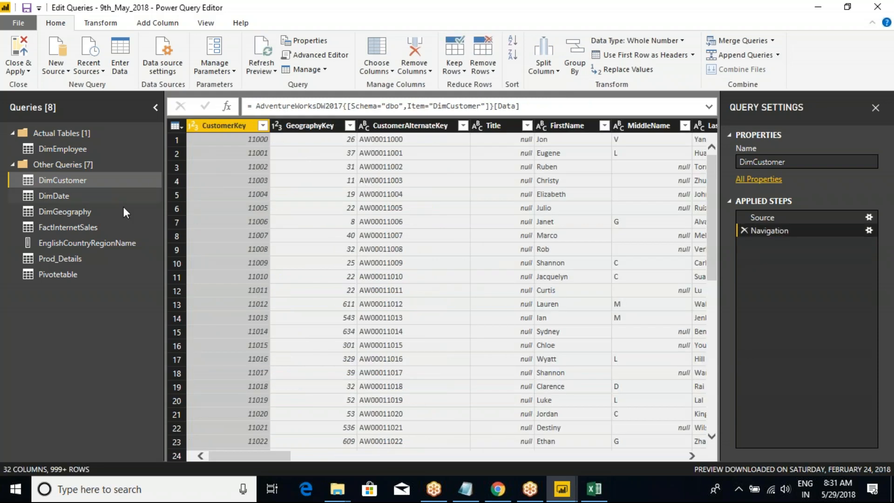
# Keep only the top 5 rows of the DimGeography table.
pyautogui.click(67, 212)
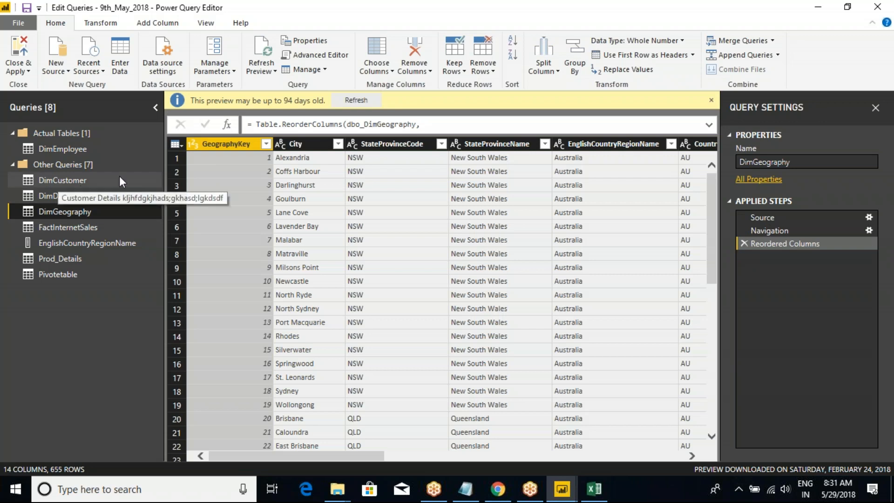
pyautogui.click(175, 144)
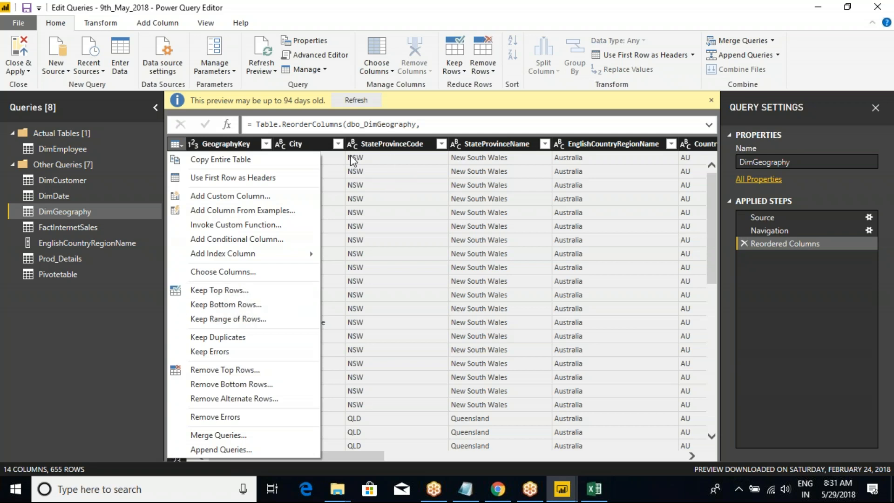
pyautogui.click(228, 289)
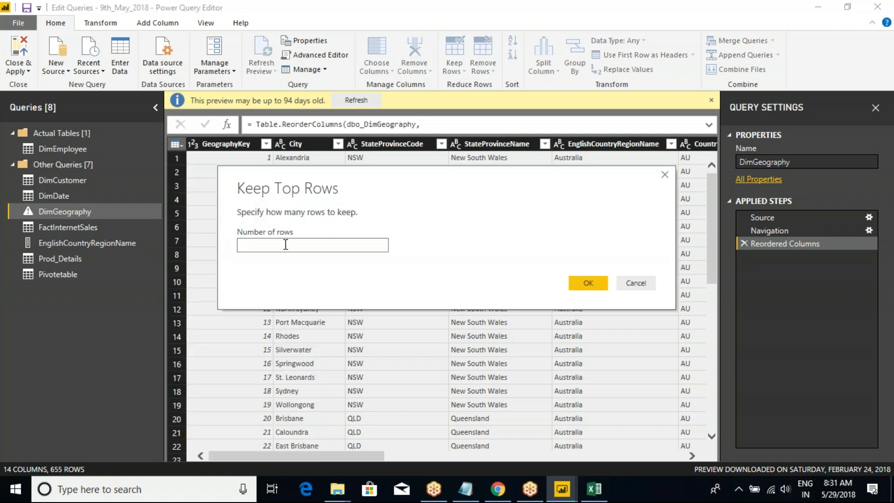
pyautogui.write('5')
pyautogui.click(586, 282)
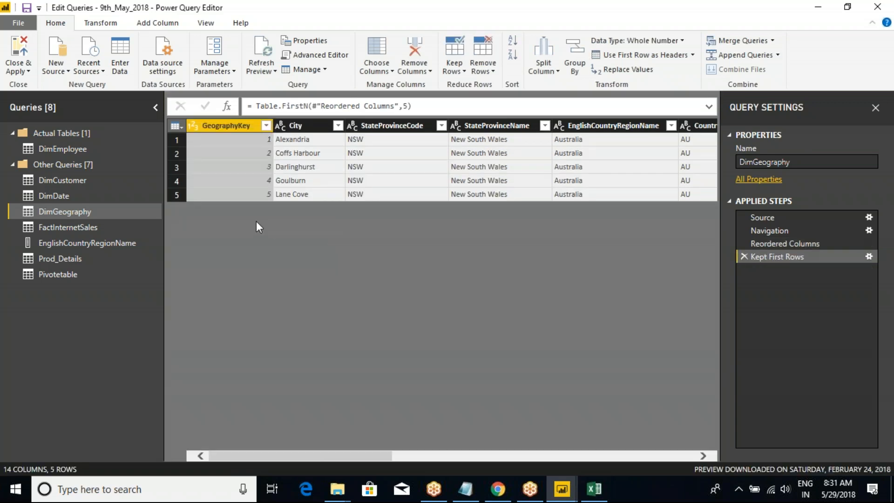
# Close and apply the queries, and display the DimGeography table's data in Power BI Desktop.
pyautogui.click(21, 72)
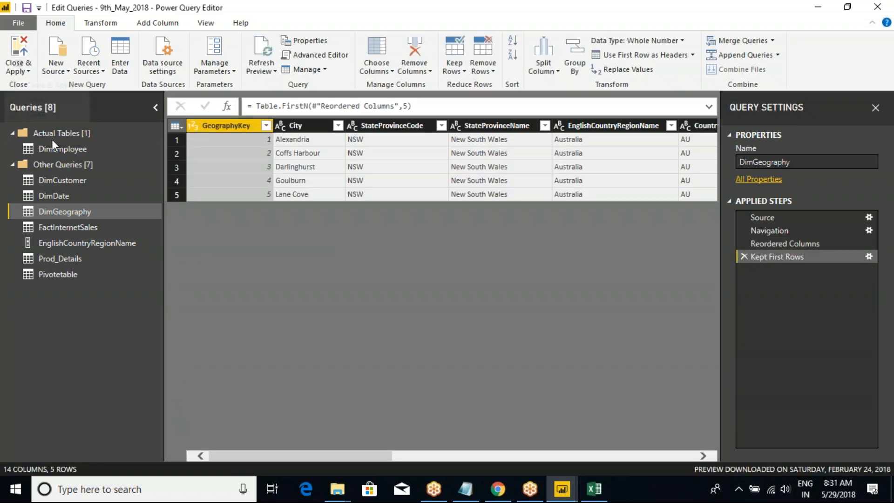
pyautogui.click(40, 88)
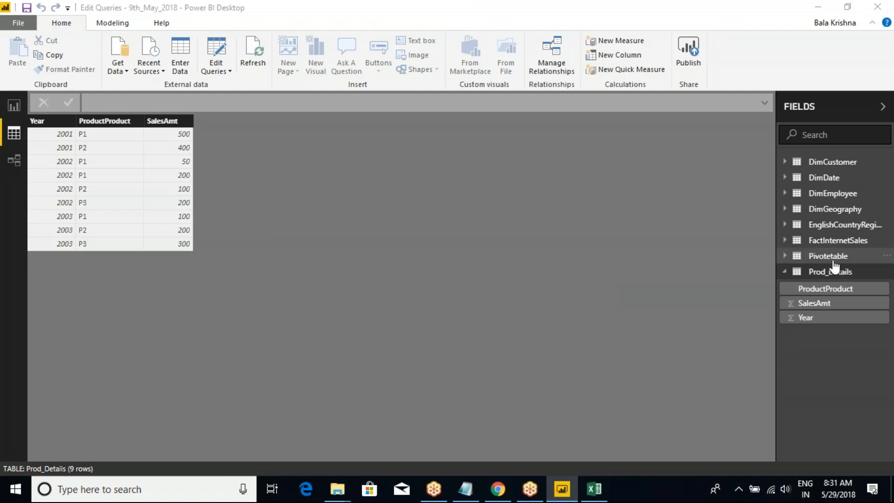
pyautogui.click(787, 272)
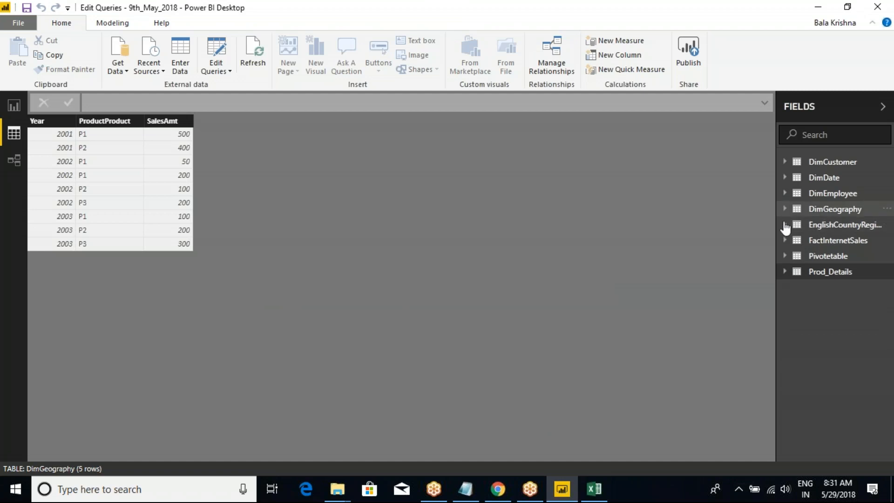
pyautogui.click(814, 209)
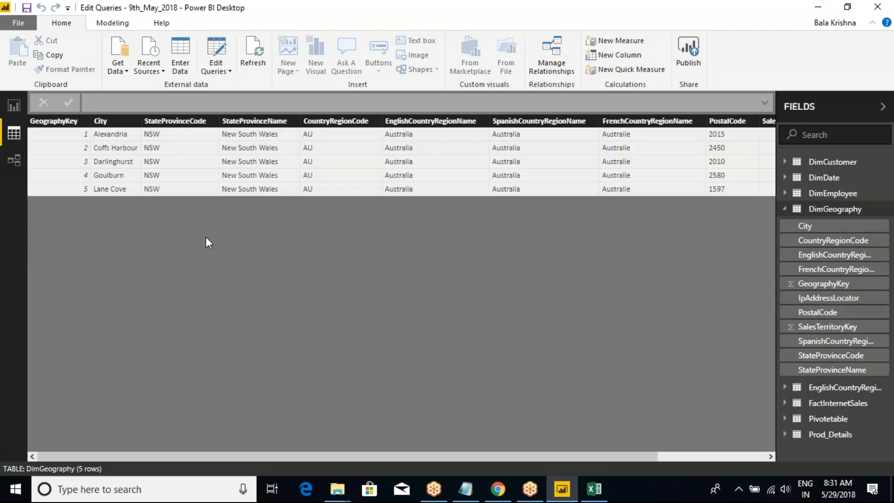
# Reopen Power Query Editor and delete the Kept First Rows step from DimGeography.
pyautogui.click(229, 71)
pyautogui.click(233, 85)
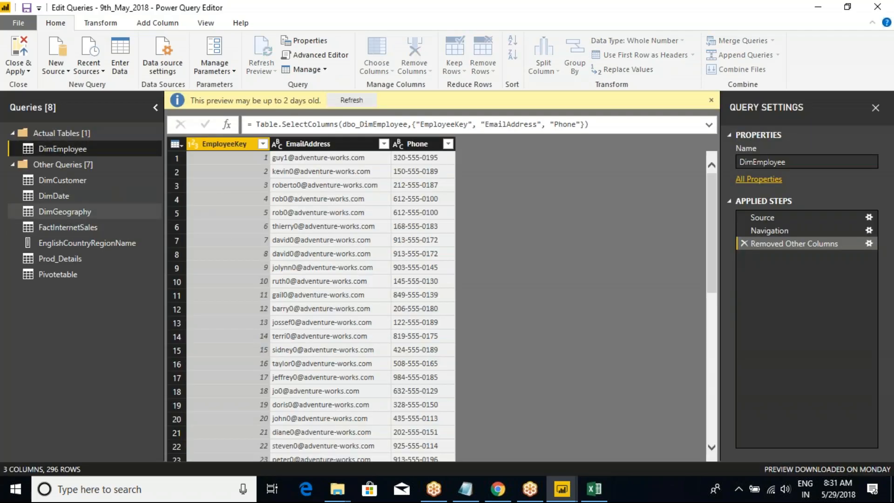
pyautogui.click(64, 211)
pyautogui.click(744, 256)
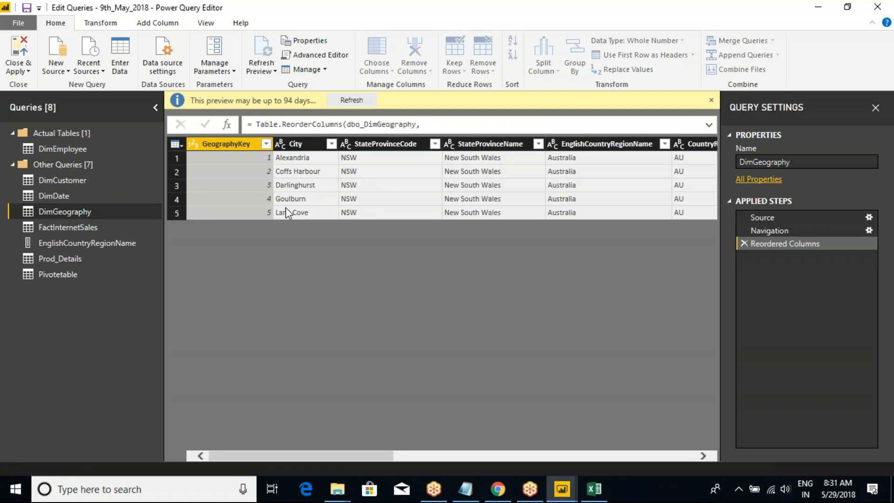
# Remove the top 600 rows from the DimGeography table.
pyautogui.click(175, 126)
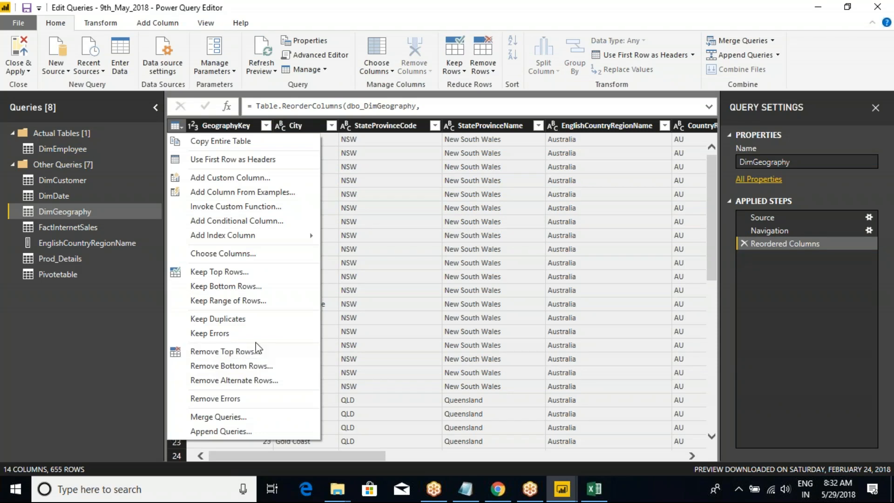
pyautogui.click(353, 13)
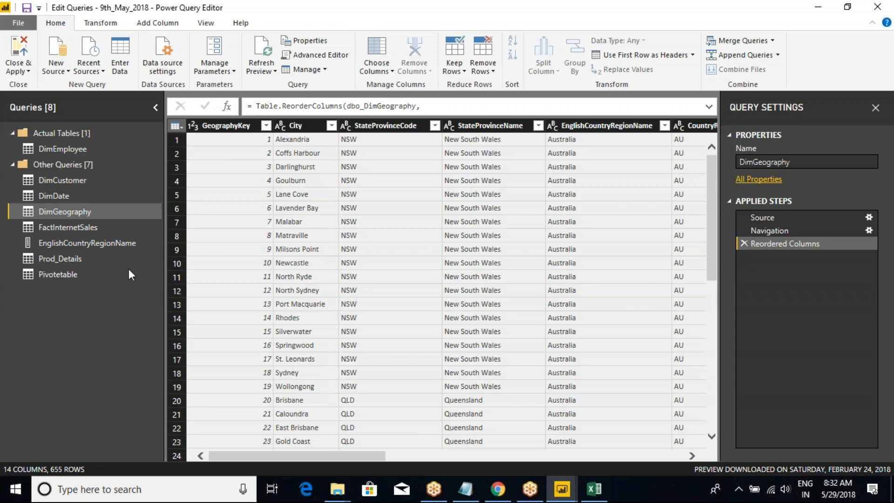
pyautogui.click(184, 127)
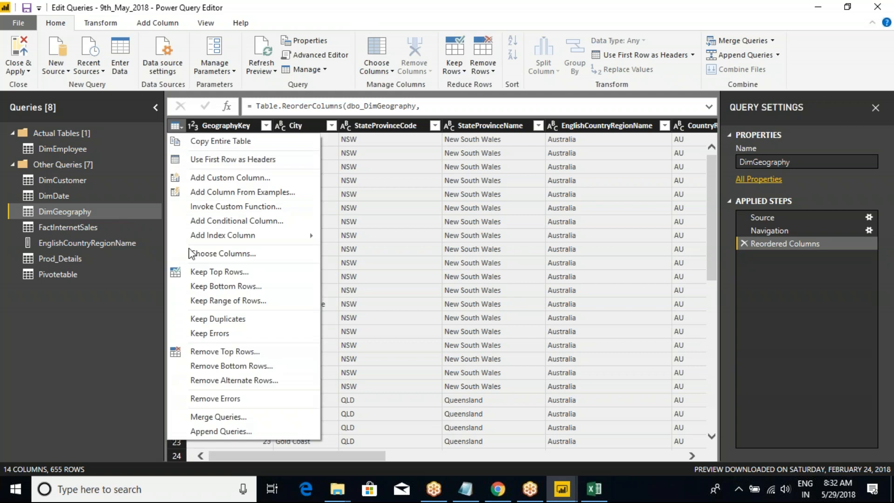
pyautogui.click(217, 351)
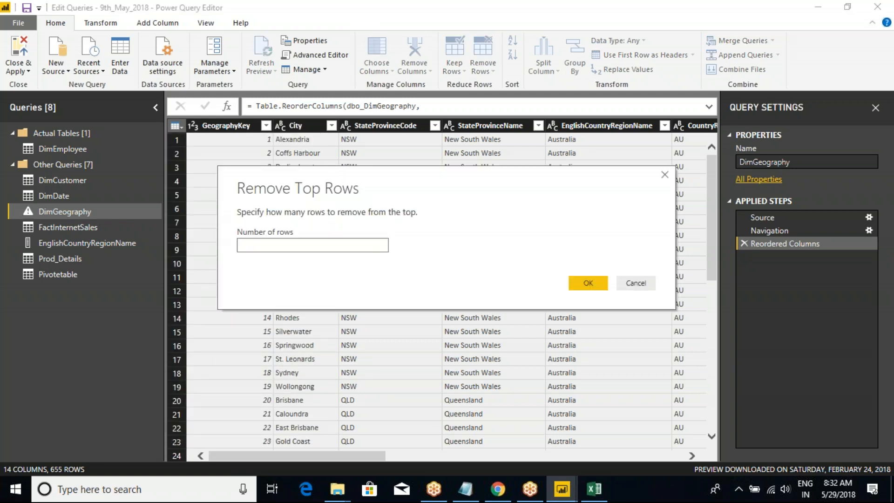
pyautogui.write('600')
pyautogui.click(583, 283)
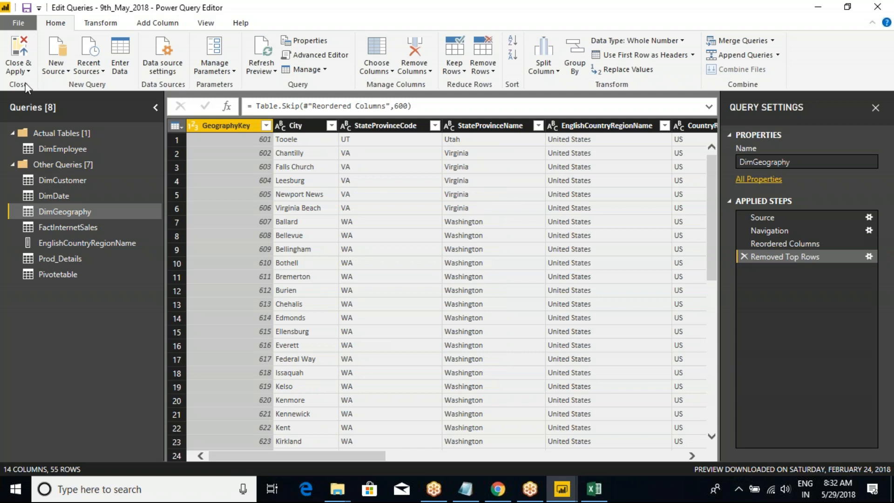
# Apply the row removal and inspect the remaining DimGeography rows in Power BI Desktop, collapsing the table's field list.
pyautogui.click(18, 71)
pyautogui.click(37, 108)
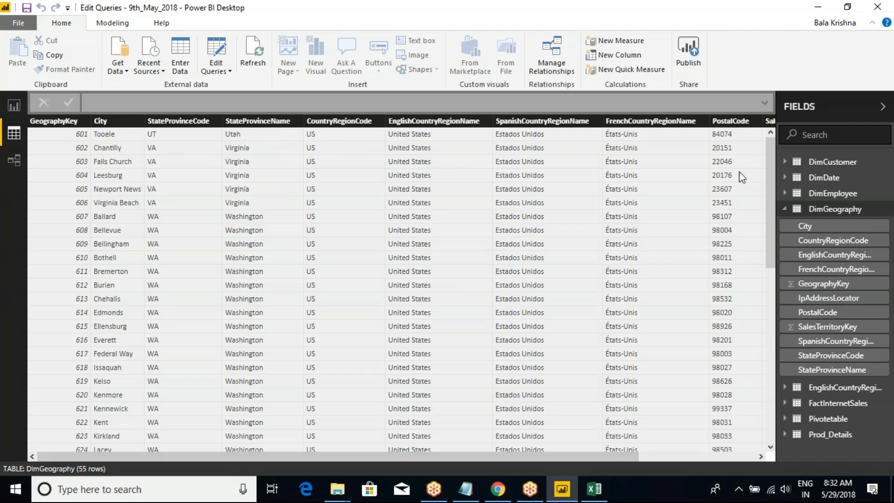
pyautogui.moveTo(771, 155)
pyautogui.mouseDown()
pyautogui.moveTo(772, 415)
pyautogui.moveTo(759, 301)
pyautogui.moveTo(783, 148)
pyautogui.mouseUp()
pyautogui.click(819, 209)
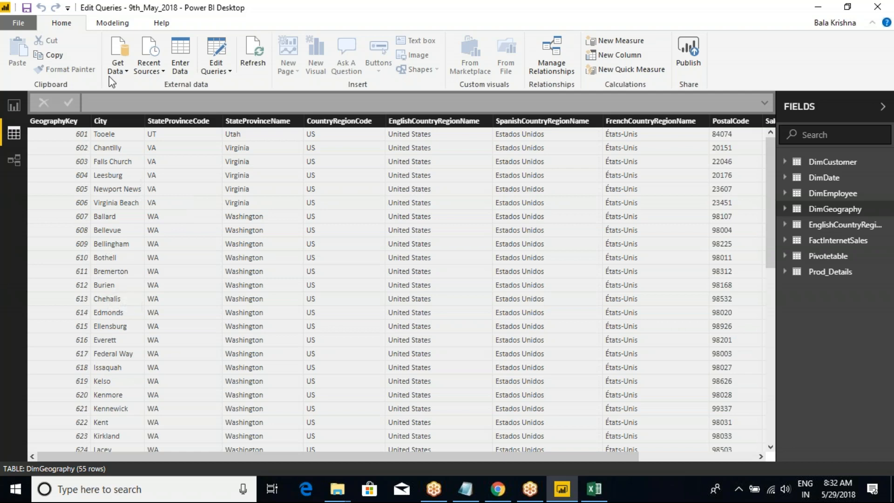
# Return to Power Query Editor and delete the Removed Top Rows step from DimGeography.
pyautogui.click(216, 68)
pyautogui.click(238, 87)
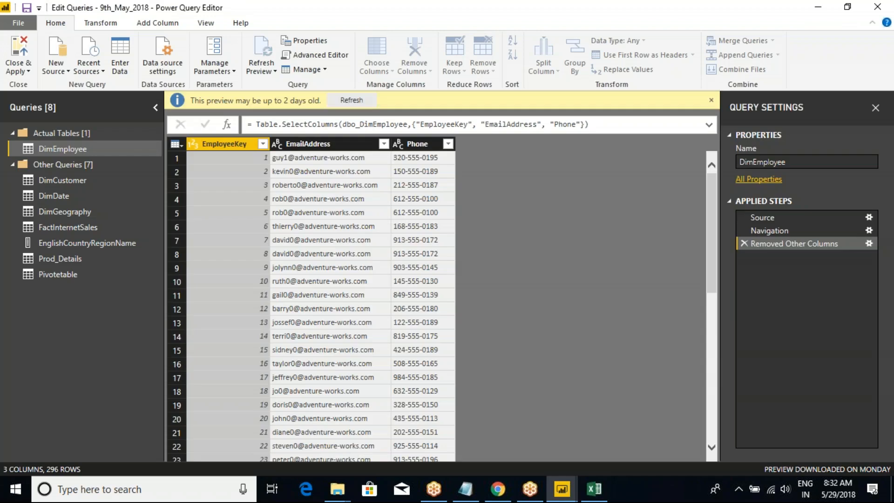
pyautogui.click(74, 212)
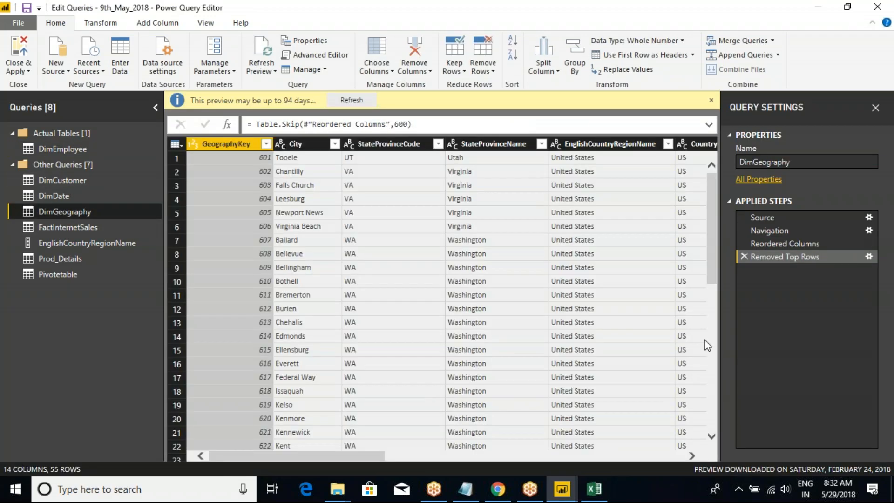
pyautogui.click(742, 256)
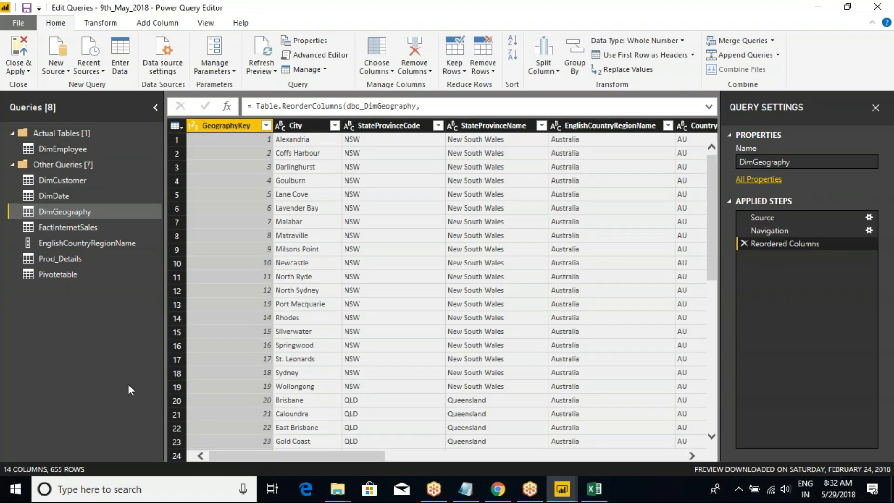
# Delete the Reordered Columns step from DimGeography and look over the table's commands for keeping rows.
pyautogui.click(743, 243)
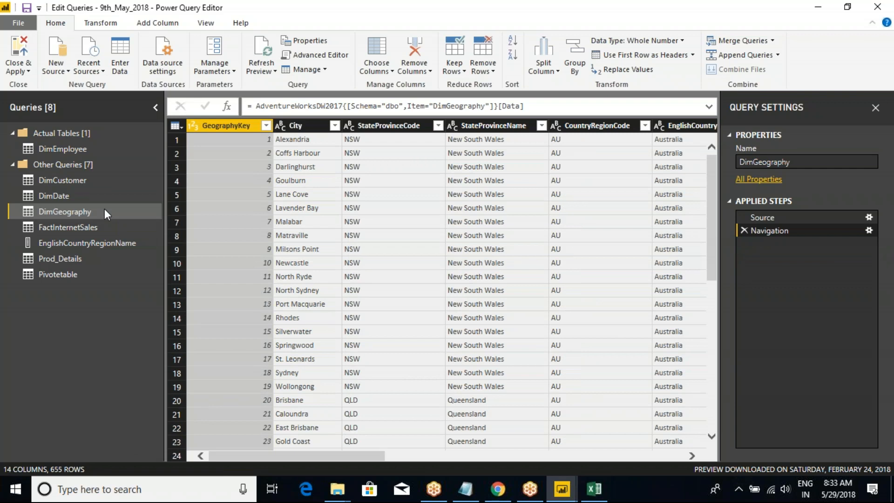
pyautogui.click(177, 125)
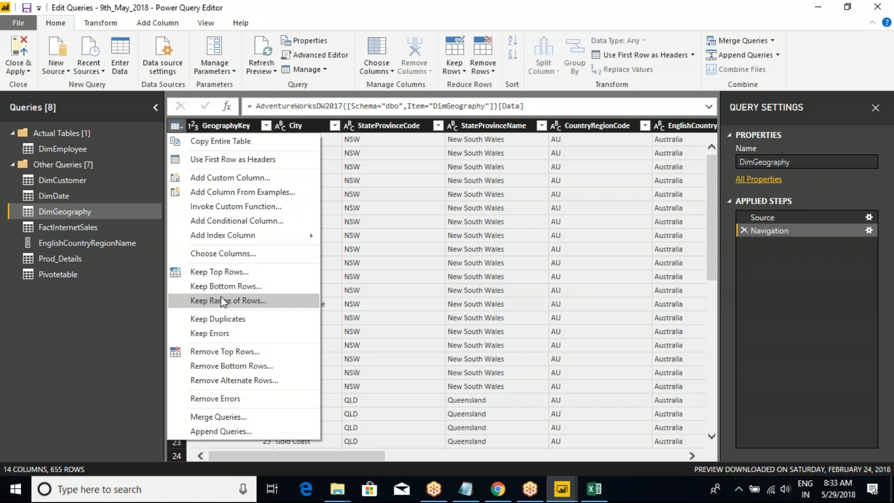
pyautogui.click(469, 6)
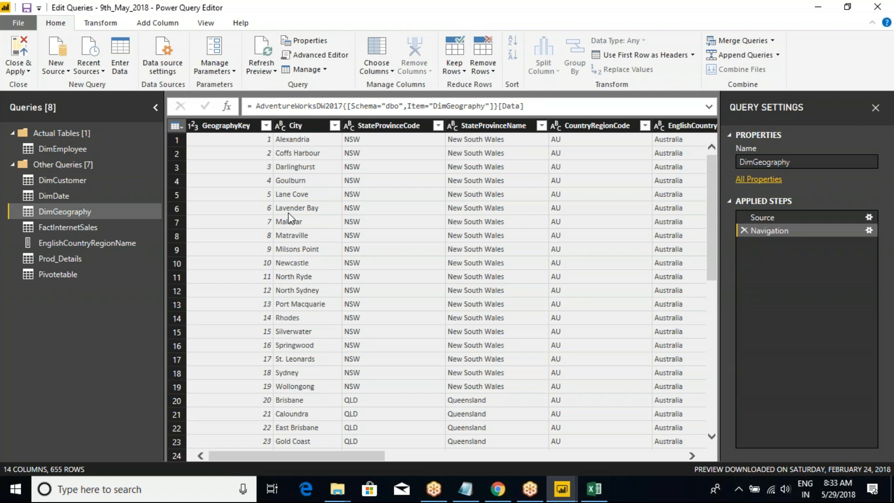
# Keep a range of 10 rows in the DimGeography table, starting from row 6.
pyautogui.click(301, 211)
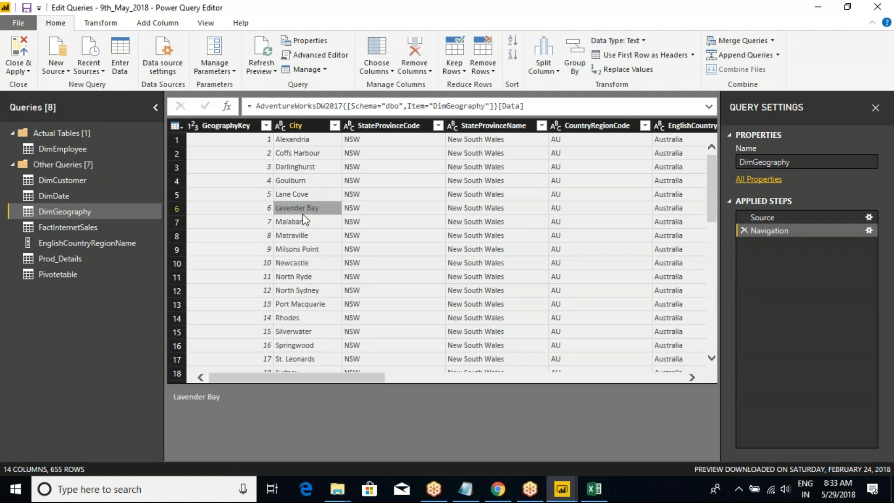
pyautogui.click(291, 266)
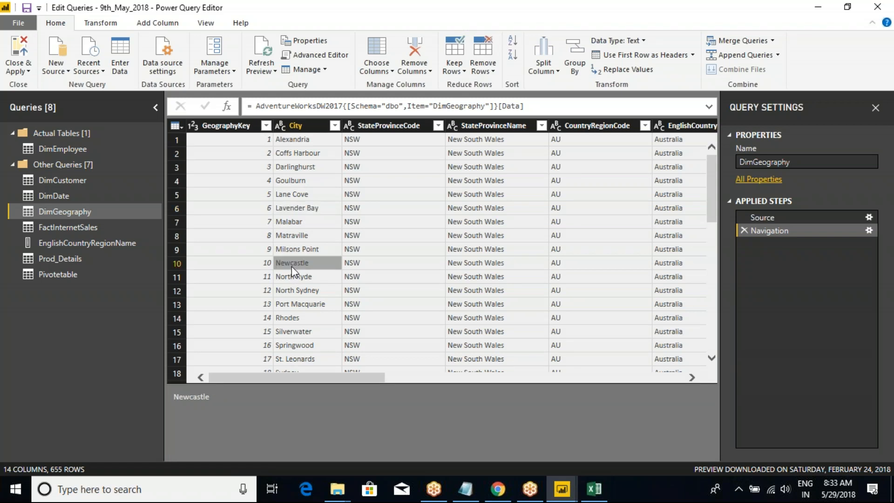
pyautogui.click(300, 208)
pyautogui.click(289, 262)
pyautogui.click(176, 125)
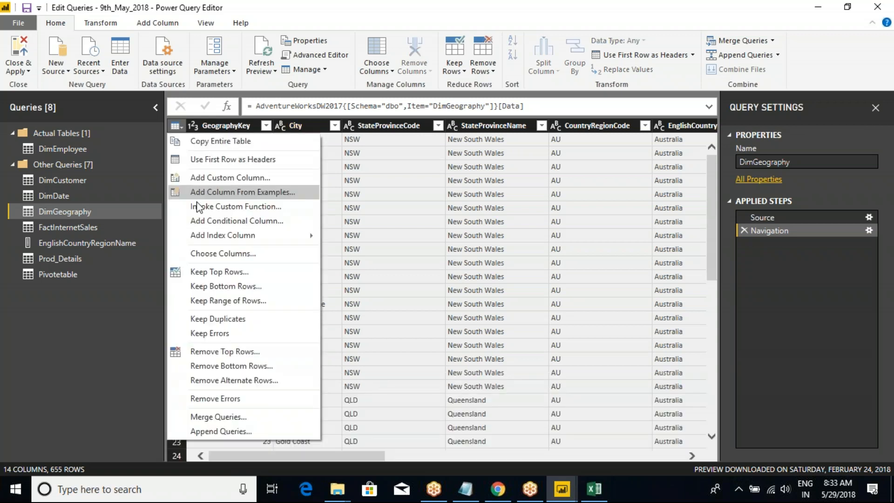
pyautogui.click(230, 300)
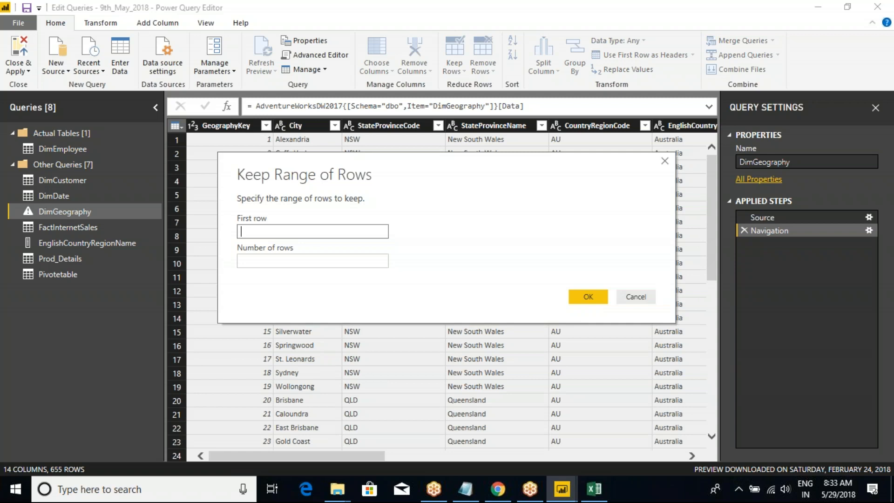
pyautogui.write('6')
pyautogui.click(277, 260)
pyautogui.write('1')
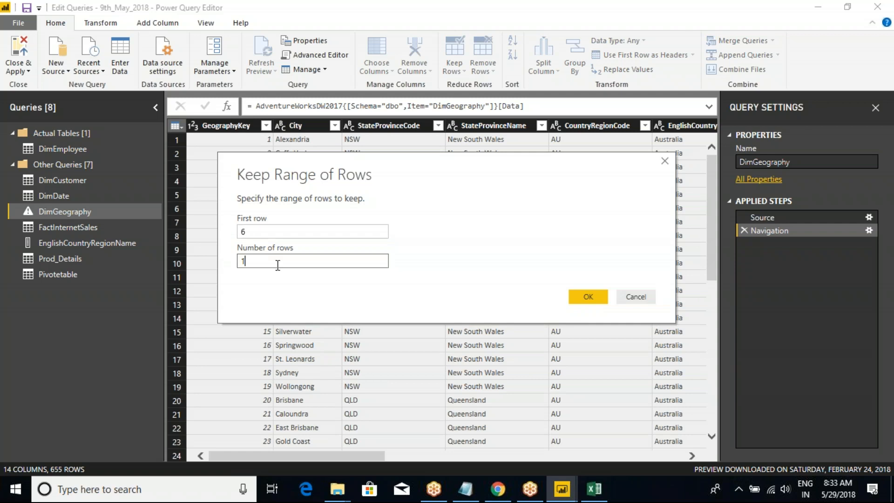
pyautogui.write('0')
pyautogui.click(588, 296)
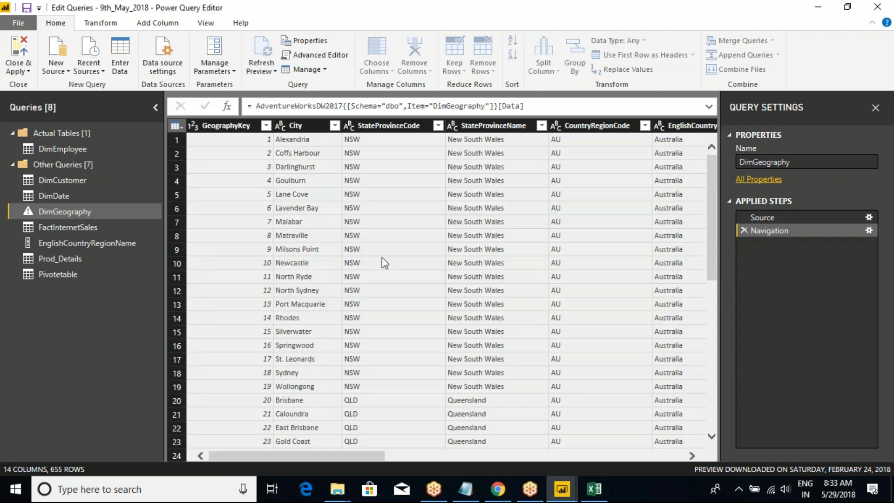
# Inspect the City values of the kept rows and delete the Kept Range of Rows step from DimGeography.
pyautogui.click(306, 143)
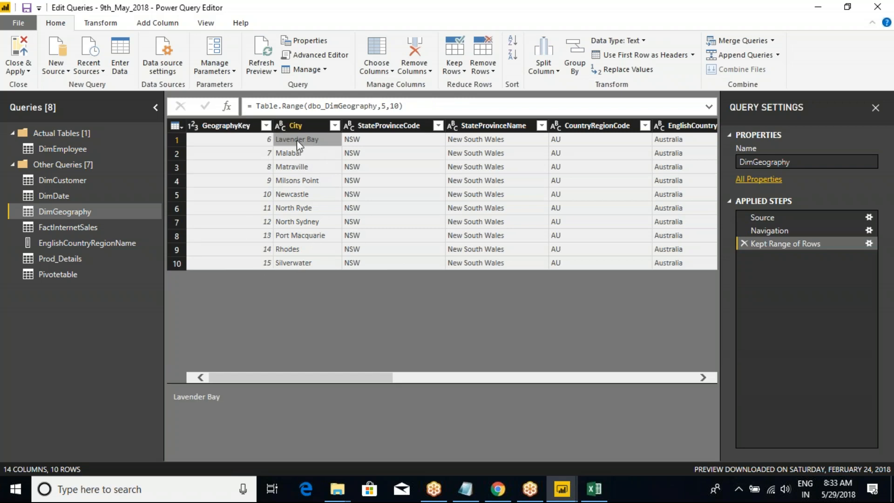
pyautogui.click(289, 264)
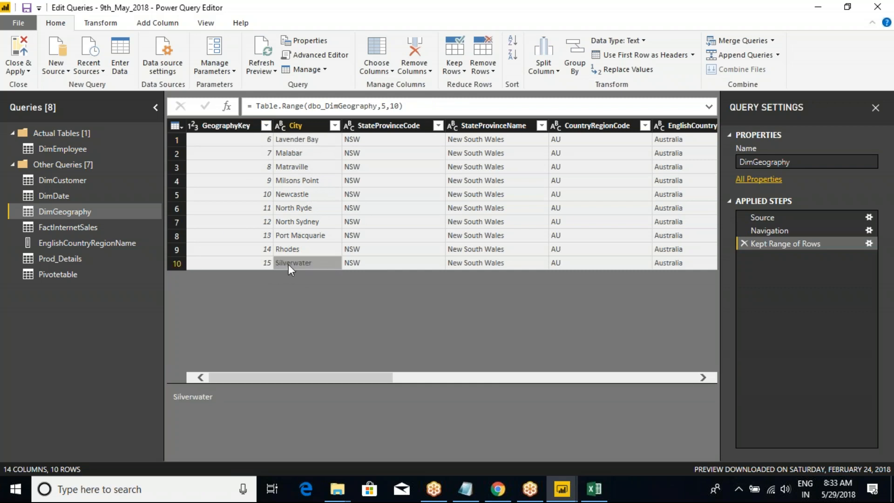
pyautogui.click(297, 195)
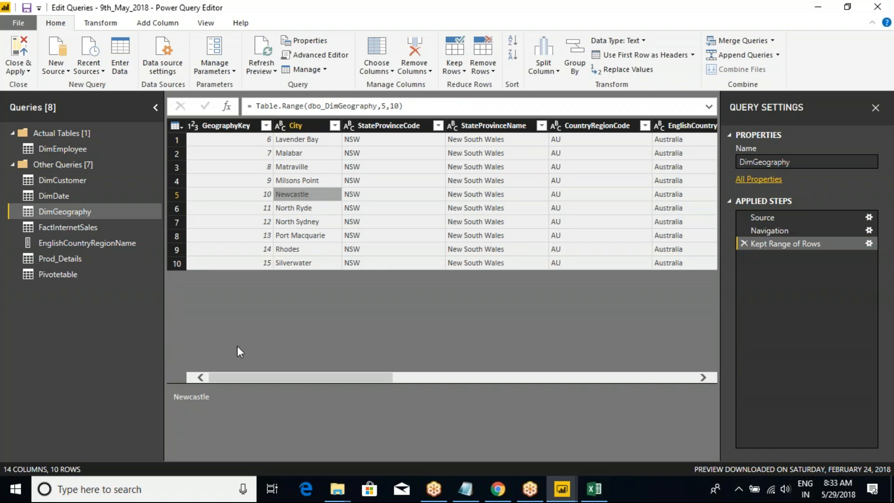
pyautogui.click(175, 125)
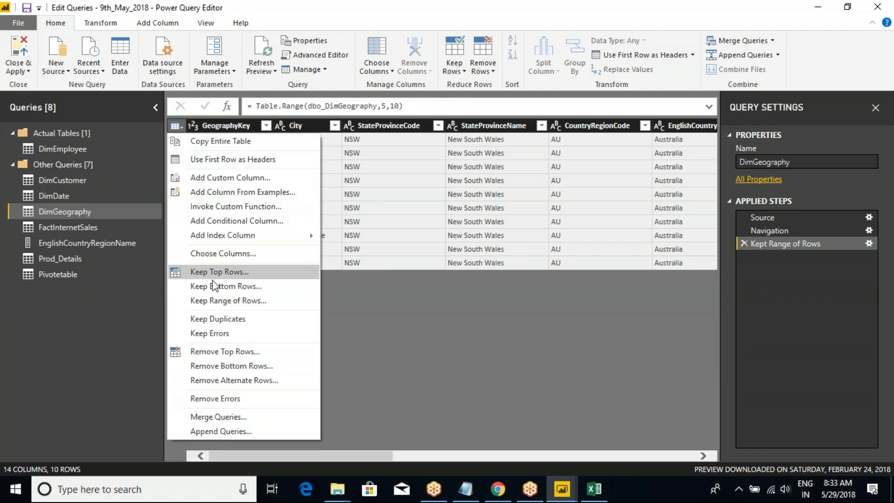
pyautogui.click(741, 245)
pyautogui.click(744, 243)
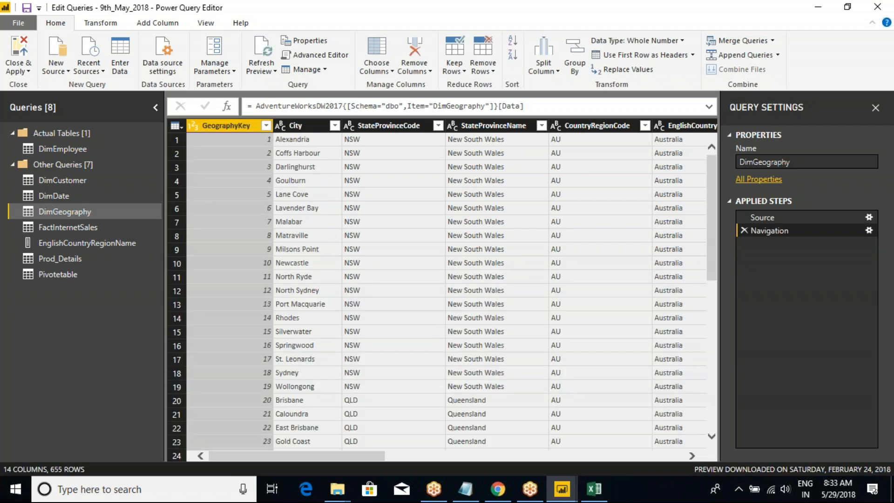
# Open the Prod_Details query and compare the Year, Product and SalesAmt values of its P1 rows for duplicates.
pyautogui.click(180, 126)
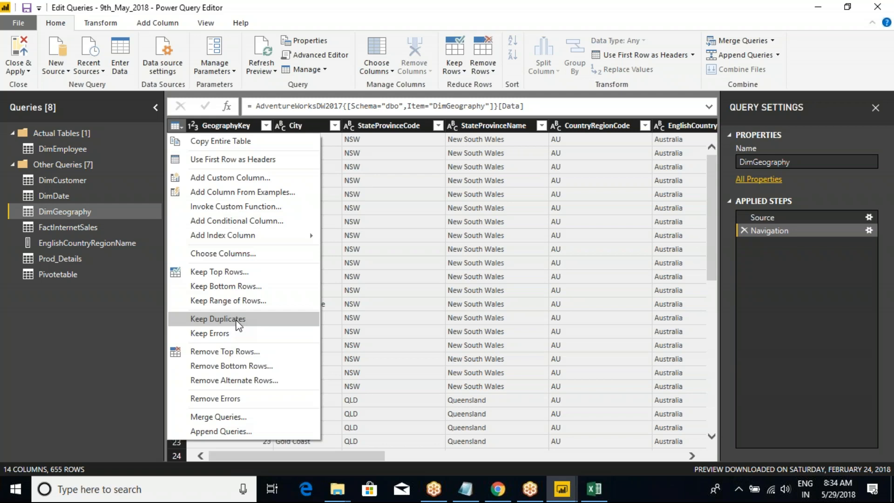
pyautogui.click(58, 258)
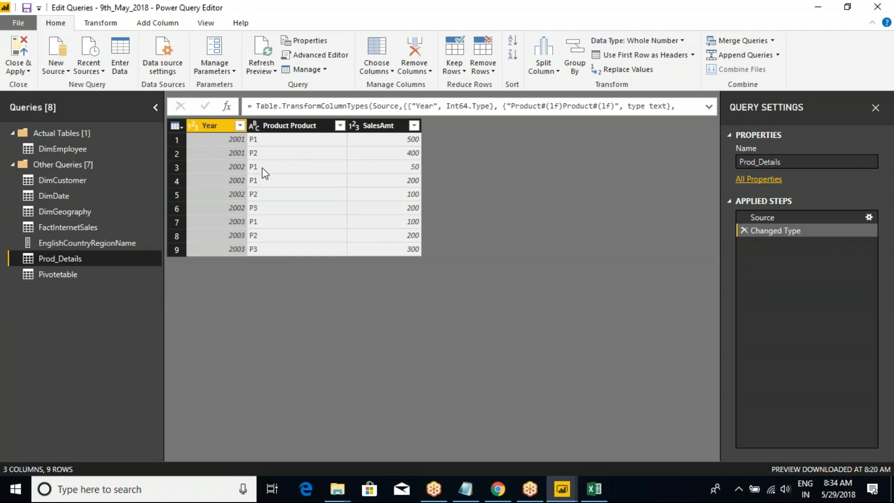
pyautogui.click(182, 139)
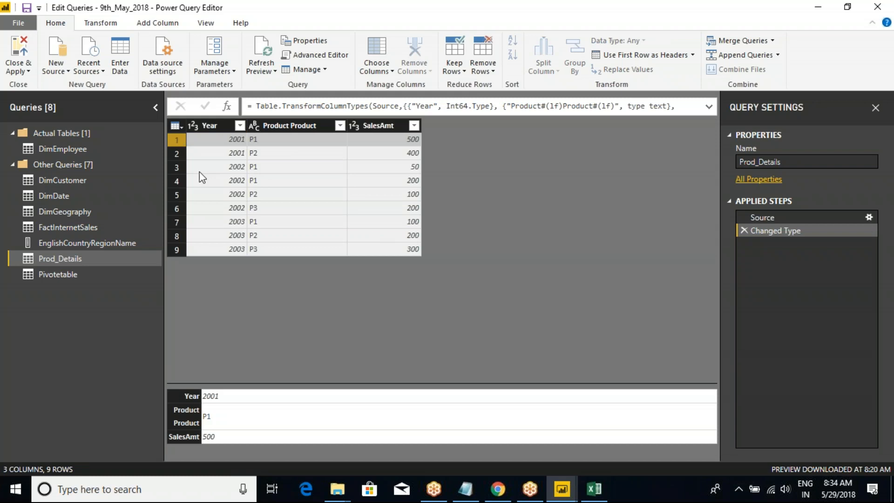
pyautogui.click(180, 166)
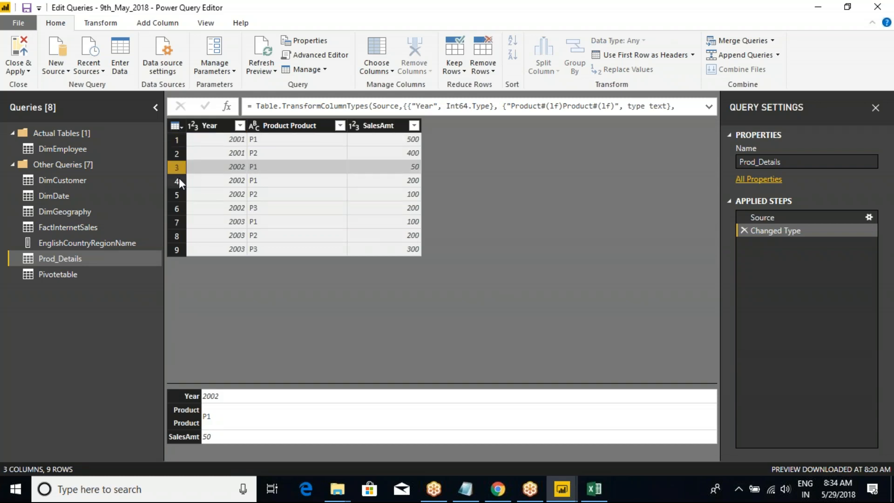
pyautogui.click(176, 180)
pyautogui.click(411, 167)
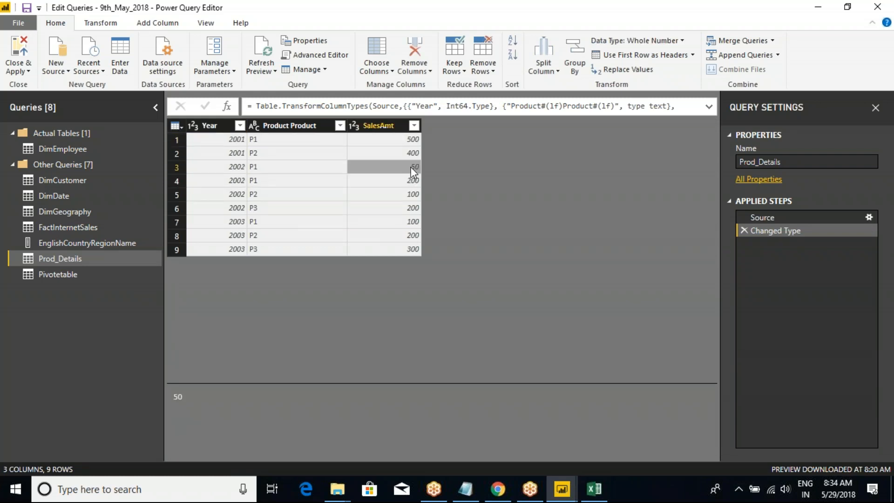
pyautogui.click(406, 181)
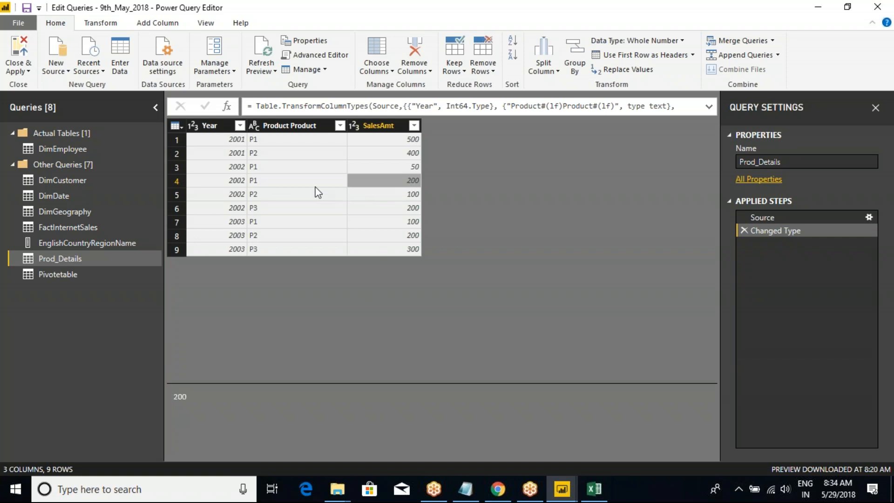
# Try to keep only the duplicate rows of Prod_Details, and delete the resulting Kept Duplicates step.
pyautogui.click(175, 126)
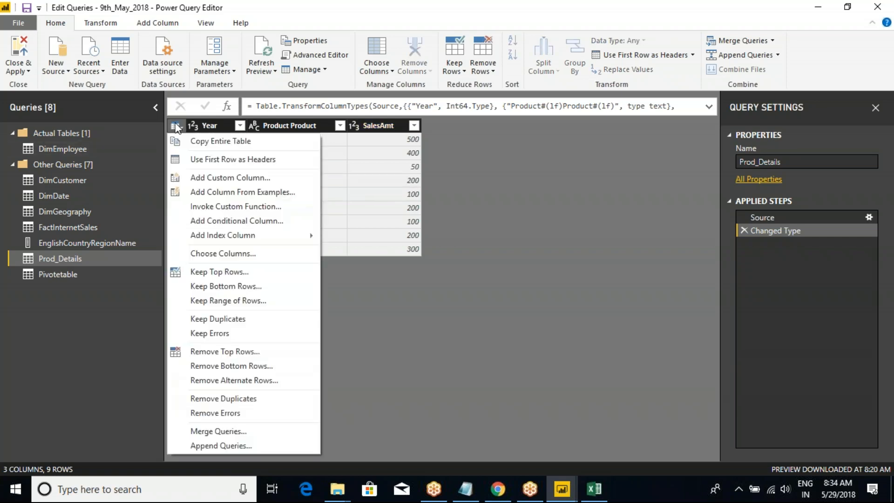
pyautogui.click(226, 319)
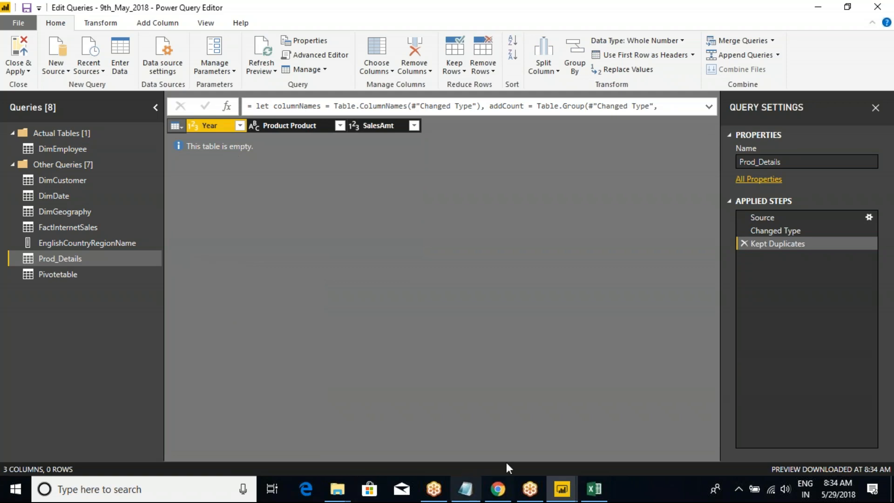
pyautogui.click(745, 243)
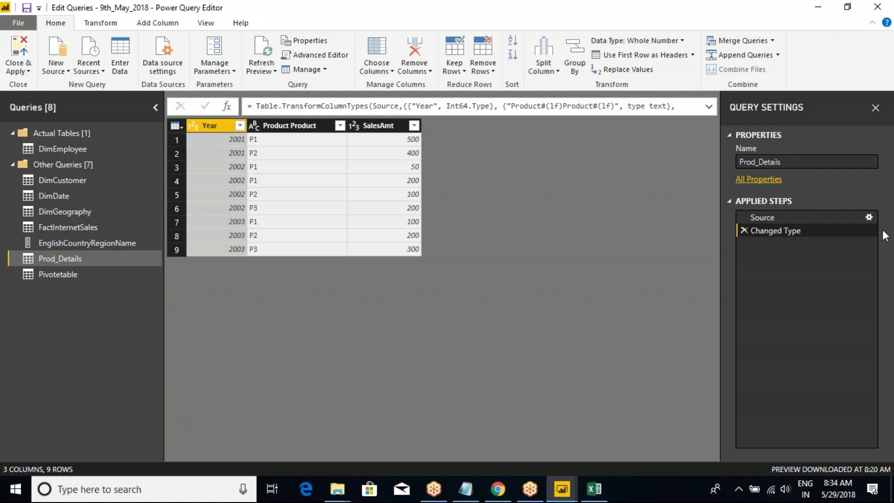
# Edit the Prod_Details source table and paste in a copy of the 2003, P3, 300 row from Excel as row 10.
pyautogui.click(868, 217)
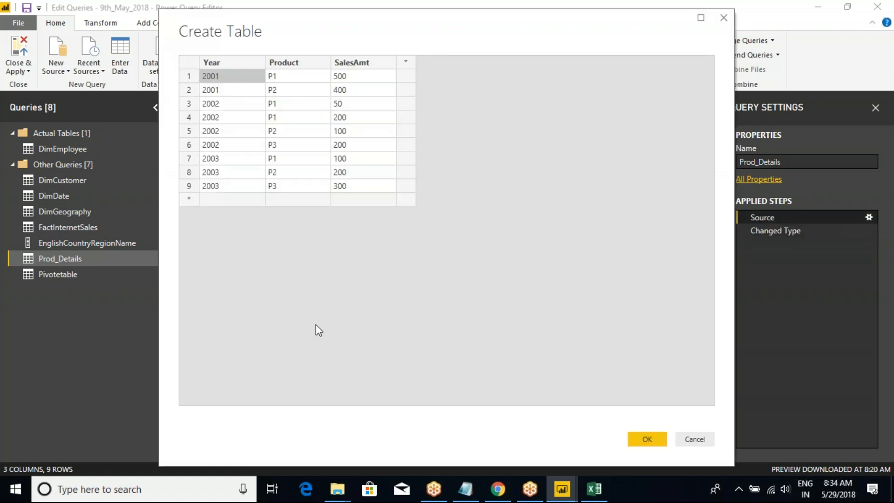
pyautogui.click(594, 489)
pyautogui.click(322, 274)
pyautogui.moveTo(43, 260); pyautogui.dragTo(118, 258)
pyautogui.hotkey('ctrl', 'c')
pyautogui.hotkey('alt', 'Tab')
pyautogui.click(222, 200)
pyautogui.hotkey('ctrl', 'v')
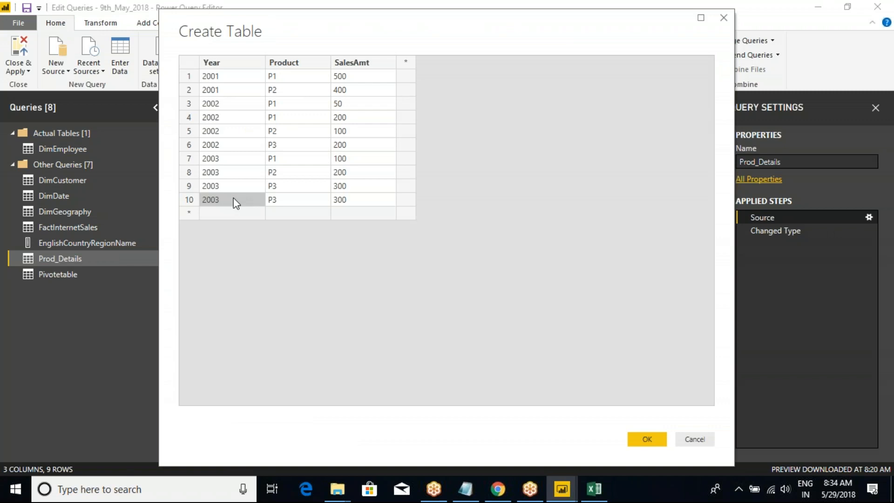
# Compare rows 9 and 10 across Year, Product and SalesAmt, and save the edited source table.
pyautogui.click(217, 188)
pyautogui.click(289, 184)
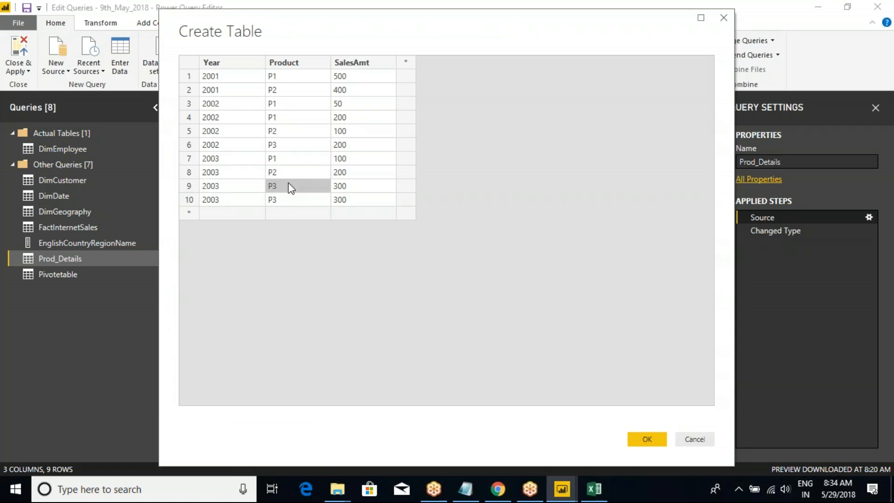
pyautogui.click(343, 188)
pyautogui.click(214, 200)
pyautogui.click(291, 201)
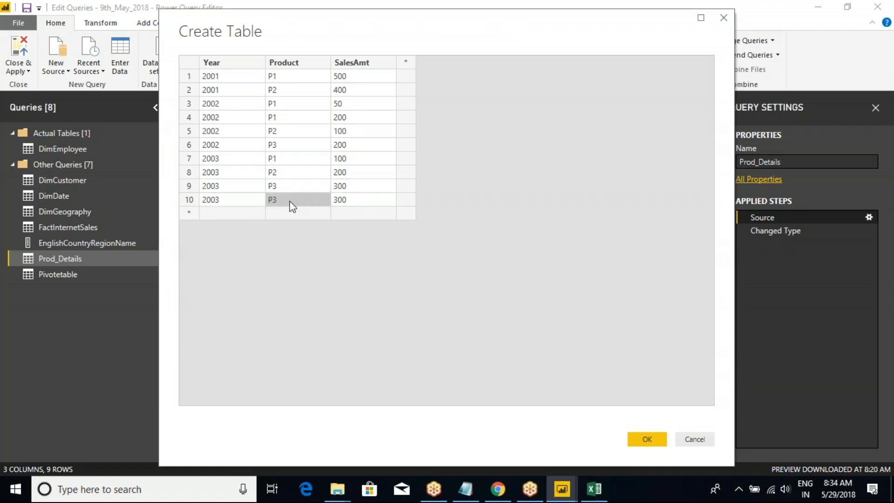
pyautogui.click(336, 202)
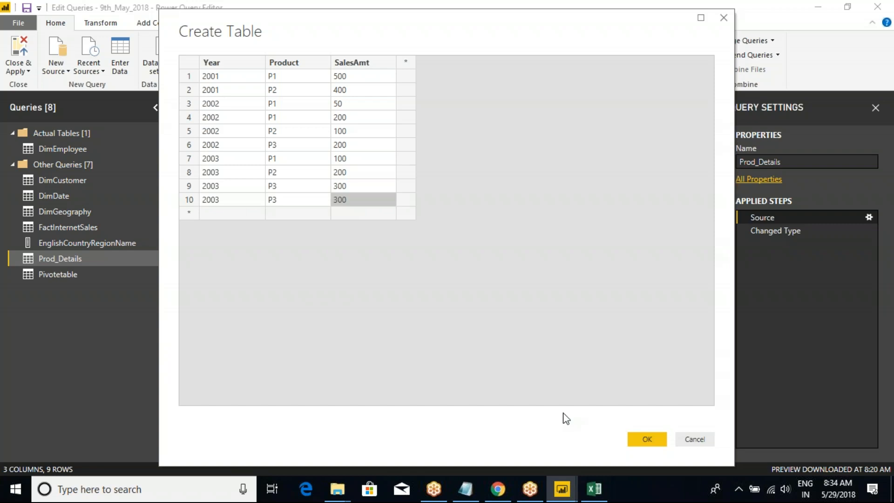
pyautogui.click(633, 438)
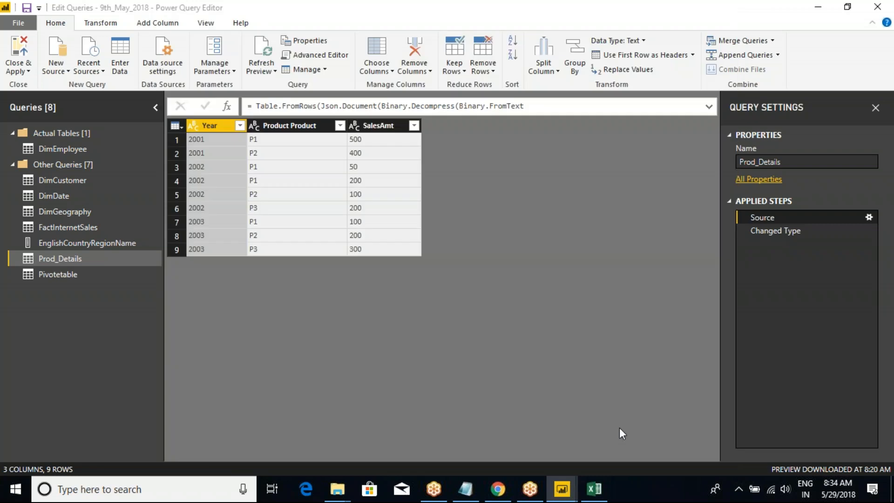
pyautogui.click(176, 126)
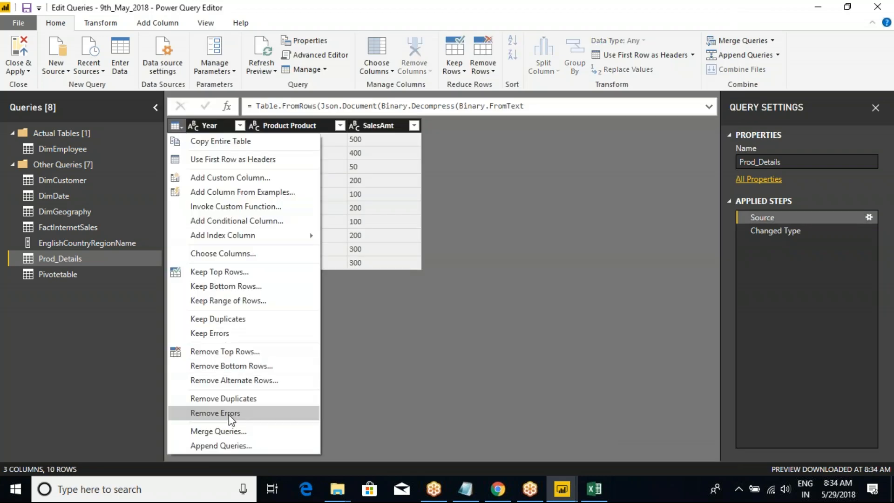
pyautogui.click(218, 319)
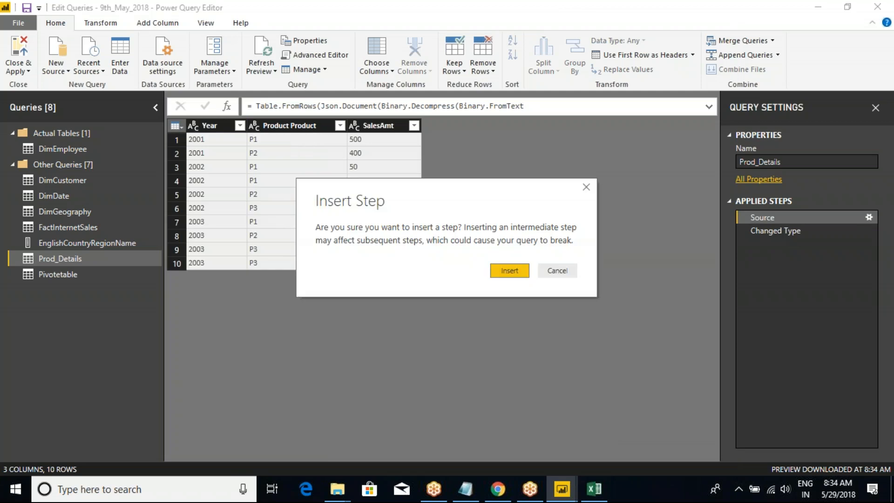
pyautogui.click(557, 271)
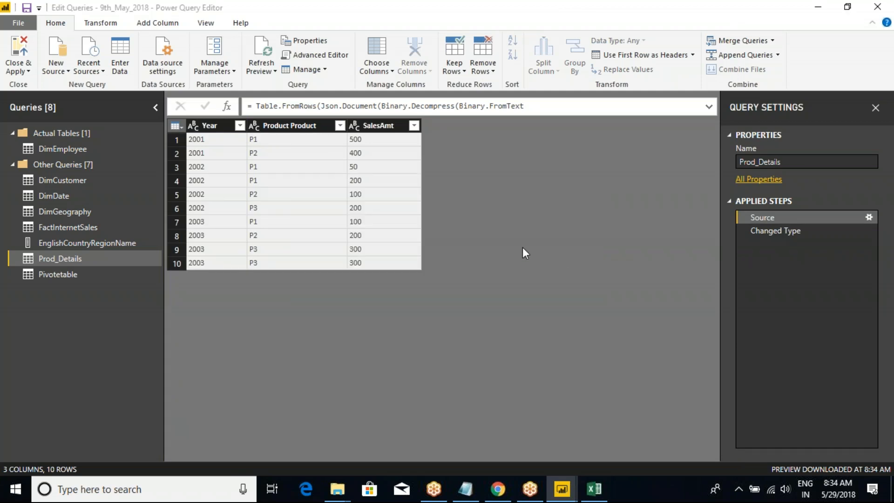
# Compare the Source and Changed Type steps, and keep only the duplicate rows of Prod_Details after Changed Type.
pyautogui.click(778, 231)
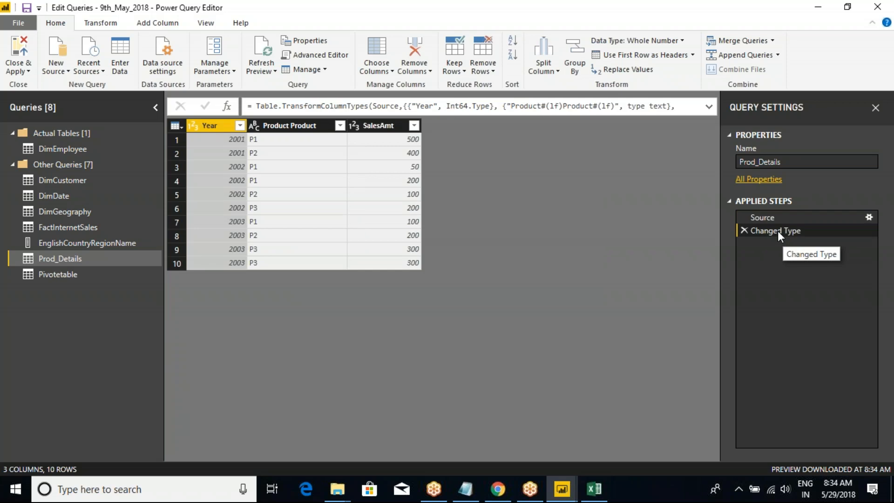
pyautogui.click(770, 219)
pyautogui.click(771, 230)
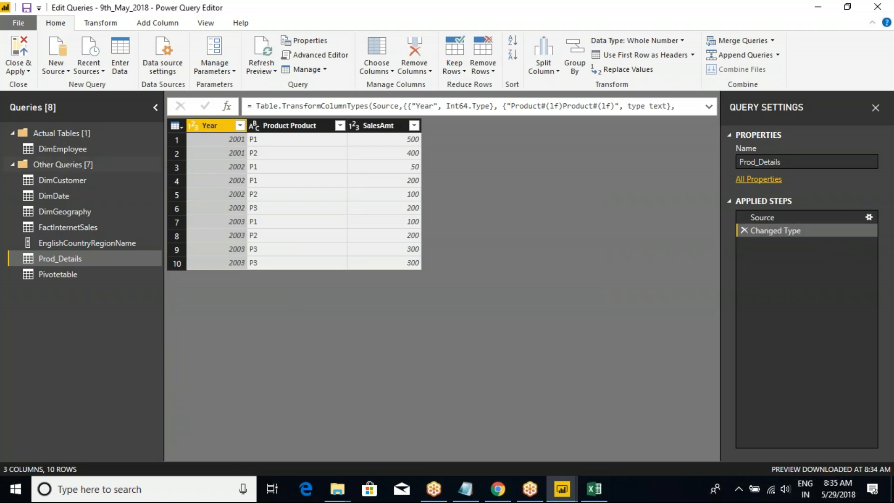
pyautogui.click(175, 125)
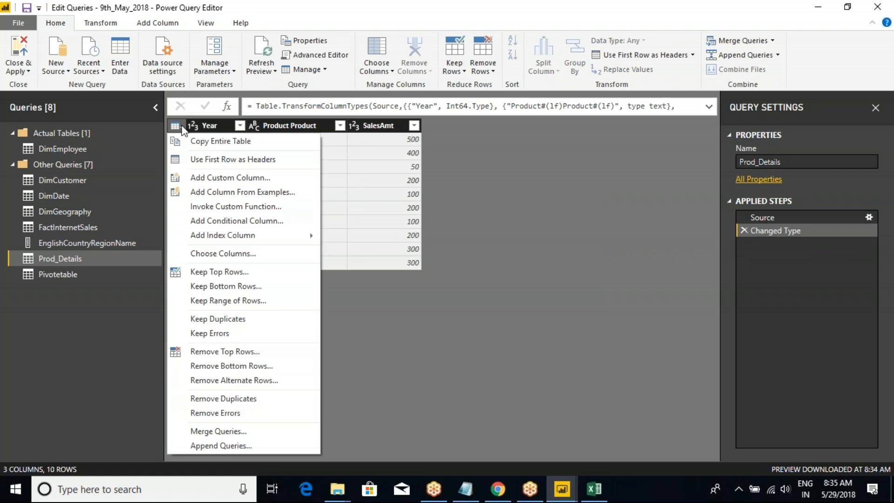
pyautogui.click(221, 319)
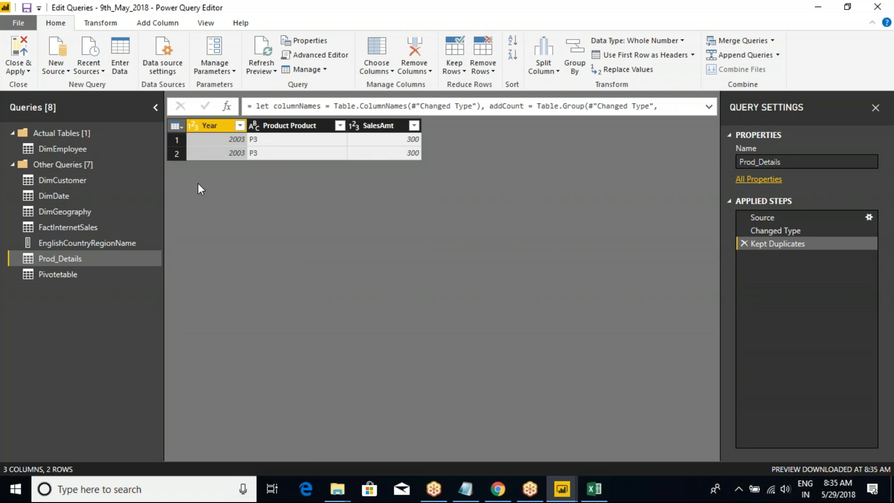
# Delete the Kept Duplicates step from Prod_Details and review the whole-table commands for keeping and removing rows.
pyautogui.click(743, 243)
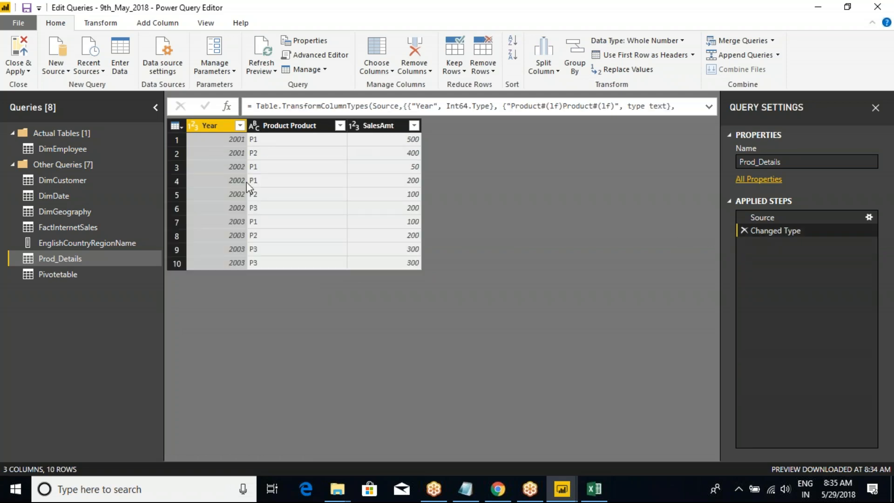
pyautogui.click(177, 126)
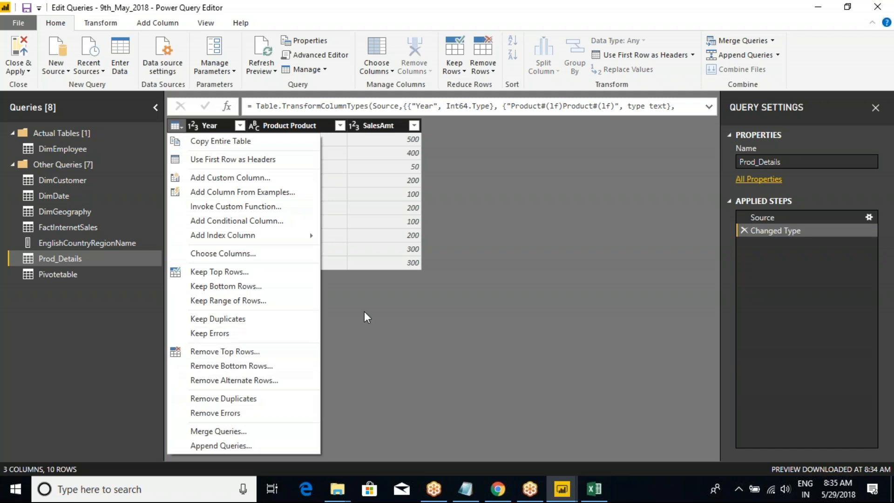
pyautogui.click(343, 321)
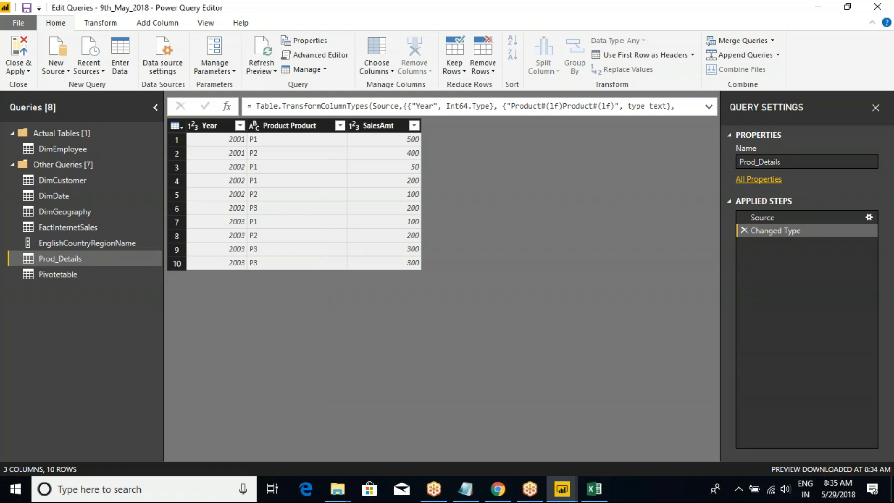
pyautogui.click(176, 127)
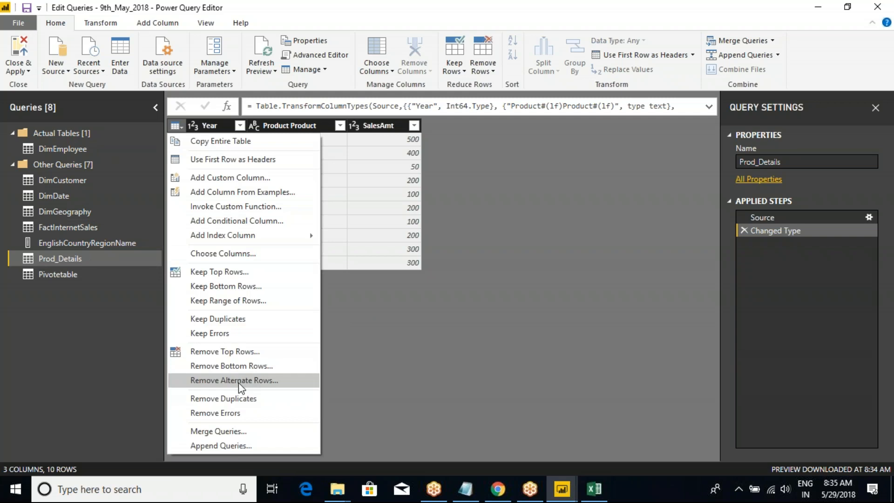
pyautogui.click(513, 361)
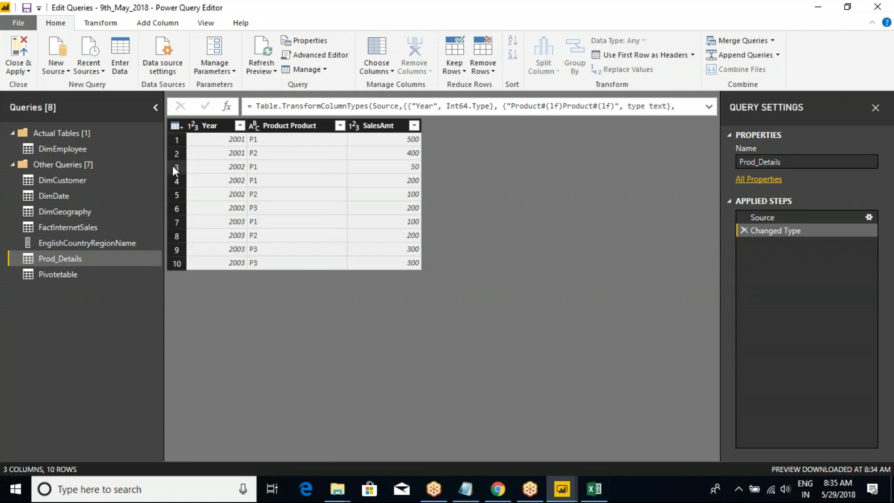
# Set up Remove Alternate Rows for the Prod_Details table with 1 as the first row to remove.
pyautogui.click(175, 125)
pyautogui.click(238, 381)
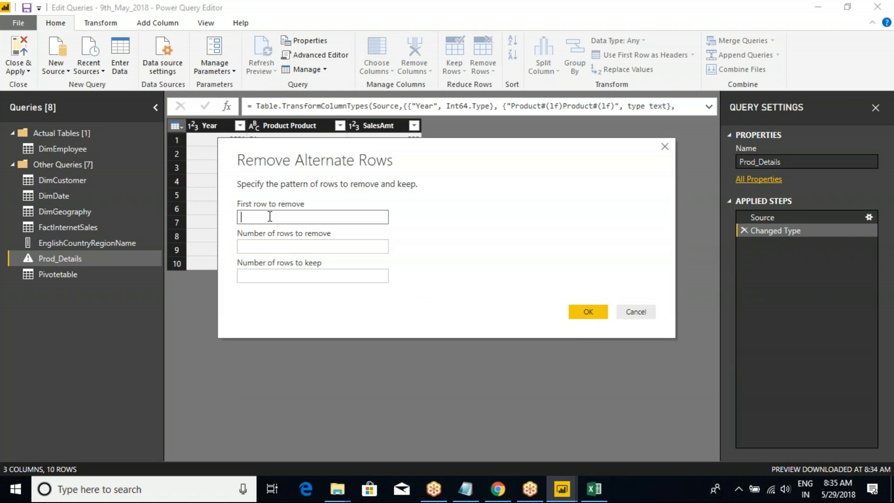
pyautogui.click(269, 216)
pyautogui.write('1')
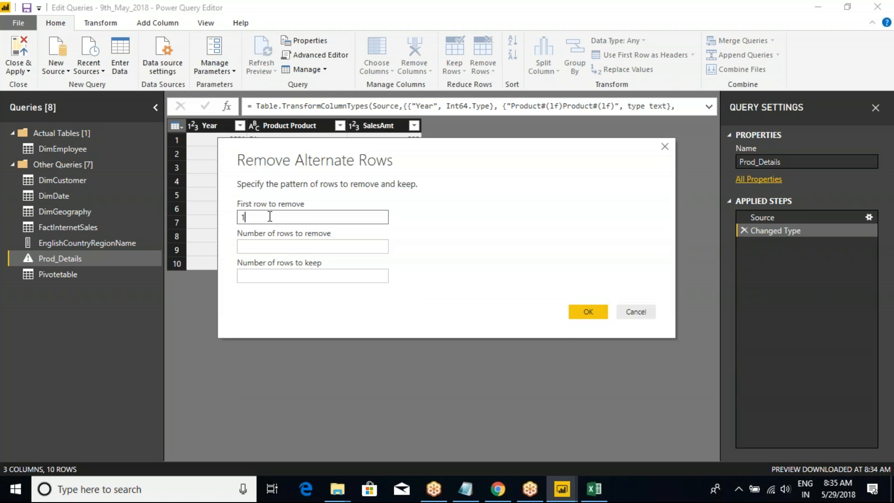
pyautogui.click(278, 247)
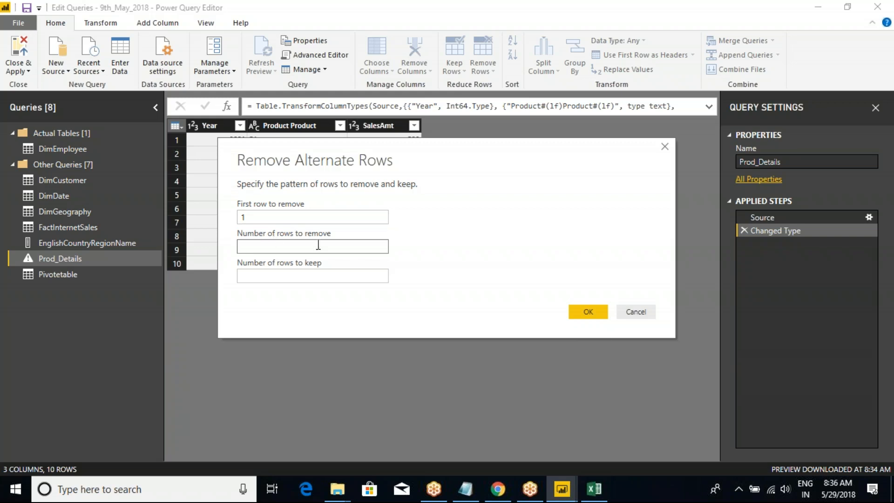
# Apply Remove Alternate Rows with 3 rows to remove and 5 to keep, and delete the resulting step from Prod_Details.
pyautogui.write('3')
pyautogui.click(357, 276)
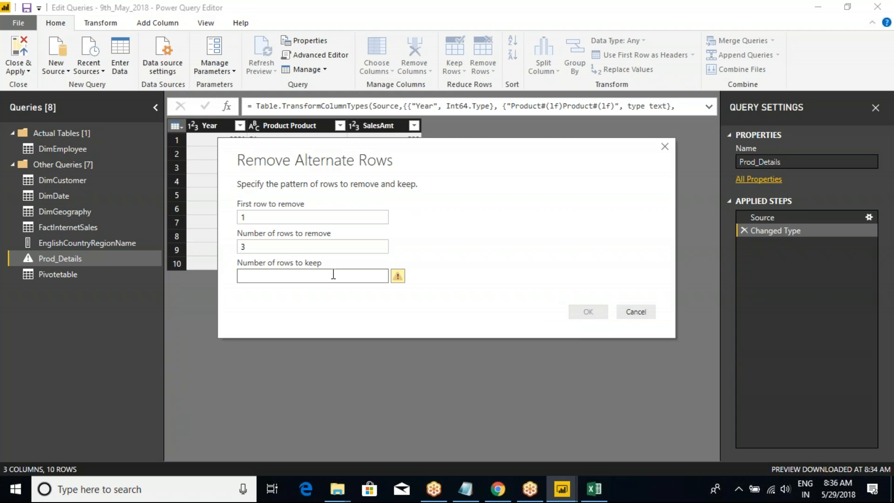
pyautogui.write('5')
pyautogui.click(587, 311)
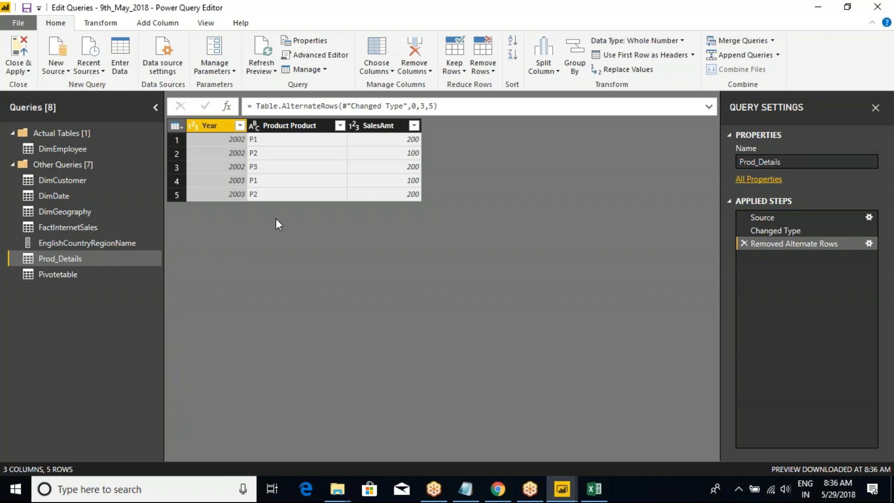
pyautogui.click(744, 243)
# Remove alternate rows from Prod_Details starting at row 1, removing 9 and keeping 1, and delete the resulting step.
pyautogui.click(177, 129)
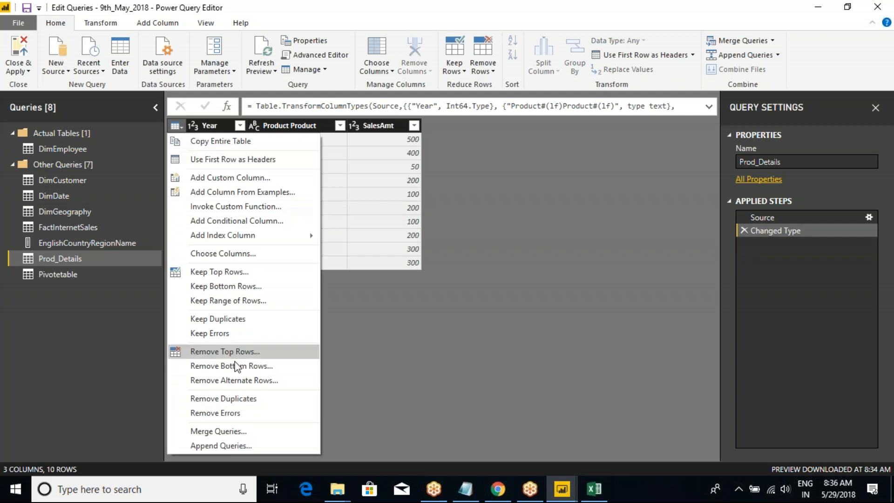
pyautogui.click(239, 398)
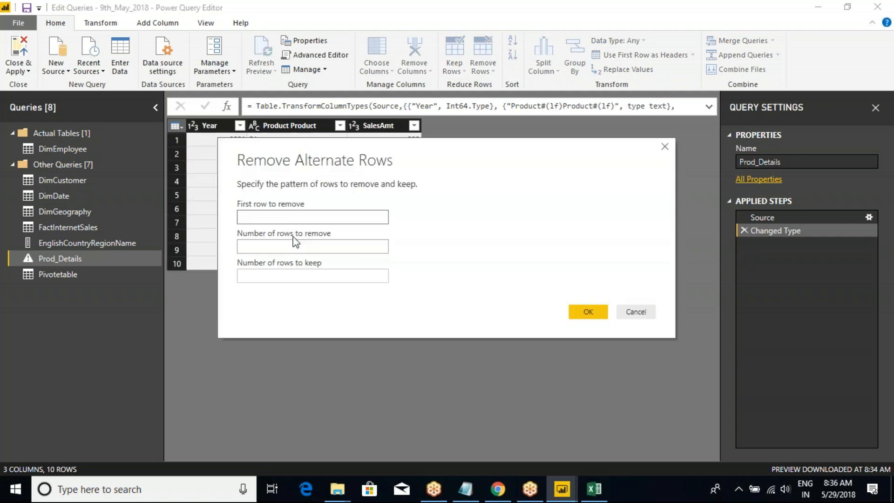
pyautogui.moveTo(281, 164); pyautogui.dragTo(355, 188)
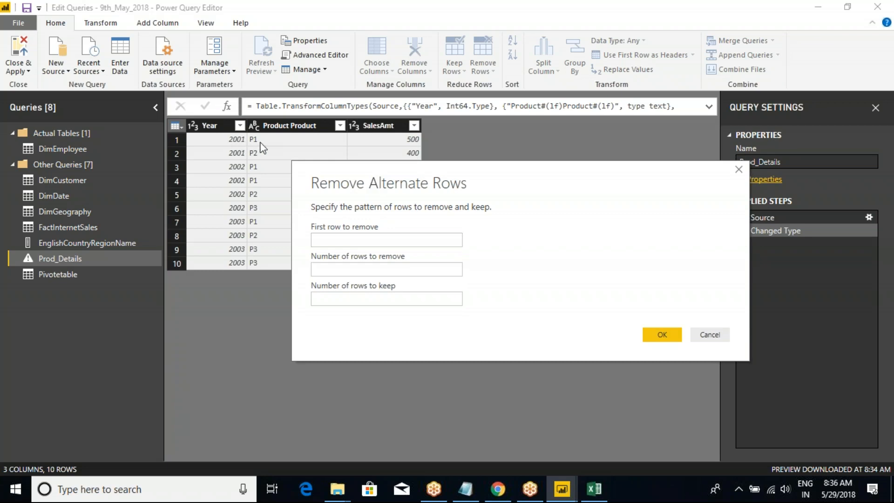
pyautogui.click(362, 240)
pyautogui.write('1')
pyautogui.press('Tab')
pyautogui.press('Tab')
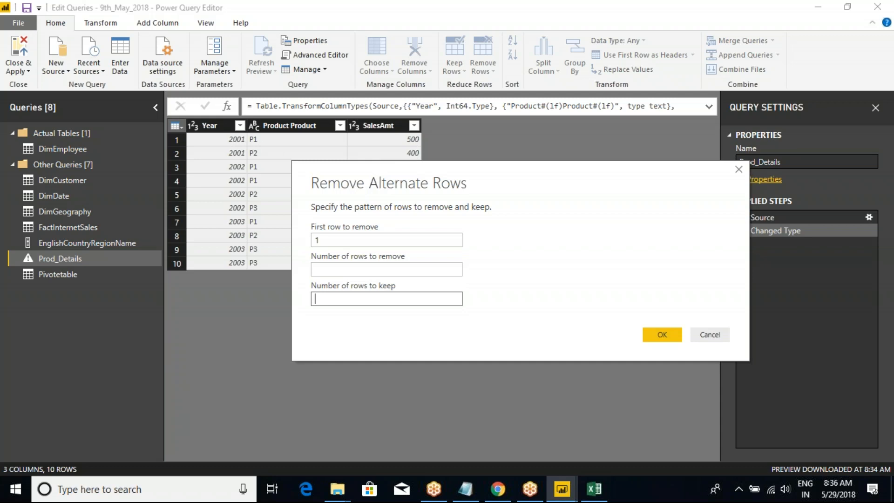
pyautogui.write('1')
pyautogui.click(357, 269)
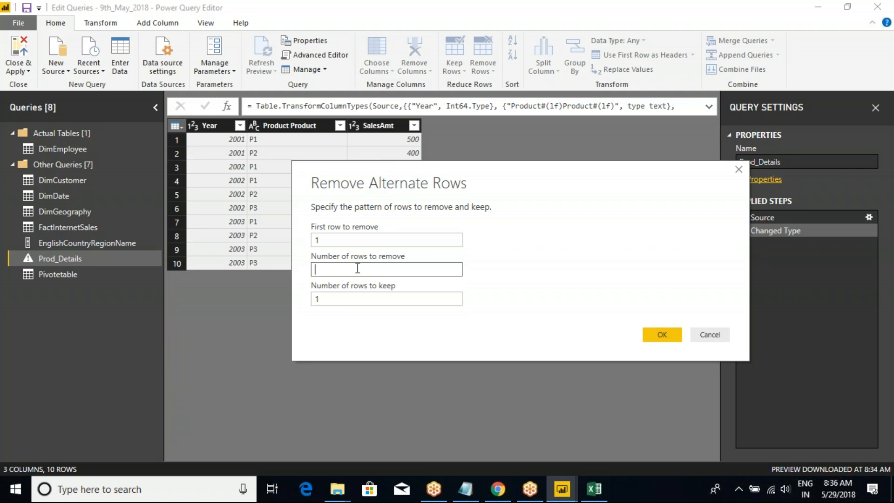
pyautogui.write('1')
pyautogui.click(648, 337)
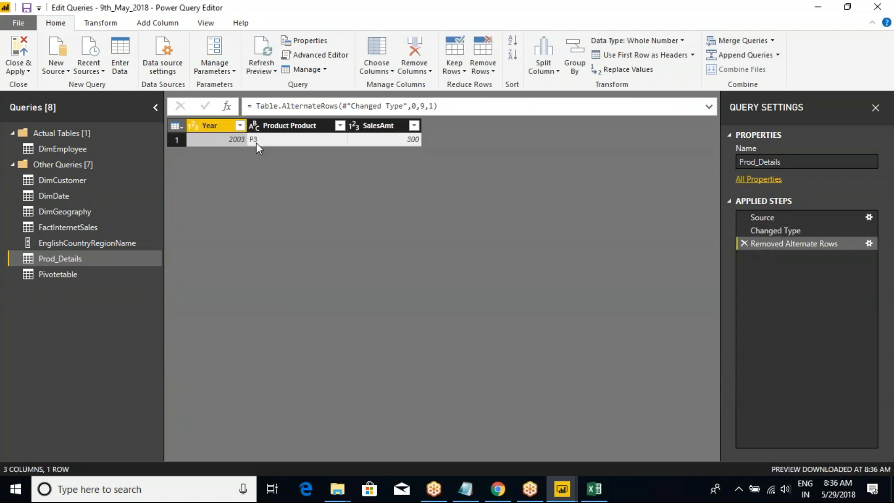
pyautogui.click(743, 243)
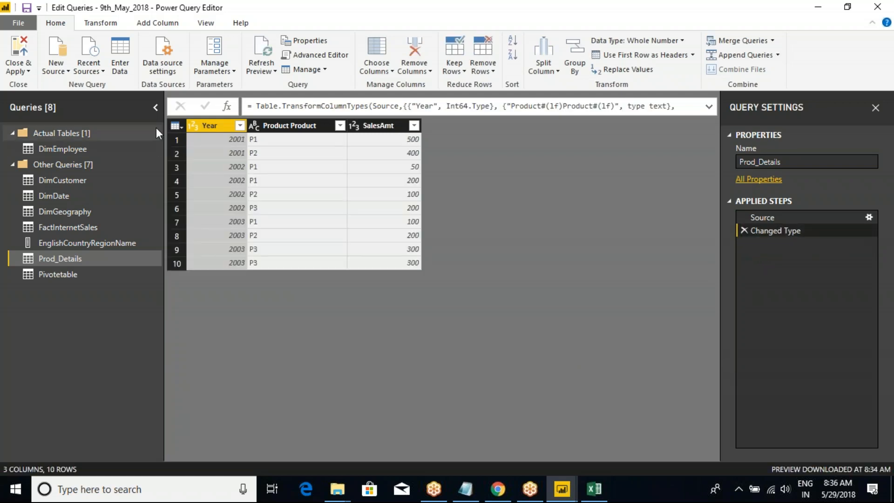
# Examine the first-row, rows-to-remove and rows-to-keep settings of Remove Alternate Rows for Prod_Details, and cancel without applying a pattern.
pyautogui.click(171, 125)
pyautogui.click(235, 378)
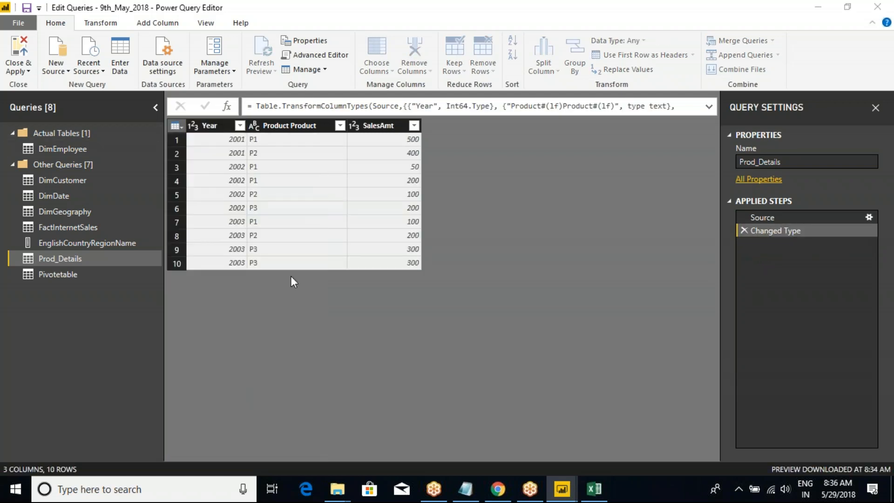
pyautogui.click(309, 276)
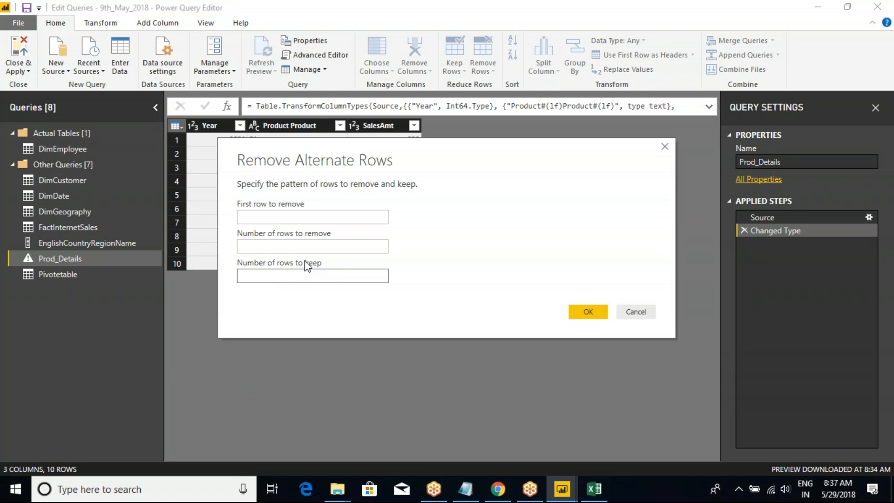
pyautogui.hotkey('ctrl', '2')
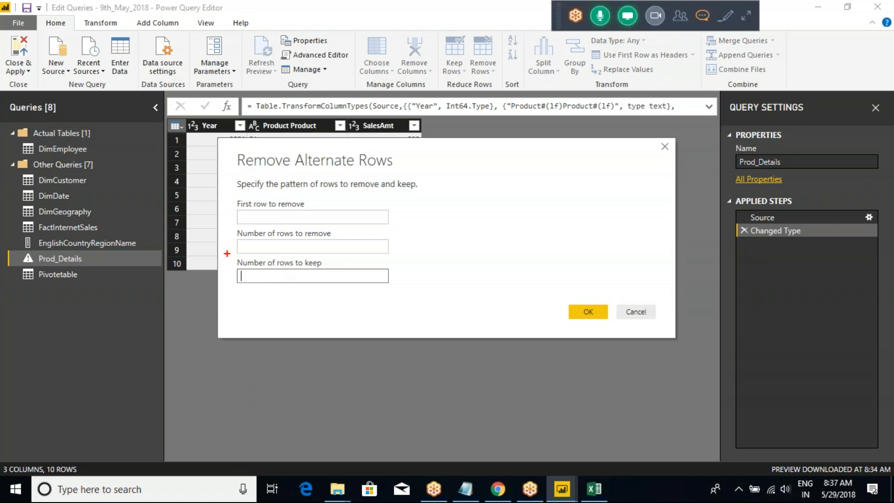
pyautogui.moveTo(224, 253)
pyautogui.mouseDown()
pyautogui.moveTo(373, 307)
pyautogui.moveTo(408, 305)
pyautogui.mouseUp()
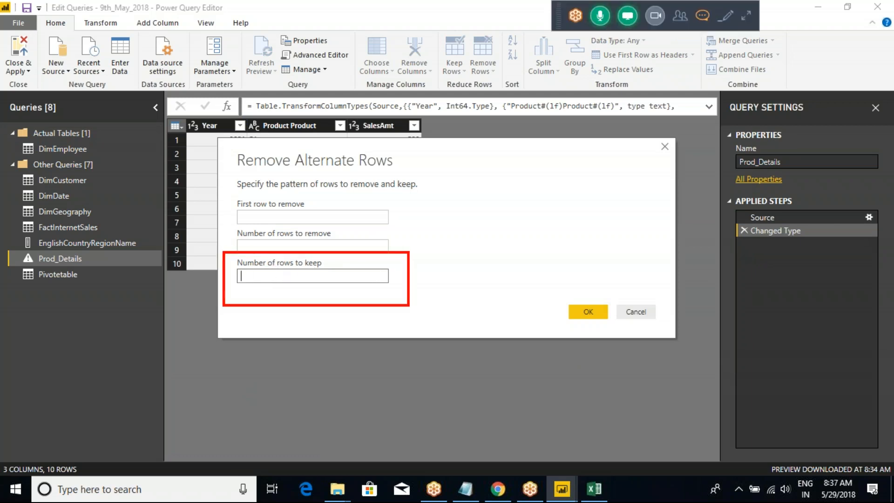
pyautogui.press('Escape')
pyautogui.moveTo(266, 160)
pyautogui.mouseDown()
pyautogui.moveTo(285, 151)
pyautogui.moveTo(408, 184)
pyautogui.mouseUp()
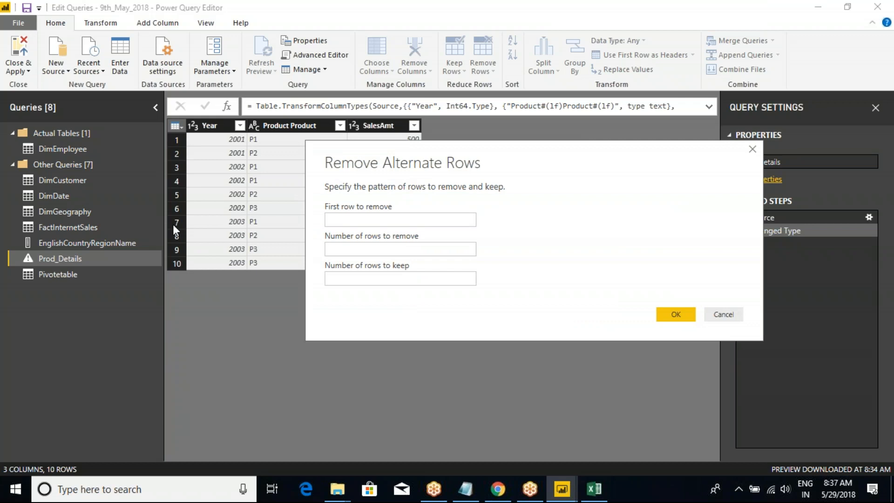
pyautogui.moveTo(526, 158); pyautogui.dragTo(353, 120)
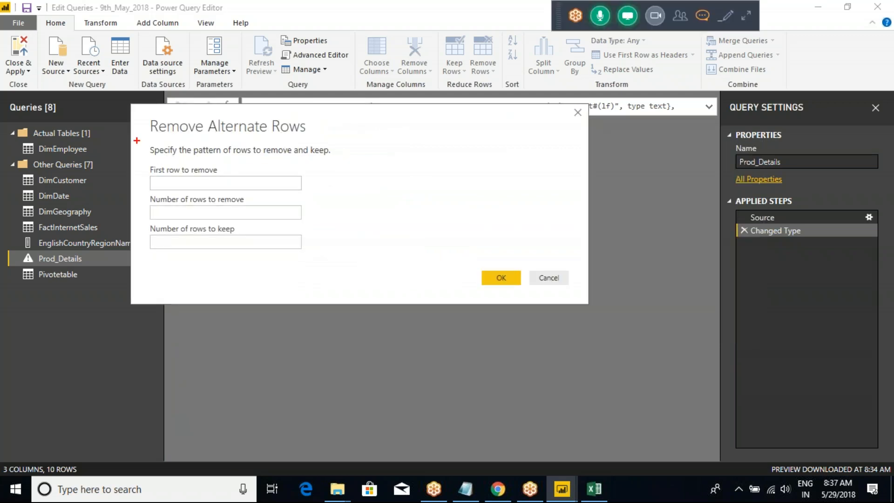
pyautogui.moveTo(133, 116)
pyautogui.mouseDown()
pyautogui.moveTo(253, 170)
pyautogui.moveTo(341, 250)
pyautogui.mouseUp()
pyautogui.moveTo(283, 218); pyautogui.dragTo(307, 161)
pyautogui.press('Escape')
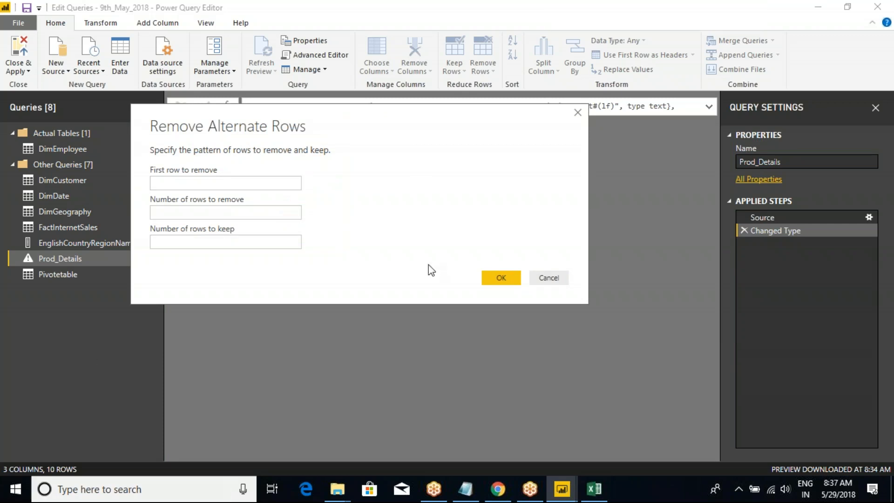
pyautogui.click(548, 278)
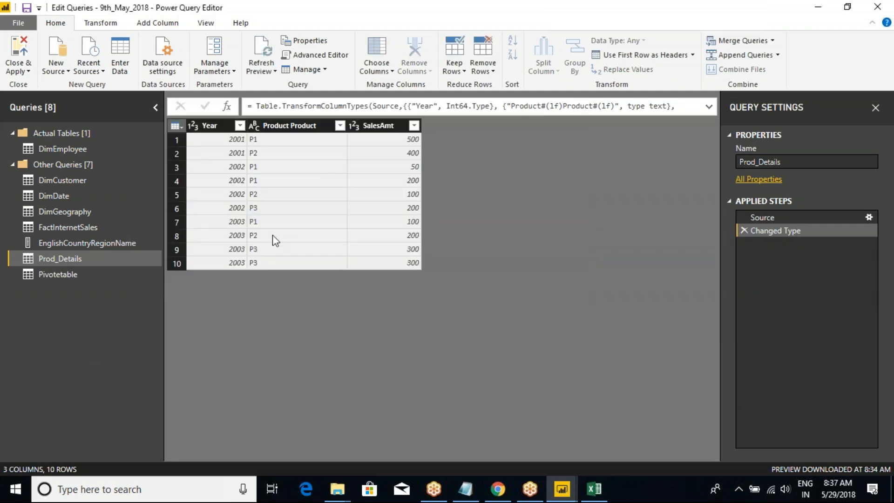
# Review the whole-table commands of Prod_Details for merging and appending queries, adding columns and choosing columns.
pyautogui.click(181, 126)
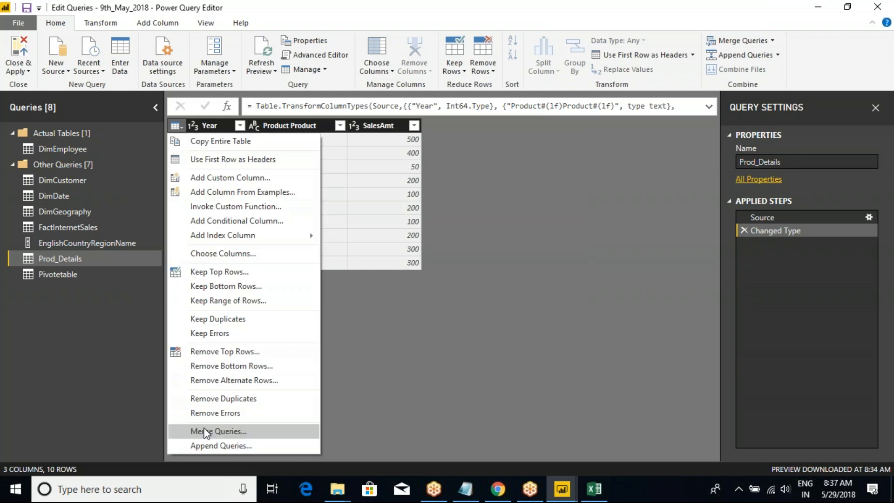
pyautogui.hotkey('ctrl', '2')
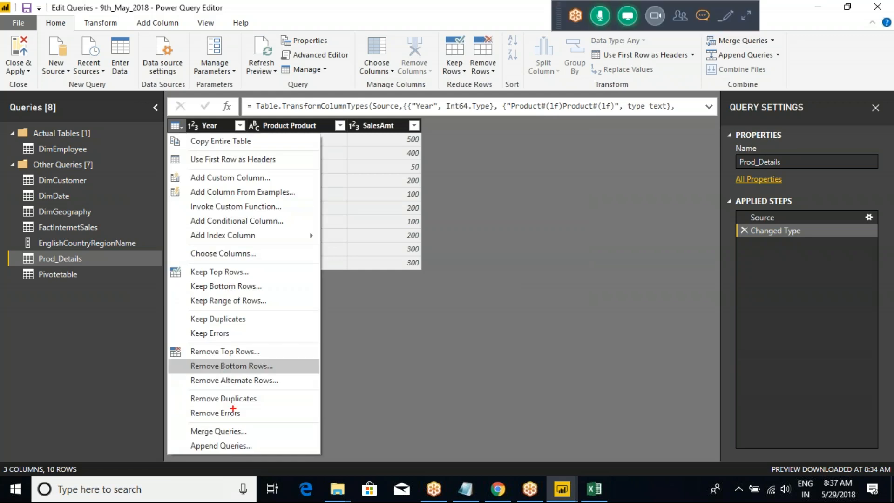
pyautogui.moveTo(254, 431); pyautogui.dragTo(309, 409)
pyautogui.moveTo(258, 448); pyautogui.dragTo(310, 425)
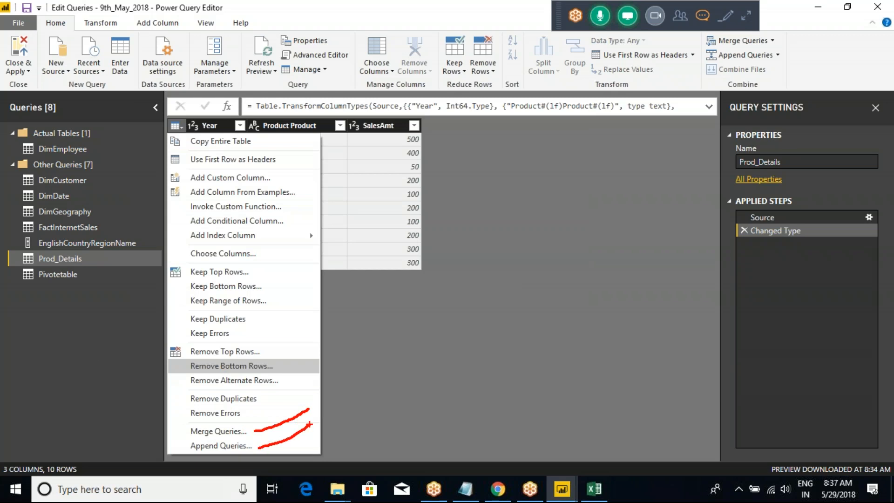
pyautogui.moveTo(169, 167)
pyautogui.mouseDown()
pyautogui.moveTo(222, 187)
pyautogui.moveTo(182, 181)
pyautogui.moveTo(165, 240)
pyautogui.moveTo(256, 268)
pyautogui.moveTo(305, 191)
pyautogui.moveTo(271, 171)
pyautogui.moveTo(236, 171)
pyautogui.mouseUp()
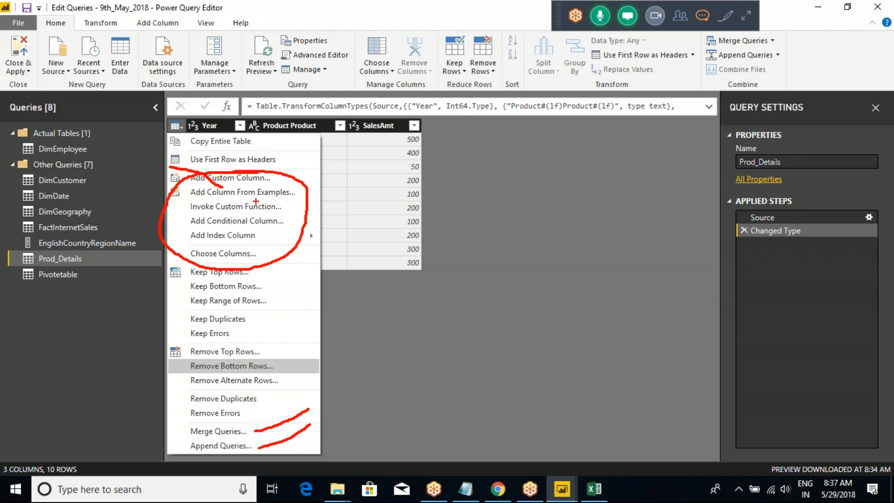
pyautogui.moveTo(262, 190); pyautogui.dragTo(263, 232)
pyautogui.click(276, 235)
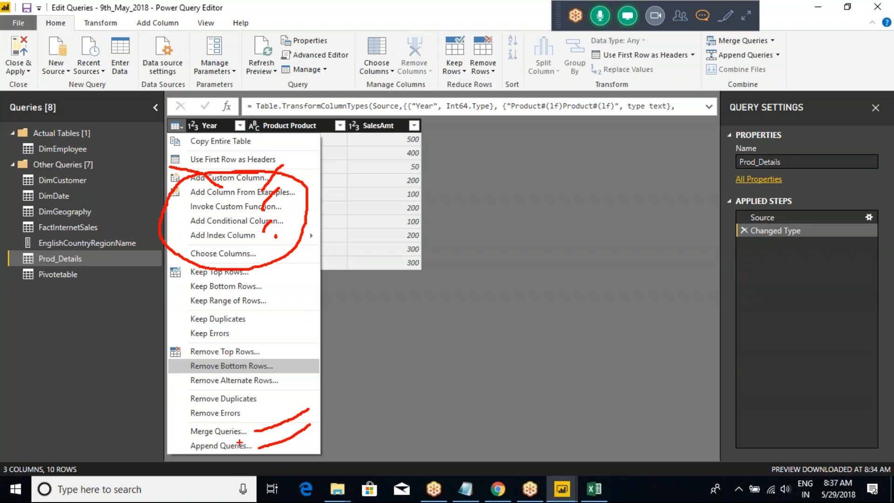
pyautogui.press('Escape')
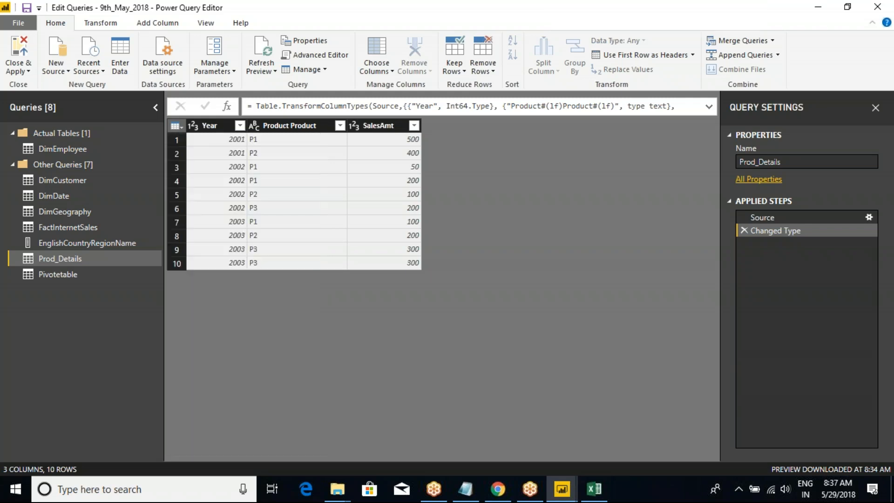
pyautogui.click(433, 488)
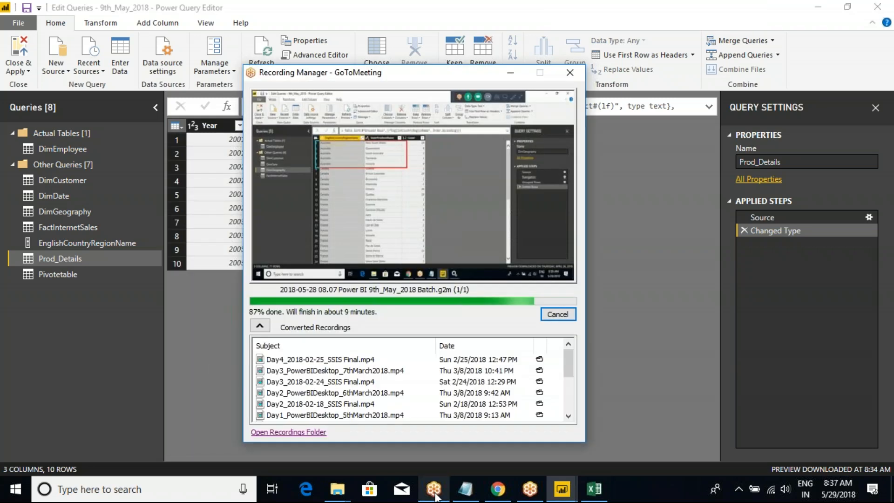
pyautogui.click(641, 335)
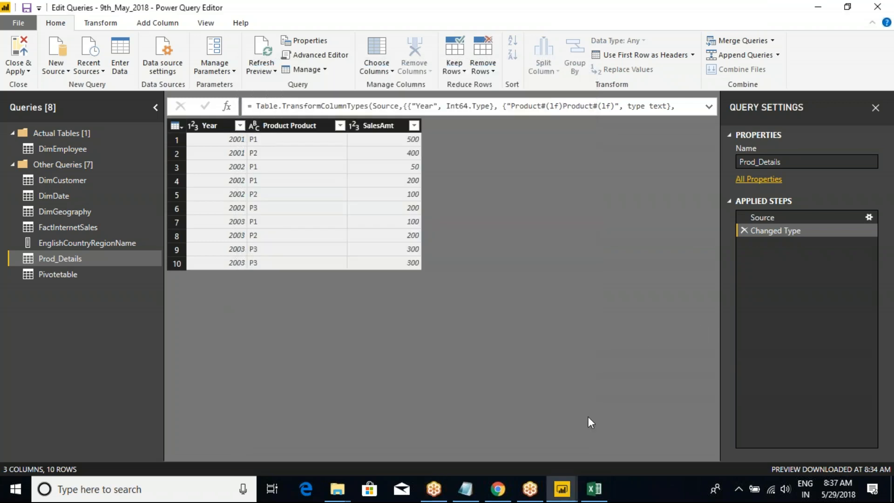
pyautogui.moveTo(564, 484)
pyautogui.click(623, 448)
# Keep only the FirstName, MiddleName, LastName and EmailAddress columns in the DimCustomer query with Choose Columns.
pyautogui.click(66, 178)
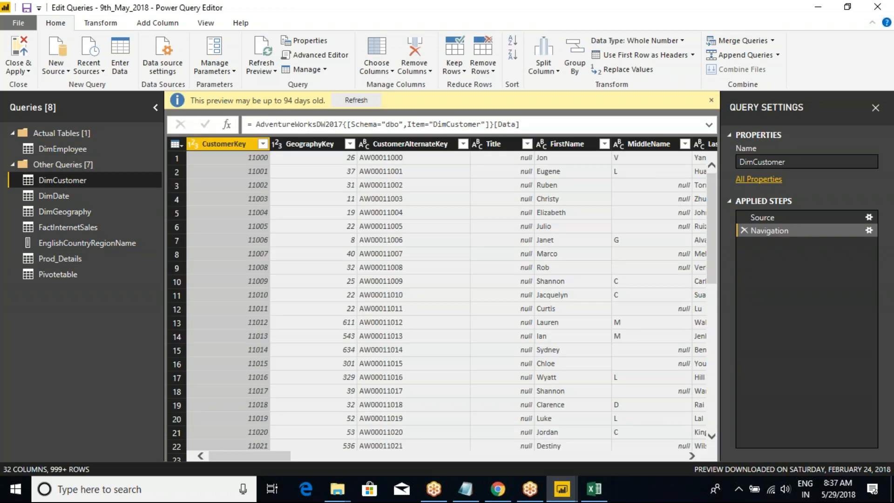
pyautogui.click(176, 144)
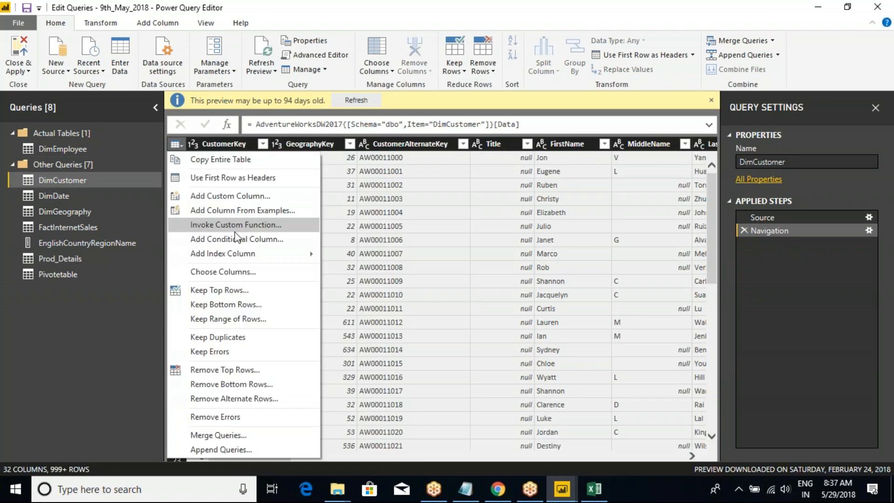
pyautogui.click(236, 273)
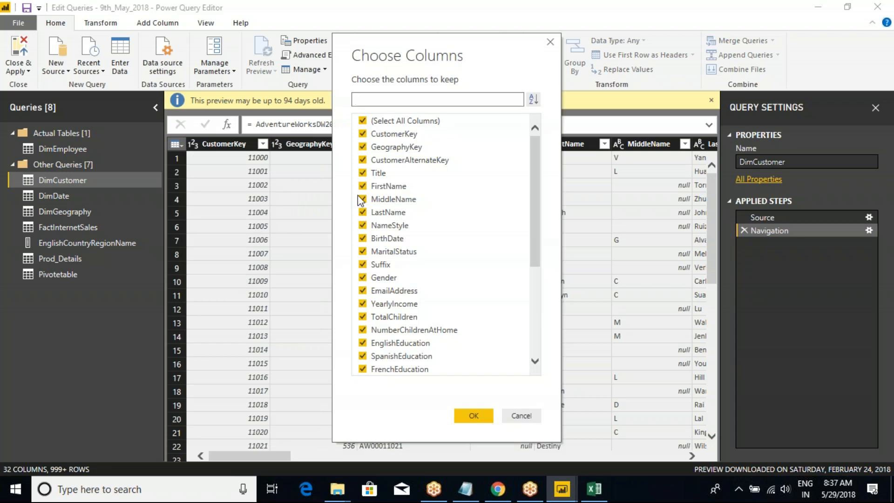
pyautogui.click(362, 121)
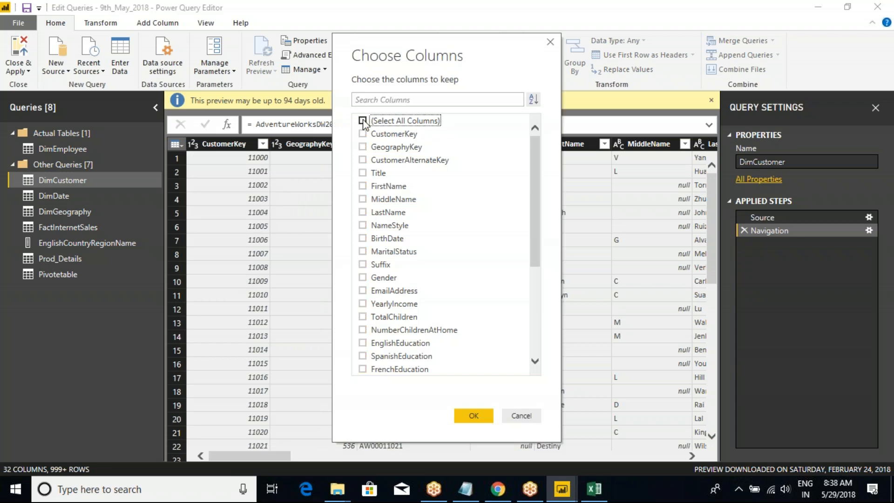
pyautogui.click(363, 186)
pyautogui.click(362, 199)
pyautogui.click(362, 212)
pyautogui.click(363, 290)
pyautogui.click(472, 415)
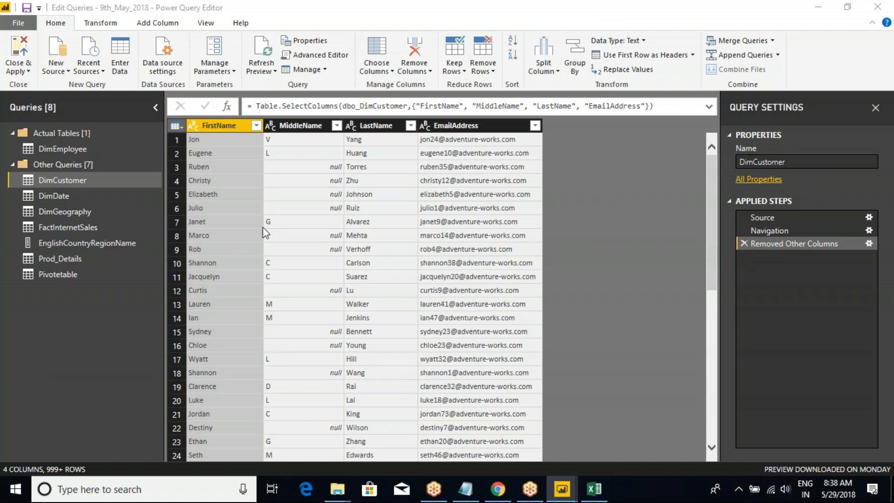
# Add a custom column named Amt to the DimCustomer query with the constant formula 1000.
pyautogui.click(181, 127)
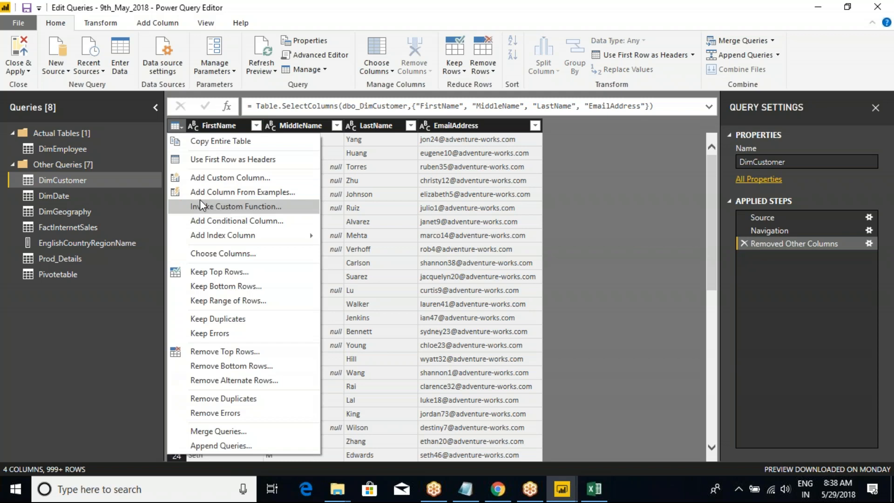
pyautogui.click(225, 178)
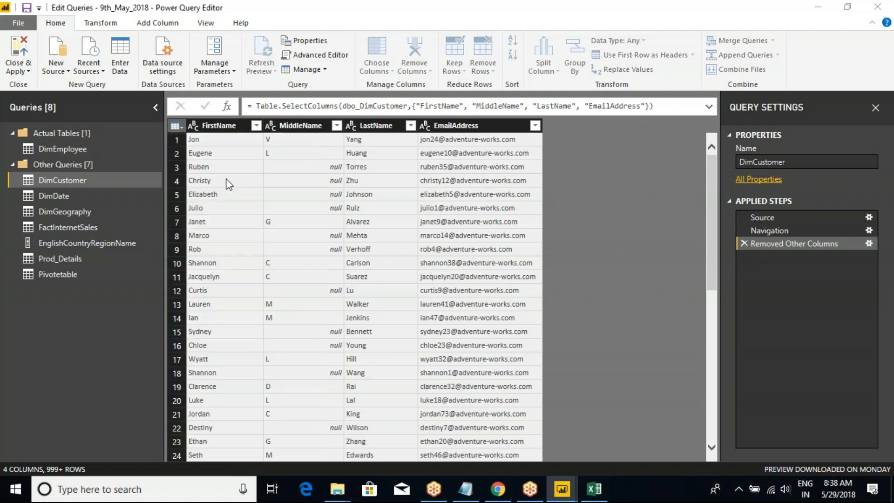
pyautogui.moveTo(390, 123); pyautogui.dragTo(421, 177)
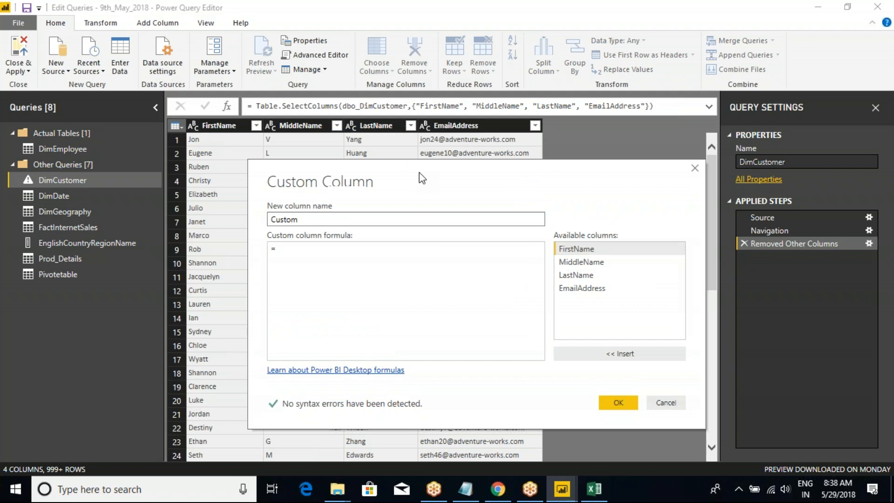
pyautogui.doubleClick(282, 223)
pyautogui.click(322, 252)
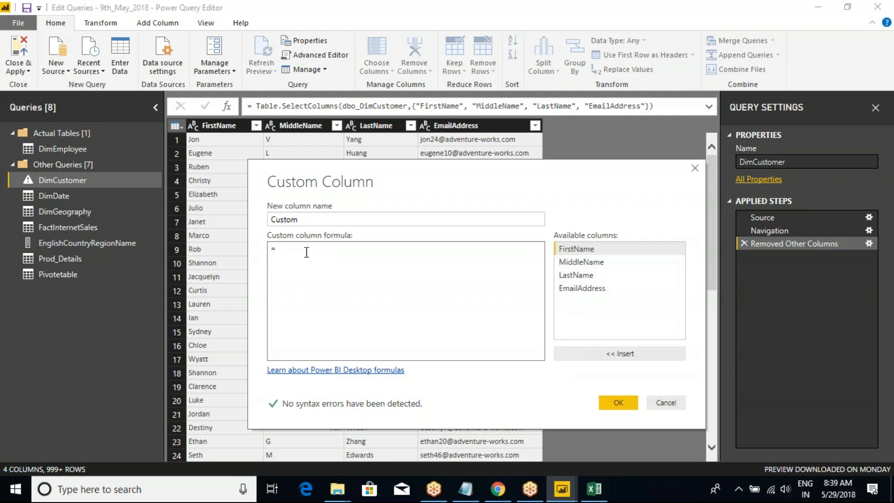
pyautogui.write('1000')
pyautogui.doubleClick(284, 219)
pyautogui.write('Amt')
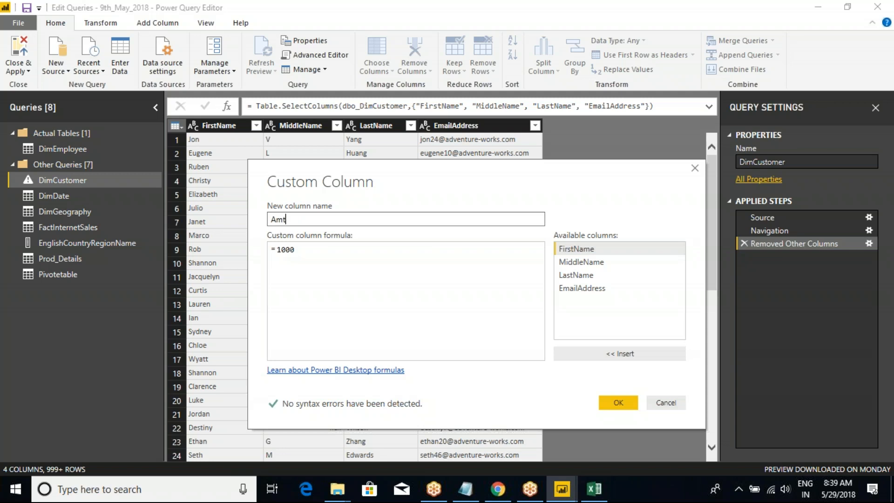
pyautogui.click(623, 406)
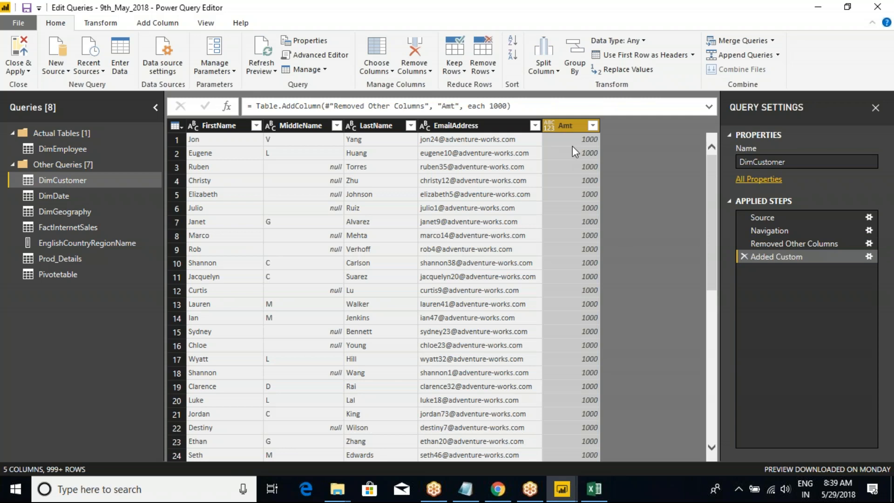
# Add a custom column named Add to DimCustomer with the formula 1000+ 100, and compare it with the Amt column.
pyautogui.click(177, 125)
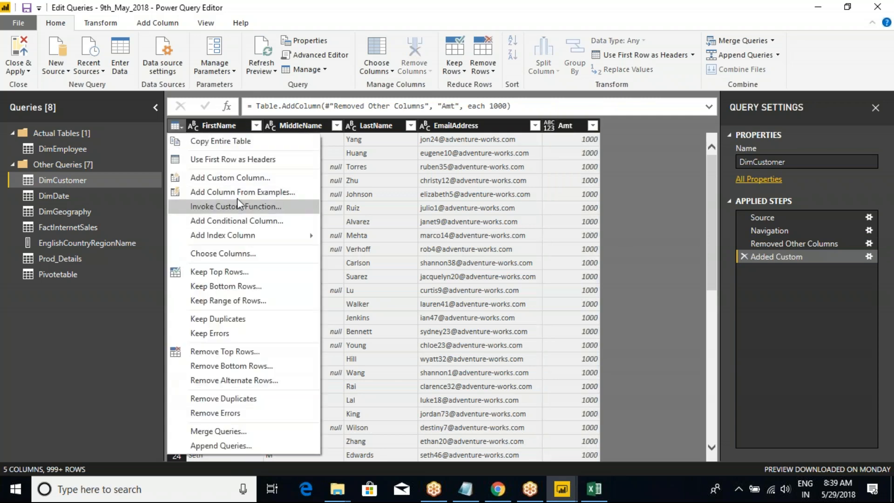
pyautogui.click(234, 178)
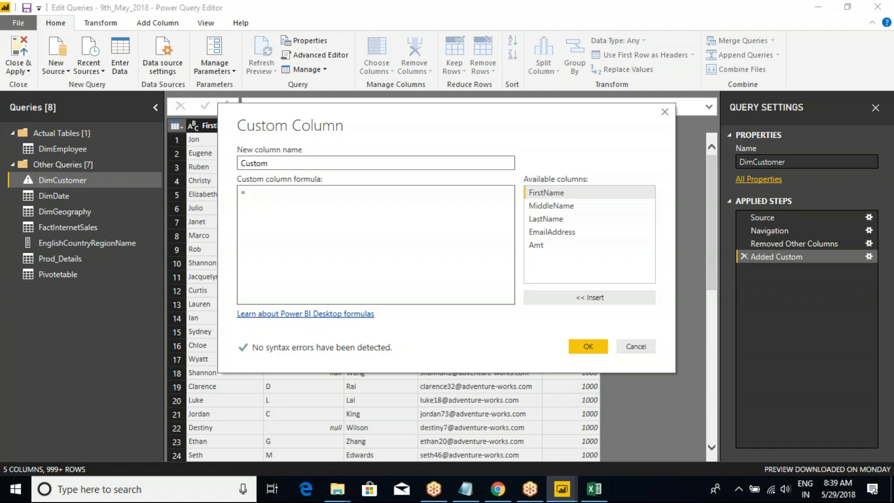
pyautogui.doubleClick(255, 163)
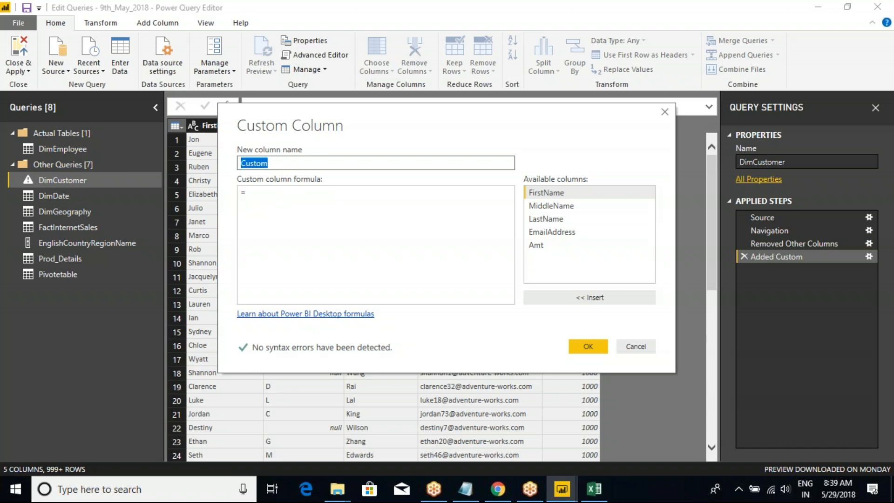
pyautogui.write('Add')
pyautogui.click(263, 194)
pyautogui.write('1000+ ')
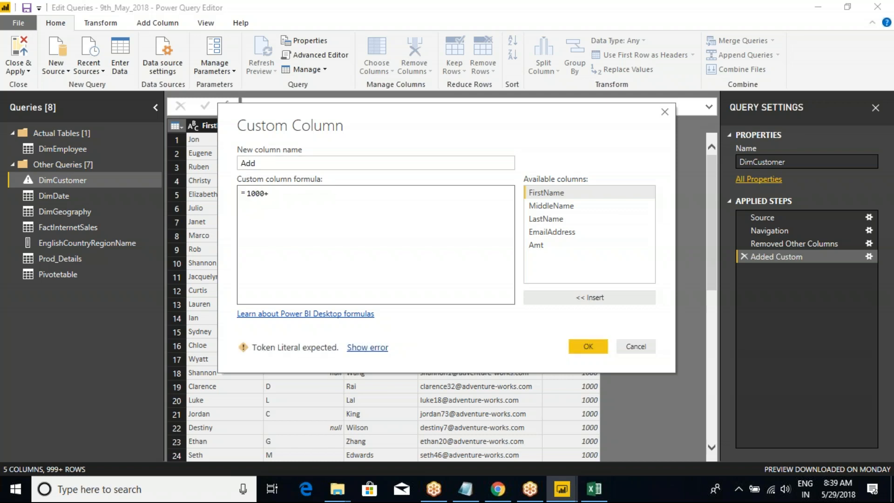
pyautogui.write('100')
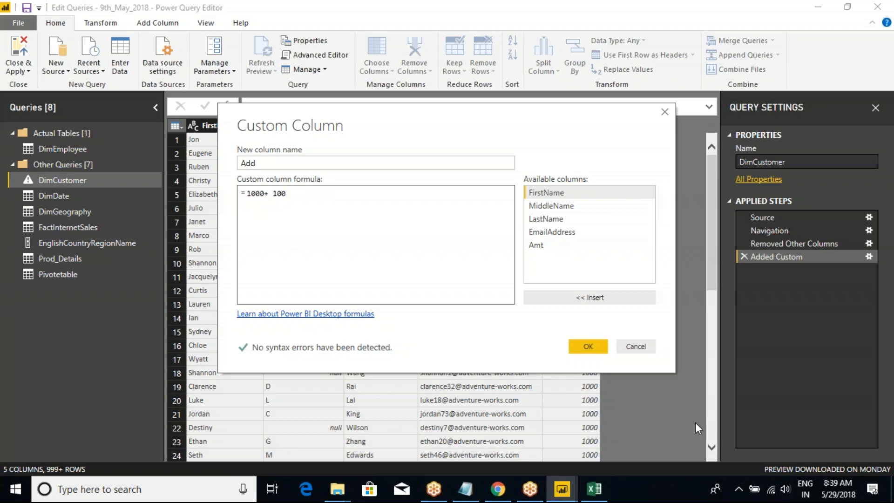
pyautogui.click(581, 344)
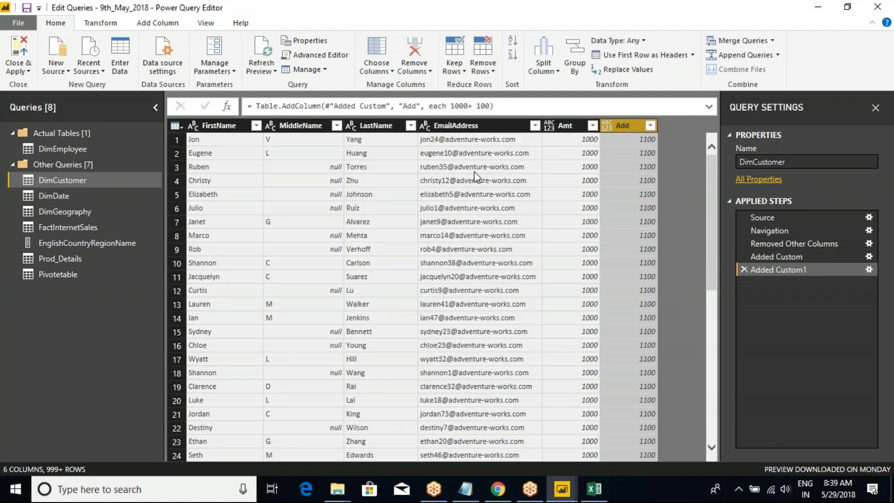
pyautogui.click(587, 140)
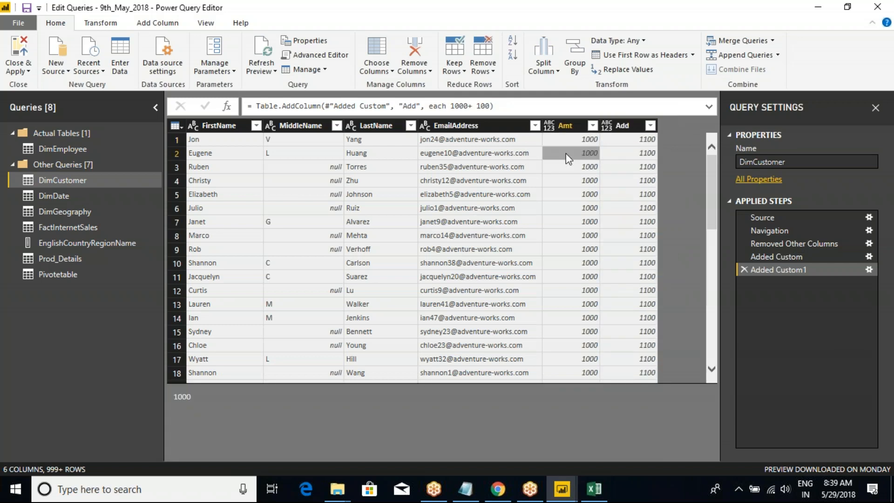
pyautogui.click(629, 129)
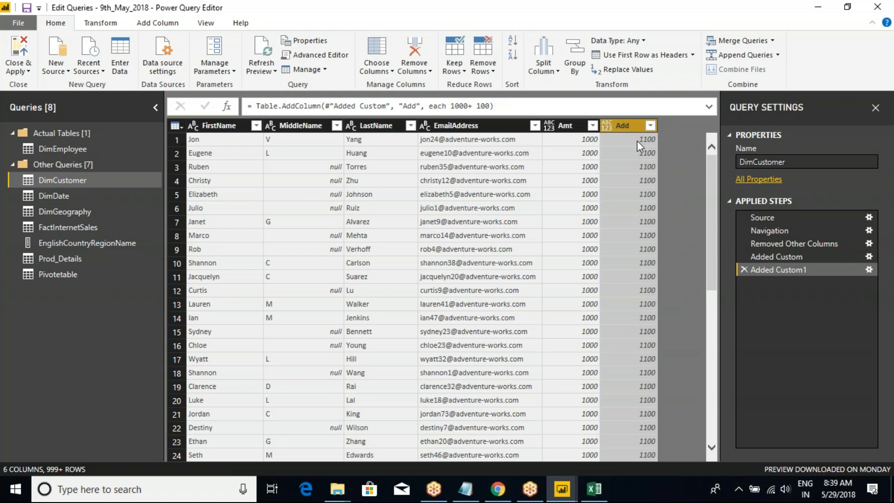
# Add a custom column named FullName to DimCustomer with the formula [FirstName] + [MiddleName] + [LastName].
pyautogui.click(178, 126)
pyautogui.click(218, 177)
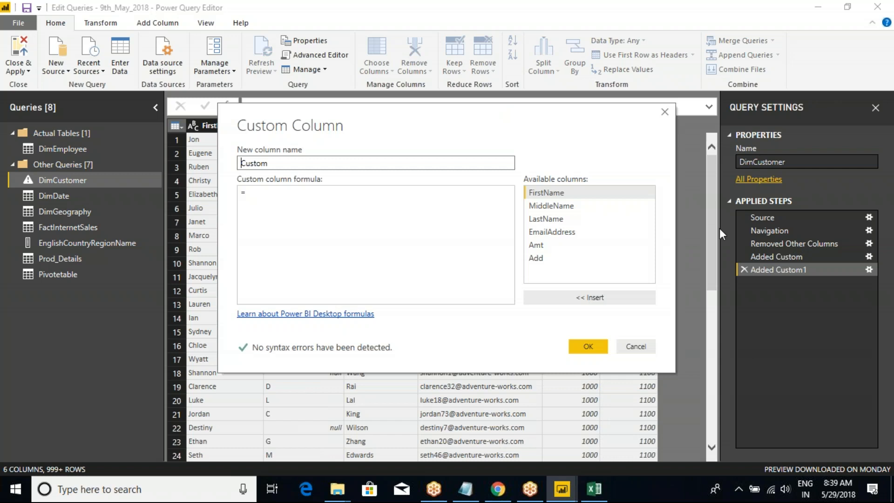
pyautogui.click(315, 203)
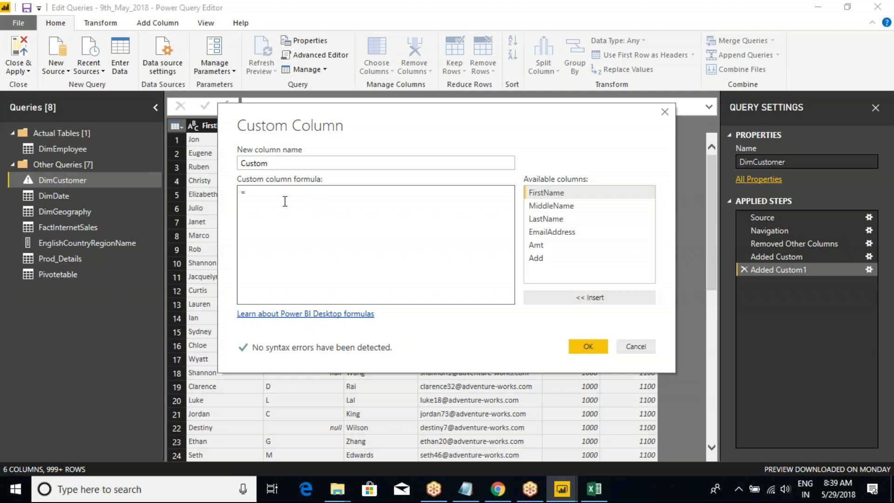
pyautogui.doubleClick(558, 194)
pyautogui.write('+')
pyautogui.doubleClick(550, 207)
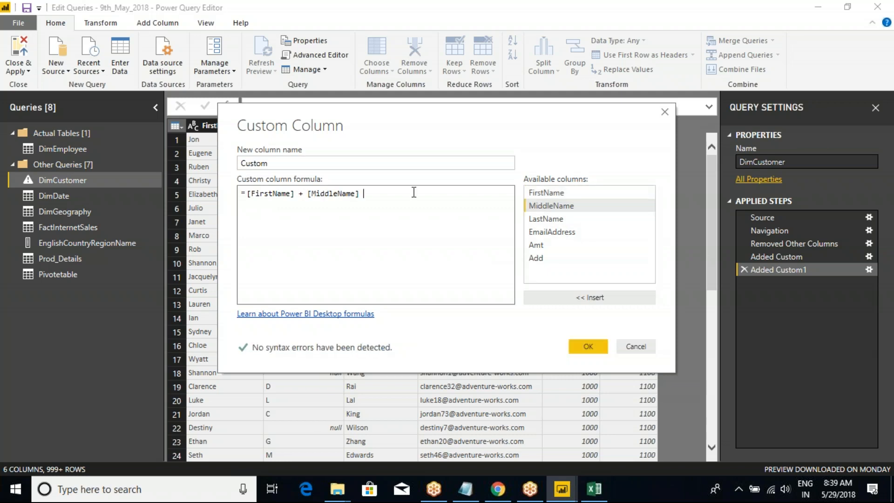
pyautogui.write('+')
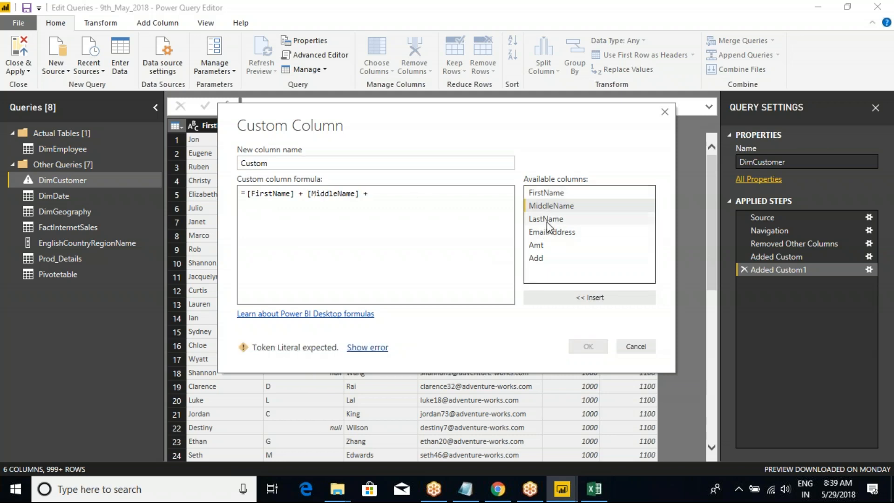
pyautogui.doubleClick(546, 219)
pyautogui.click(313, 164)
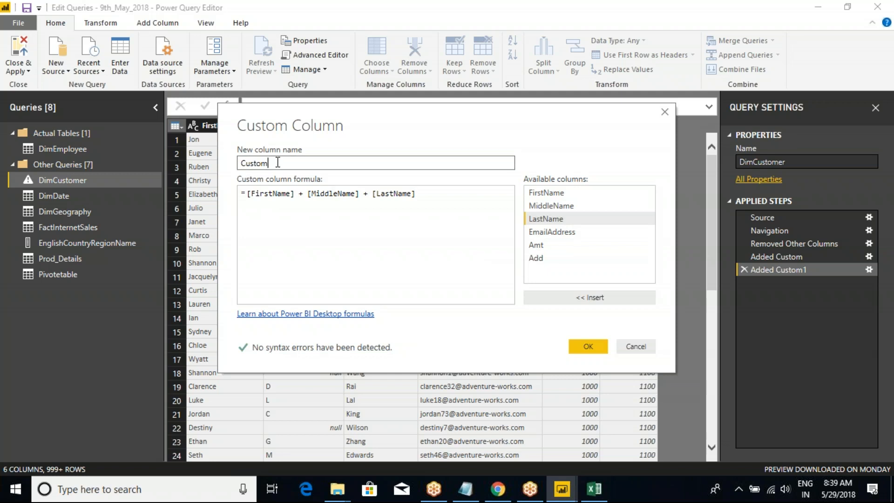
pyautogui.doubleClick(260, 164)
pyautogui.write('FullName')
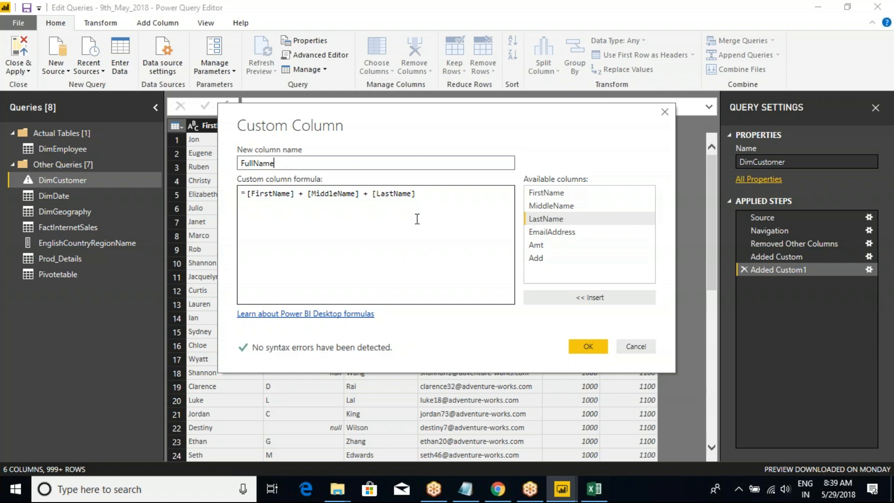
pyautogui.click(586, 346)
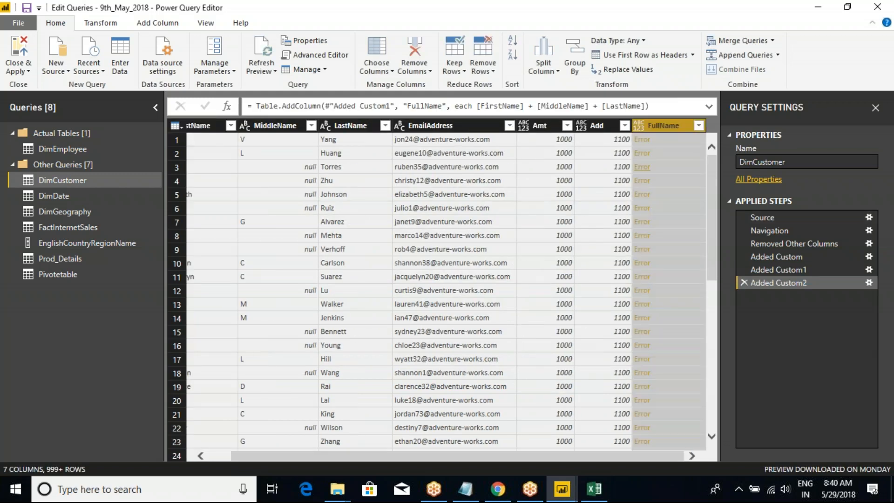
# Replace both plus operators in the FullName column's formula with ampersands, giving [FirstName] & [MiddleName] & [LastName].
pyautogui.moveTo(710, 159)
pyautogui.mouseDown()
pyautogui.moveTo(709, 407)
pyautogui.moveTo(707, 154)
pyautogui.mouseUp()
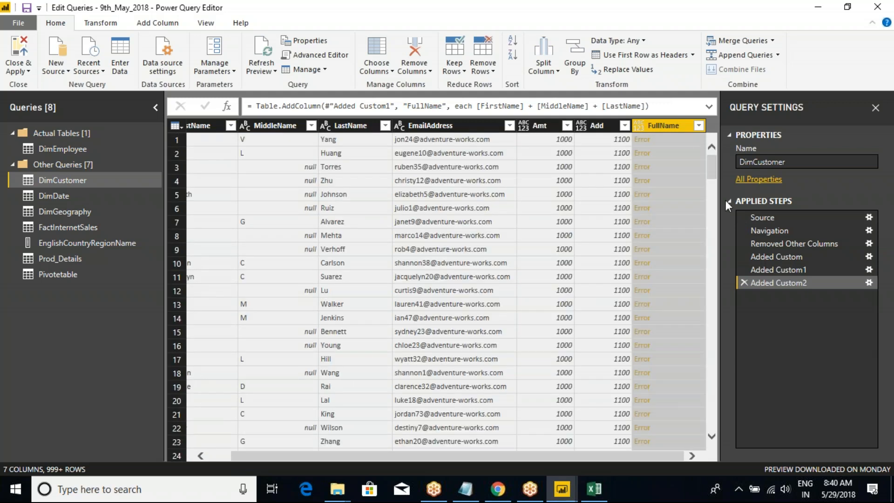
pyautogui.click(868, 282)
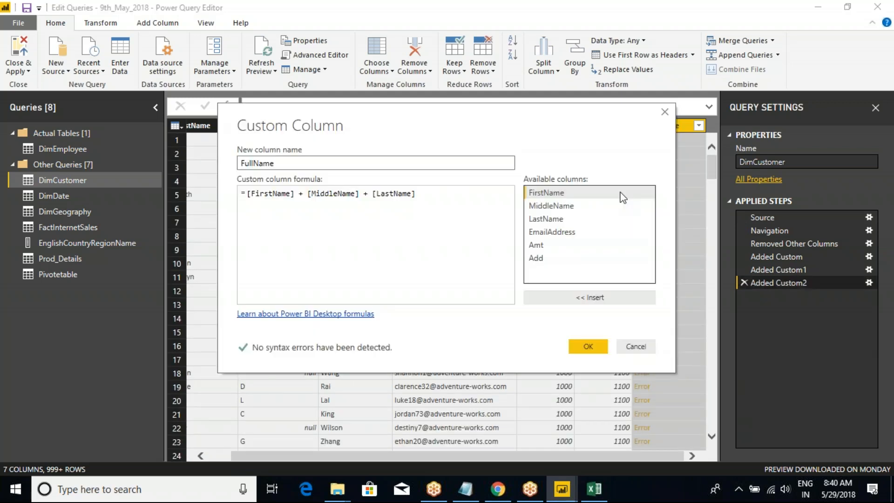
pyautogui.click(643, 346)
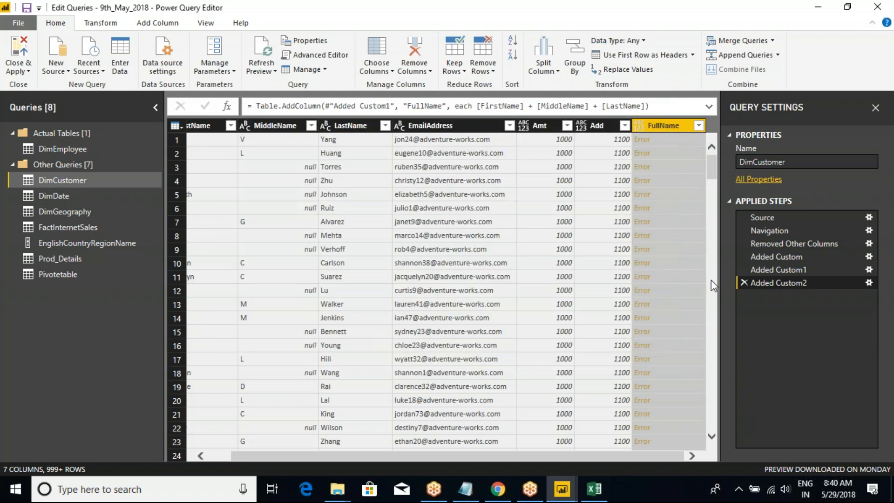
pyautogui.click(868, 283)
pyautogui.click(368, 206)
pyautogui.press('BackSpace')
pyautogui.write('&')
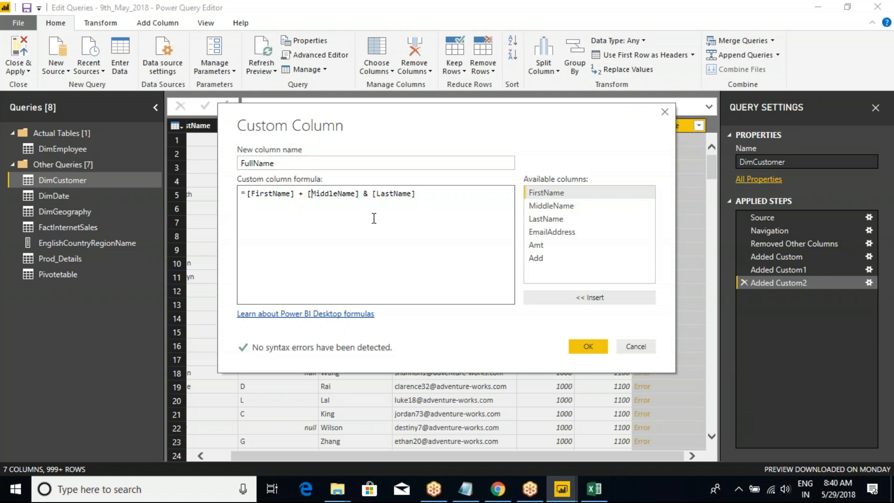
pyautogui.press('Left')
pyautogui.press('BackSpace')
pyautogui.write('&')
pyautogui.click(385, 197)
pyautogui.click(588, 345)
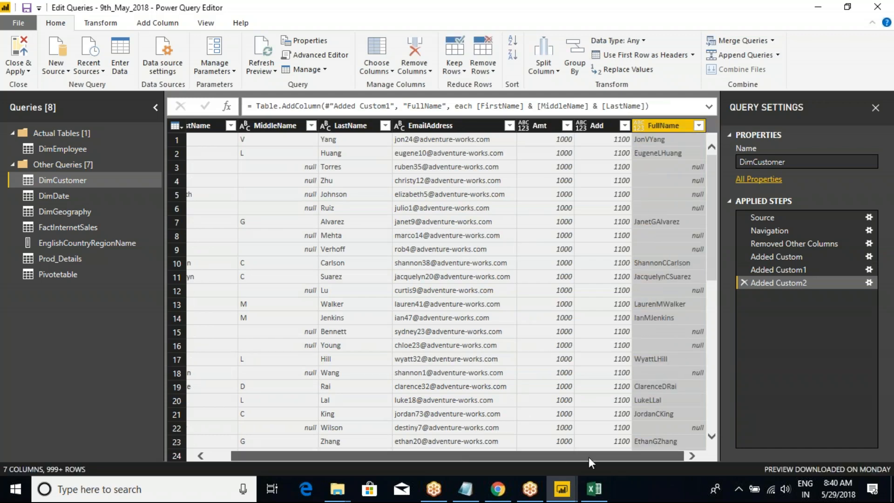
# Compare the FirstName, MiddleName and LastName values of rows lacking a middle name with their FullName results.
pyautogui.click(656, 141)
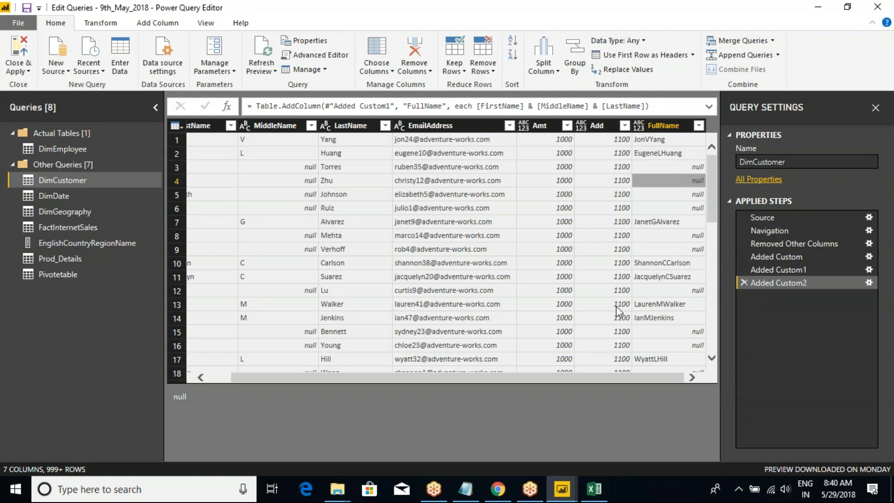
pyautogui.moveTo(524, 379); pyautogui.dragTo(321, 238)
pyautogui.click(240, 166)
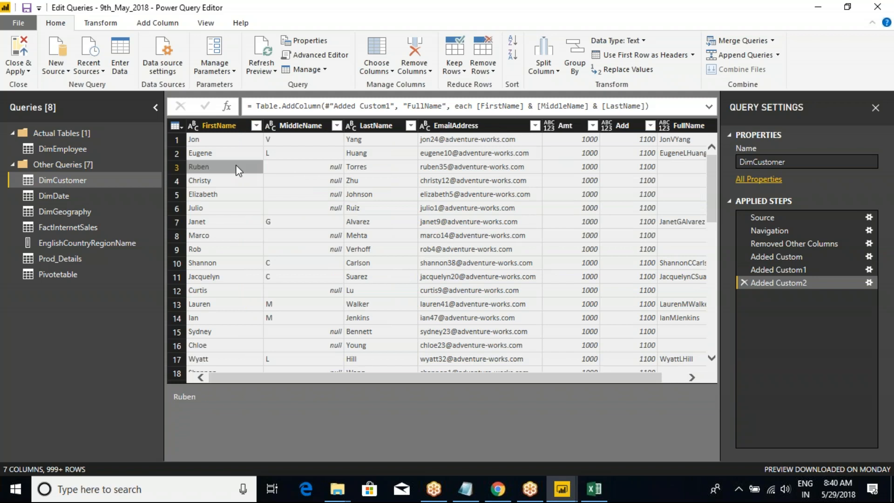
pyautogui.click(322, 166)
pyautogui.click(372, 169)
pyautogui.click(256, 170)
pyautogui.click(319, 168)
pyautogui.click(361, 168)
pyautogui.click(297, 169)
pyautogui.click(258, 170)
pyautogui.click(294, 167)
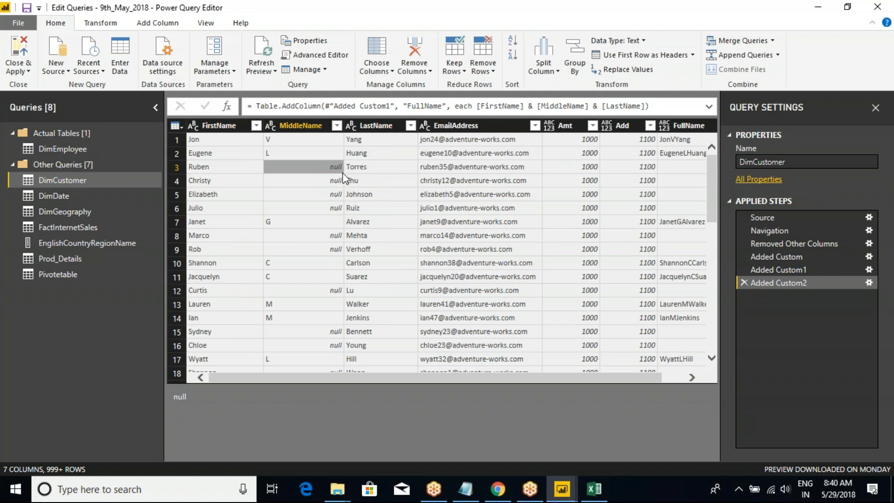
pyautogui.click(367, 168)
pyautogui.click(325, 169)
pyautogui.click(256, 171)
pyautogui.moveTo(333, 379); pyautogui.dragTo(535, 379)
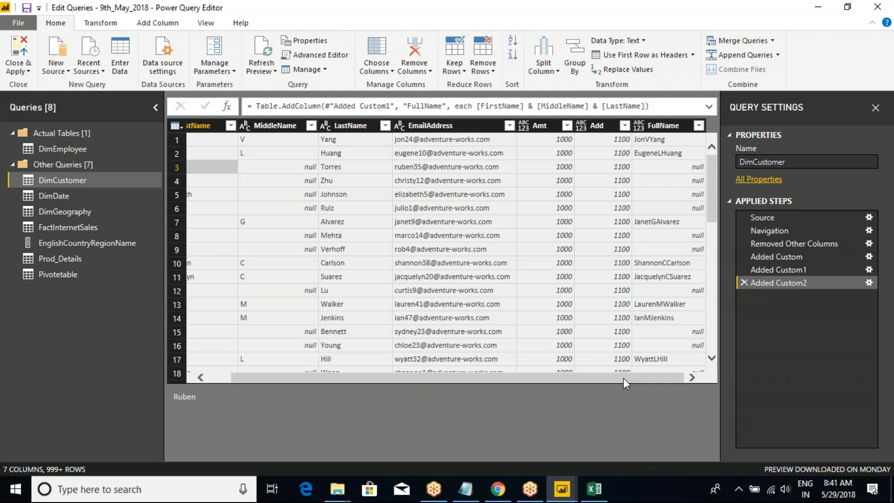
pyautogui.click(683, 169)
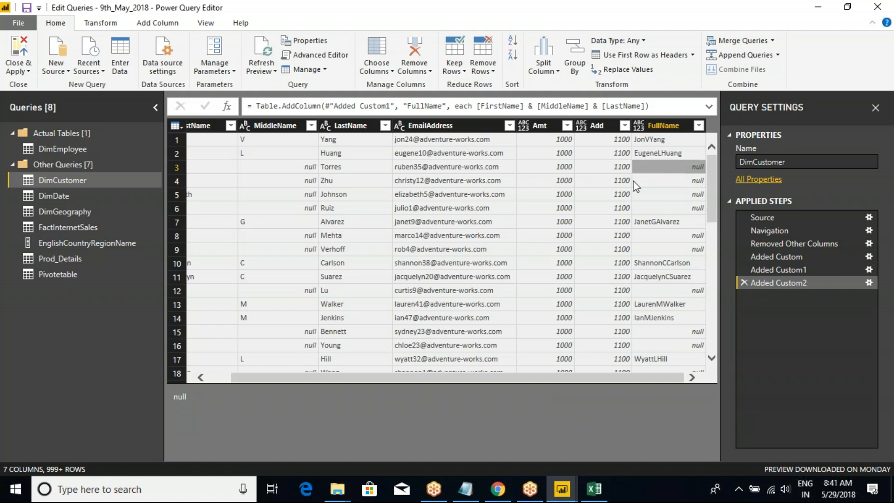
pyautogui.click(220, 169)
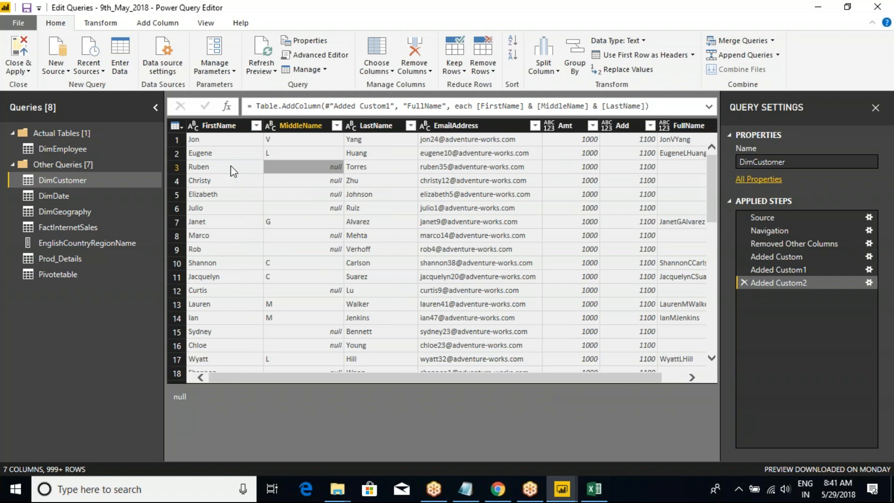
pyautogui.click(364, 174)
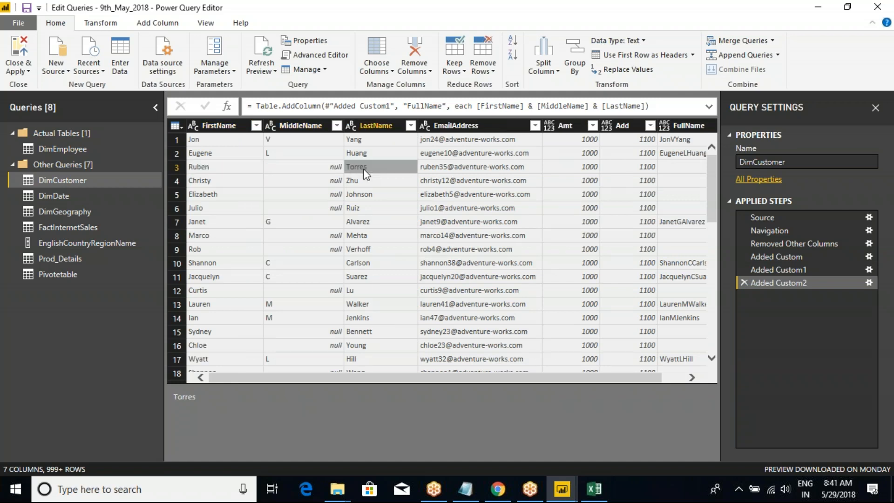
pyautogui.moveTo(515, 374); pyautogui.dragTo(629, 374)
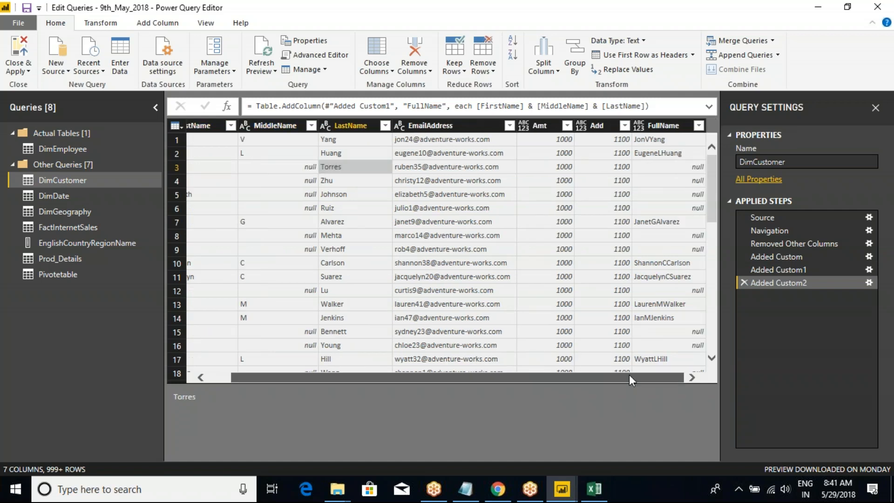
pyautogui.click(669, 194)
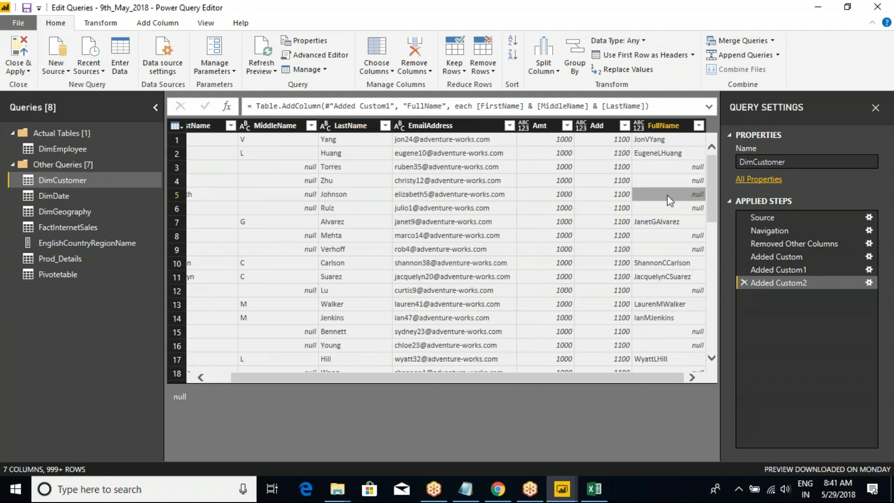
# Inspect the FullName results in rows 4, 5 and 6 of DimCustomer.
pyautogui.click(658, 180)
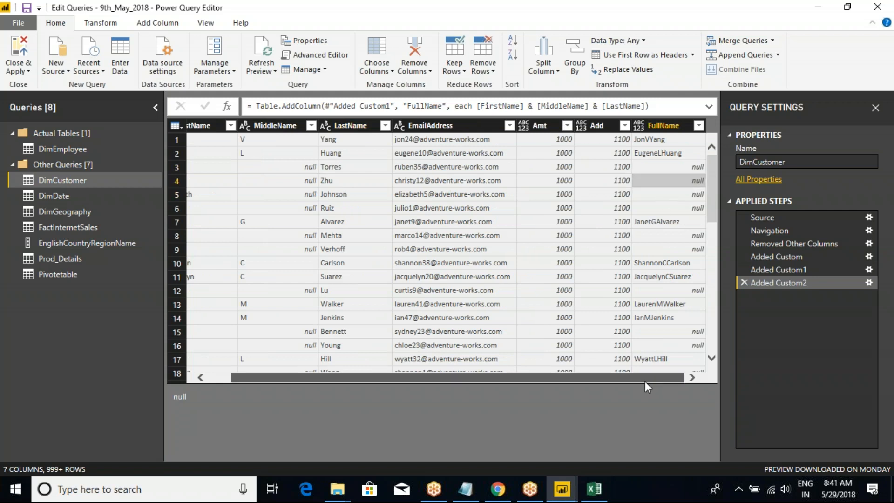
pyautogui.click(670, 197)
pyautogui.click(666, 209)
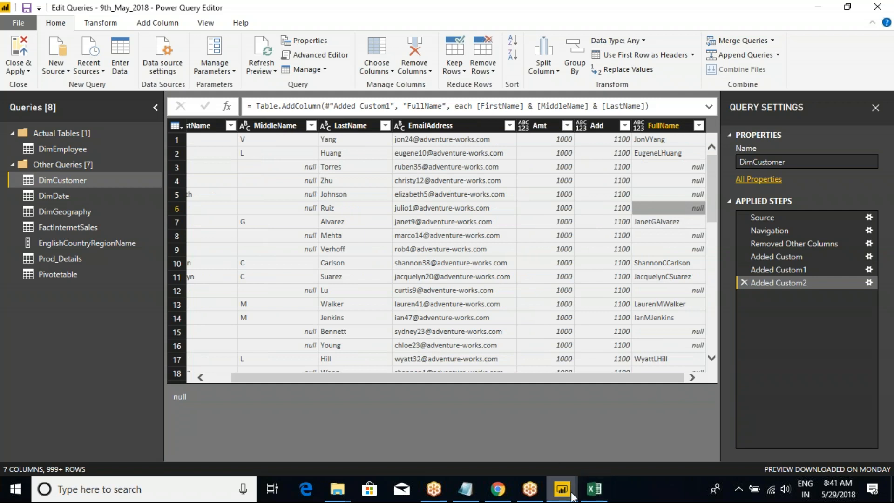
pyautogui.moveTo(562, 489)
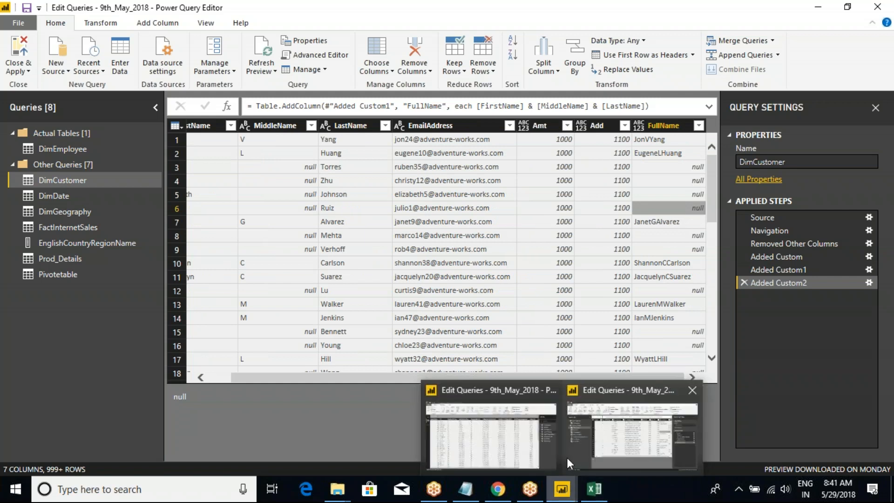
pyautogui.click(176, 126)
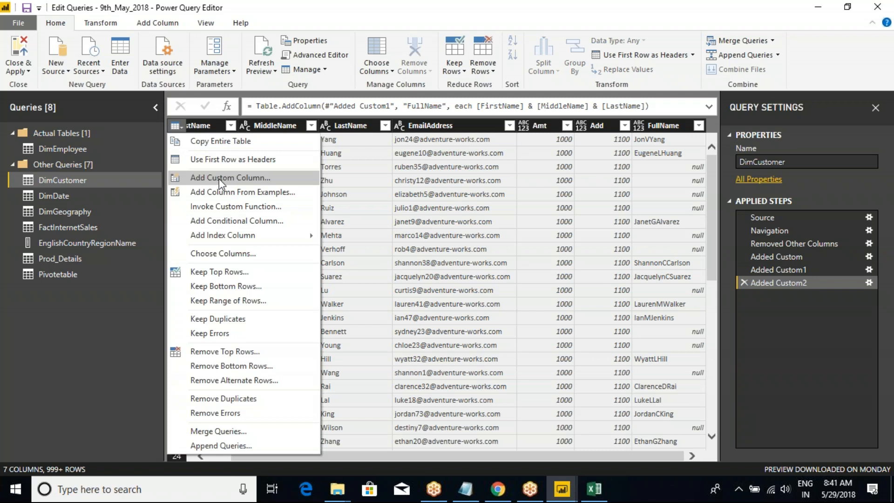
pyautogui.click(322, 9)
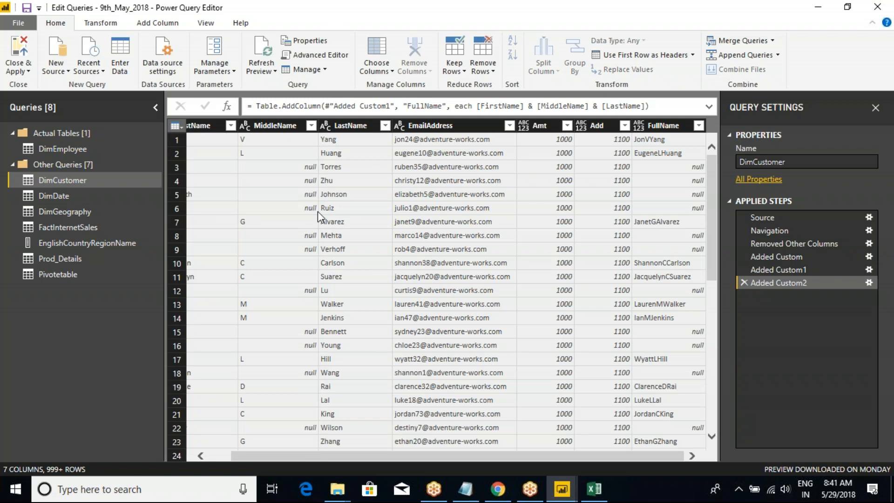
# Switch to Excel, close the pivot workbook, and return to the Power Query Editor.
pyautogui.click(594, 489)
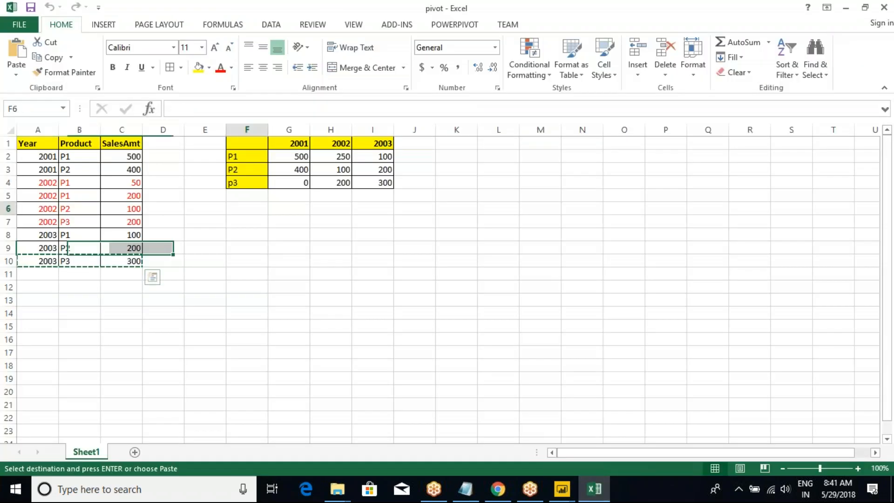
pyautogui.click(883, 7)
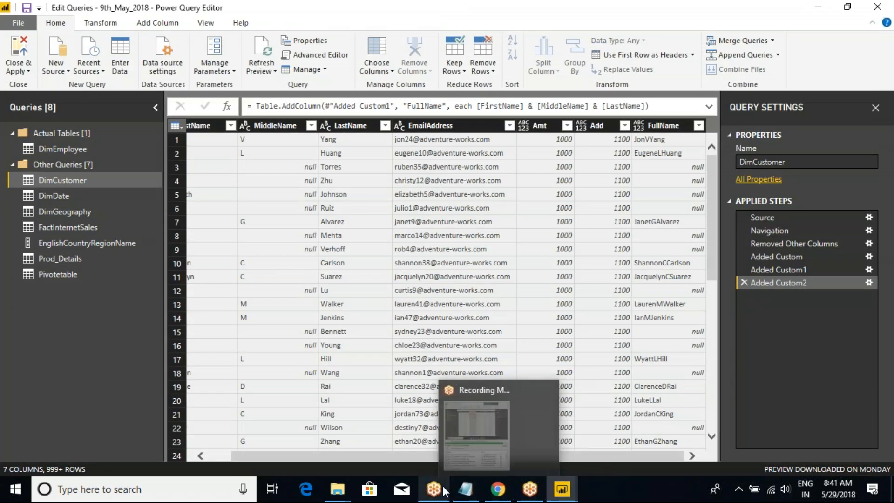
pyautogui.click(441, 470)
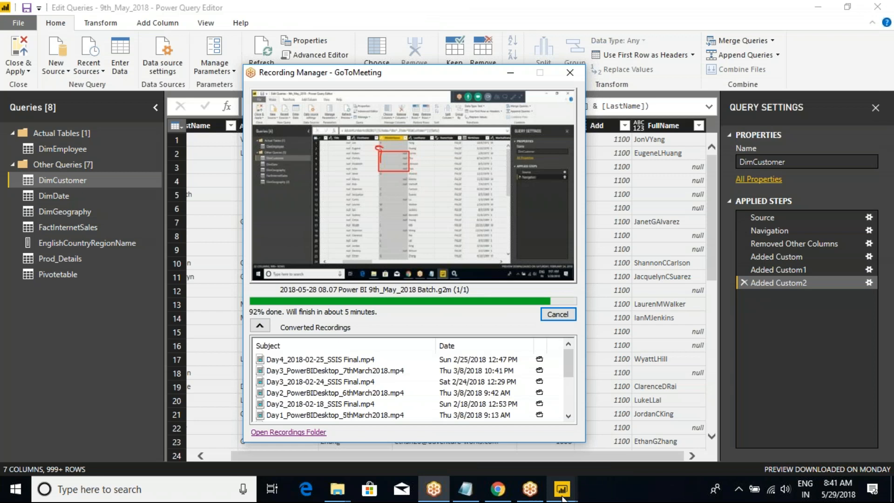
pyautogui.moveTo(561, 489)
pyautogui.click(581, 442)
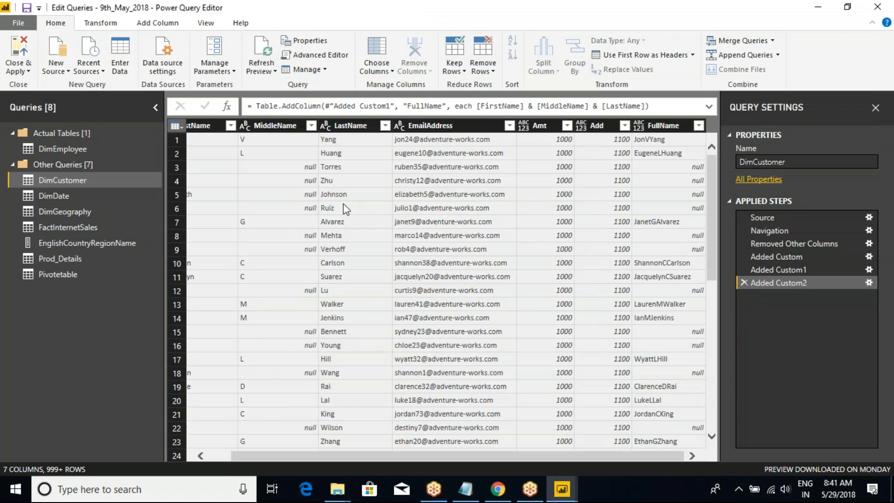
pyautogui.click(744, 20)
pyautogui.click(744, 21)
pyautogui.click(861, 32)
pyautogui.click(480, 2)
pyautogui.click(176, 126)
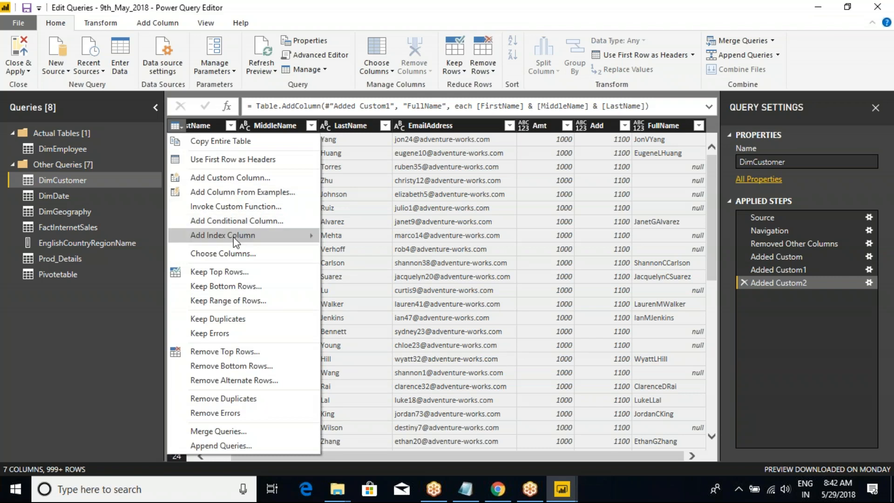
pyautogui.moveTo(218, 241)
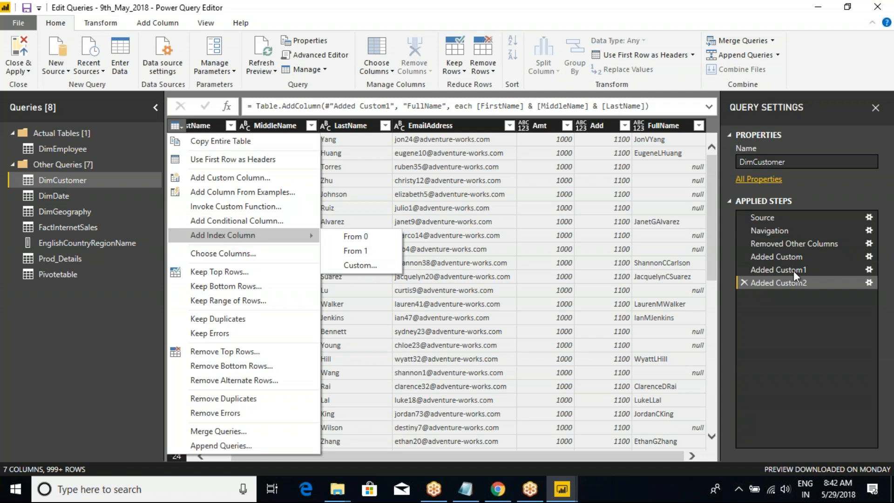
# Remove the FullName, Add and Amt columns from DimCustomer.
pyautogui.click(659, 126)
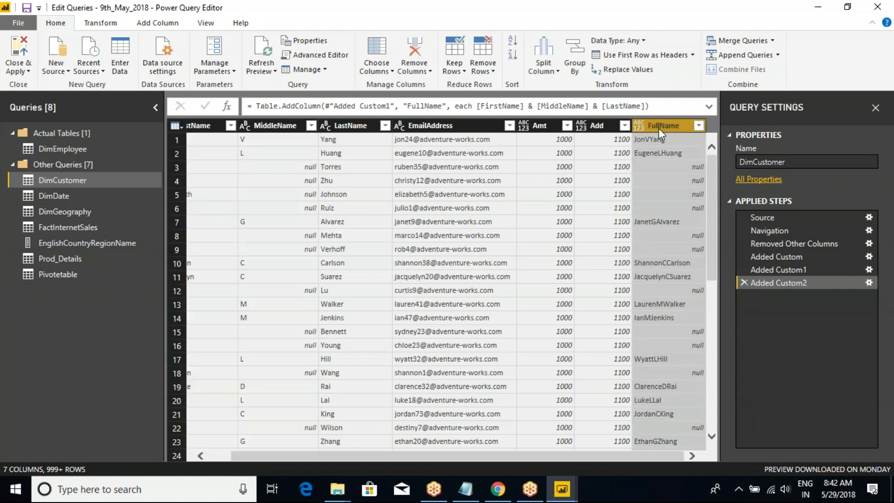
pyautogui.rightClick(667, 127)
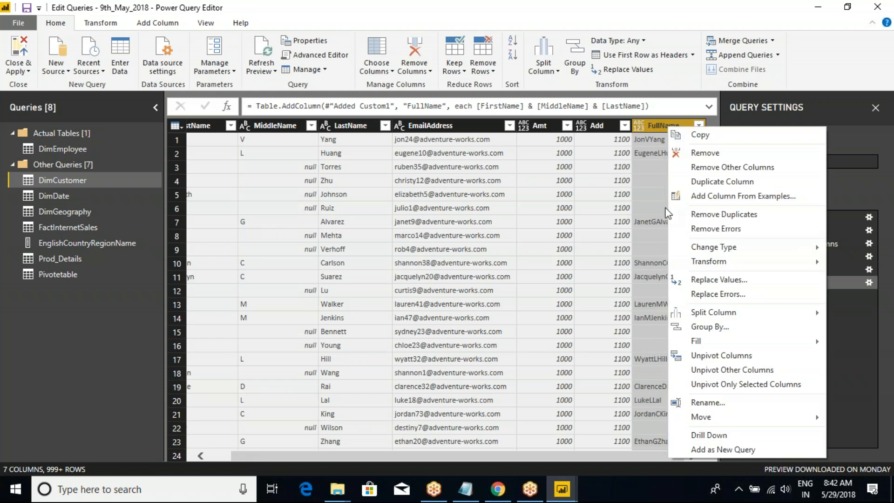
pyautogui.click(706, 153)
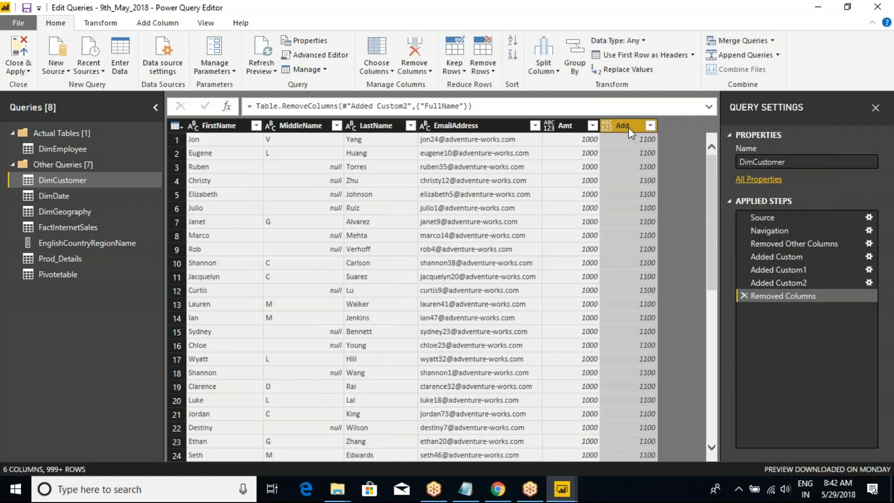
pyautogui.rightClick(629, 127)
pyautogui.click(658, 153)
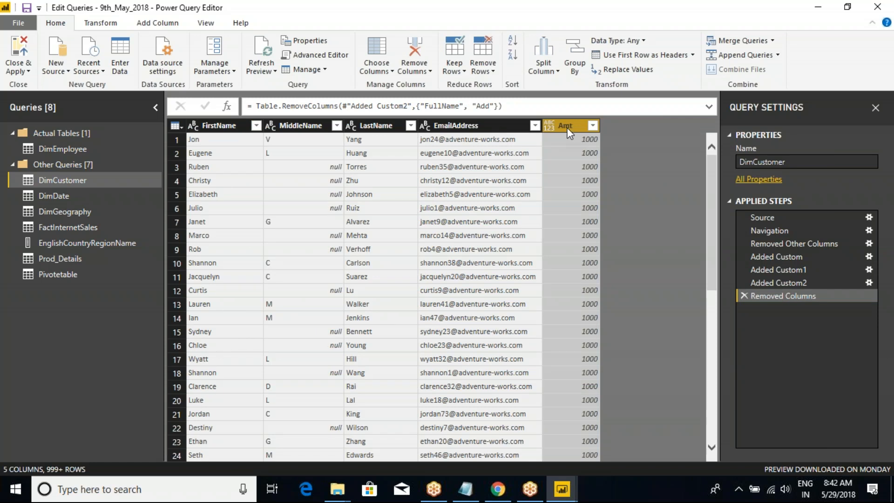
pyautogui.rightClick(567, 128)
pyautogui.click(592, 153)
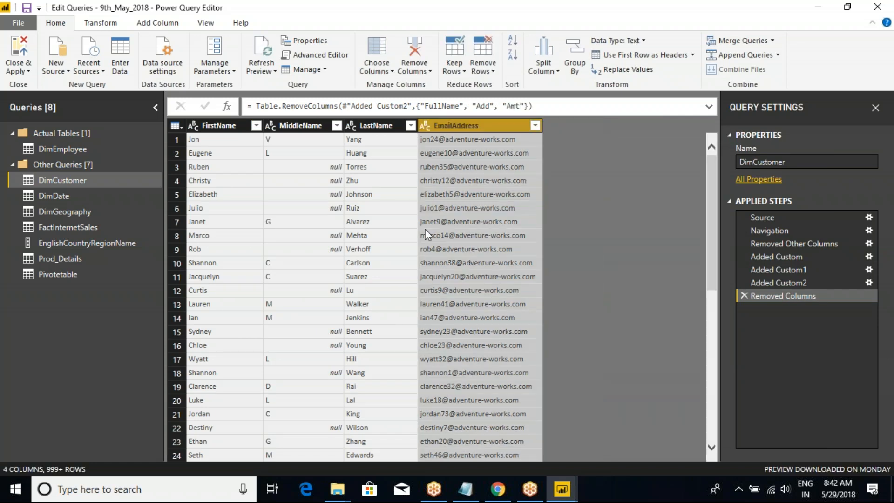
# Add two index columns to DimCustomer, one starting from 0 and the other starting from 1.
pyautogui.click(179, 127)
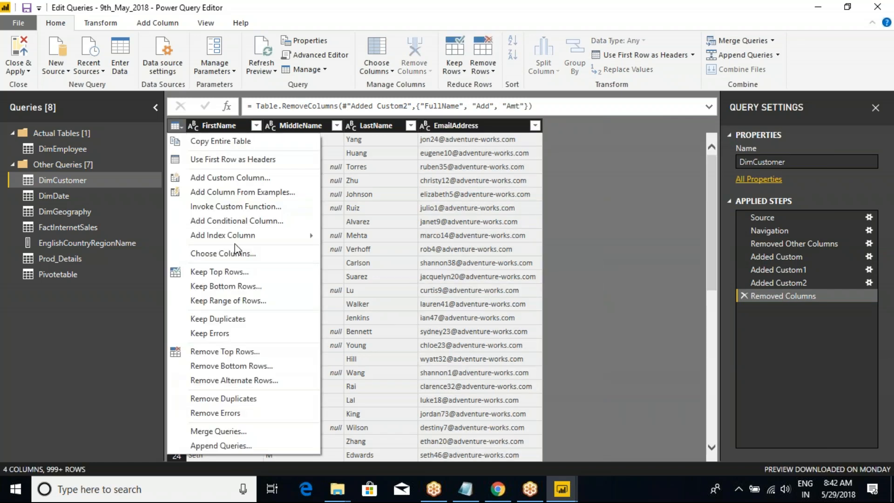
pyautogui.moveTo(233, 235)
pyautogui.click(357, 237)
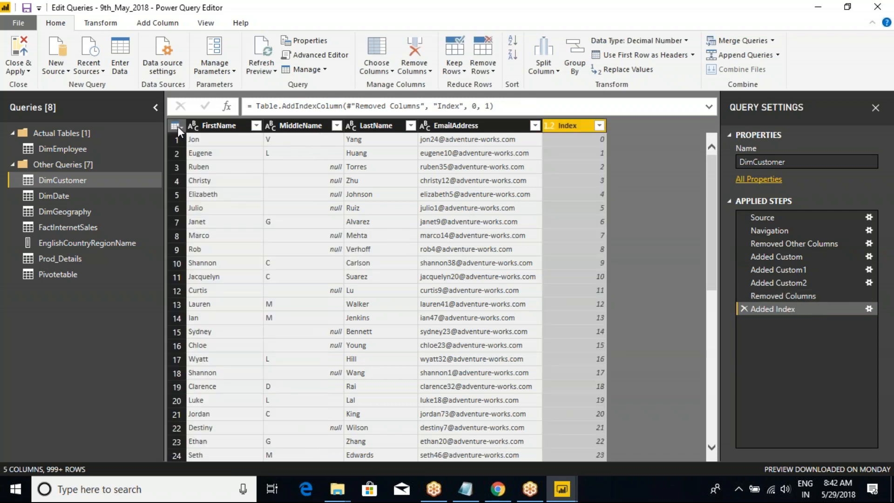
pyautogui.click(177, 127)
pyautogui.moveTo(283, 236)
pyautogui.click(355, 248)
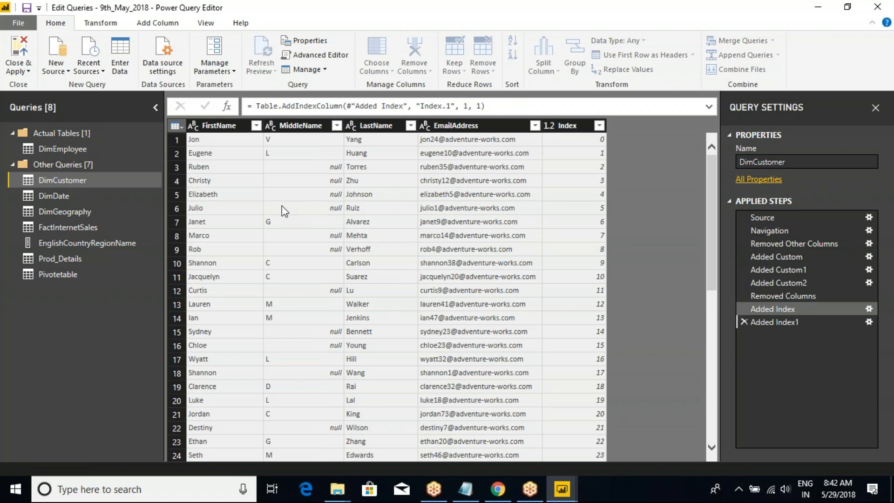
# Add a custom index column to DimCustomer with starting index 10301001 and increment 1.
pyautogui.click(178, 127)
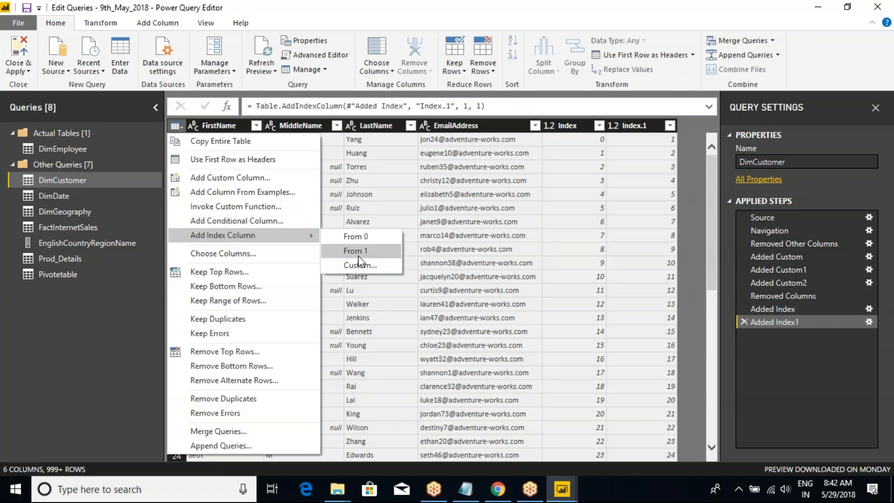
pyautogui.click(359, 264)
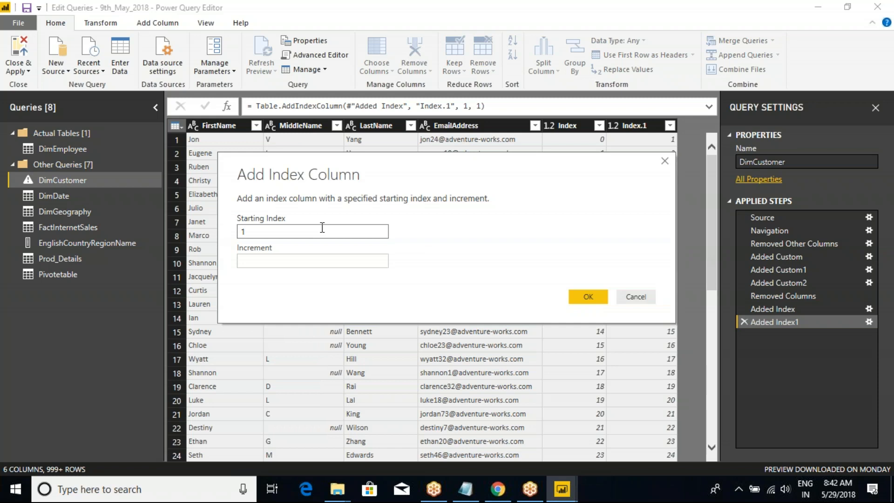
pyautogui.press('BackSpace')
pyautogui.write('10301001')
pyautogui.press('Tab')
pyautogui.write('1')
pyautogui.click(587, 297)
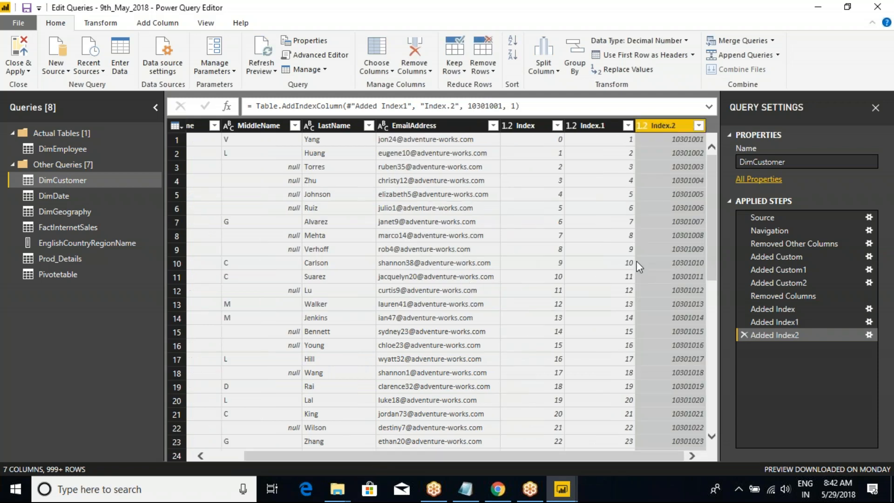
# Compare the numbering of the zero-based Index column with the Index.1 column, marking both with temporary annotations.
pyautogui.hotkey('ctrl', '2')
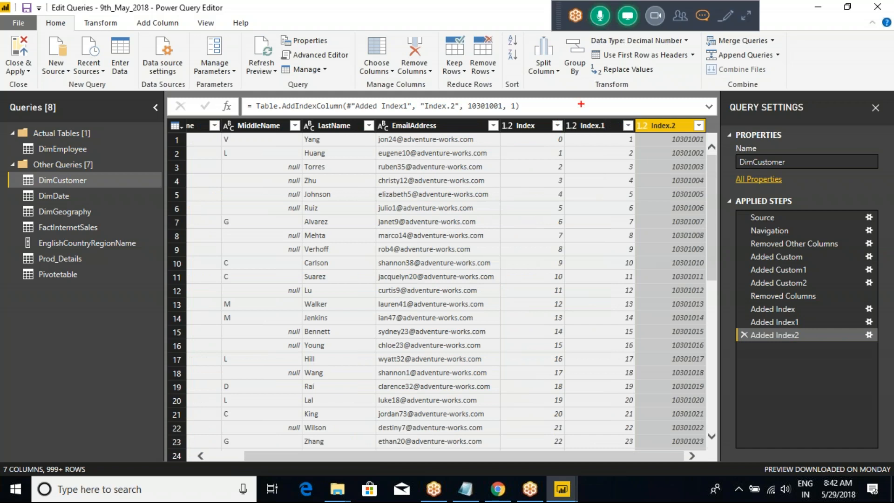
pyautogui.moveTo(496, 115)
pyautogui.mouseDown()
pyautogui.moveTo(528, 137)
pyautogui.moveTo(575, 221)
pyautogui.moveTo(576, 372)
pyautogui.mouseUp()
pyautogui.moveTo(418, 151); pyautogui.dragTo(416, 363)
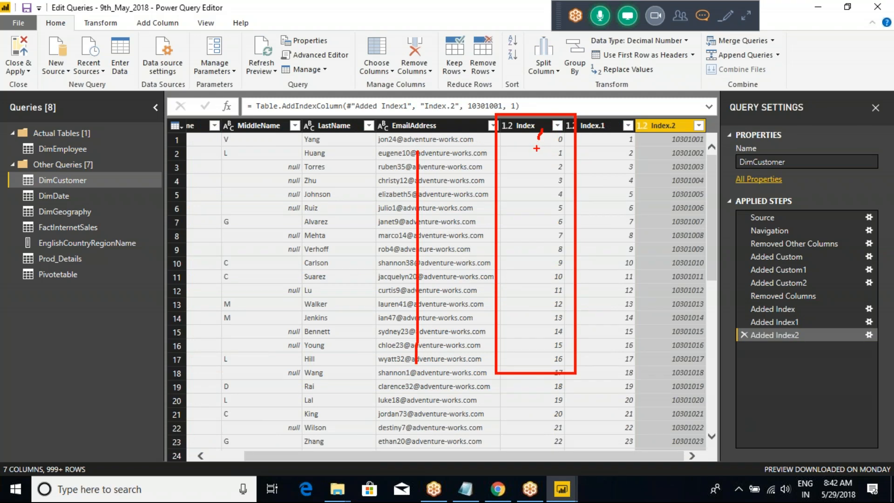
pyautogui.click(536, 152)
pyautogui.click(534, 166)
pyautogui.click(538, 178)
pyautogui.click(539, 199)
pyautogui.click(535, 230)
pyautogui.moveTo(524, 119); pyautogui.dragTo(559, 82)
pyautogui.moveTo(600, 139); pyautogui.dragTo(608, 98)
pyautogui.moveTo(612, 159)
pyautogui.mouseDown()
pyautogui.moveTo(595, 278)
pyautogui.moveTo(599, 368)
pyautogui.mouseUp()
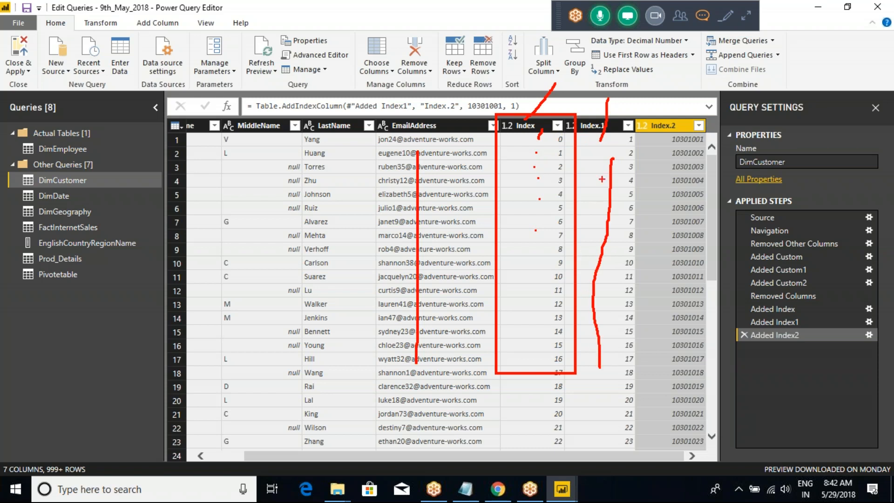
pyautogui.press('Escape')
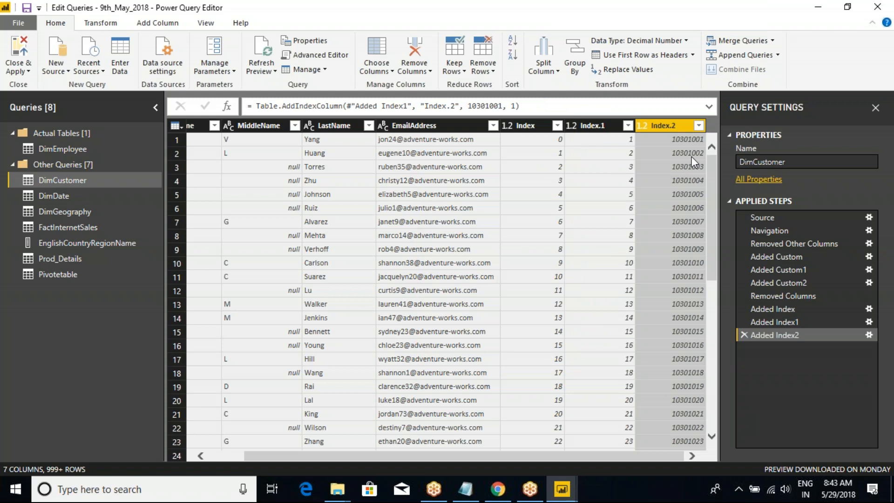
# Examine the first two values of the Index.2 column, marking them with temporary annotations.
pyautogui.hotkey('ctrl', '2')
pyautogui.moveTo(649, 129); pyautogui.dragTo(709, 146)
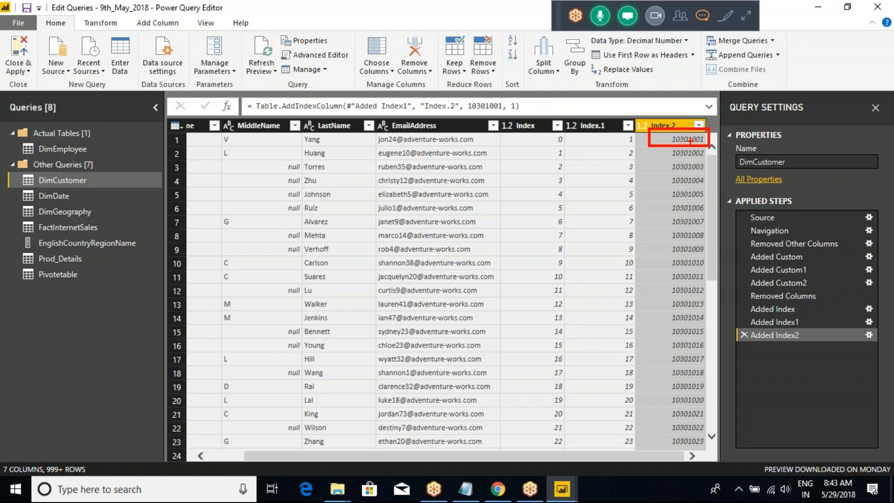
pyautogui.moveTo(690, 158); pyautogui.dragTo(704, 157)
pyautogui.press('Escape')
pyautogui.rightClick(672, 124)
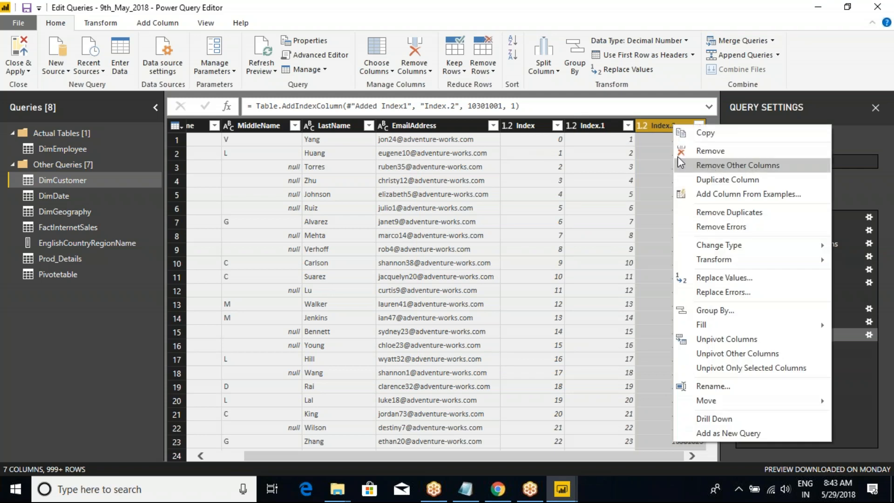
pyautogui.rightClick(652, 130)
pyautogui.rightClick(652, 129)
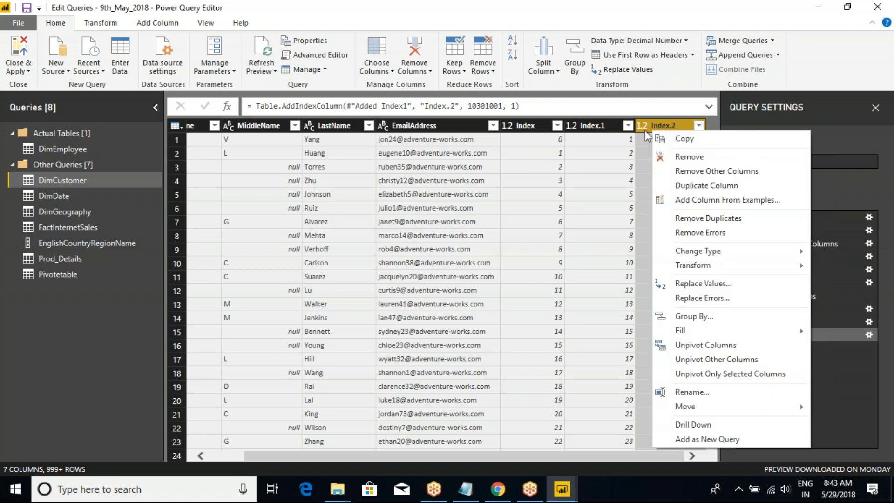
pyautogui.click(644, 130)
pyautogui.moveTo(707, 172); pyautogui.dragTo(694, 131)
pyautogui.click(175, 126)
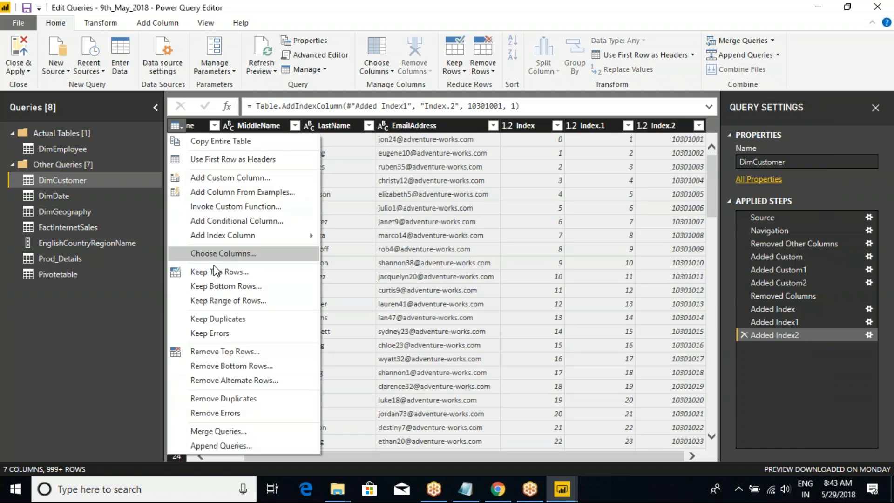
pyautogui.moveTo(226, 238)
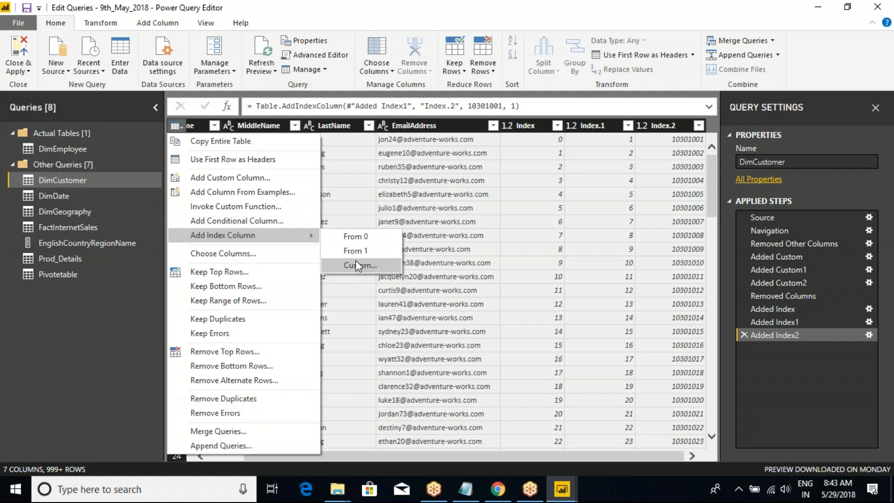
pyautogui.click(658, 127)
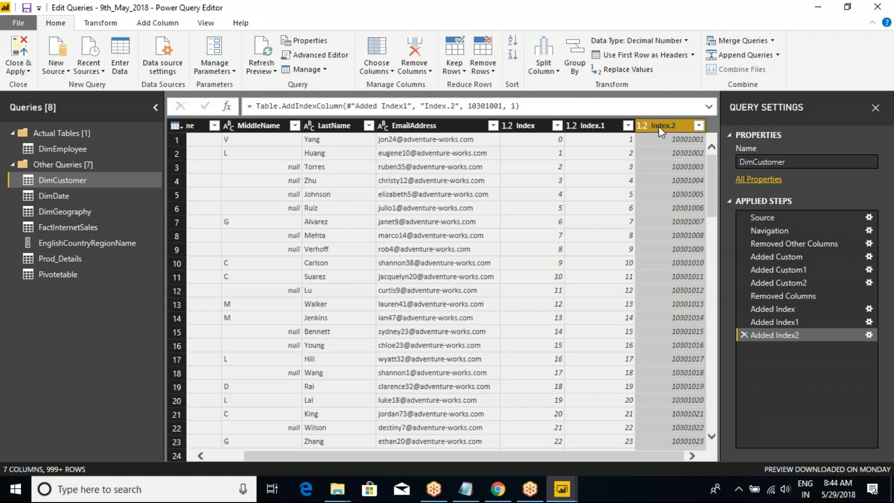
pyautogui.click(739, 55)
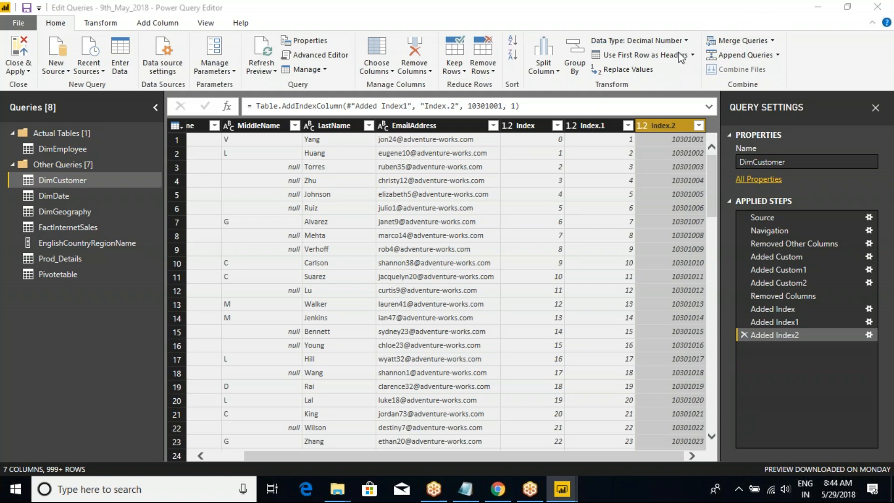
pyautogui.click(177, 126)
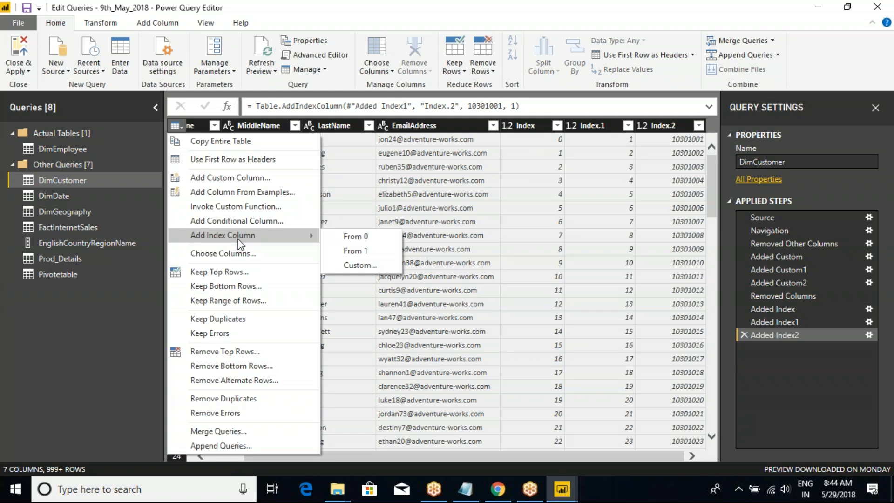
pyautogui.click(321, 14)
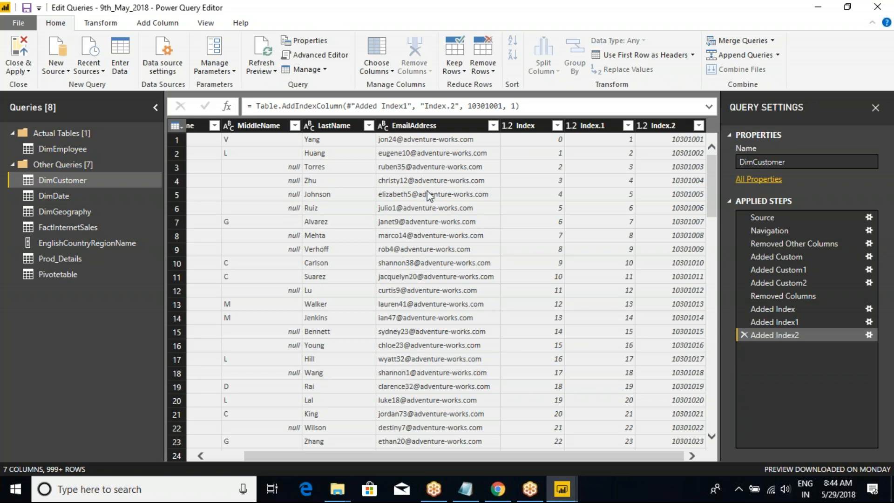
# Remove the Index.2, Index and Index.1 columns from DimCustomer.
pyautogui.click(668, 127)
pyautogui.rightClick(668, 126)
pyautogui.click(680, 153)
pyautogui.click(605, 128)
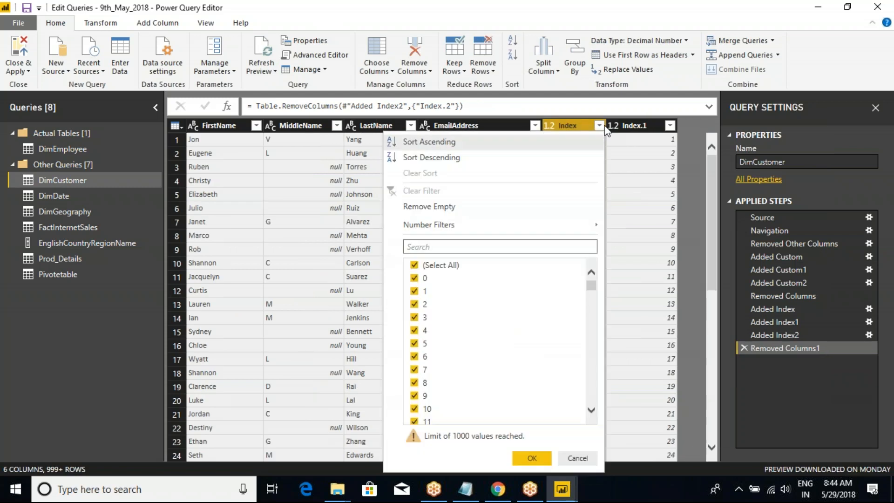
pyautogui.rightClick(579, 128)
pyautogui.click(613, 153)
pyautogui.click(576, 129)
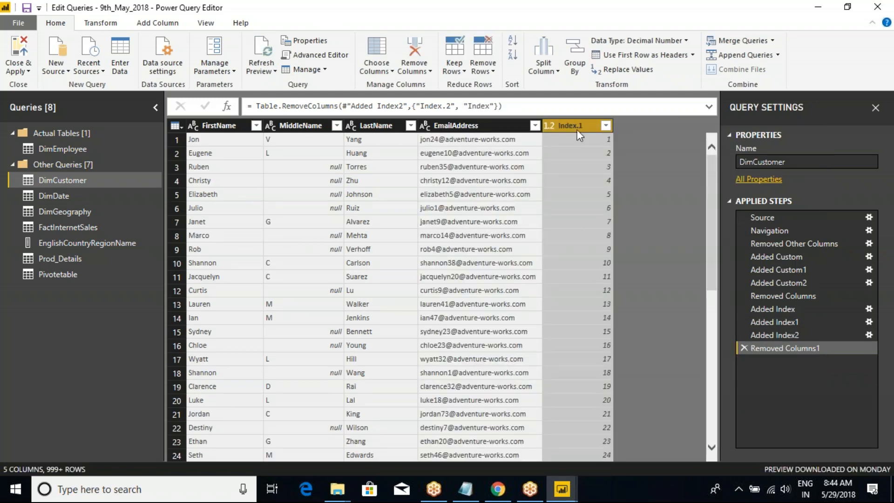
pyautogui.rightClick(576, 125)
pyautogui.click(613, 152)
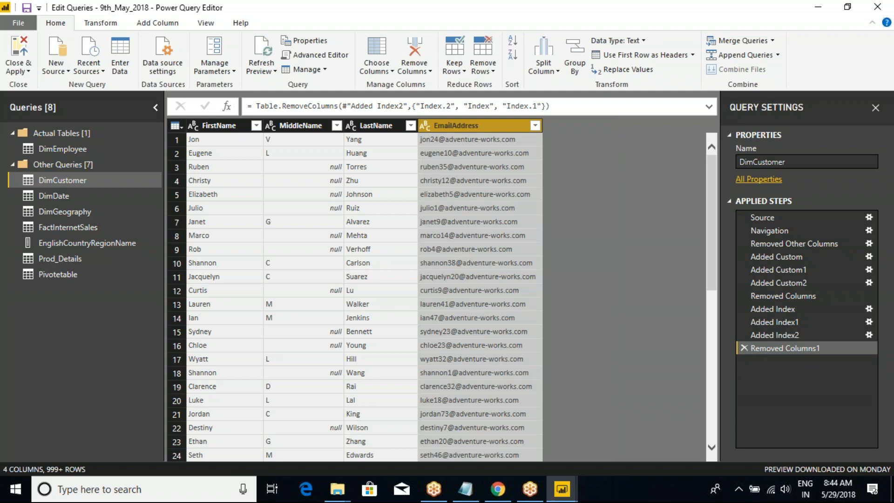
pyautogui.click(181, 130)
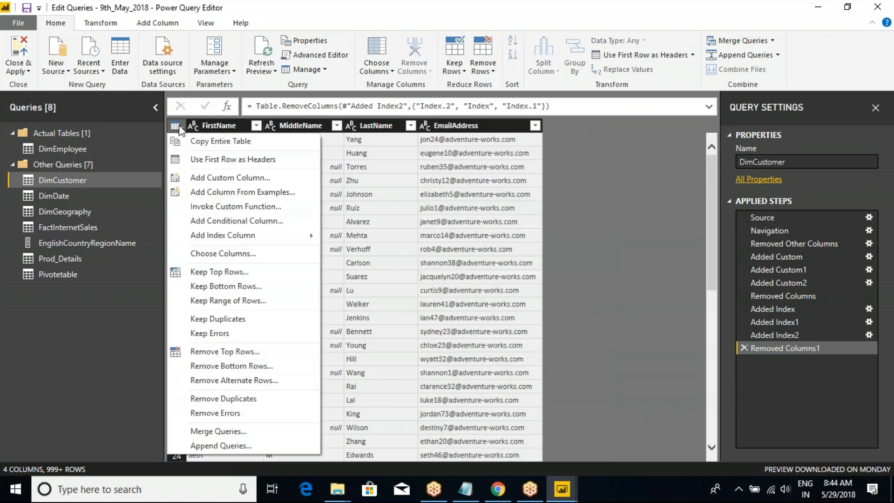
pyautogui.click(230, 252)
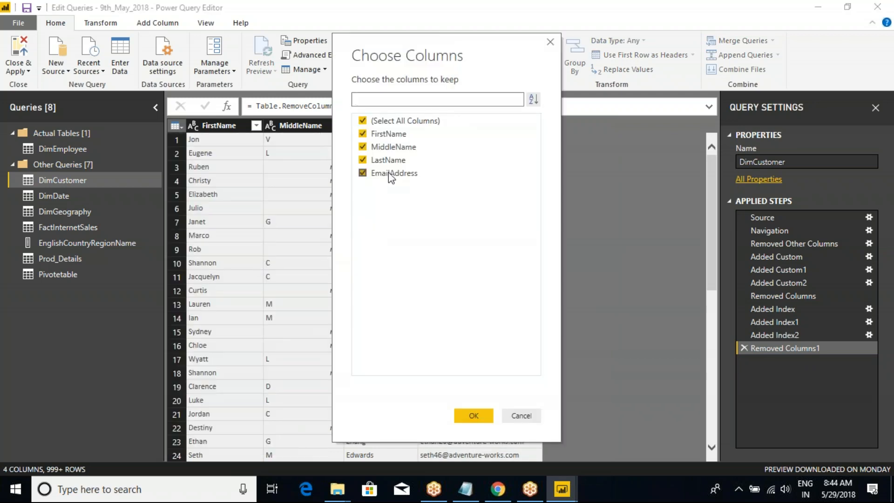
pyautogui.click(363, 121)
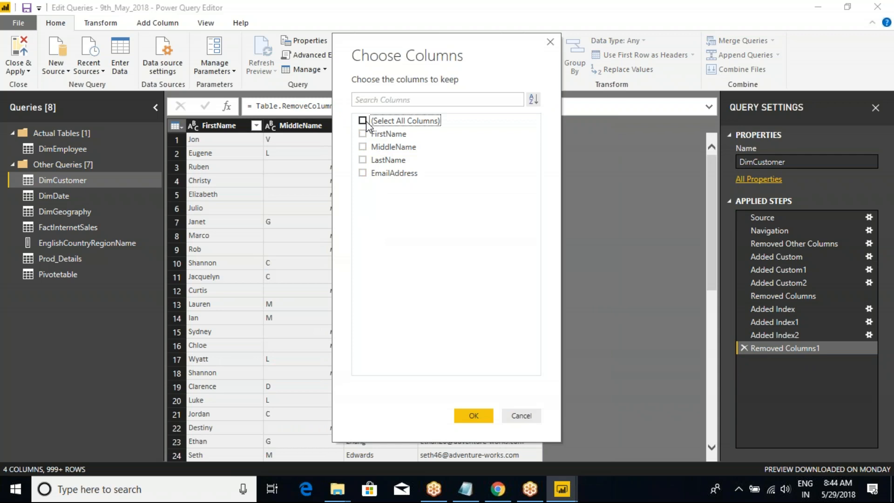
pyautogui.click(519, 416)
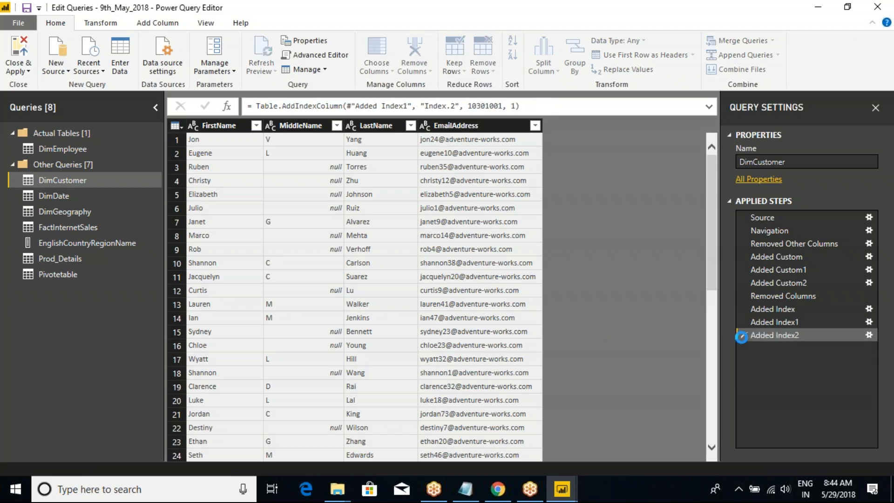
# Delete all applied steps of DimCustomer after Navigation, from Removed Columns1 back through Removed Other Columns.
pyautogui.click(743, 348)
pyautogui.click(744, 335)
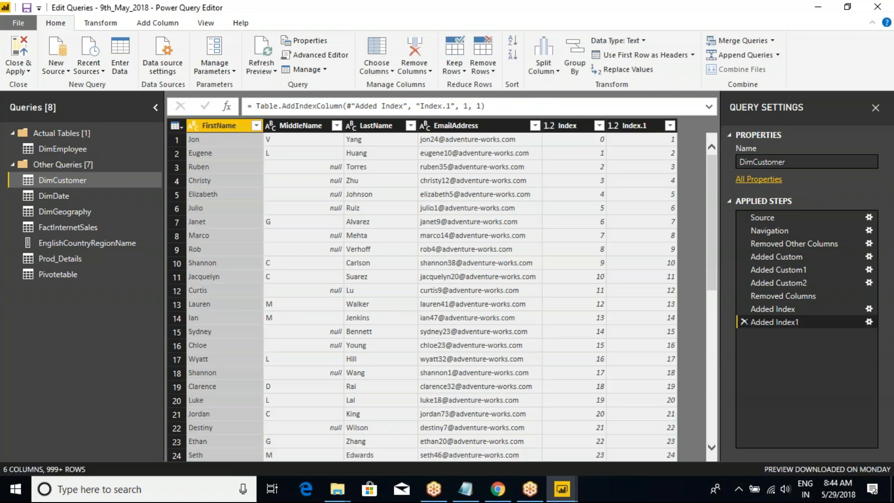
pyautogui.click(744, 322)
pyautogui.click(744, 309)
pyautogui.click(743, 296)
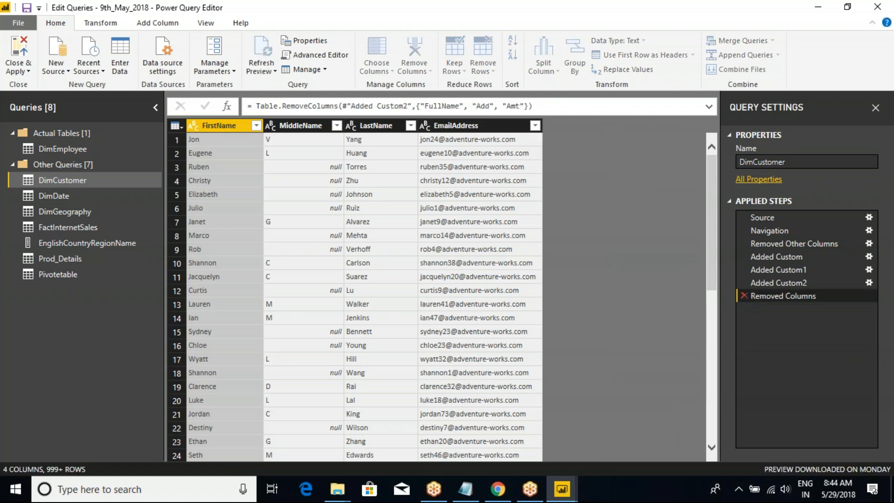
pyautogui.click(744, 283)
pyautogui.click(744, 270)
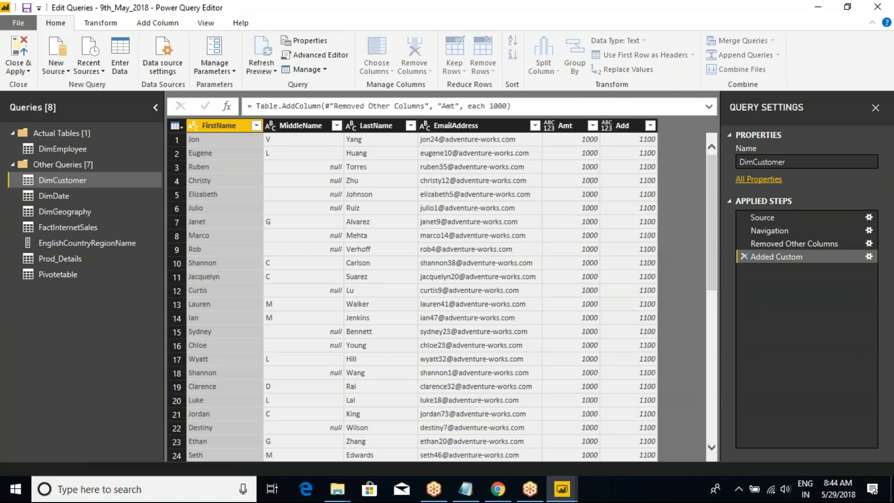
pyautogui.click(744, 256)
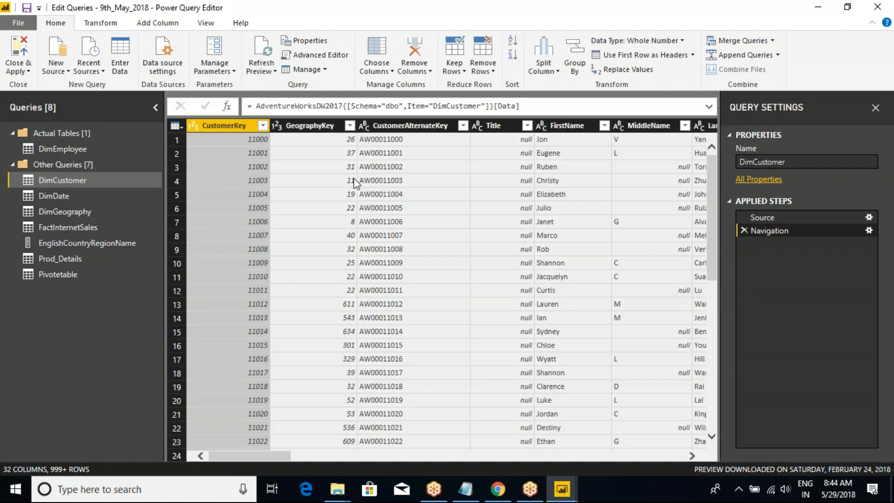
# Choose only the CustomerKey, MaritalStatus, Gender and YearlyIncome columns to keep in DimCustomer.
pyautogui.click(177, 126)
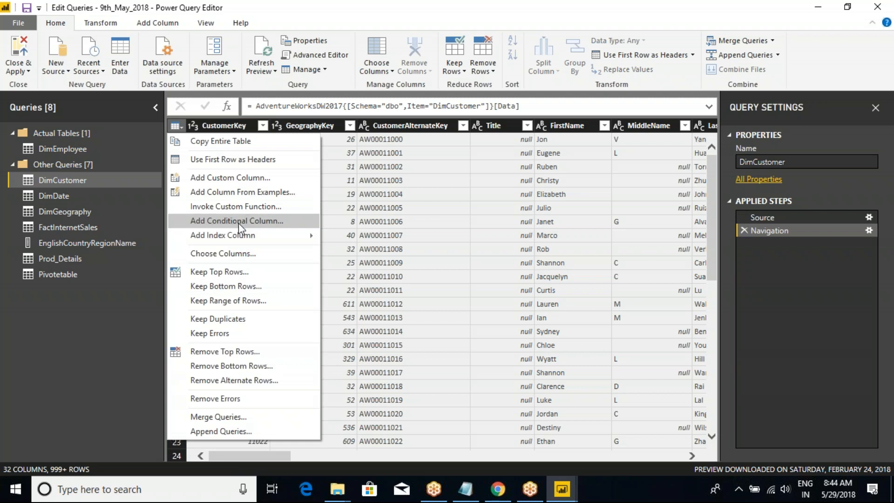
pyautogui.click(244, 253)
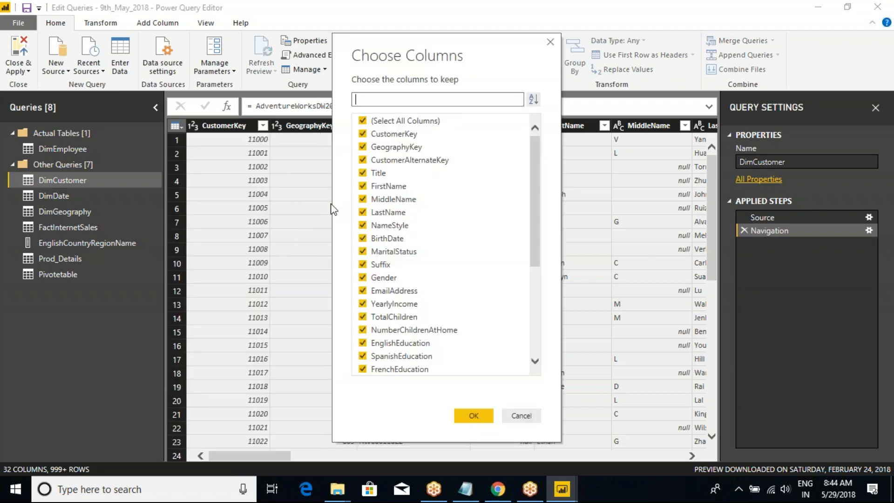
pyautogui.click(362, 121)
pyautogui.click(362, 134)
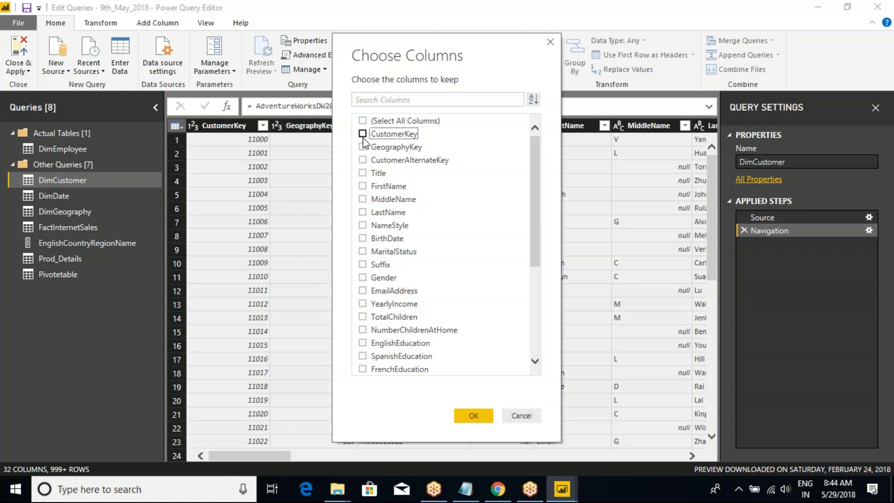
pyautogui.click(362, 251)
pyautogui.click(362, 277)
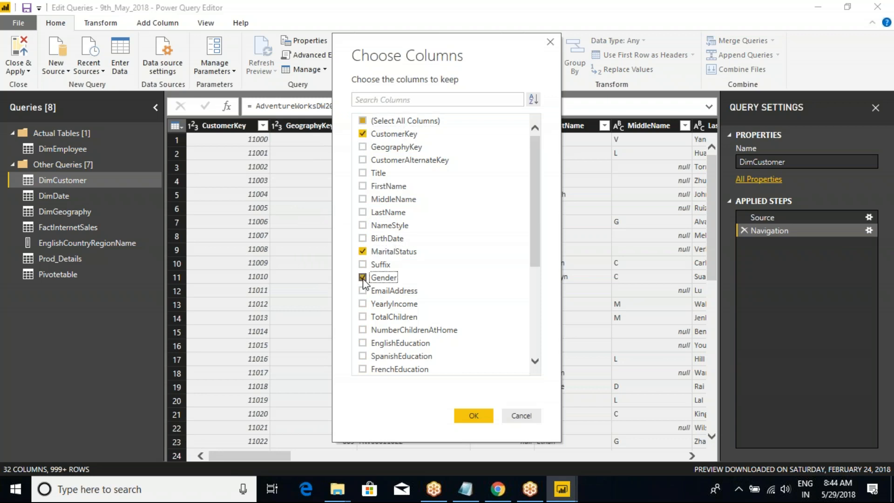
pyautogui.click(362, 290)
pyautogui.click(362, 290)
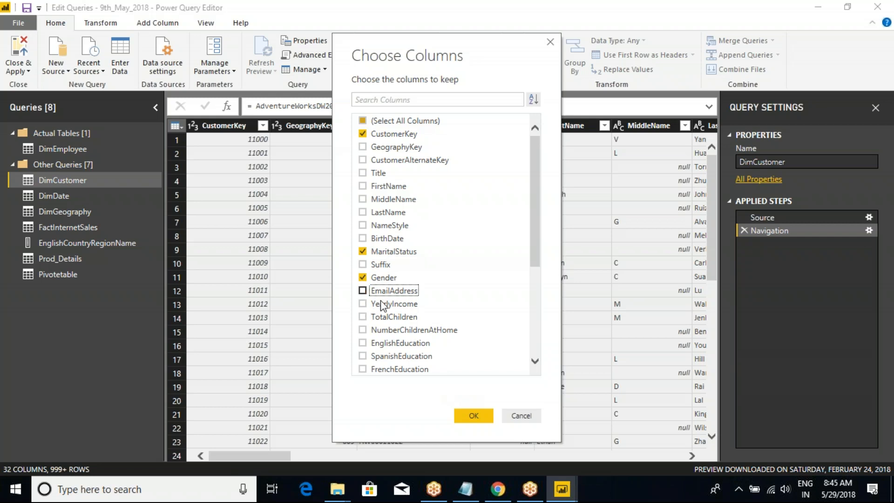
pyautogui.click(362, 303)
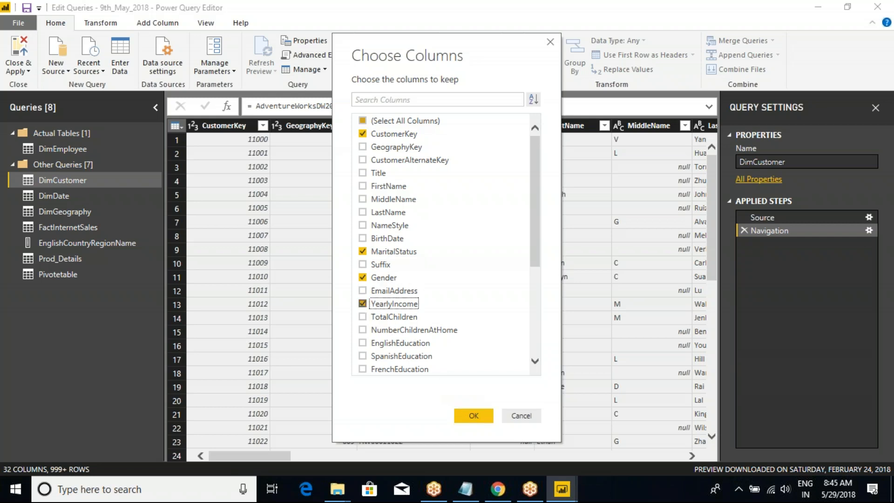
pyautogui.click(469, 416)
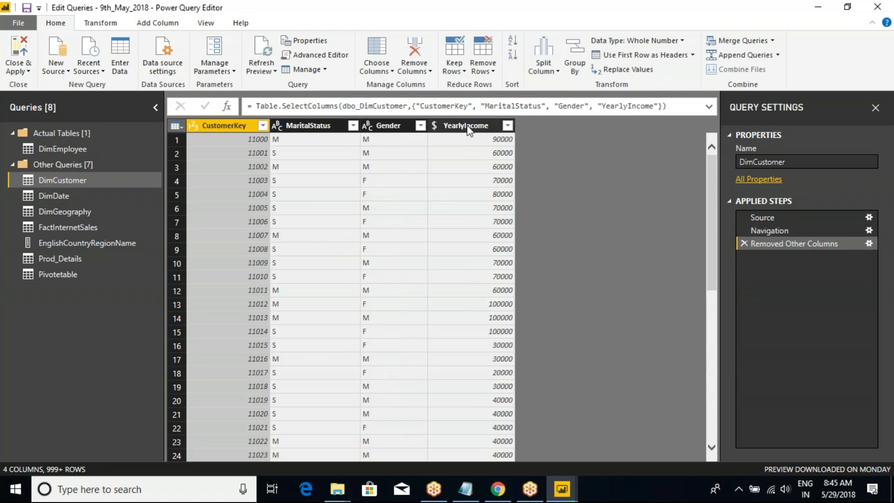
# Examine the Gender column and the empty area after YearlyIncome, linking them with temporary annotations.
pyautogui.click(468, 127)
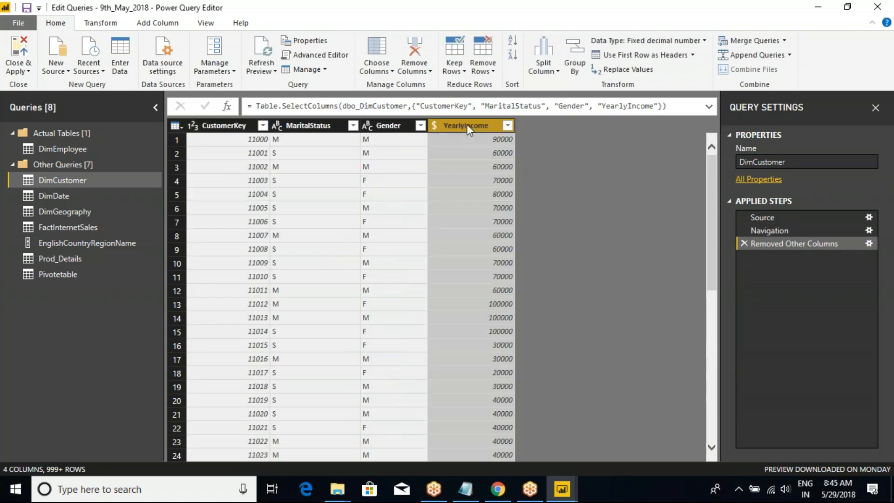
pyautogui.hotkey('ctrl', '2')
pyautogui.moveTo(513, 119)
pyautogui.mouseDown()
pyautogui.moveTo(594, 270)
pyautogui.moveTo(608, 466)
pyautogui.mouseUp()
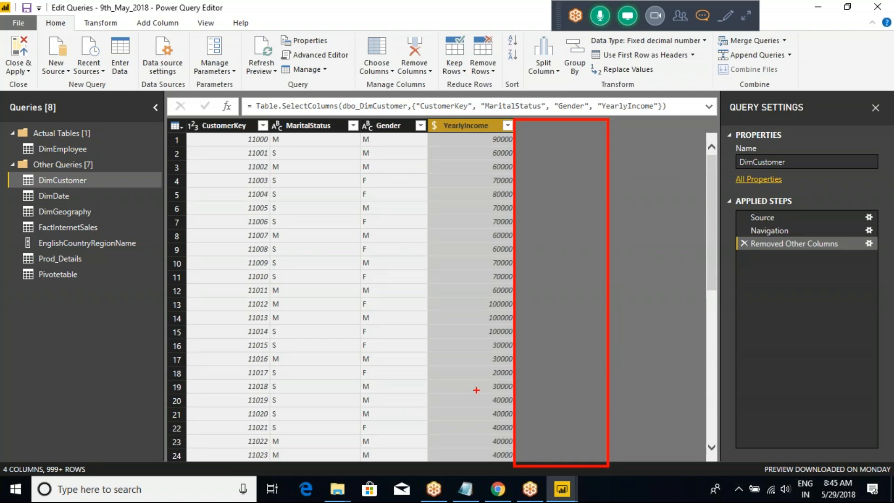
pyautogui.moveTo(348, 115); pyautogui.dragTo(419, 456)
pyautogui.moveTo(403, 113)
pyautogui.mouseDown()
pyautogui.moveTo(437, 55)
pyautogui.moveTo(637, 125)
pyautogui.mouseUp()
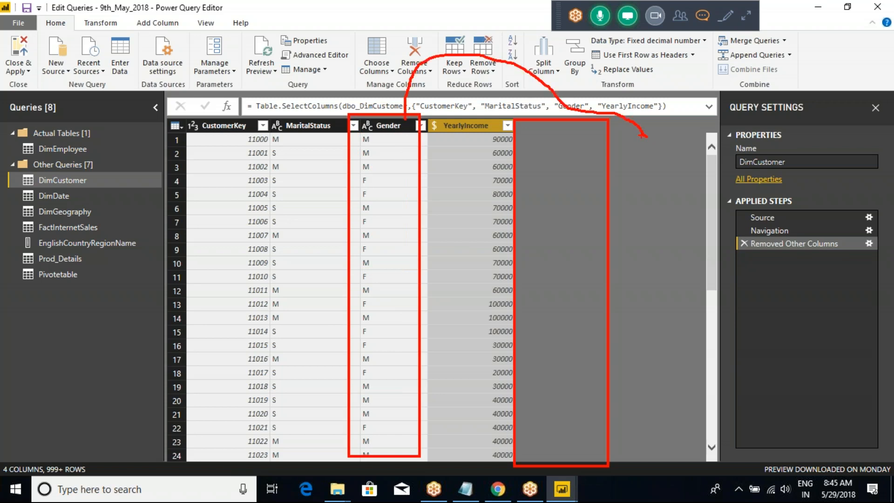
pyautogui.moveTo(515, 110); pyautogui.dragTo(392, 138)
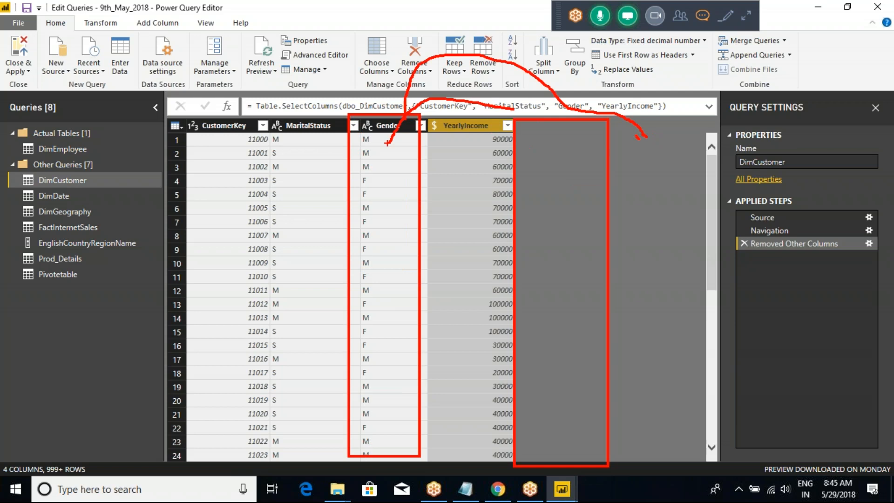
pyautogui.press('Escape')
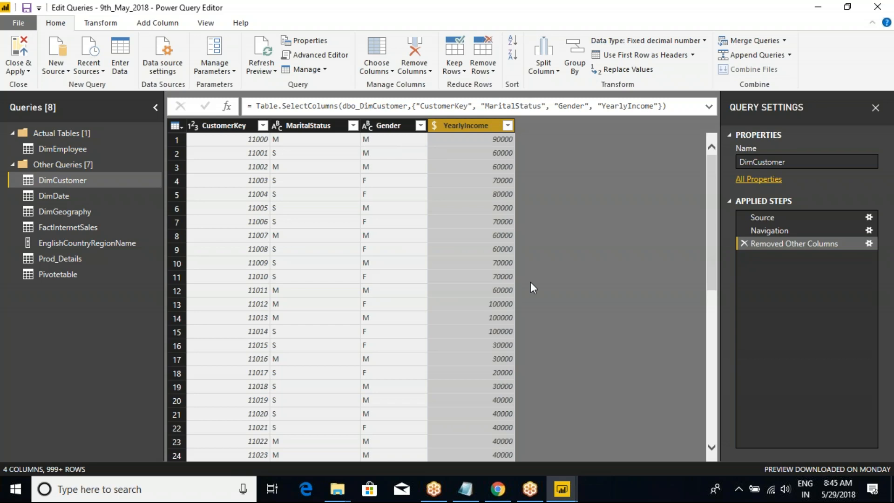
pyautogui.click(379, 126)
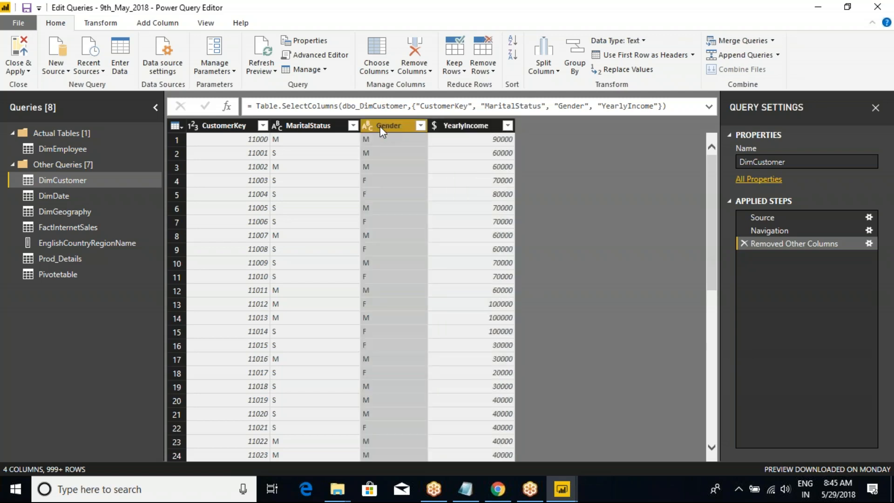
pyautogui.click(474, 125)
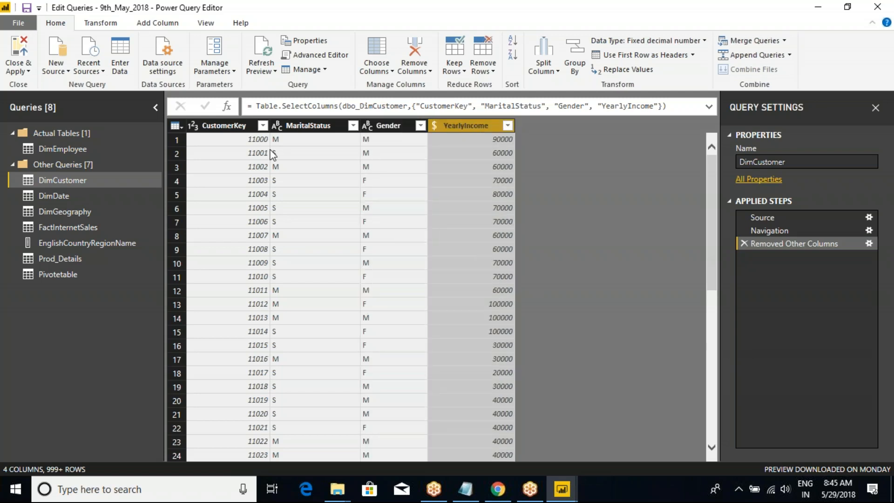
# Start adding a conditional column to DimCustomer and name it Gender_New.
pyautogui.click(176, 126)
pyautogui.click(233, 253)
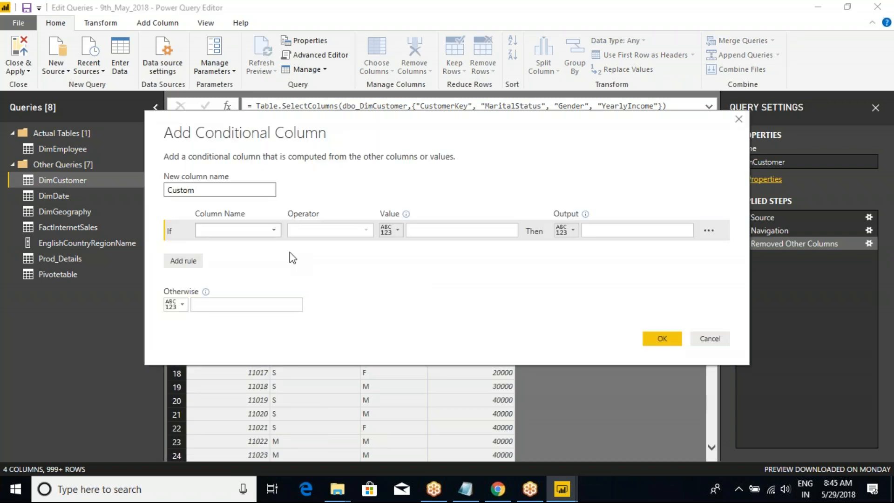
pyautogui.doubleClick(183, 189)
pyautogui.write('Gender_New')
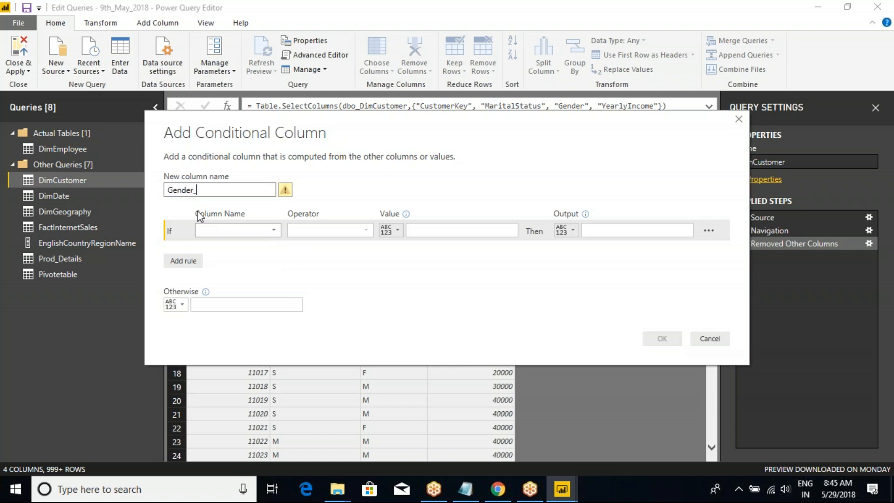
# Define the condition so that Gender equals M outputs Male.
pyautogui.click(224, 230)
pyautogui.click(215, 270)
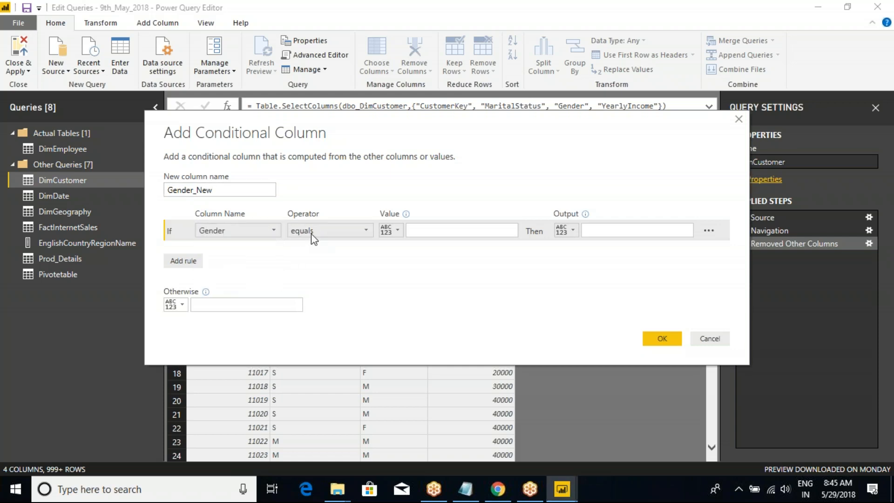
pyautogui.click(356, 226)
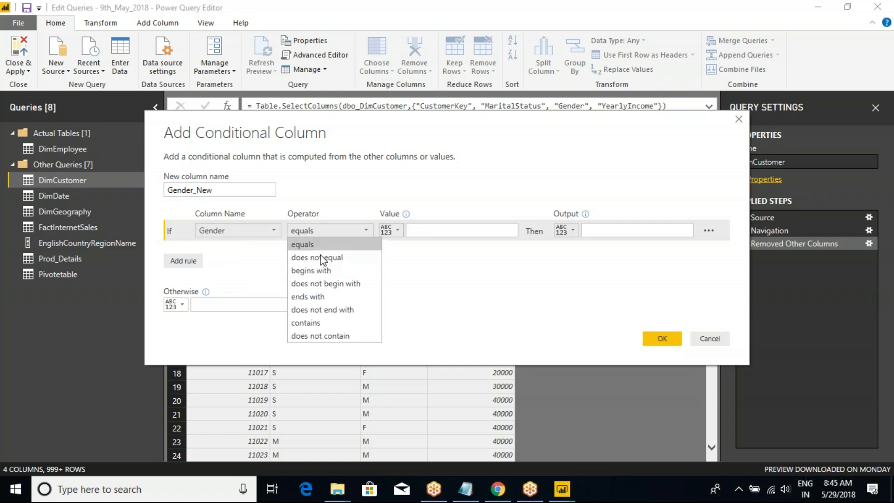
pyautogui.click(350, 233)
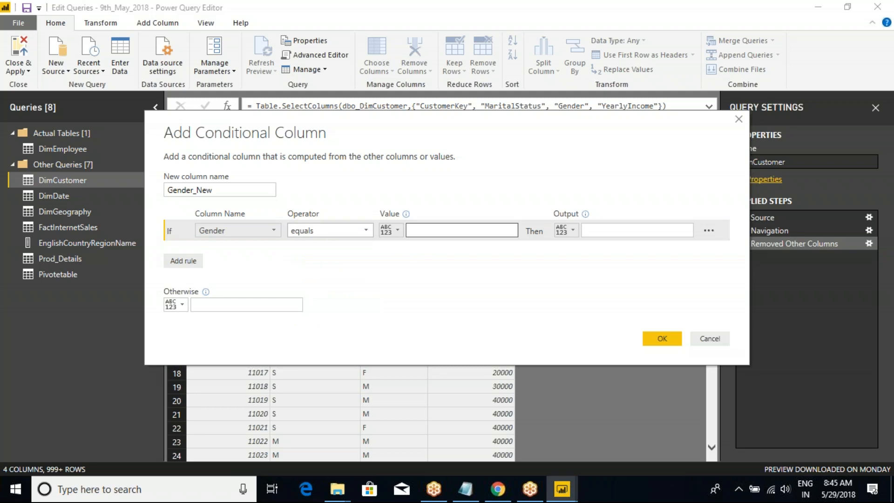
pyautogui.click(411, 229)
pyautogui.write('M')
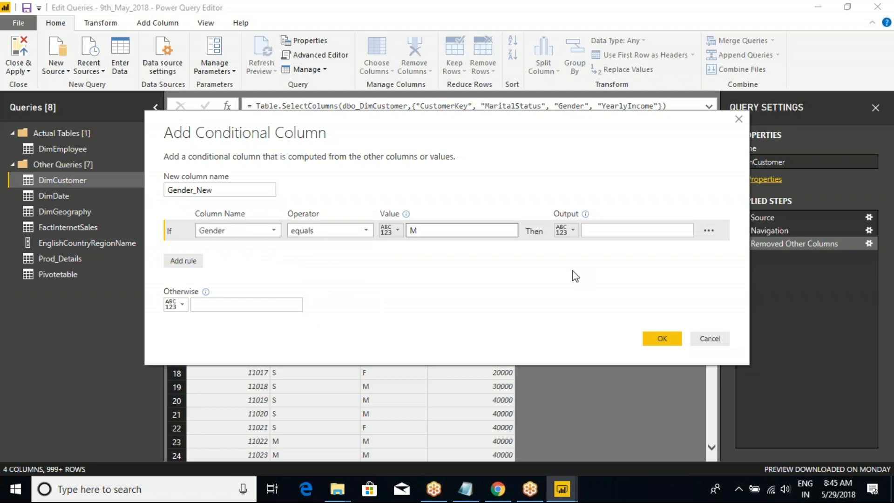
pyautogui.click(615, 232)
pyautogui.write('male')
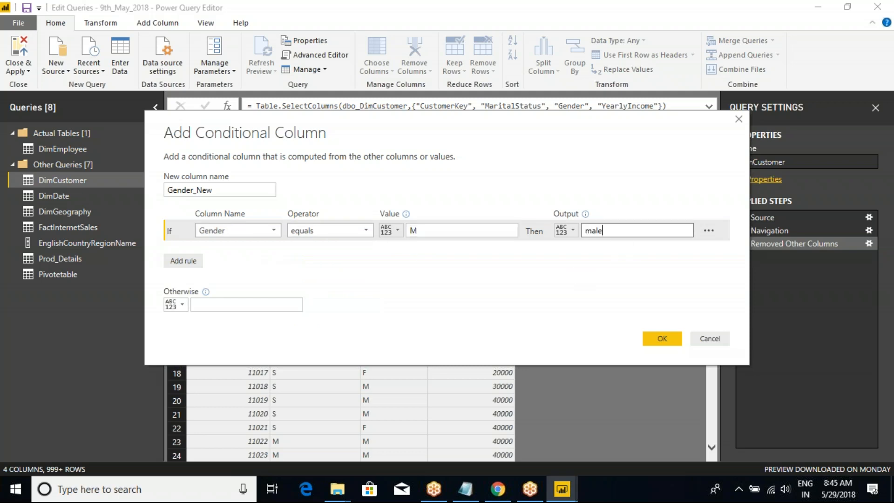
pyautogui.press('BackSpace')
pyautogui.press('BackSpace')
pyautogui.press('BackSpace')
pyautogui.write('Male')
# Set the otherwise output to NA and create the Gender_New conditional column.
pyautogui.click(225, 305)
pyautogui.write('NA')
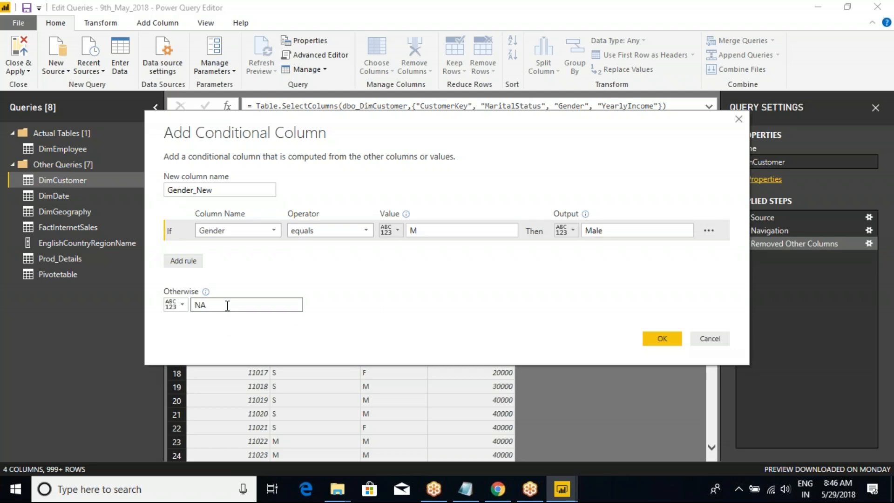
pyautogui.click(661, 338)
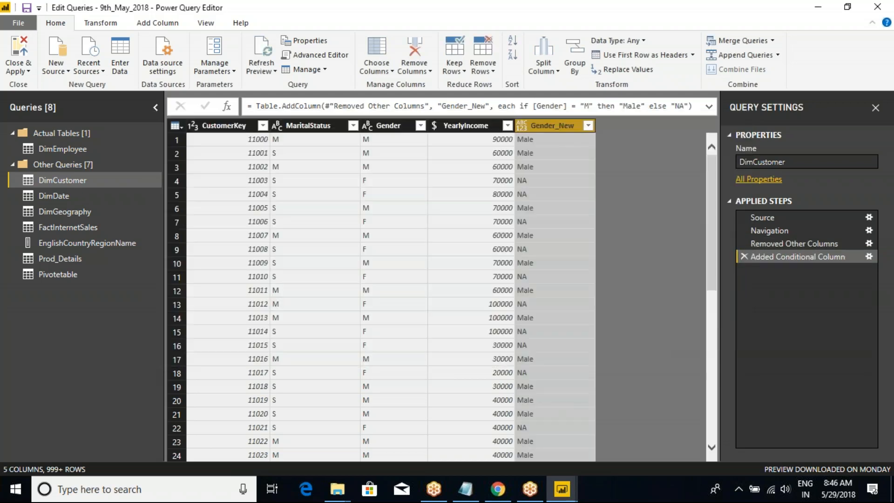
pyautogui.click(378, 141)
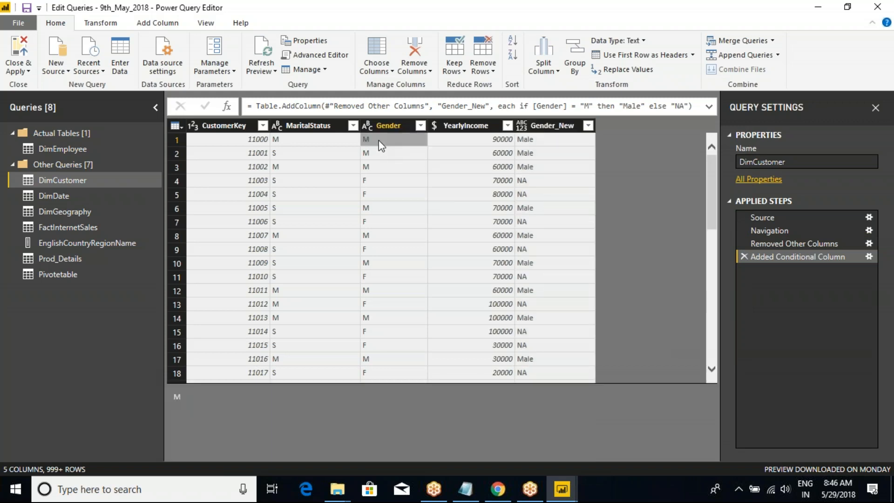
# Compare the Gender values in several rows with the matching outputs in the Gender_New column.
pyautogui.click(557, 142)
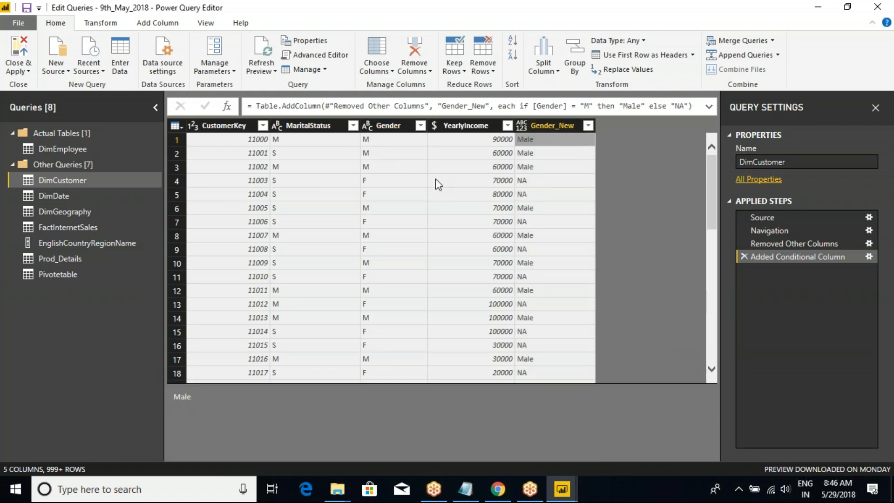
pyautogui.click(377, 183)
pyautogui.click(532, 182)
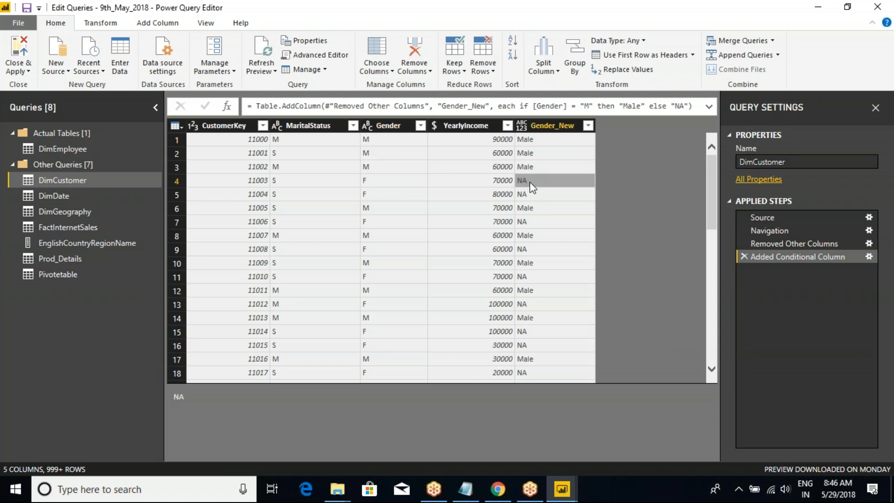
pyautogui.click(389, 184)
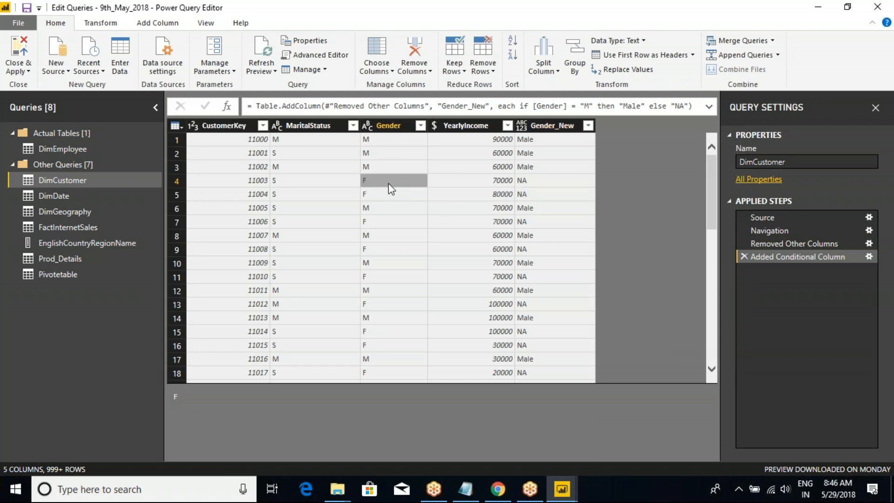
pyautogui.click(549, 127)
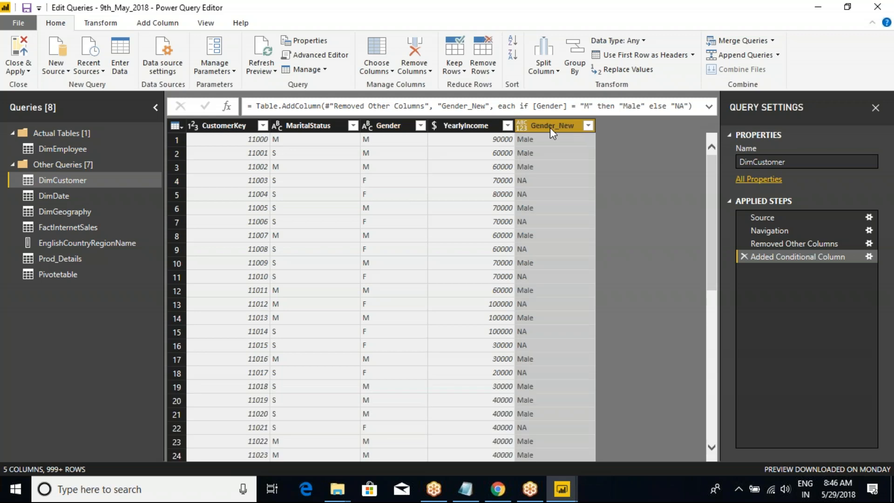
pyautogui.click(868, 257)
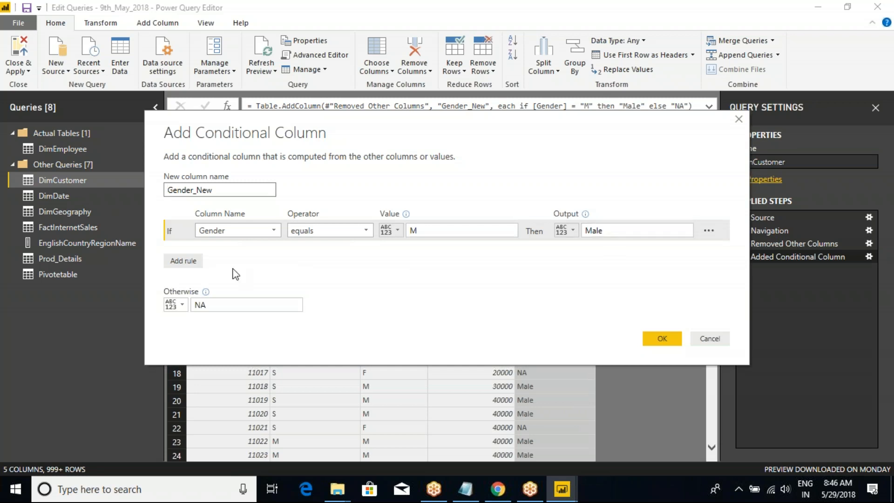
pyautogui.click(181, 262)
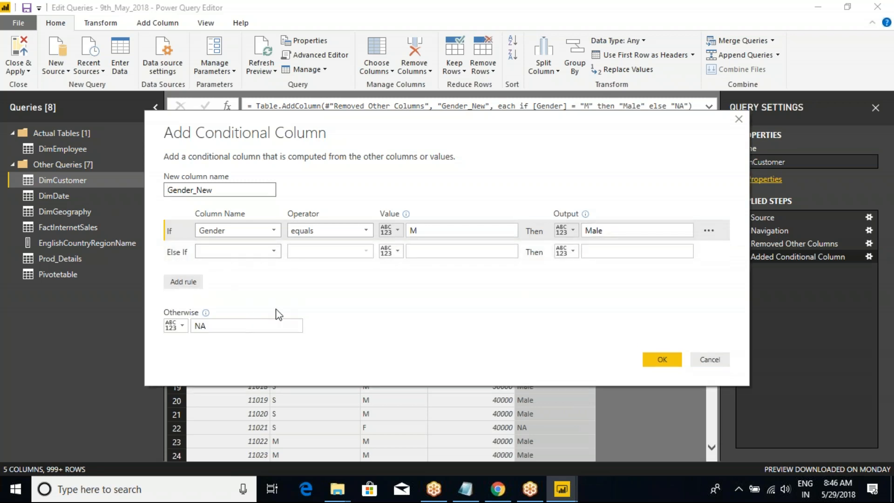
pyautogui.click(227, 252)
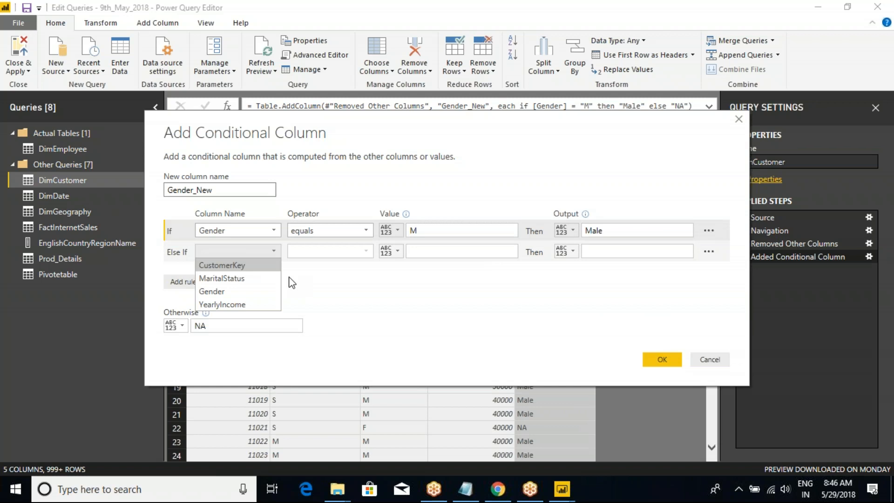
pyautogui.click(354, 285)
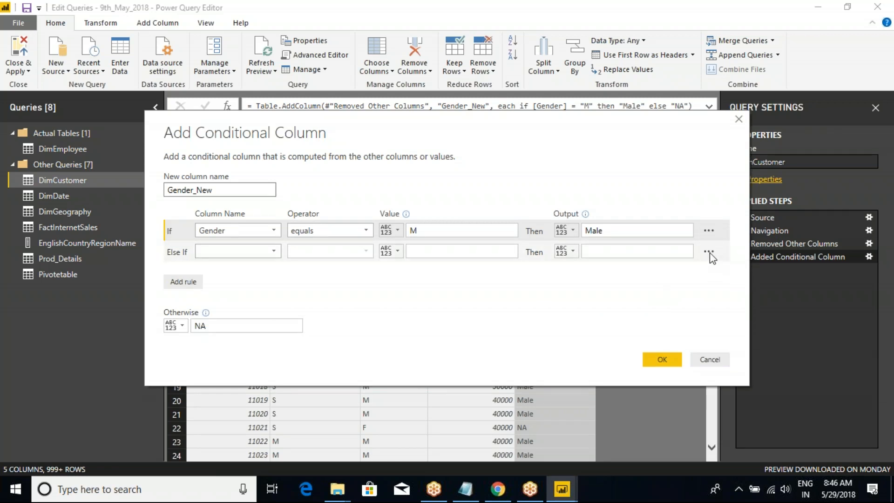
pyautogui.click(708, 252)
pyautogui.click(743, 261)
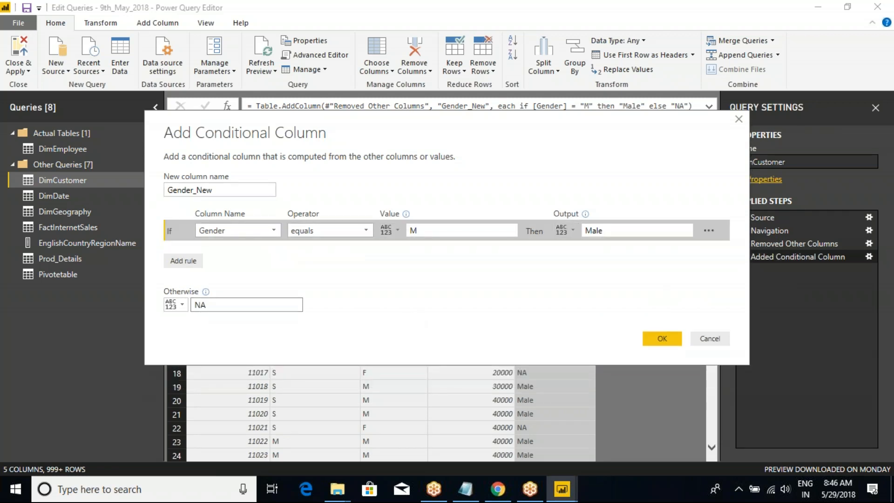
# Change the otherwise output of the Gender_New conditional column to Female and check the resulting values.
pyautogui.doubleClick(205, 306)
pyautogui.write('Female')
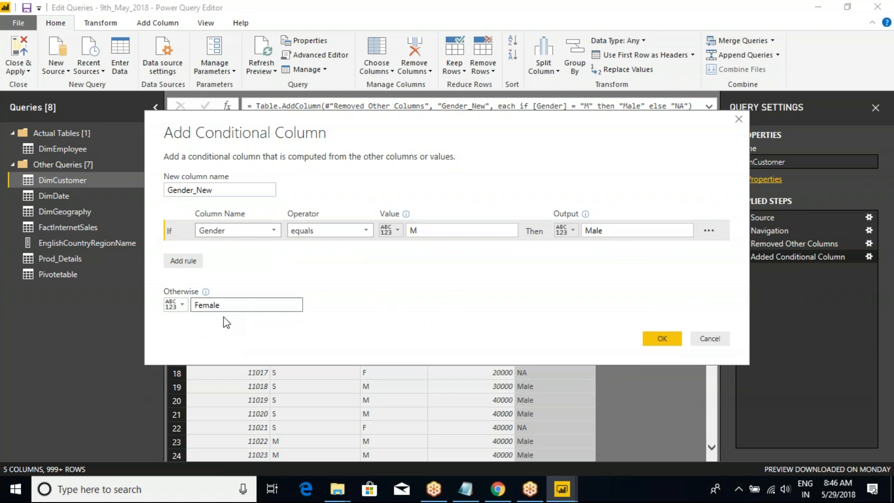
pyautogui.click(656, 342)
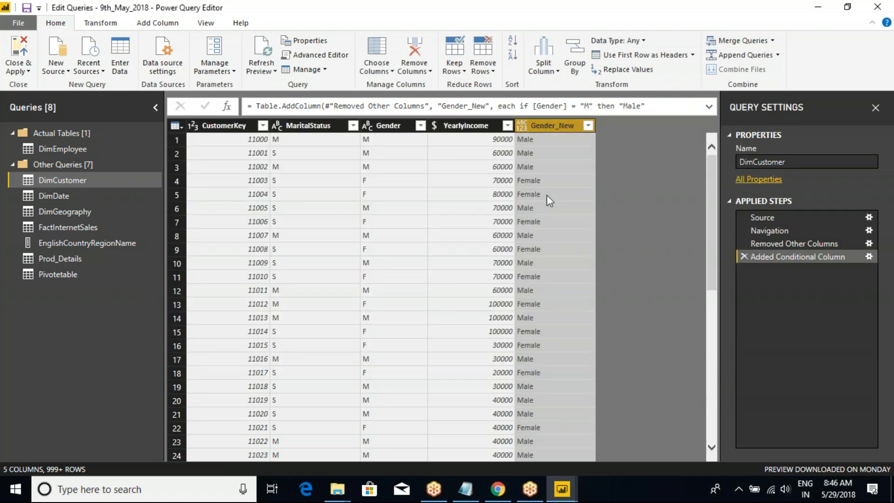
pyautogui.click(531, 181)
pyautogui.click(539, 262)
pyautogui.click(540, 277)
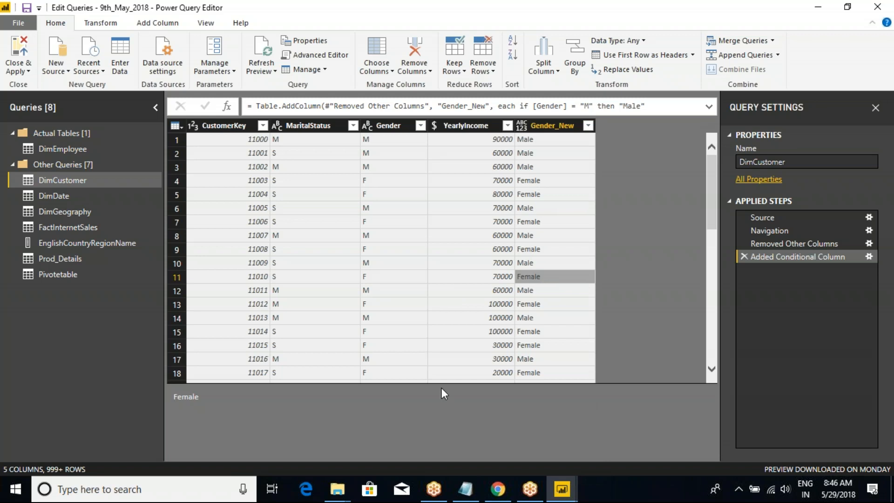
# Edit the Gender_New conditional column and add an else-if rule so that Gender equals F outputs Female.
pyautogui.click(868, 257)
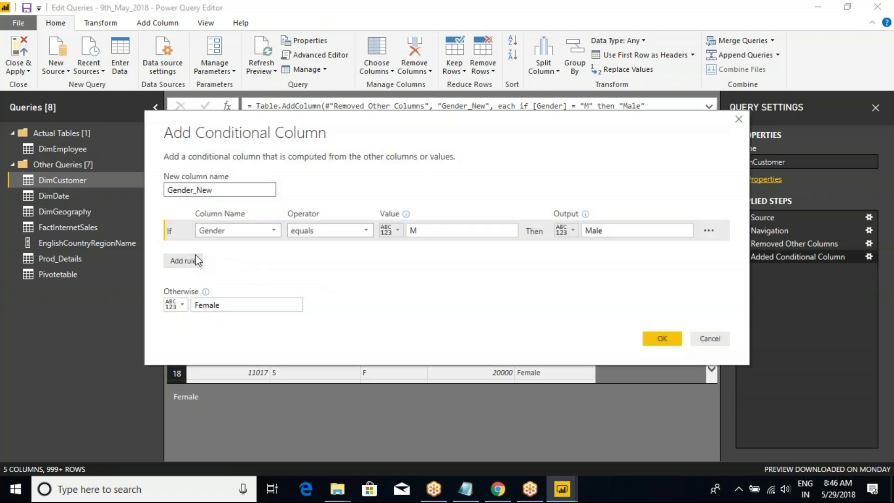
pyautogui.click(183, 260)
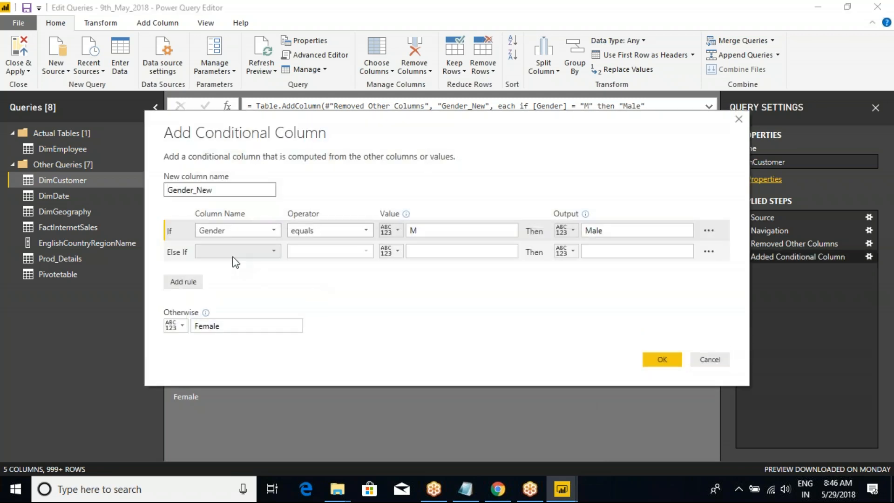
pyautogui.click(231, 252)
pyautogui.click(233, 290)
pyautogui.click(423, 246)
pyautogui.write('F')
pyautogui.click(595, 251)
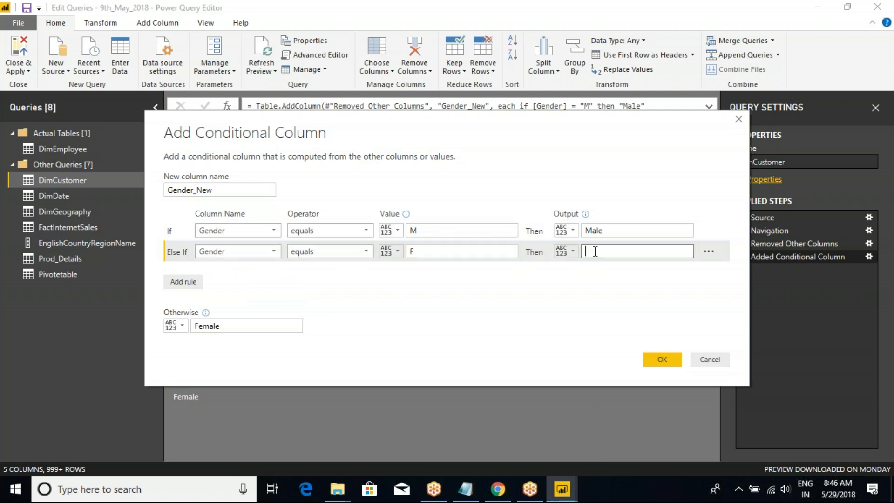
pyautogui.write('Female')
# Set the otherwise output of Gender_New to NA and apply the edited conditional column.
pyautogui.click(234, 325)
pyautogui.hotkey('shift', 'Left')
pyautogui.hotkey('shift', 'Left')
pyautogui.hotkey('shift', 'Left')
pyautogui.hotkey('shift', 'Left')
pyautogui.hotkey('shift', 'Left')
pyautogui.hotkey('shift', 'Left')
pyautogui.write('NA')
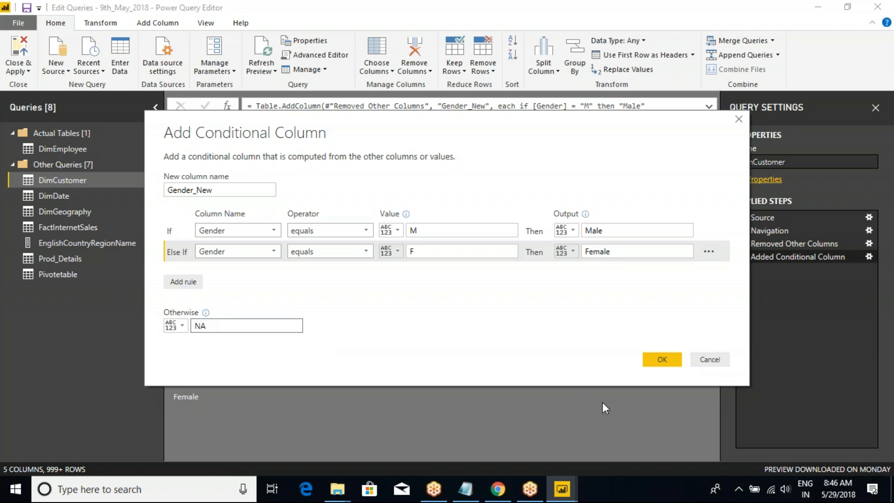
pyautogui.click(656, 359)
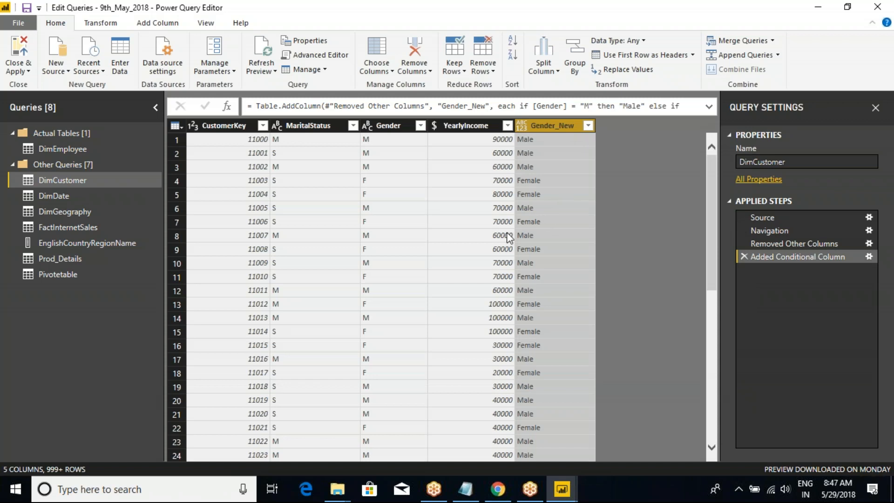
# Examine the Gender_New formula, circling its Gender equals M condition with a temporary annotation.
pyautogui.hotkey('ctrl', '2')
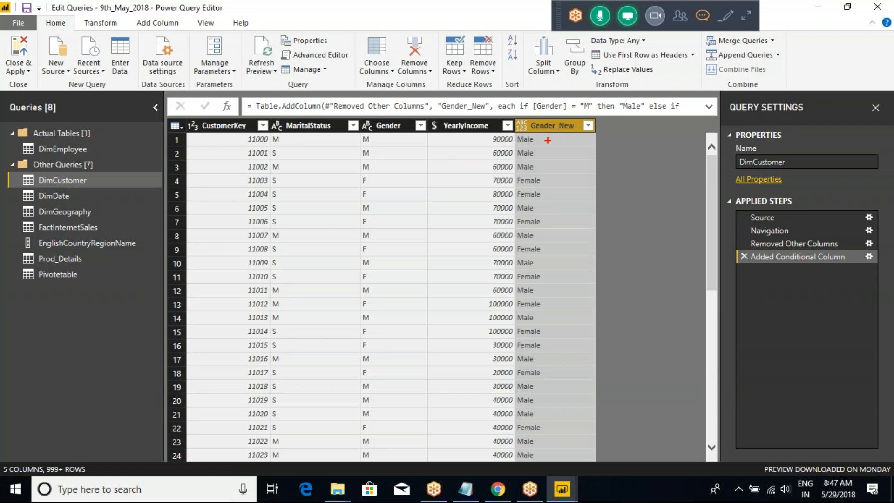
pyautogui.moveTo(548, 140)
pyautogui.mouseDown()
pyautogui.moveTo(579, 123)
pyautogui.moveTo(528, 116)
pyautogui.moveTo(590, 123)
pyautogui.moveTo(581, 90)
pyautogui.moveTo(525, 96)
pyautogui.mouseUp()
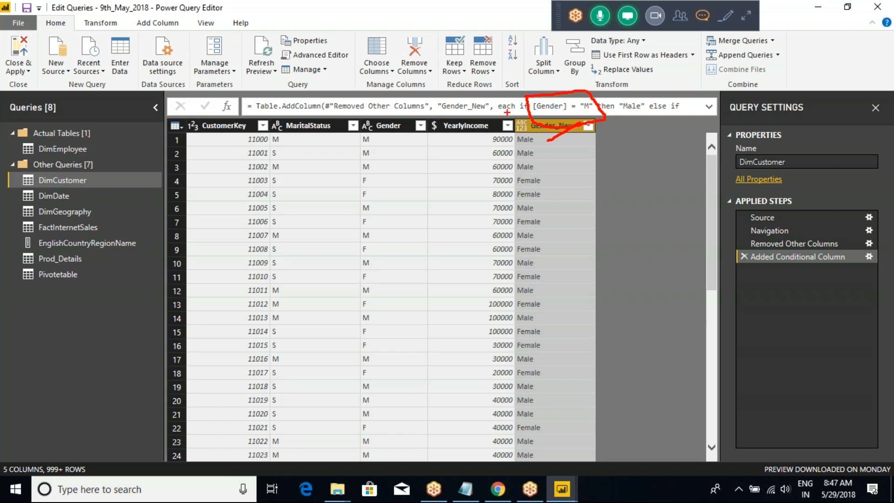
pyautogui.press('Escape')
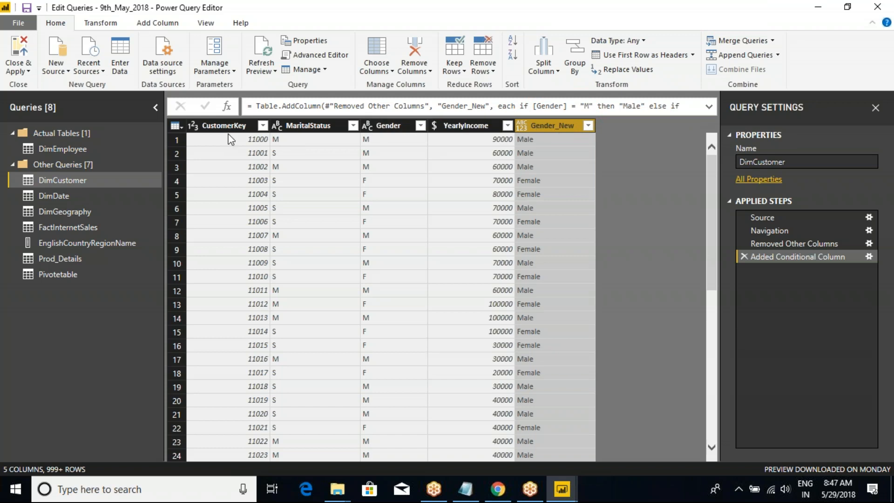
pyautogui.click(176, 125)
pyautogui.press('Escape')
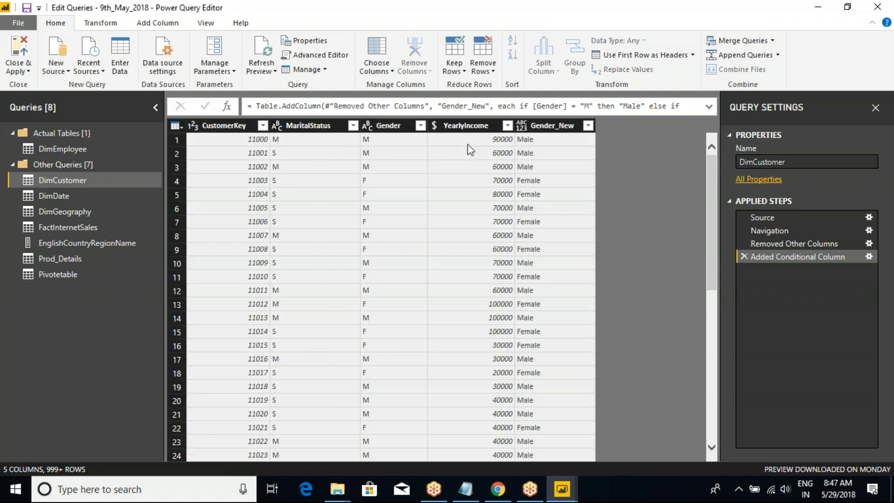
# Sort the DimCustomer rows by YearlyIncome in ascending order.
pyautogui.click(458, 126)
pyautogui.click(507, 126)
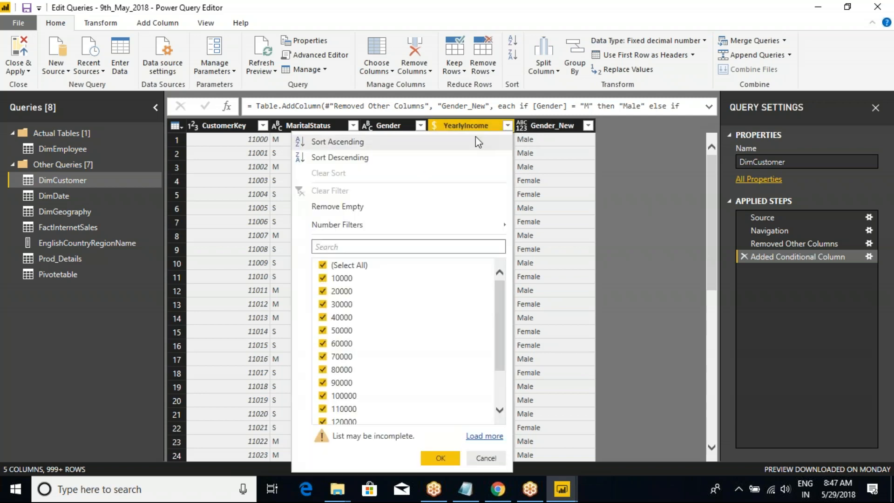
pyautogui.click(337, 141)
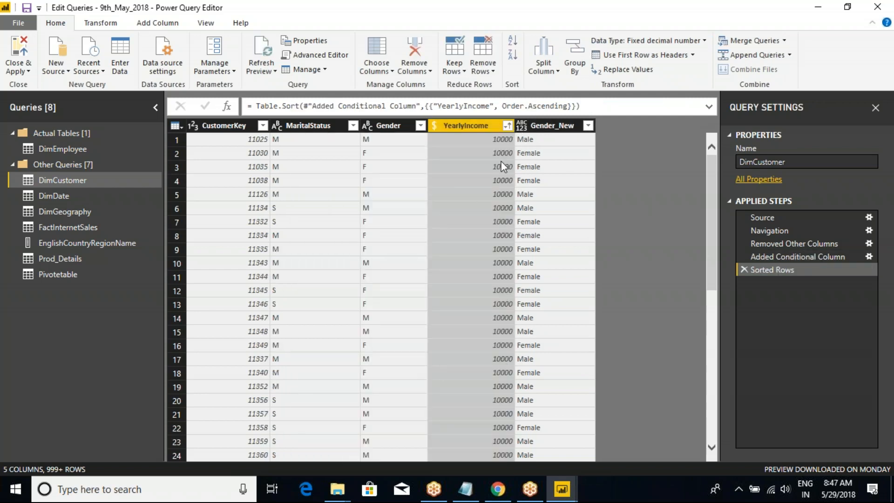
# Switch the YearlyIncome sort to descending to view the highest incomes, and return it to ascending order.
pyautogui.click(507, 125)
pyautogui.click(353, 158)
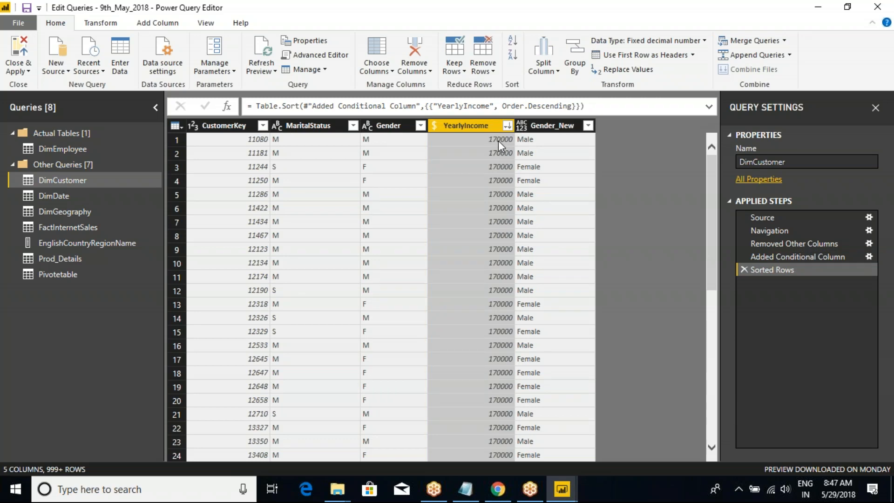
pyautogui.click(498, 140)
pyautogui.click(507, 126)
pyautogui.click(379, 143)
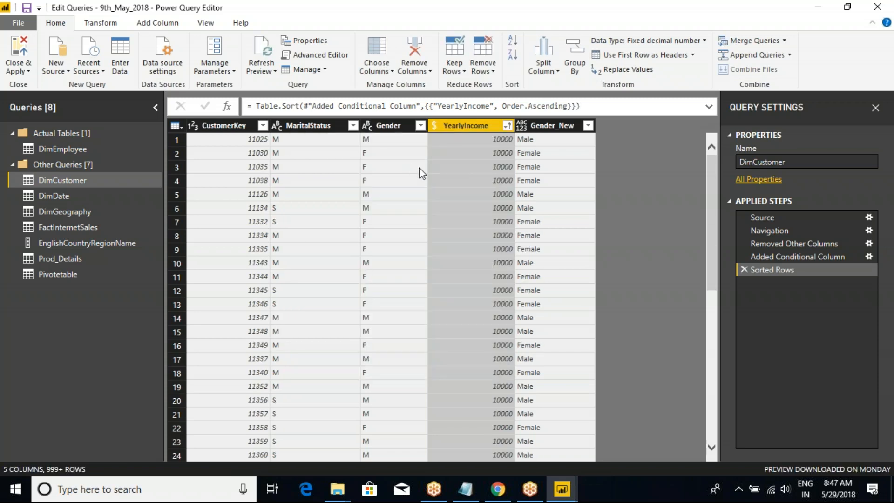
pyautogui.click(531, 126)
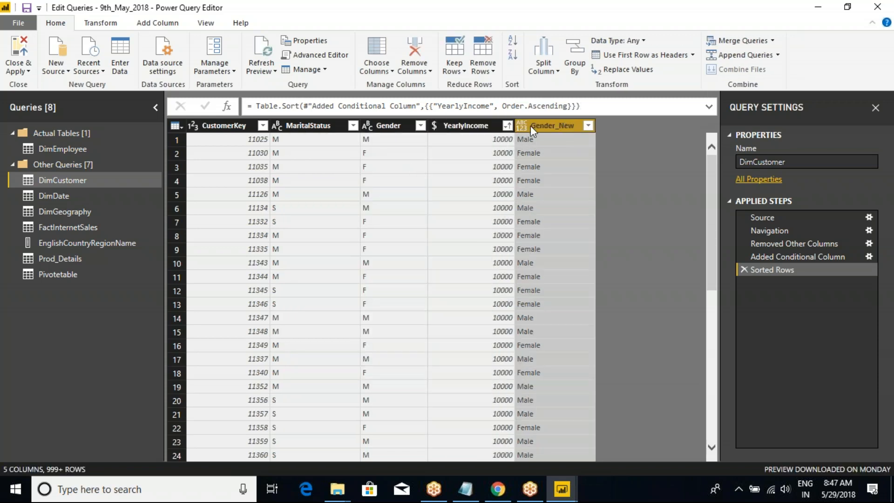
# Start adding another conditional column to DimCustomer and name it Income_Range.
pyautogui.click(175, 126)
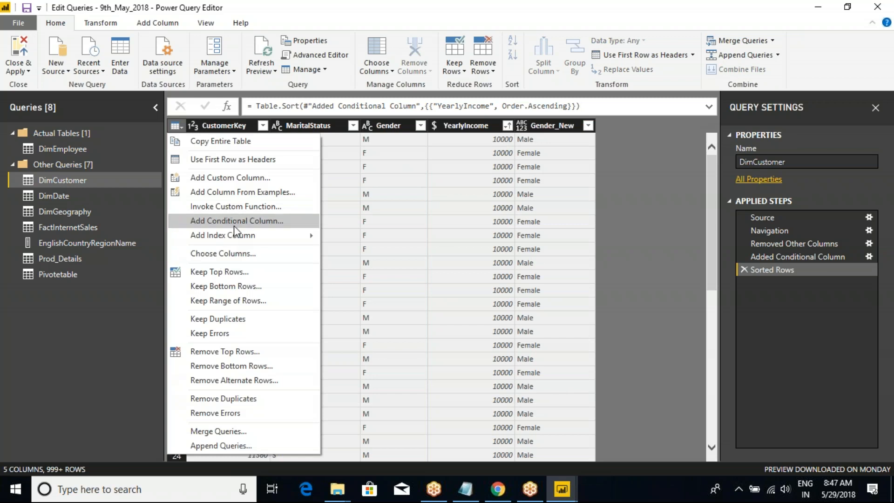
pyautogui.click(236, 221)
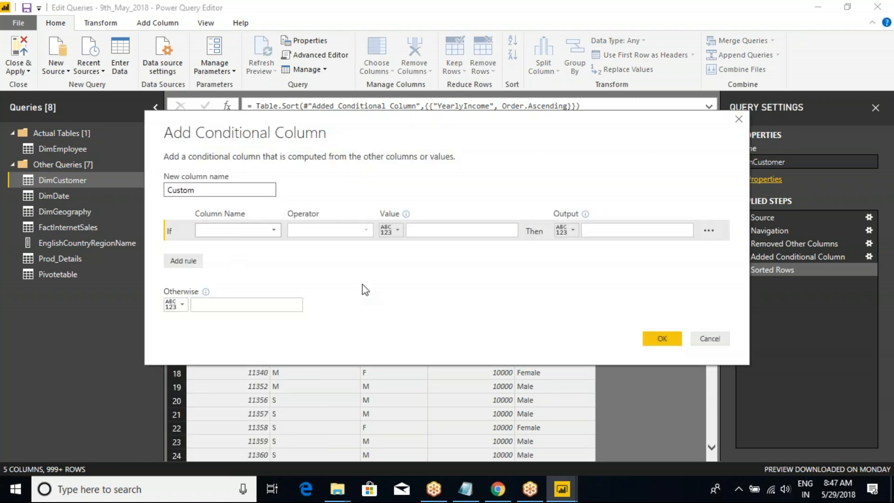
pyautogui.doubleClick(180, 191)
pyautogui.write('Income')
pyautogui.write('range')
pyautogui.press('BackSpace')
pyautogui.press('BackSpace')
pyautogui.press('BackSpace')
pyautogui.press('BackSpace')
pyautogui.write('_Range')
# Define the first Income_Range condition as YearlyIncome is less than 11000.
pyautogui.click(227, 231)
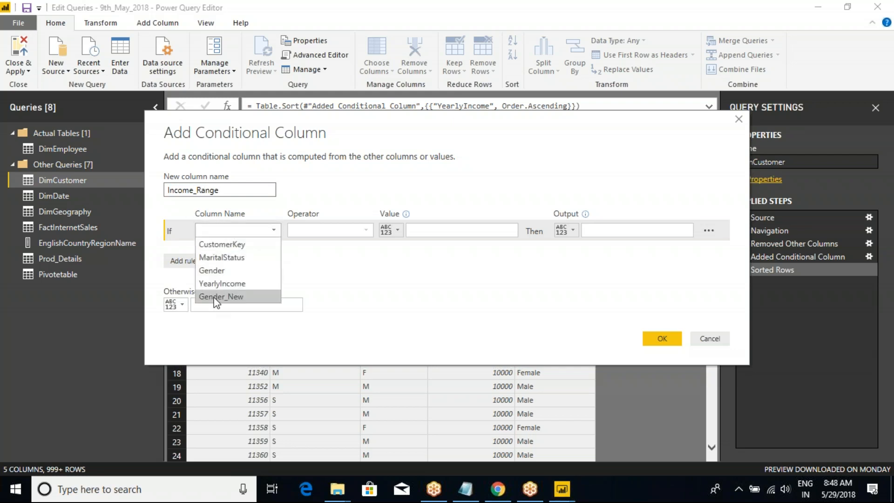
pyautogui.click(222, 283)
pyautogui.click(335, 229)
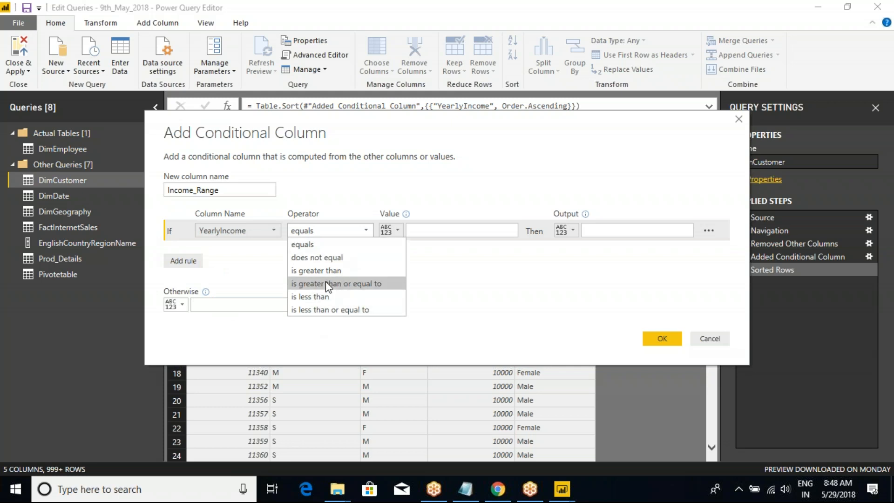
pyautogui.click(325, 298)
pyautogui.click(426, 231)
pyautogui.write('10000')
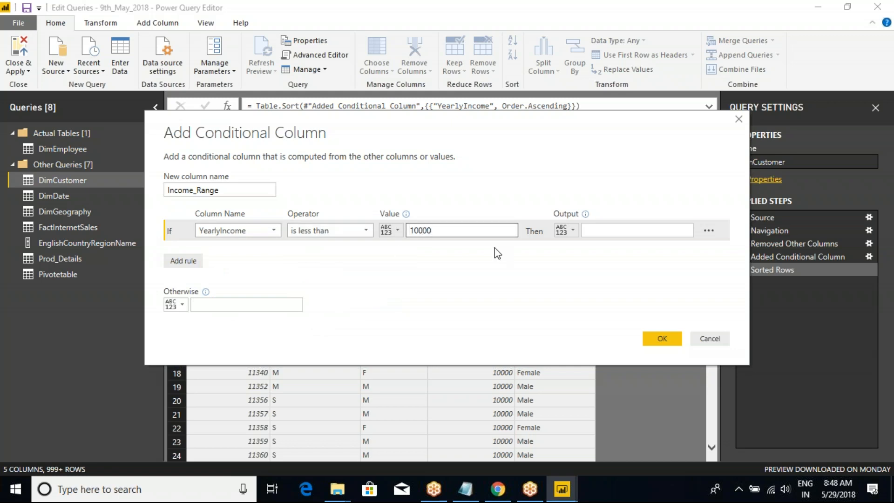
pyautogui.press('BackSpace')
pyautogui.press('BackSpace')
pyautogui.press('BackSpace')
pyautogui.press('BackSpace')
pyautogui.press('BackSpace')
pyautogui.write('1000')
pyautogui.press('BackSpace')
pyautogui.press('BackSpace')
pyautogui.press('BackSpace')
pyautogui.write('1000')
# Set the output of the first Income_Range rule to "Low Salary", including the quotation marks.
pyautogui.click(604, 230)
pyautogui.write('"Low Salar')
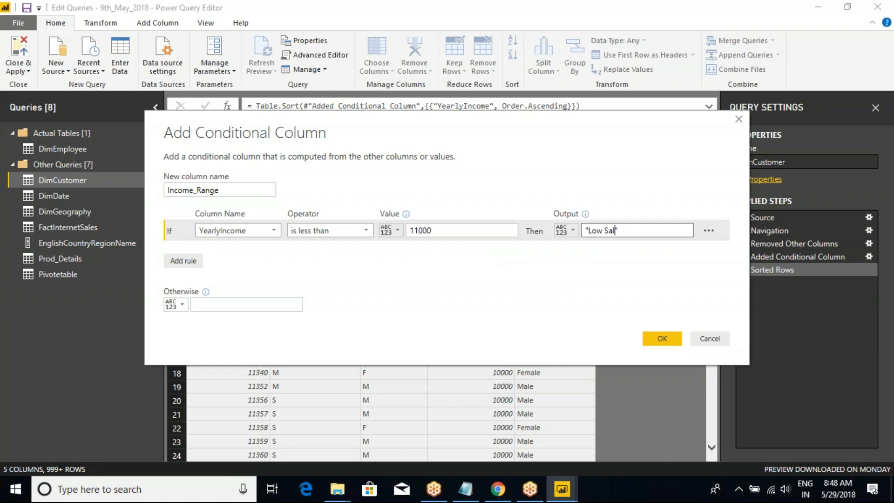
pyautogui.write('y')
# Add a second Income_Range rule testing whether YearlyIncome is greater than or equal to 11000.
pyautogui.click(189, 261)
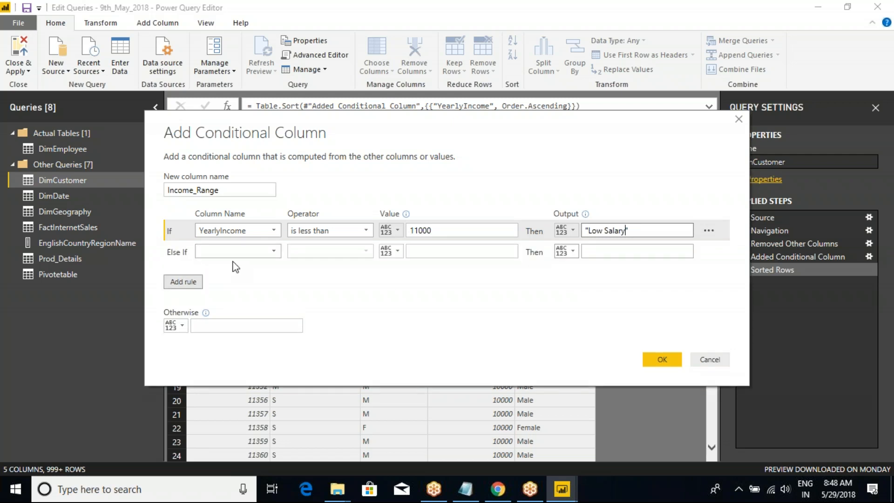
pyautogui.click(254, 252)
pyautogui.click(229, 304)
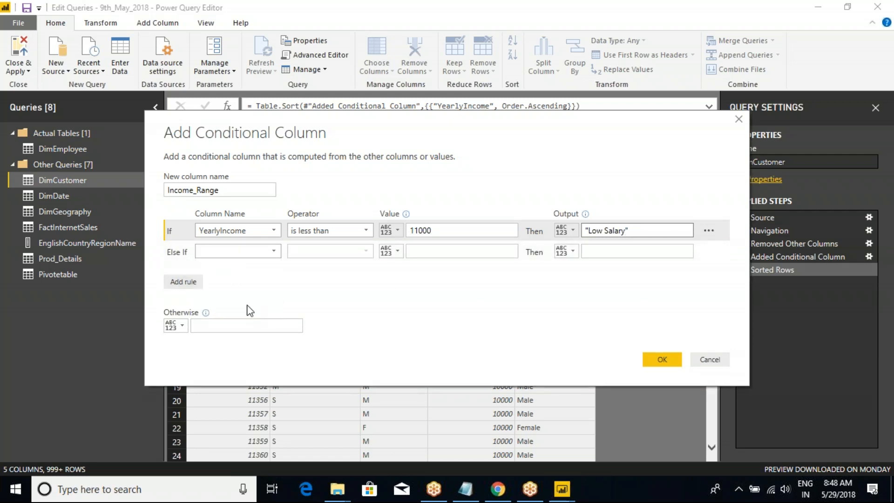
pyautogui.click(345, 251)
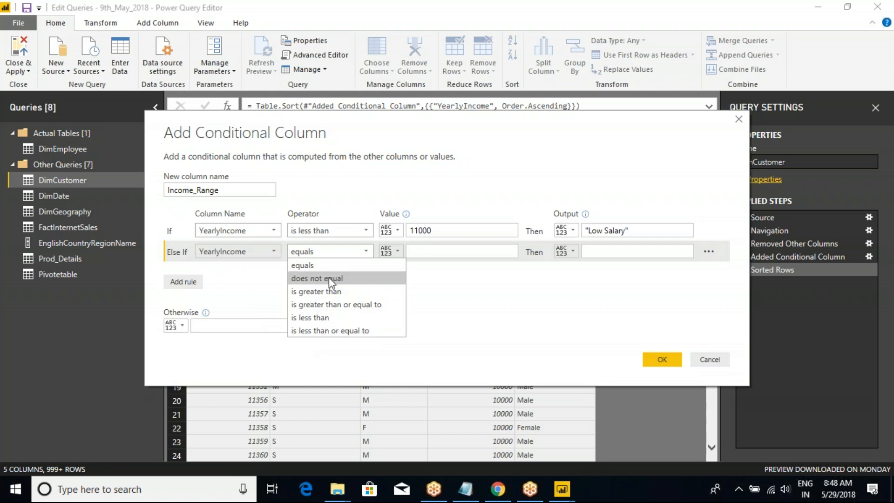
pyautogui.click(331, 304)
pyautogui.press('Tab')
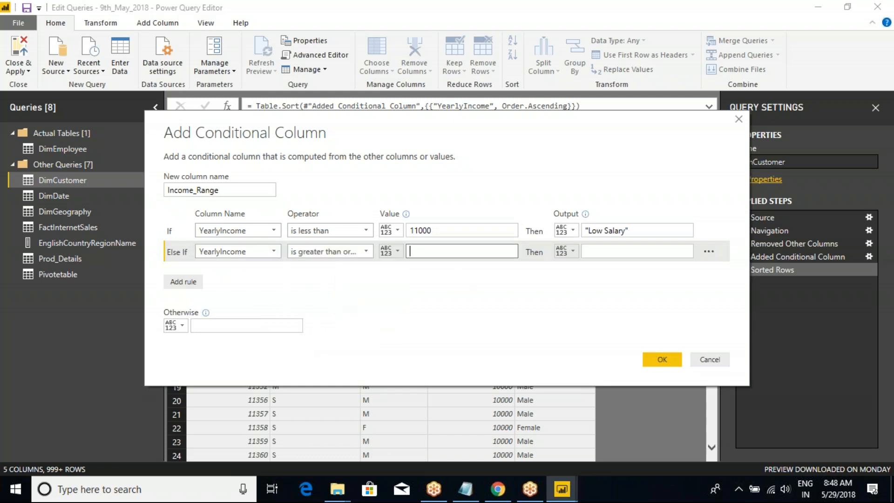
pyautogui.write('1000')
pyautogui.press('BackSpace')
pyautogui.press('BackSpace')
pyautogui.press('BackSpace')
pyautogui.write('1000')
# Set the output of the second Income_Range rule to Good salary.
pyautogui.click(596, 253)
pyautogui.write('Go')
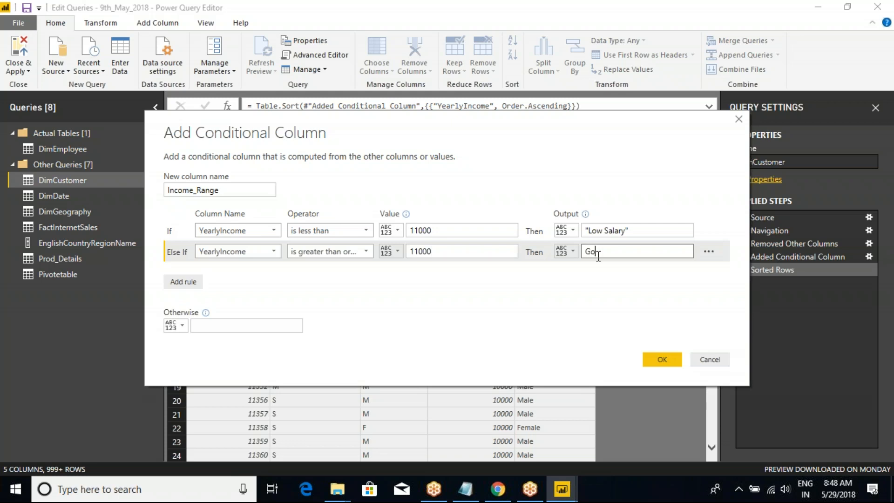
pyautogui.write('od salary')
pyautogui.click(347, 251)
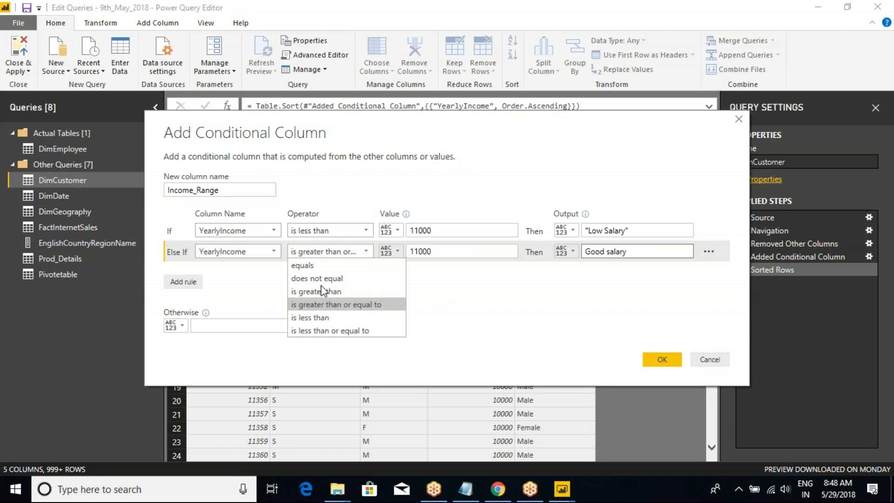
pyautogui.click(483, 280)
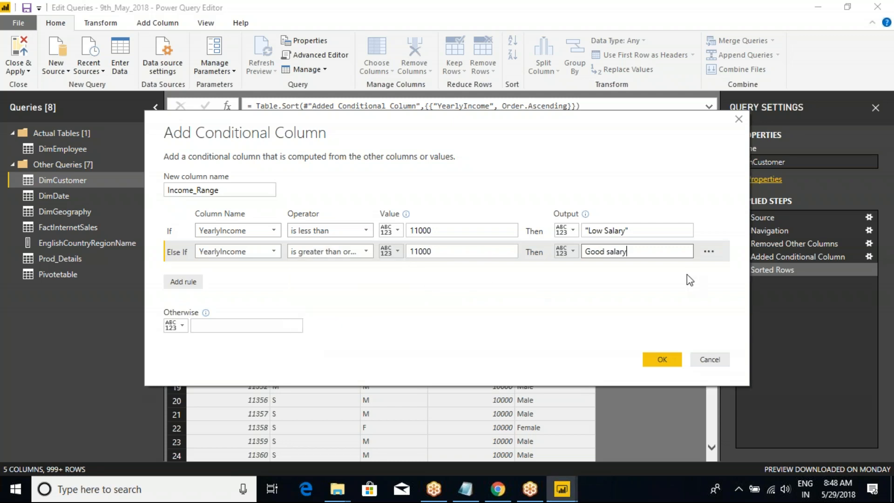
# Remove the quotation marks from the Low Salary output, set the Otherwise value to NA, and create the Income_Range column.
pyautogui.click(224, 321)
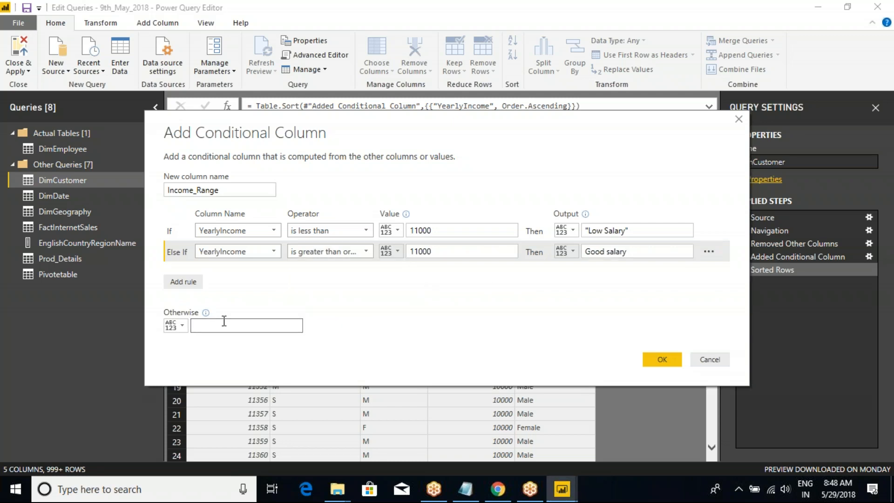
pyautogui.click(636, 230)
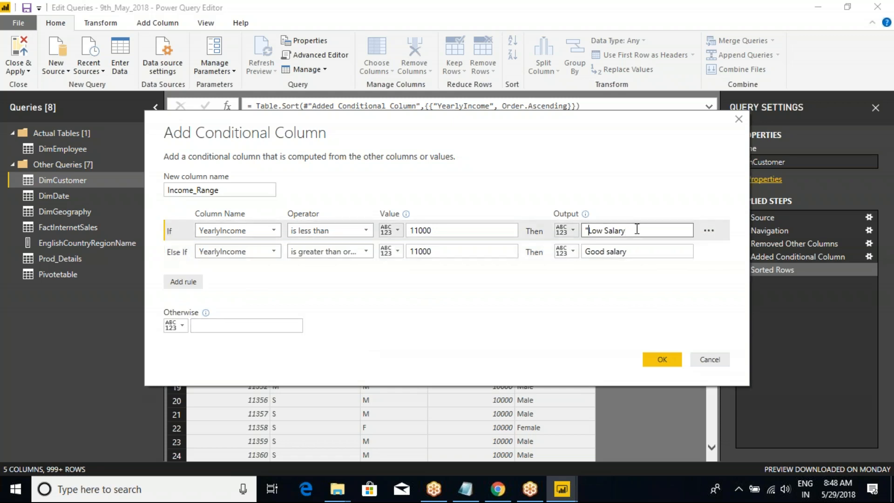
pyautogui.press('BackSpace')
pyautogui.click(260, 325)
pyautogui.write('N')
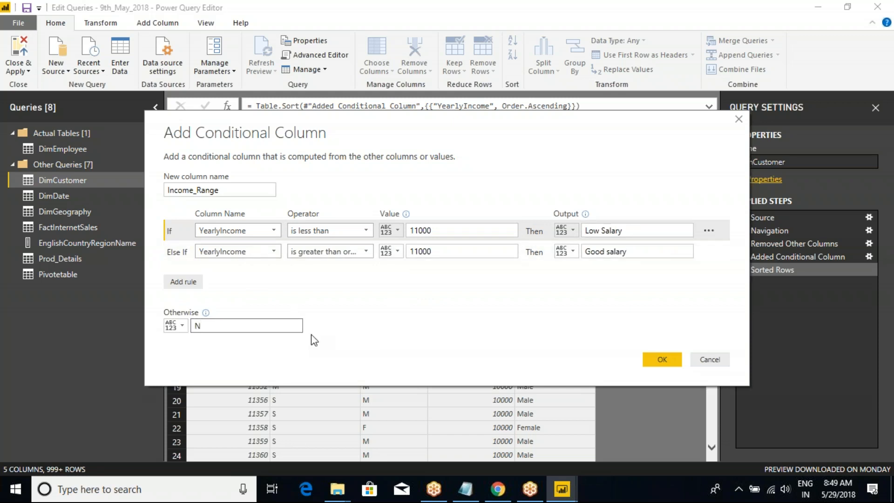
pyautogui.write('A')
pyautogui.click(662, 360)
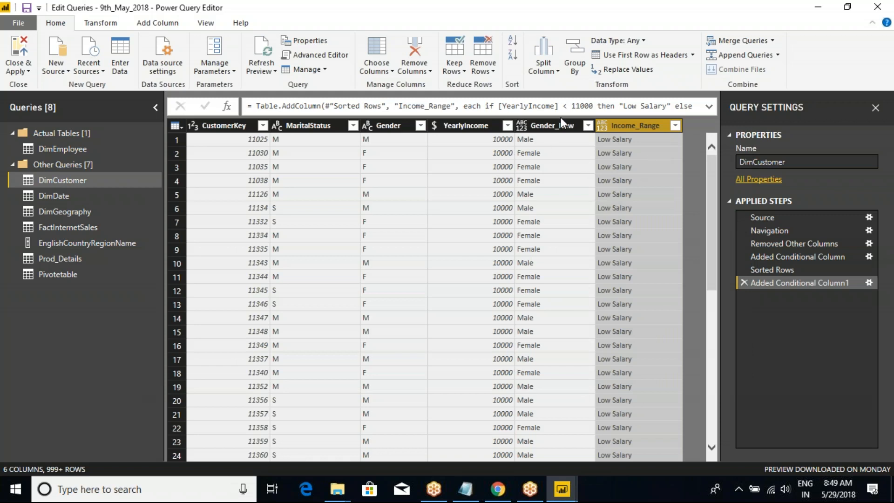
# Check the 11000 threshold in the Income_Range formula and sort DimCustomer by YearlyIncome in descending order.
pyautogui.doubleClick(589, 106)
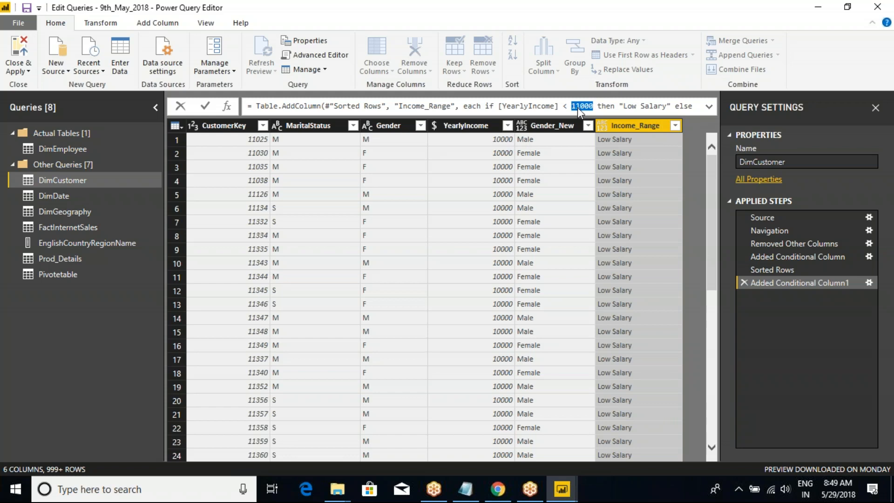
pyautogui.click(459, 128)
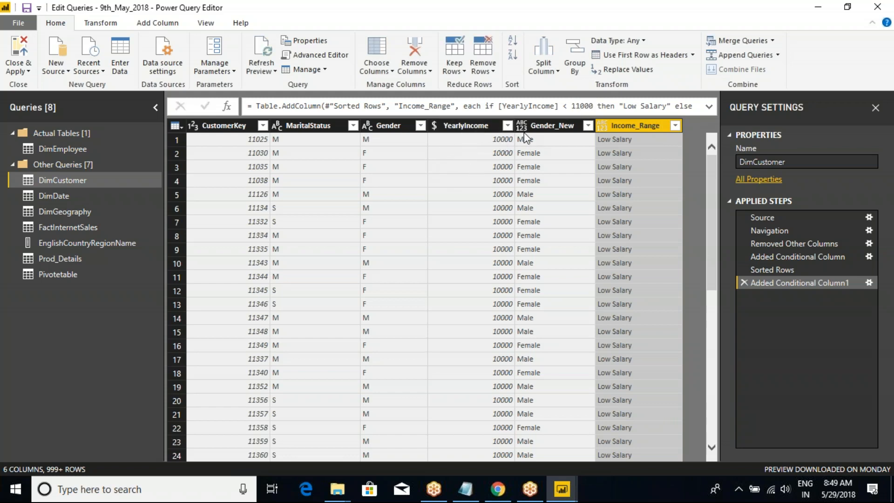
pyautogui.click(477, 127)
pyautogui.rightClick(477, 128)
pyautogui.click(473, 127)
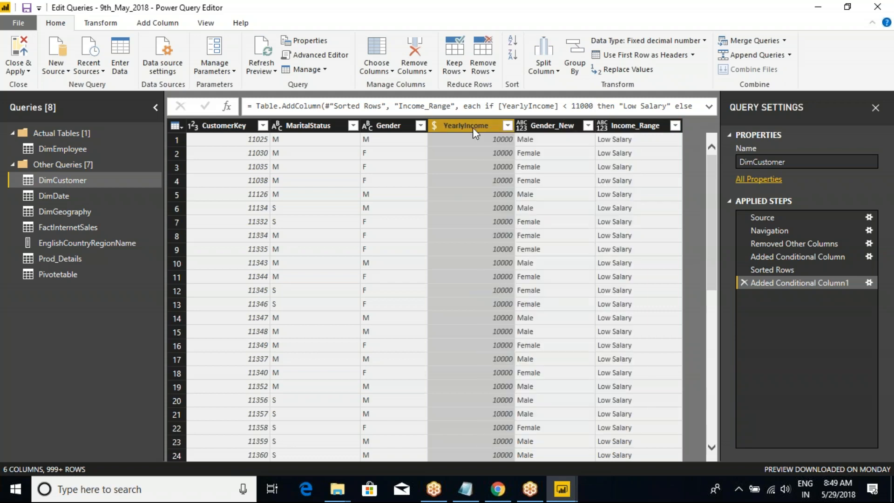
pyautogui.click(507, 126)
pyautogui.click(321, 155)
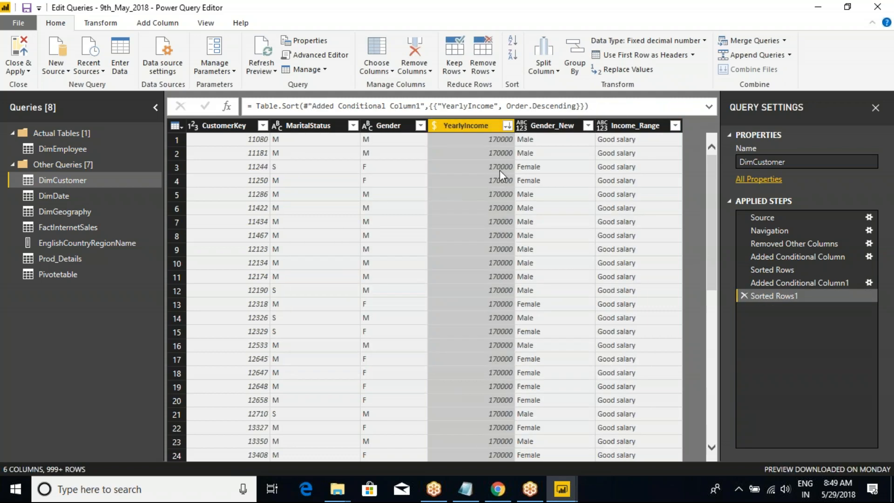
pyautogui.click(493, 140)
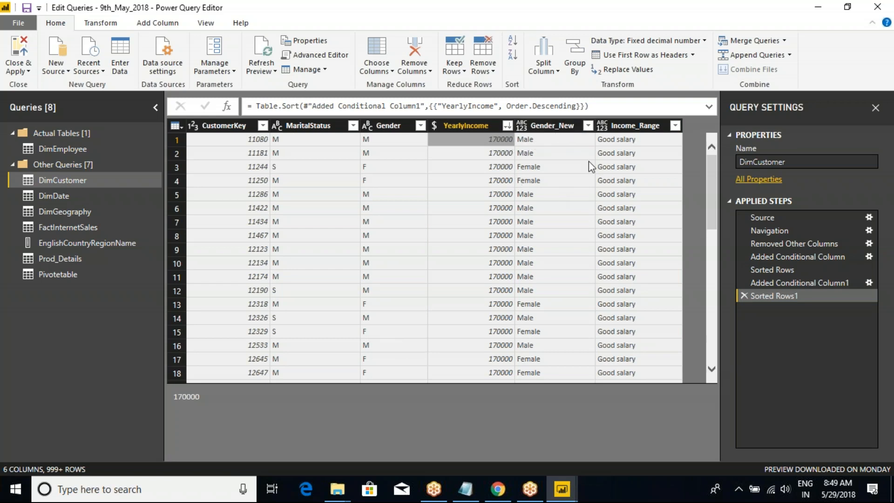
# Load the complete list of distinct Income_Range values to inspect them, leaving the column unfiltered.
pyautogui.click(649, 125)
pyautogui.click(674, 125)
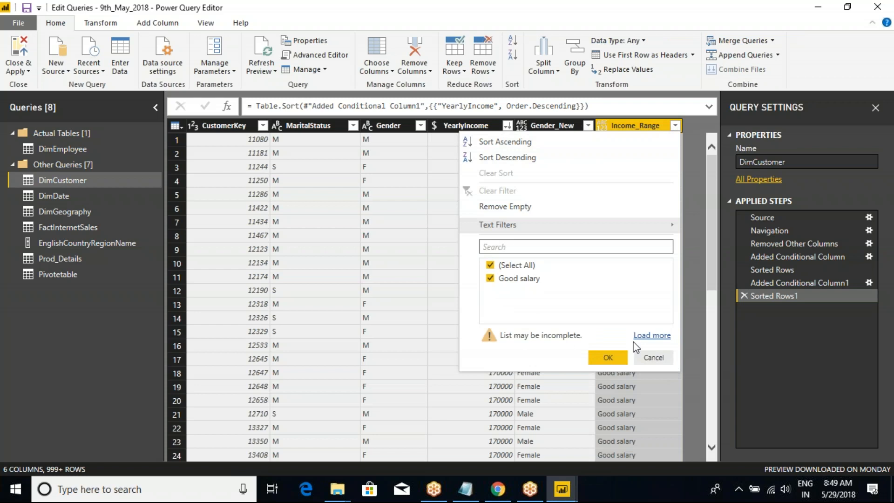
pyautogui.click(645, 335)
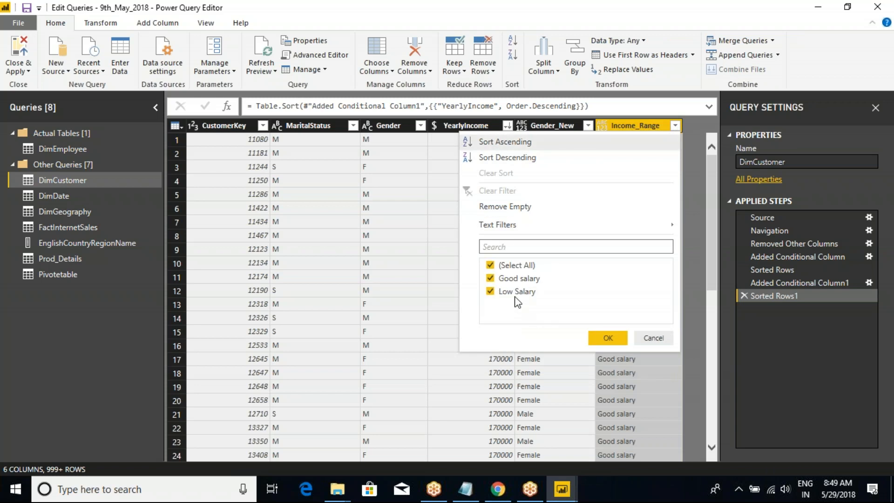
pyautogui.click(669, 342)
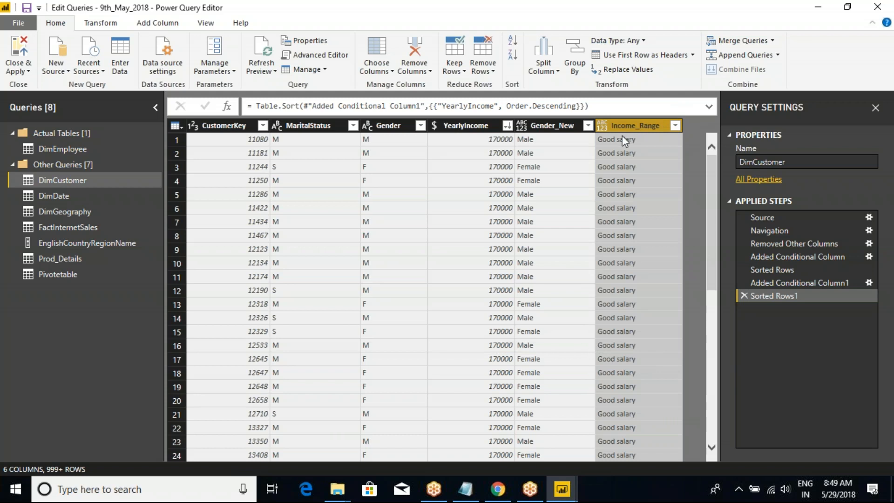
# Save the file and apply the pending query changes.
pyautogui.click(26, 7)
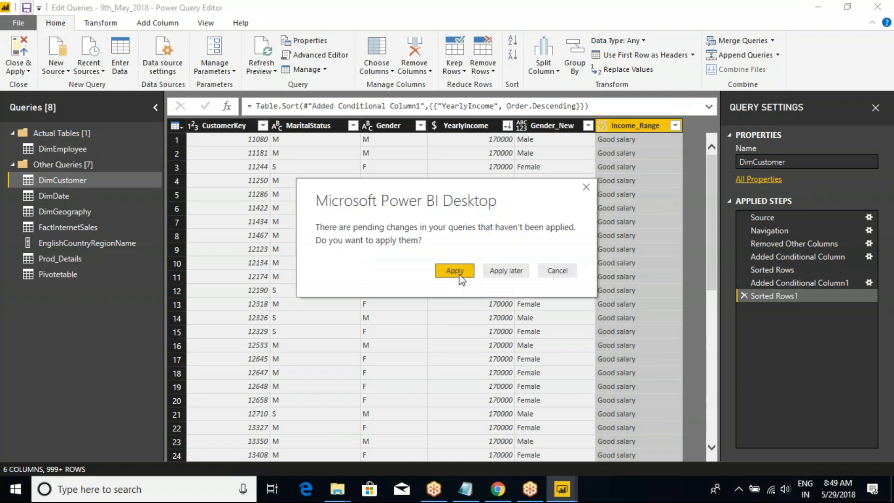
pyautogui.click(461, 273)
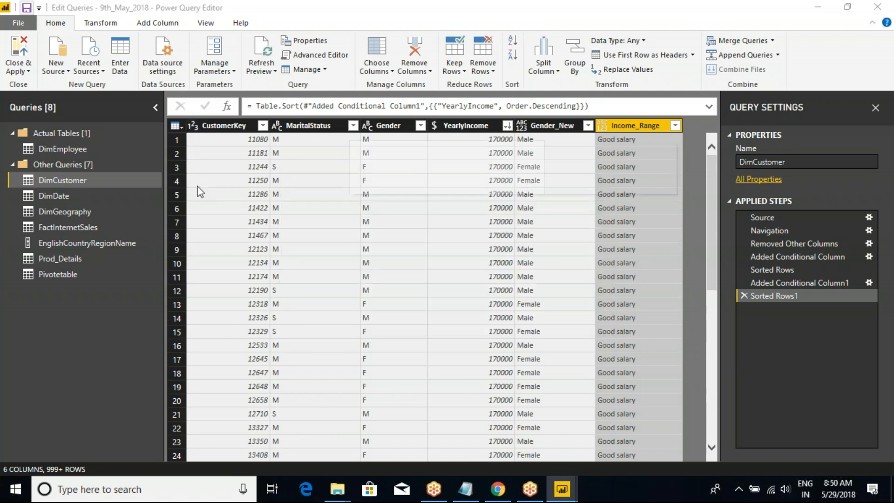
pyautogui.click(176, 126)
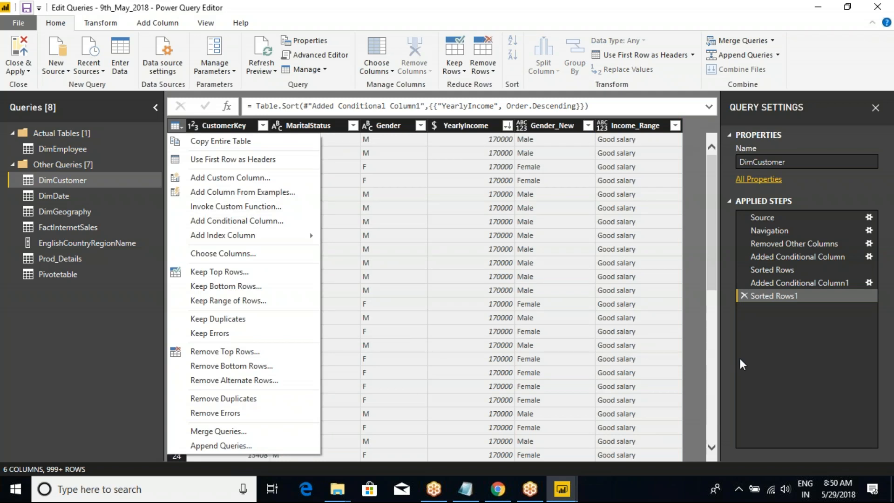
pyautogui.click(478, 330)
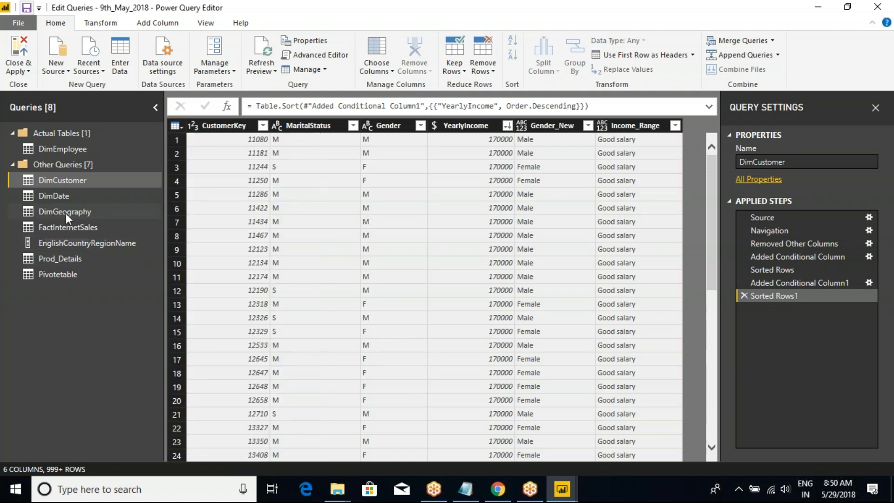
# Keep only the DateKey, FullDateAlternateKey and EnglishMonthName columns in the DimDate query, and select the FullDateAlternateKey column.
pyautogui.click(53, 195)
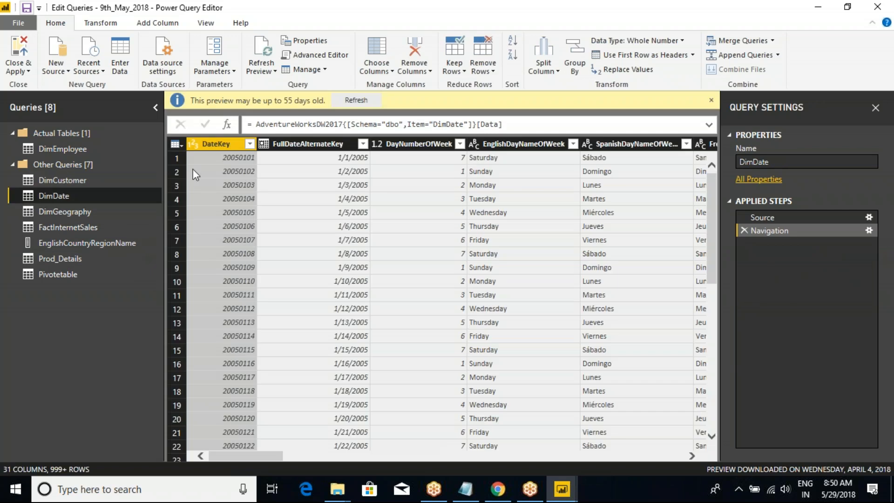
pyautogui.click(183, 141)
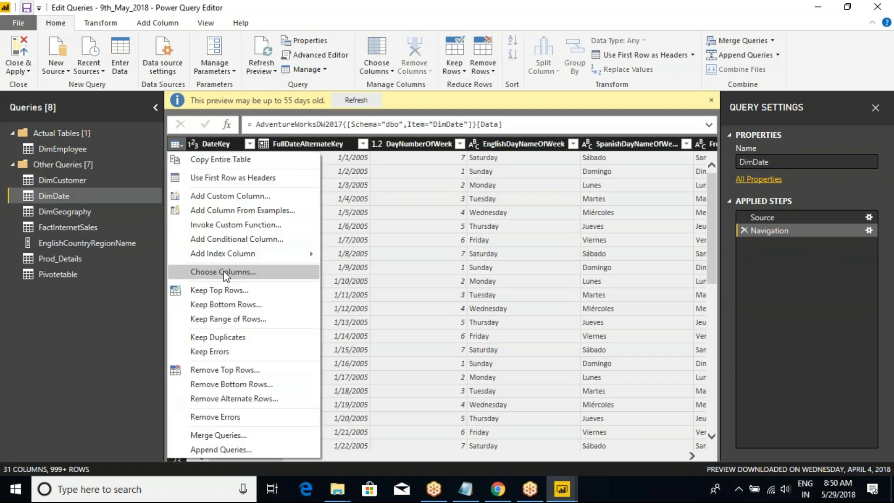
pyautogui.click(239, 291)
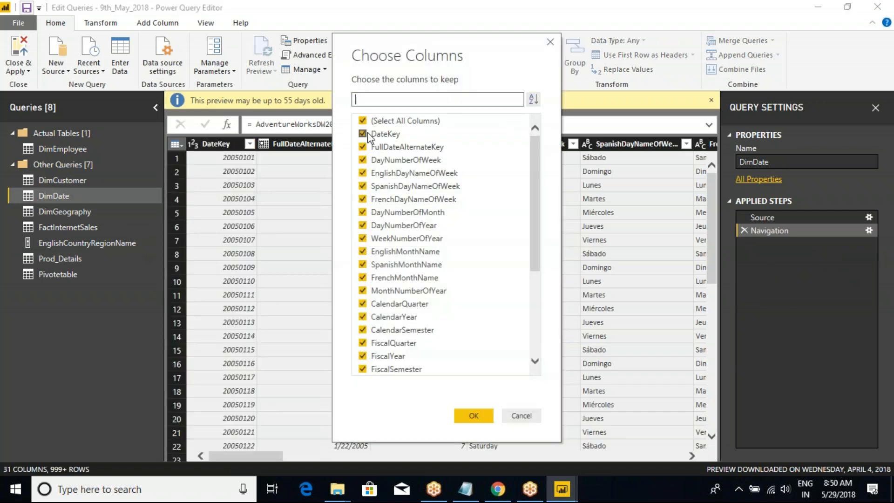
pyautogui.click(362, 121)
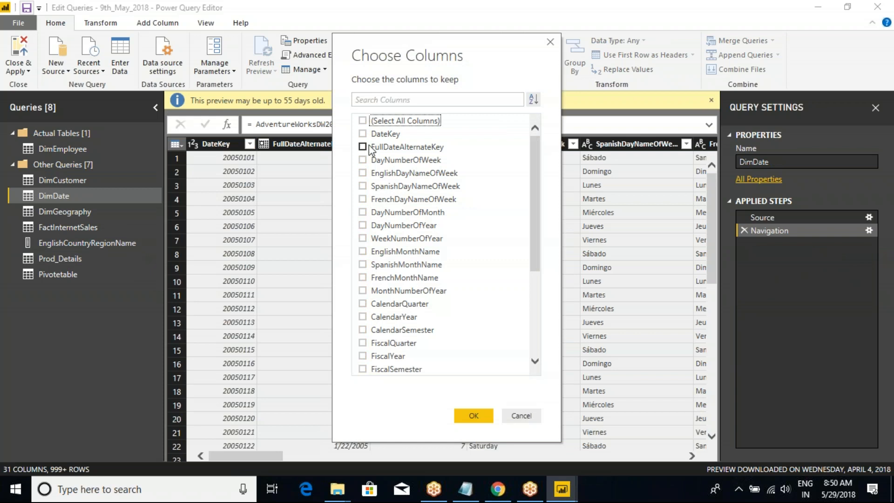
pyautogui.click(362, 134)
pyautogui.click(362, 147)
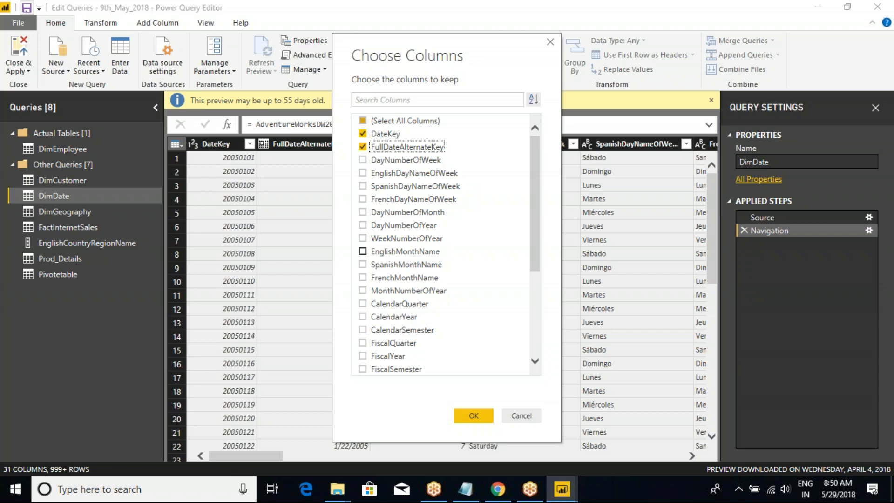
pyautogui.scroll(-4, 375, 306)
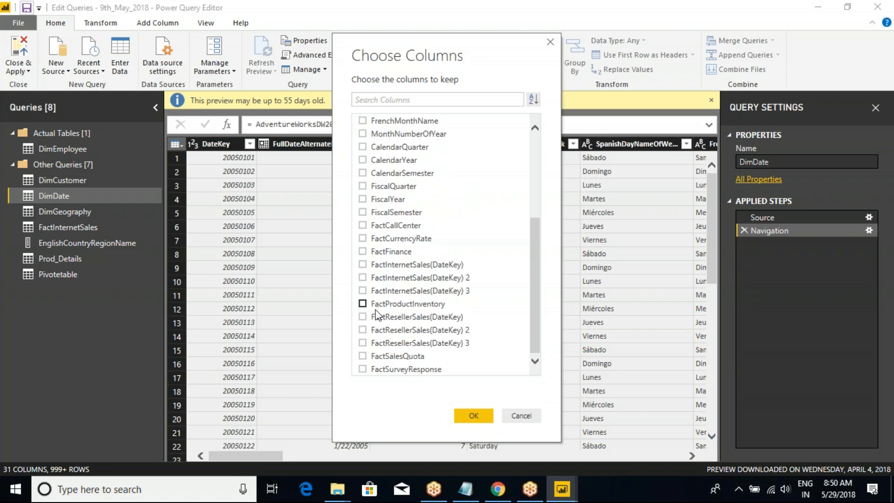
pyautogui.scroll(4, 375, 316)
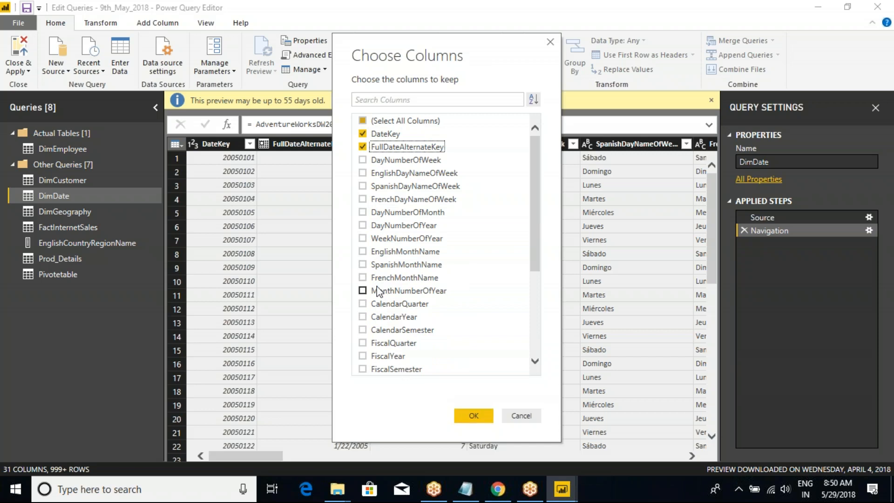
pyautogui.click(362, 251)
pyautogui.click(473, 415)
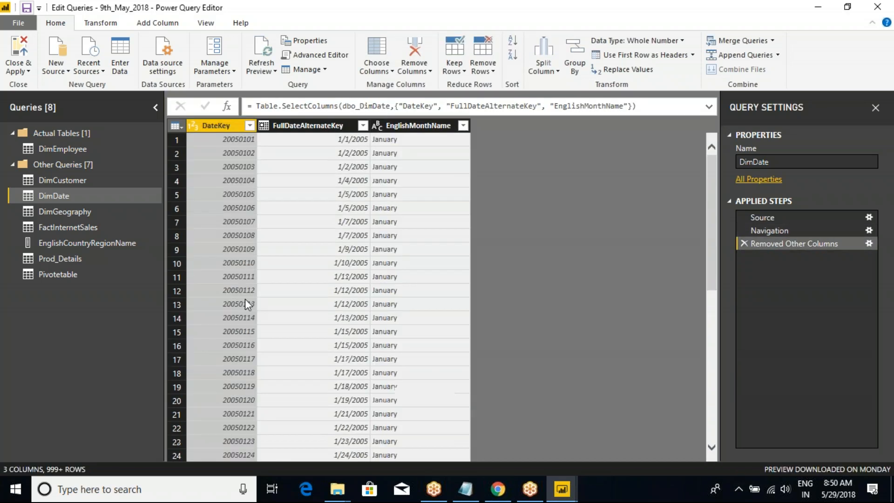
pyautogui.click(290, 126)
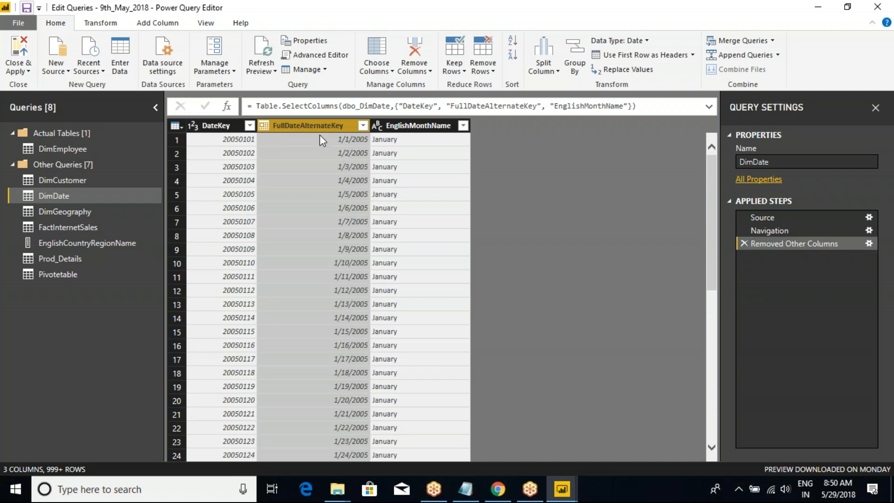
pyautogui.moveTo(252, 109)
pyautogui.mouseDown()
pyautogui.moveTo(361, 230)
pyautogui.moveTo(376, 357)
pyautogui.mouseUp()
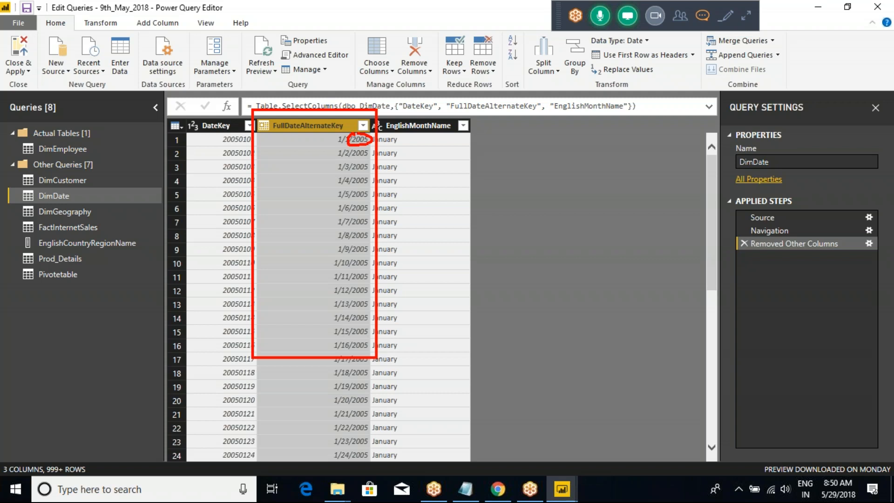
pyautogui.moveTo(362, 112)
pyautogui.mouseDown()
pyautogui.moveTo(477, 71)
pyautogui.moveTo(502, 106)
pyautogui.moveTo(489, 169)
pyautogui.moveTo(514, 246)
pyautogui.mouseUp()
pyautogui.moveTo(474, 119)
pyautogui.mouseDown()
pyautogui.moveTo(551, 116)
pyautogui.moveTo(555, 204)
pyautogui.mouseUp()
pyautogui.moveTo(512, 114)
pyautogui.mouseDown()
pyautogui.moveTo(501, 135)
pyautogui.moveTo(540, 137)
pyautogui.moveTo(530, 152)
pyautogui.mouseUp()
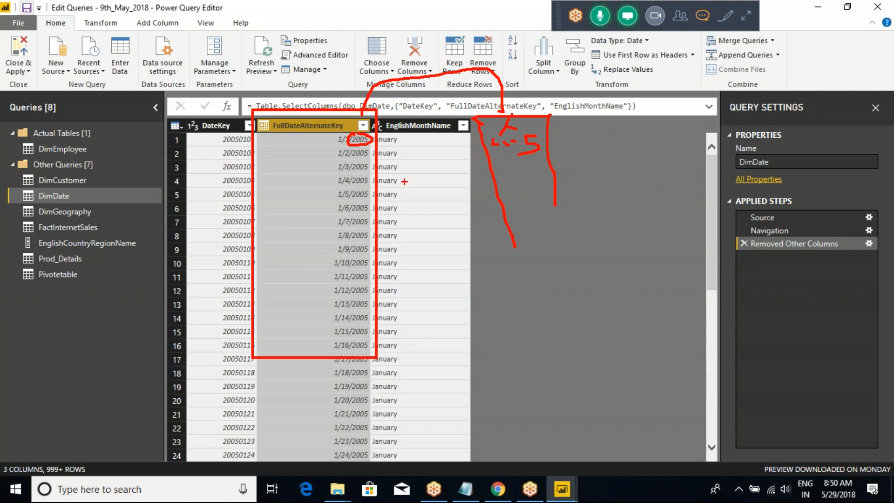
pyautogui.moveTo(351, 157)
pyautogui.mouseDown()
pyautogui.moveTo(366, 158)
pyautogui.moveTo(362, 173)
pyautogui.mouseUp()
pyautogui.click(363, 209)
pyautogui.press('Escape')
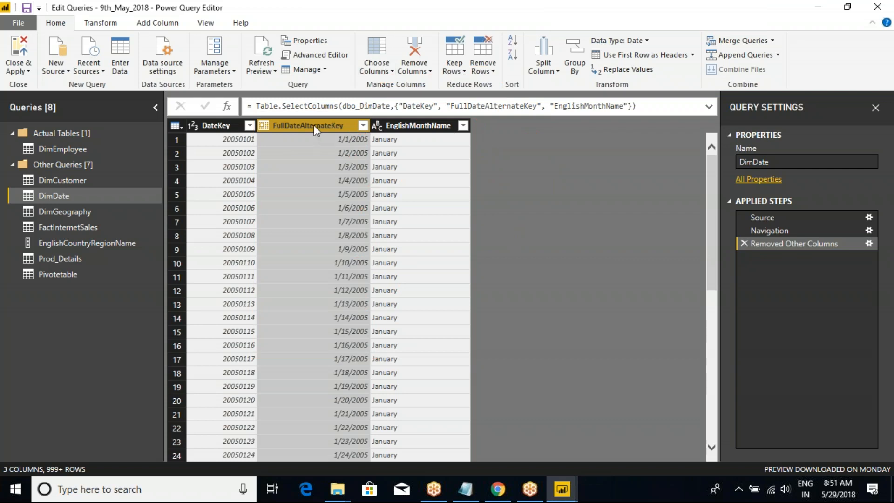
# Apply the DimDate column reduction and close the query editor.
pyautogui.click(411, 125)
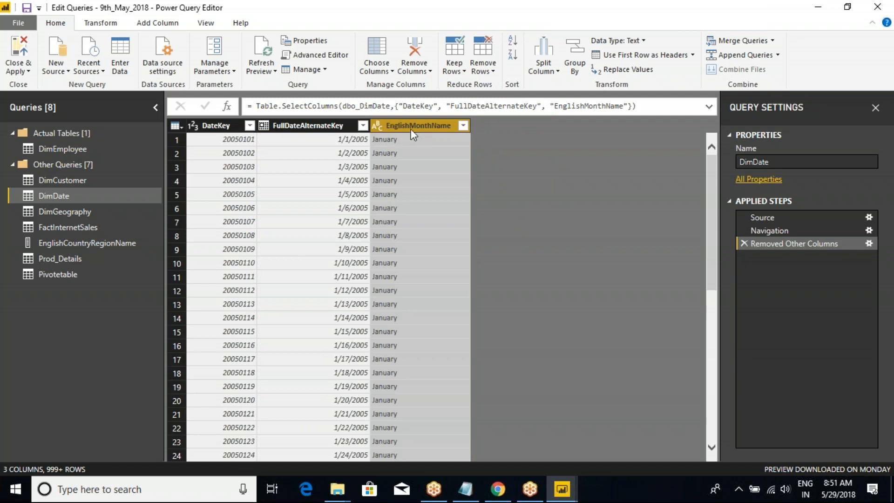
pyautogui.rightClick(412, 128)
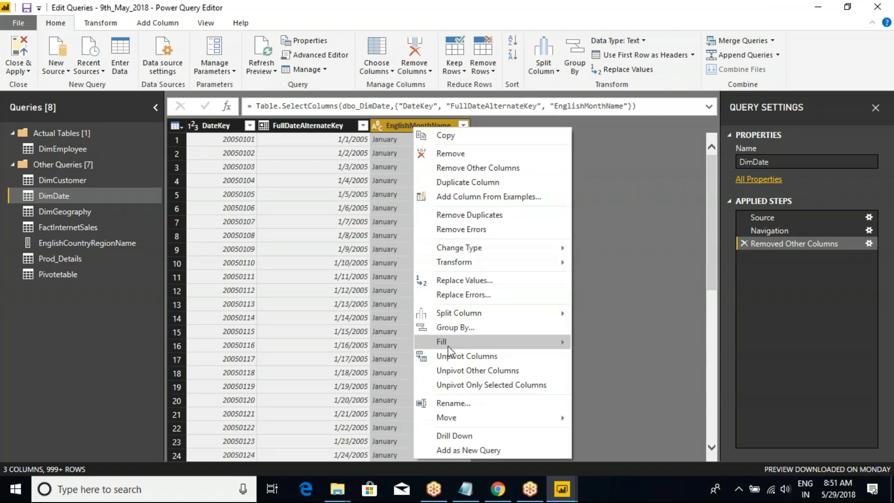
pyautogui.click(588, 233)
pyautogui.click(29, 71)
pyautogui.click(35, 85)
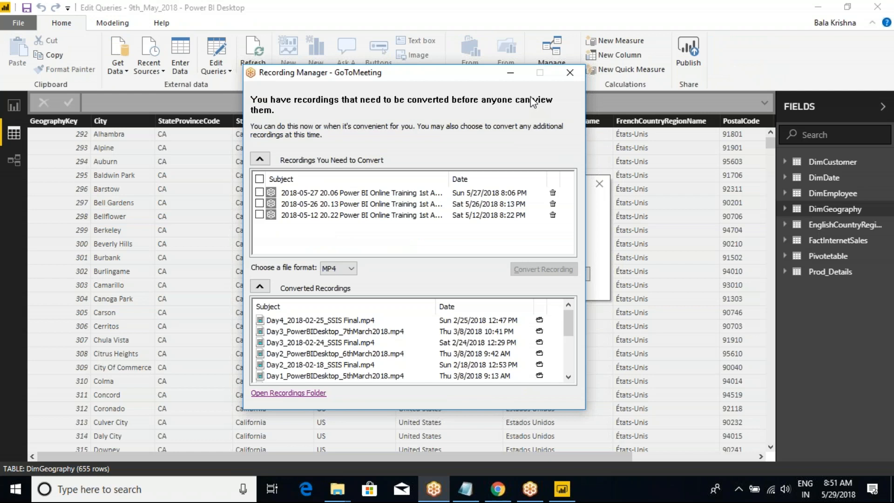
# Close the GoToMeeting Recording Manager window and return to the data view in Power BI Desktop.
pyautogui.click(570, 72)
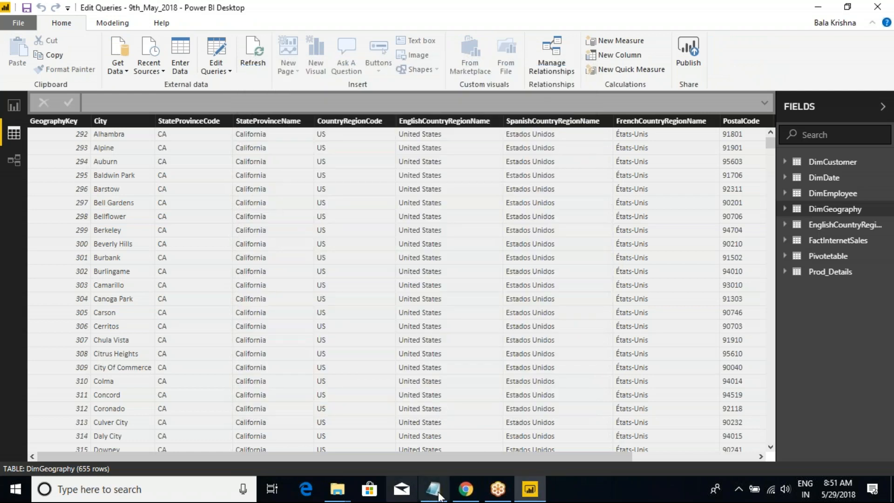
pyautogui.click(337, 489)
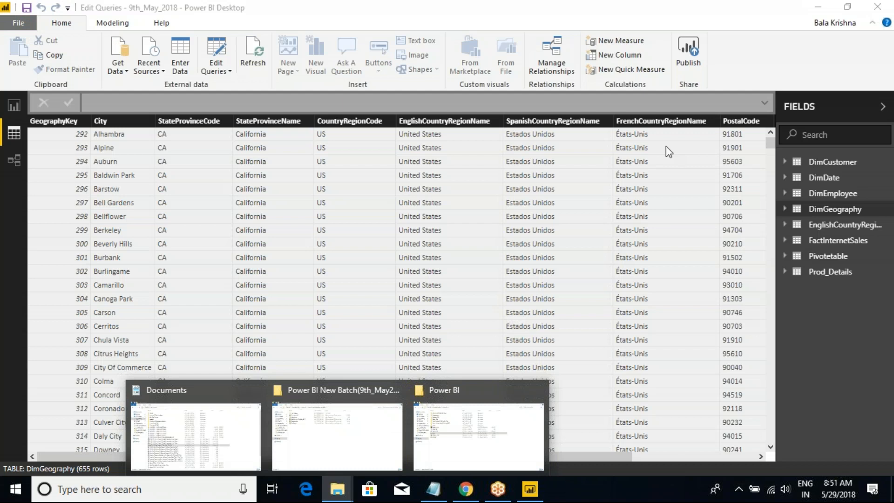
pyautogui.click(599, 158)
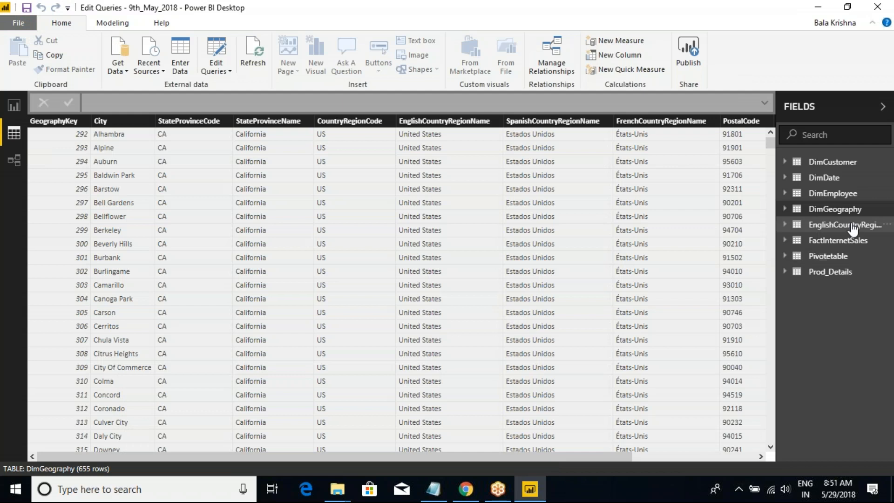
# Add a calculated column to the DimDate table with the formula Column = YEAR(DimDate[FullDateAlternateKey]) and save the file.
pyautogui.click(825, 178)
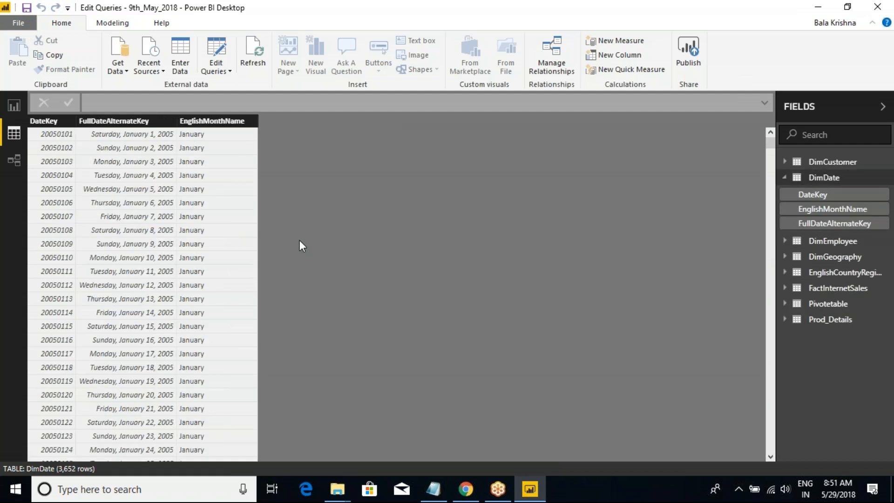
pyautogui.click(201, 123)
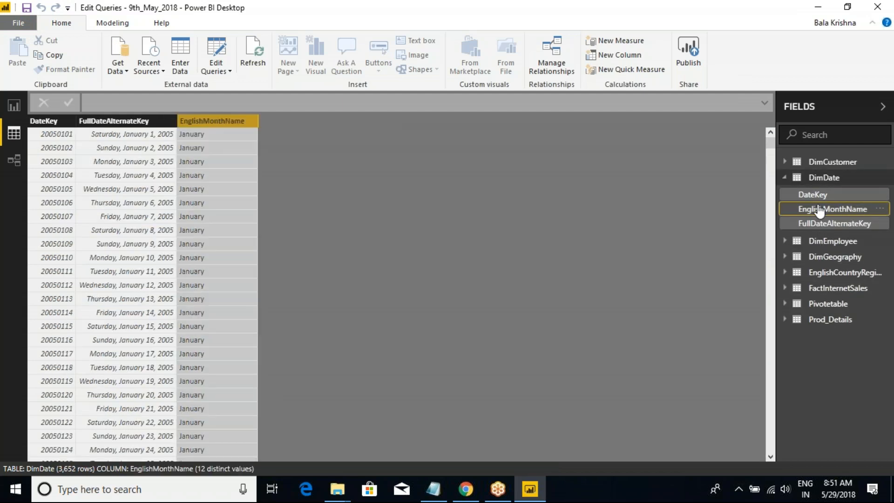
pyautogui.click(824, 177)
pyautogui.rightClick(819, 178)
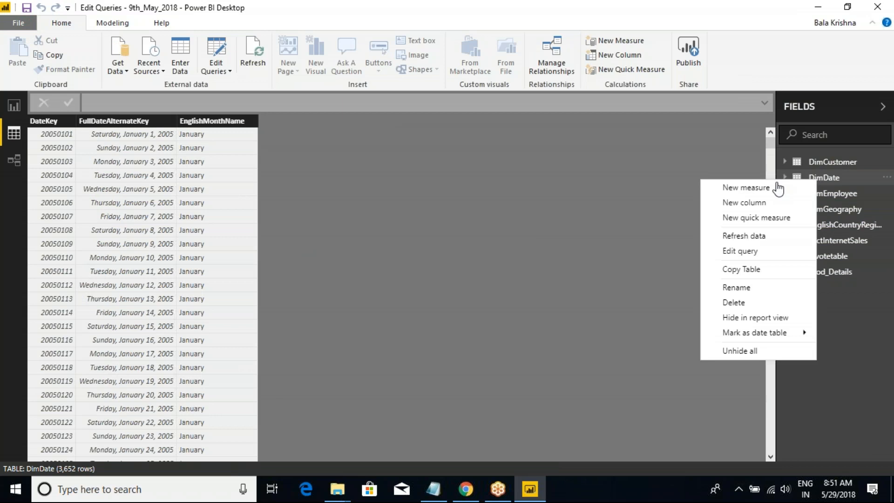
pyautogui.click(744, 202)
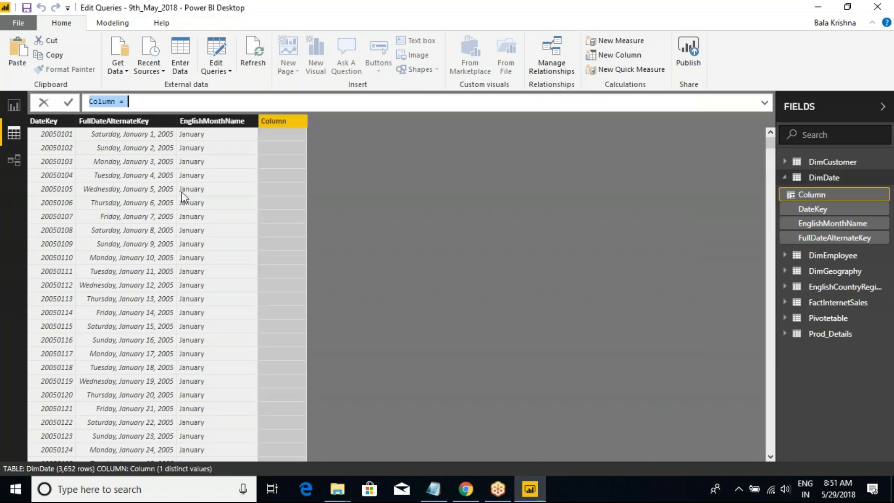
pyautogui.click(133, 103)
pyautogui.write('YEAR(')
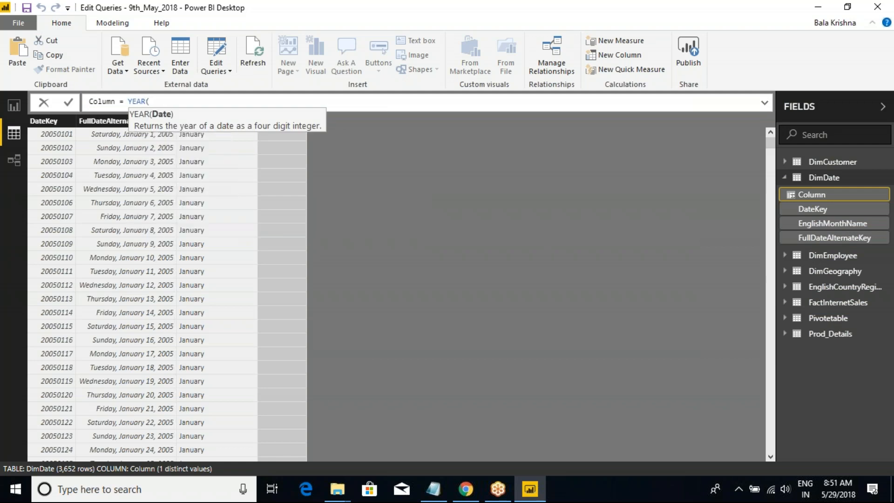
pyautogui.write('Dim')
pyautogui.press('Tab')
pyautogui.write(')')
pyautogui.press('Return')
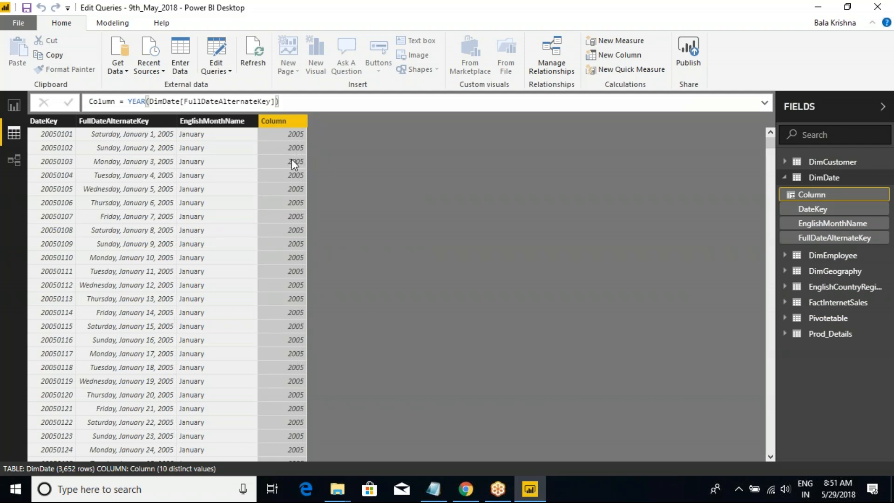
pyautogui.click(27, 8)
# Examine the columns of the DimDate query in the Power Query Editor to check for the calculated year column, and return to Power BI Desktop.
pyautogui.click(230, 73)
pyautogui.click(243, 84)
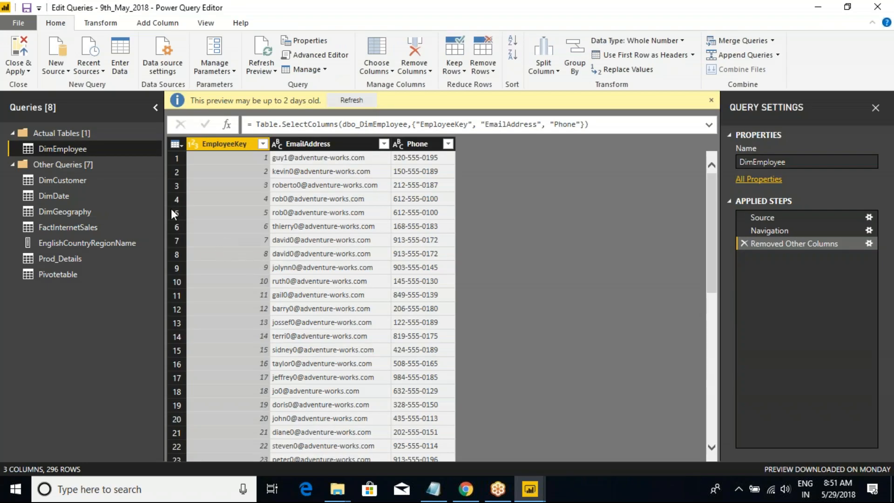
pyautogui.click(58, 196)
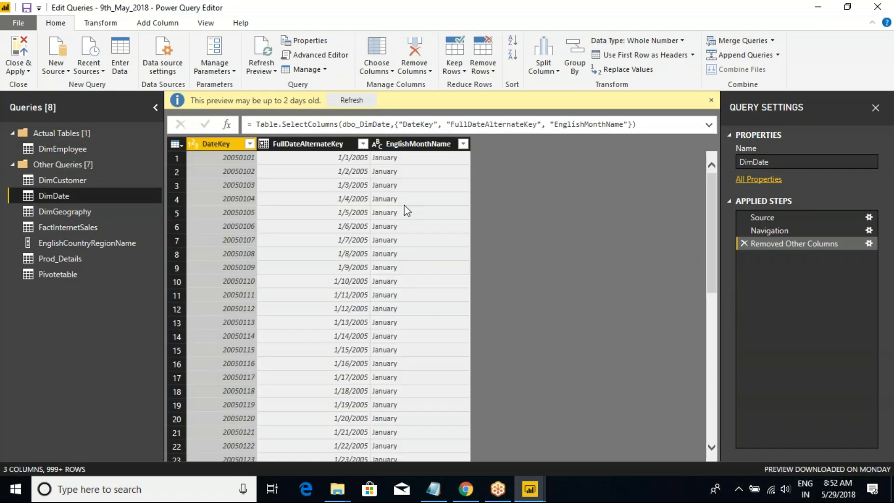
pyautogui.click(397, 145)
pyautogui.click(332, 144)
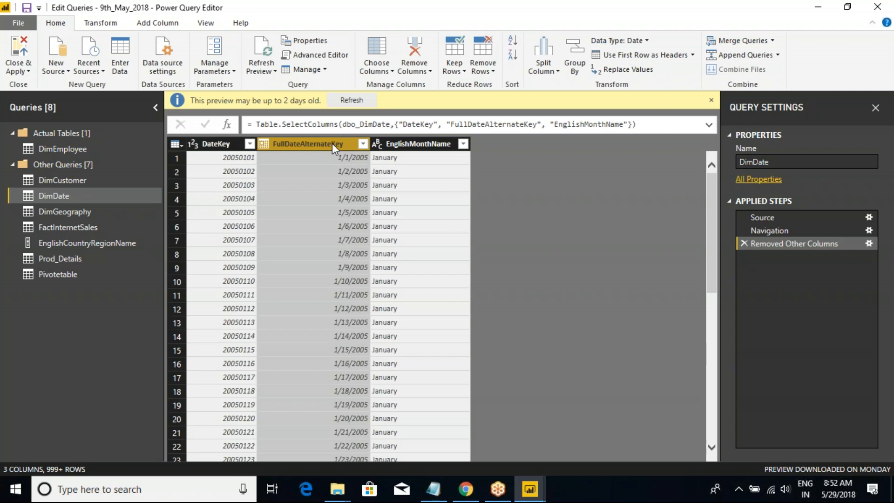
pyautogui.click(207, 145)
pyautogui.click(308, 144)
pyautogui.click(398, 146)
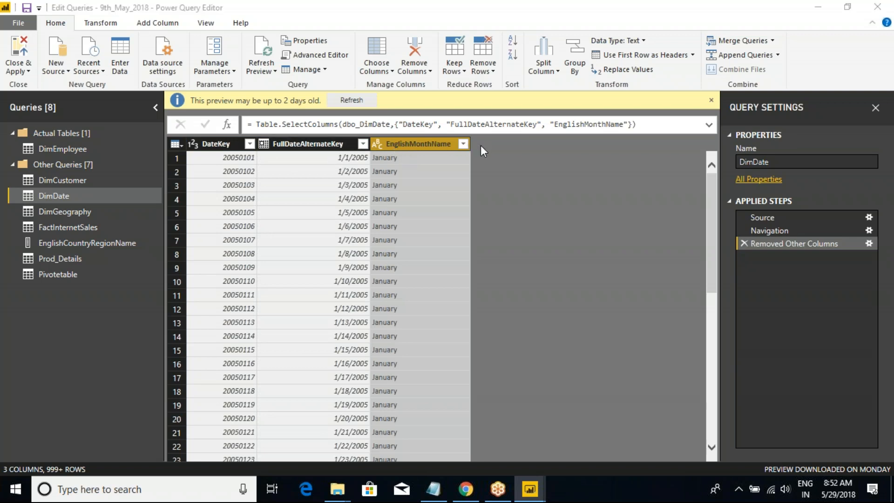
pyautogui.hotkey('alt', 'Tab')
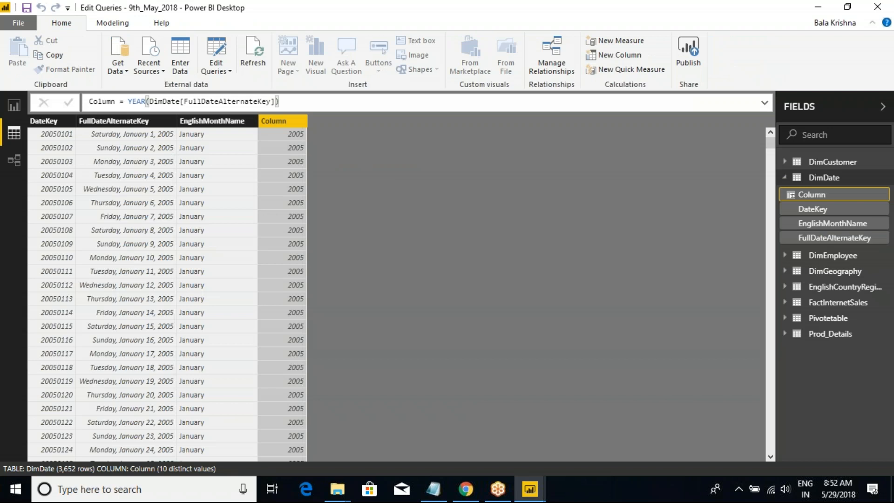
# Create a second calculated column in DimDate and start its formula with FORMAT(DimDate[FullDateAlternateKey].
pyautogui.doubleClick(132, 101)
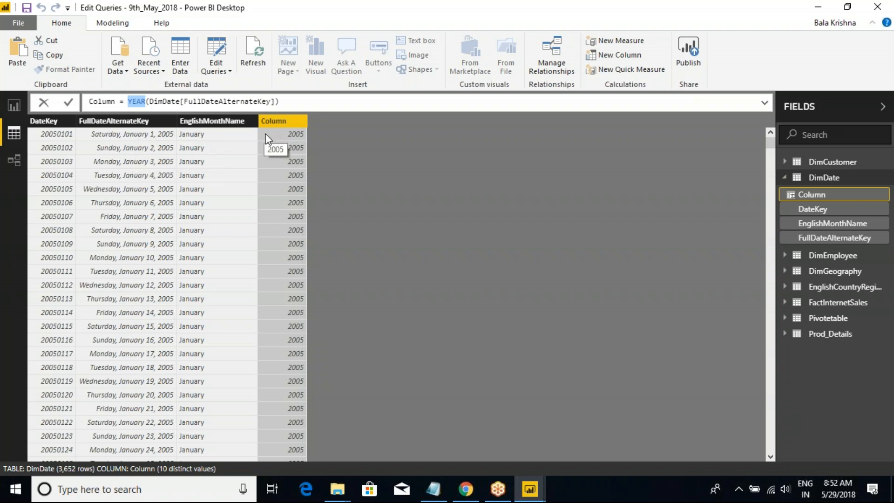
pyautogui.click(272, 123)
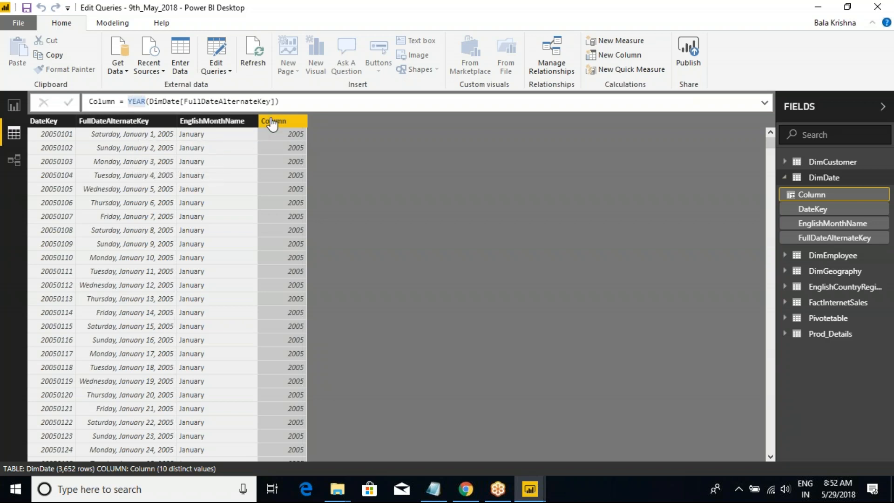
pyautogui.rightClick(273, 123)
pyautogui.click(293, 126)
pyautogui.rightClick(288, 122)
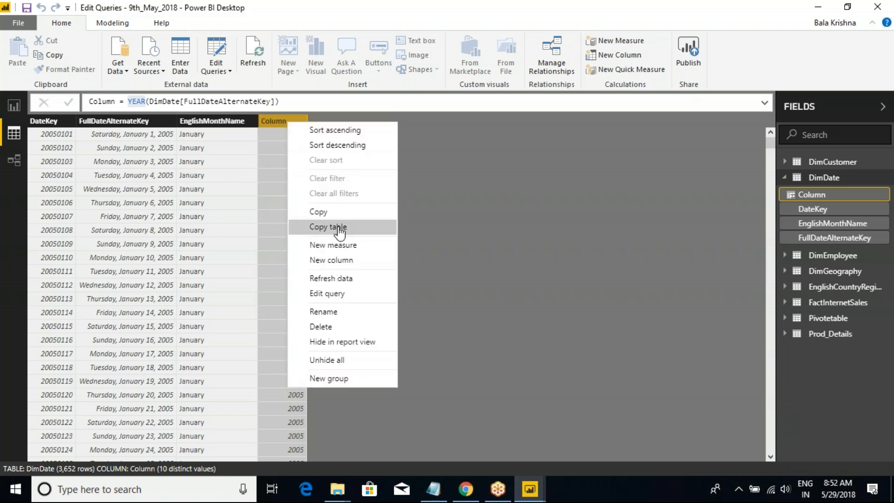
pyautogui.click(343, 259)
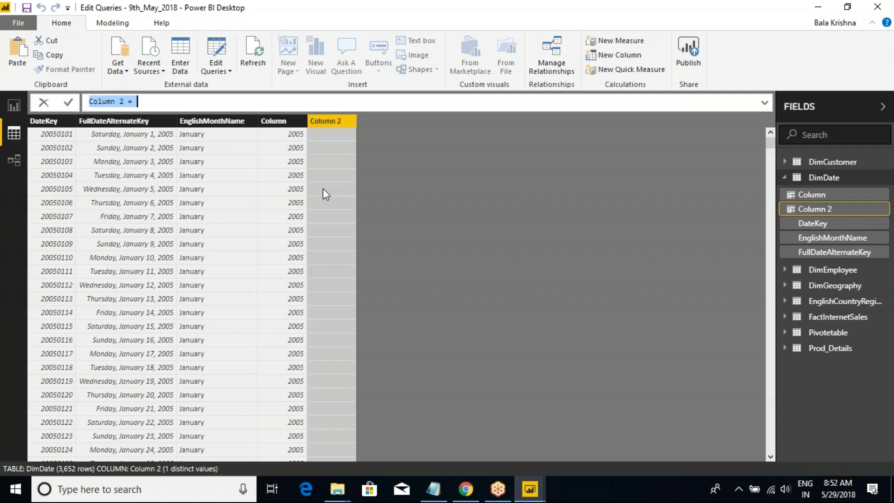
pyautogui.press('Right')
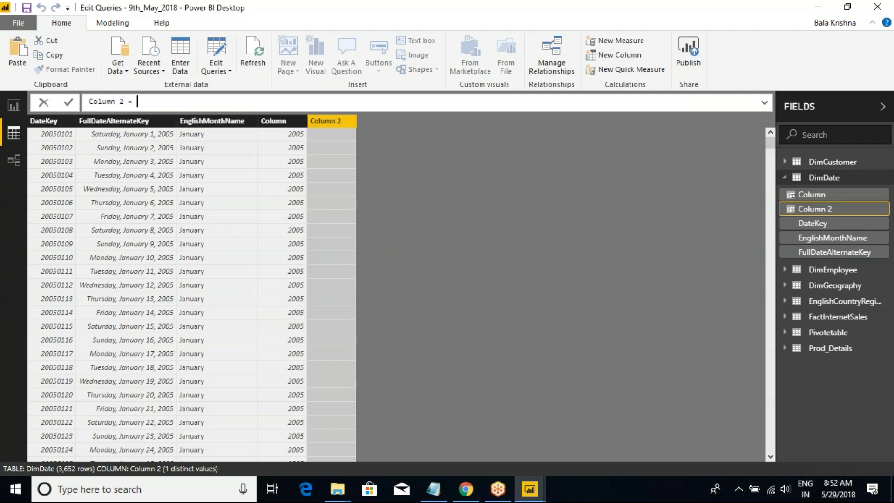
pyautogui.write('FORMAT(')
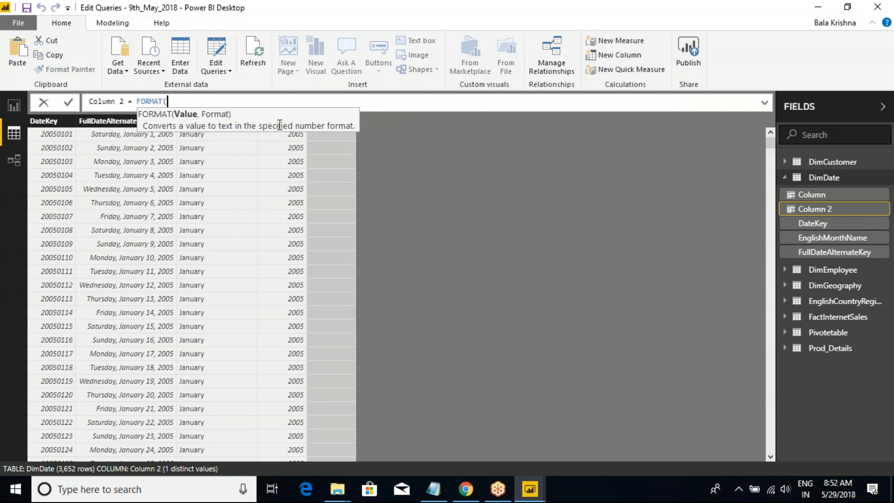
pyautogui.write('DimDate[FullDateAlternateKey]')
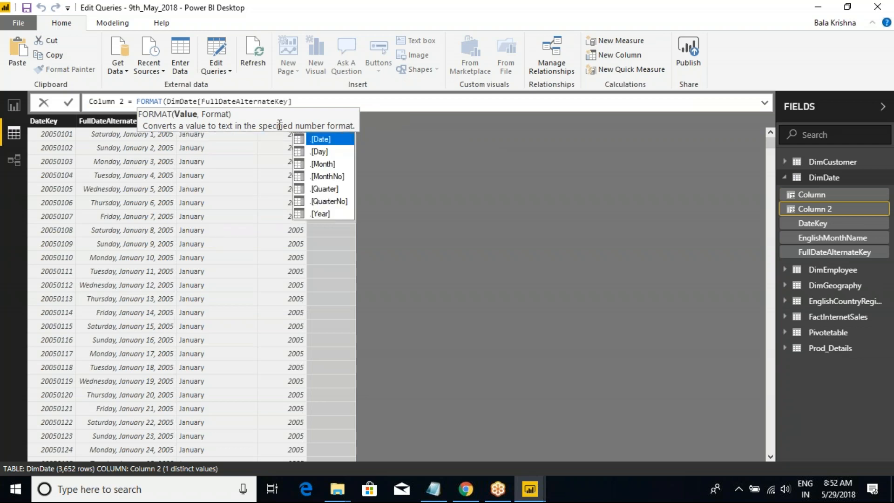
pyautogui.write(',DDD')
# Complete the Column 2 formula with the format string "DDDD" and commit it.
pyautogui.press('BackSpace')
pyautogui.press('BackSpace')
pyautogui.press('BackSpace')
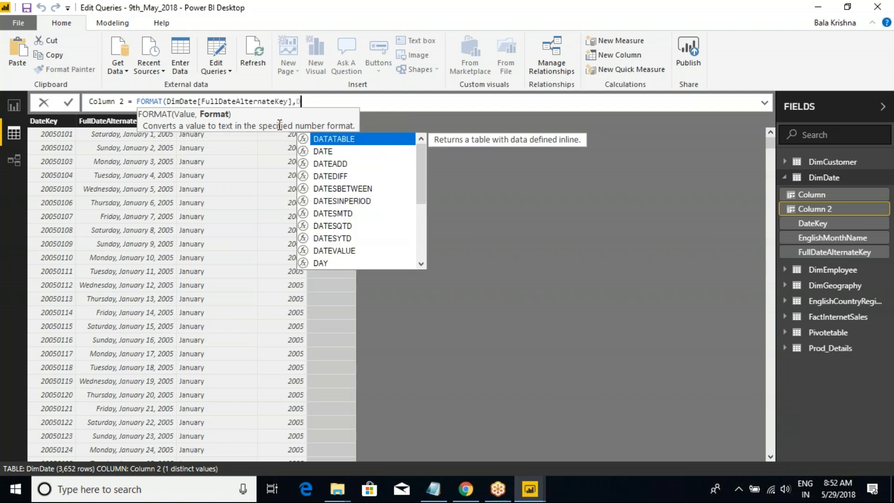
pyautogui.write('"")')
pyautogui.press('Left')
pyautogui.press('Left')
pyautogui.write('DDDD')
pyautogui.click(347, 99)
pyautogui.press('Return')
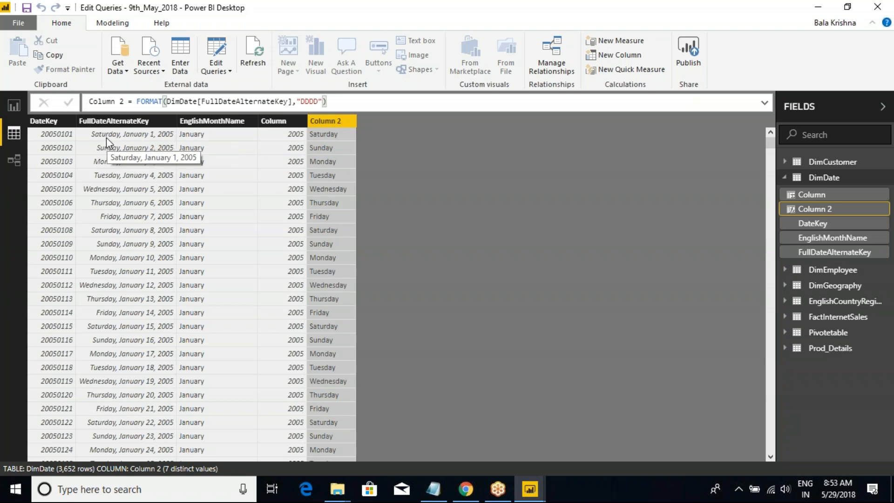
# Examine the Column 2 FORMAT formula and compare its weekday names with the FullDateAlternateKey dates.
pyautogui.click(158, 141)
pyautogui.click(320, 133)
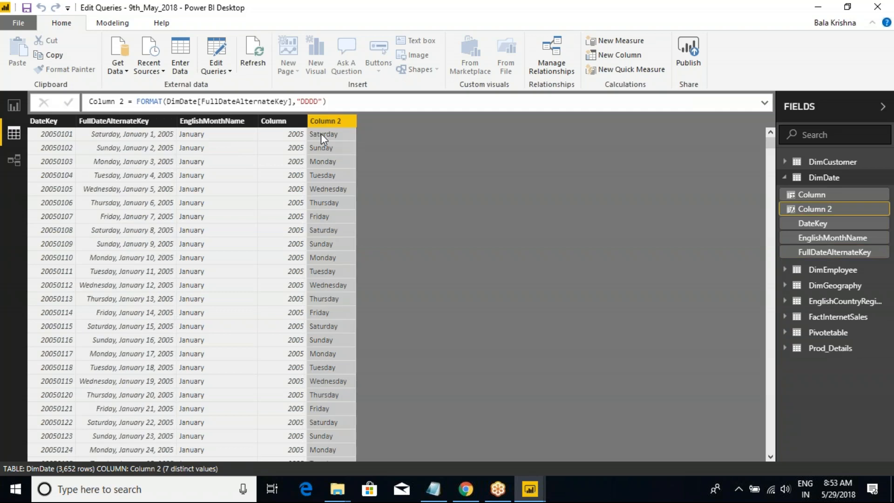
pyautogui.click(303, 101)
pyautogui.moveTo(305, 102); pyautogui.dragTo(319, 102)
pyautogui.click(318, 102)
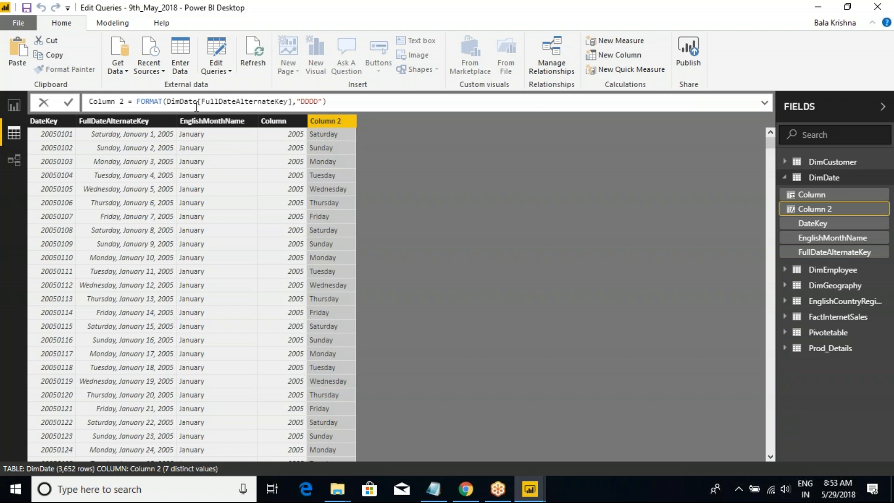
pyautogui.moveTo(136, 101); pyautogui.dragTo(357, 101)
pyautogui.click(356, 101)
pyautogui.moveTo(327, 101); pyautogui.dragTo(133, 101)
pyautogui.click(185, 101)
pyautogui.moveTo(78, 80)
pyautogui.mouseDown()
pyautogui.moveTo(161, 104)
pyautogui.moveTo(370, 119)
pyautogui.mouseUp()
pyautogui.moveTo(312, 95); pyautogui.dragTo(361, 76)
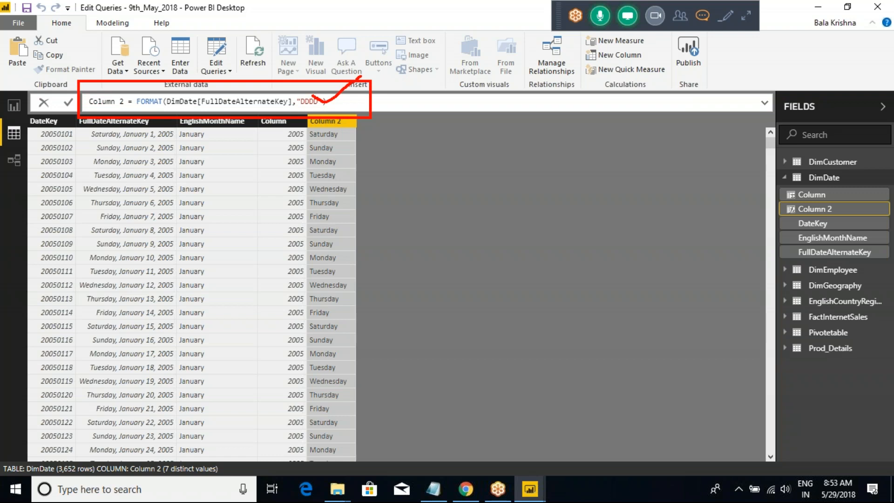
pyautogui.moveTo(331, 134)
pyautogui.mouseDown()
pyautogui.moveTo(311, 148)
pyautogui.moveTo(337, 298)
pyautogui.moveTo(327, 154)
pyautogui.mouseUp()
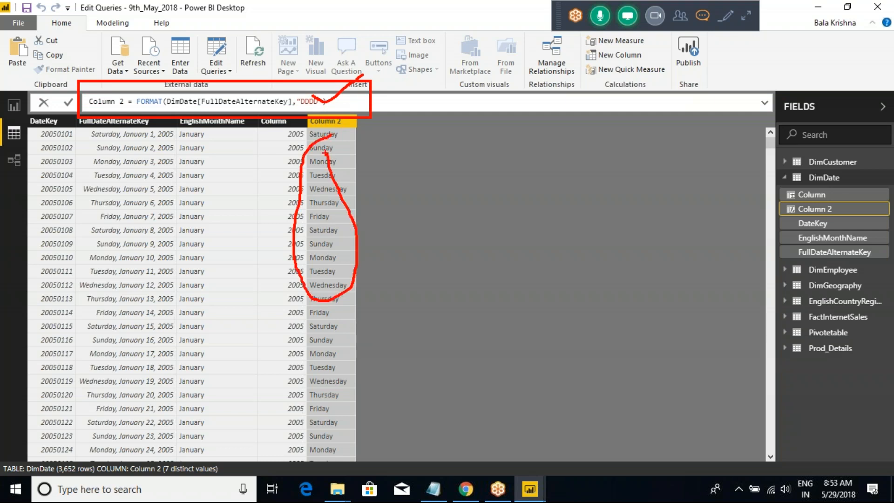
pyautogui.press('Escape')
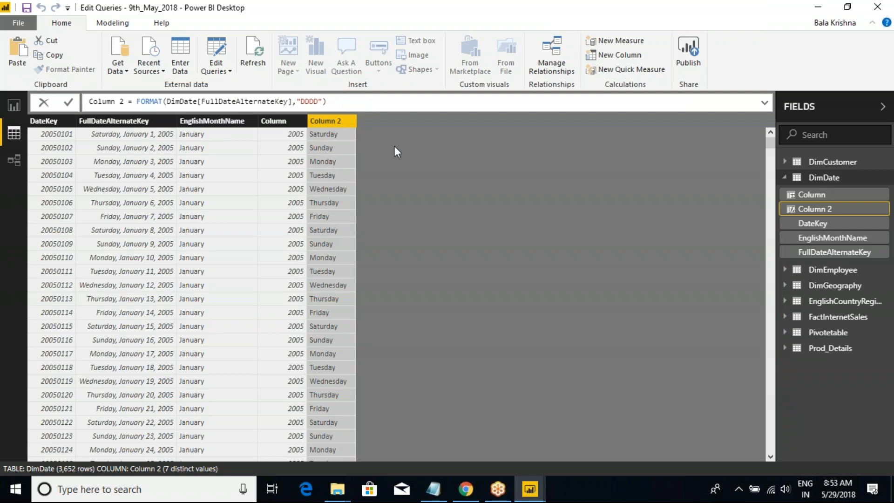
# Open the Power Query Editor and select the EnglishMonthName column in the DimDate query.
pyautogui.hotkey('alt', 'Tab')
pyautogui.click(216, 70)
pyautogui.click(226, 88)
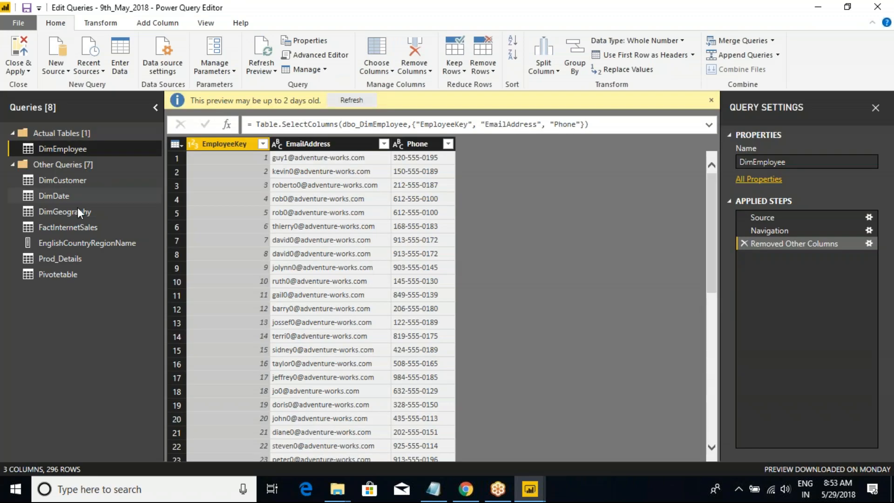
pyautogui.click(65, 196)
pyautogui.click(417, 144)
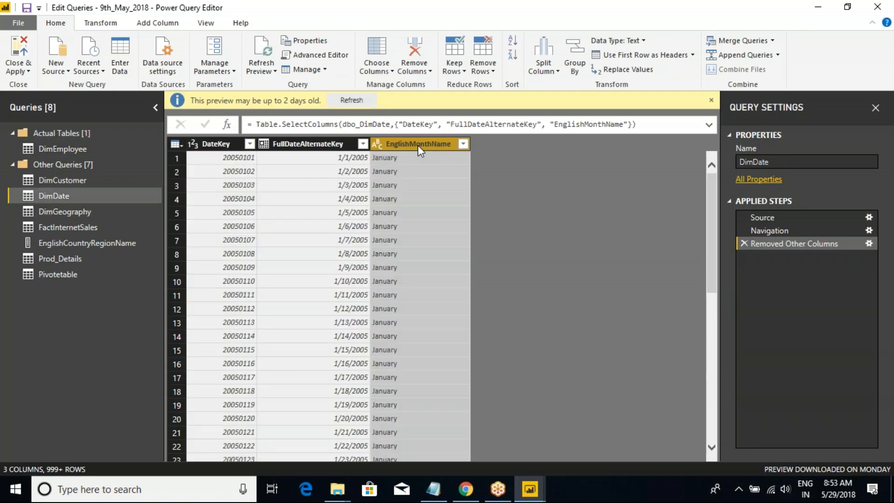
# Try to reduce the DimDate query to only the FullDateAlternateKey column with Choose Columns.
pyautogui.click(176, 146)
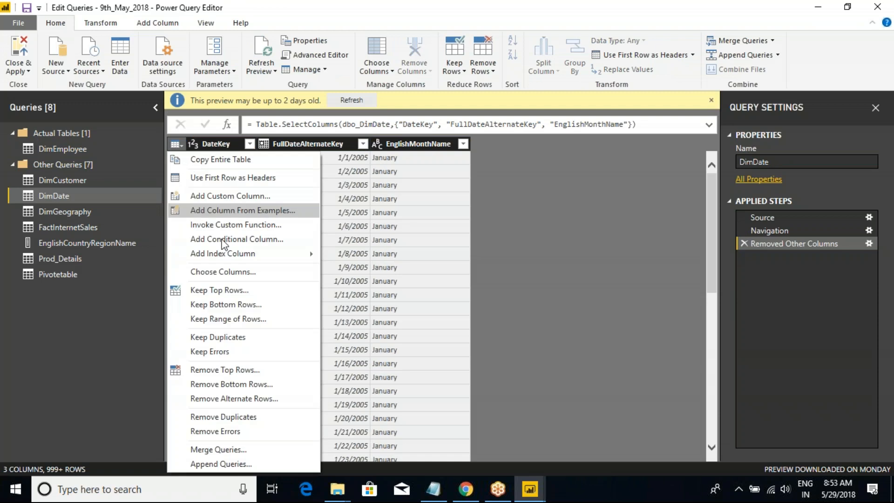
pyautogui.click(229, 289)
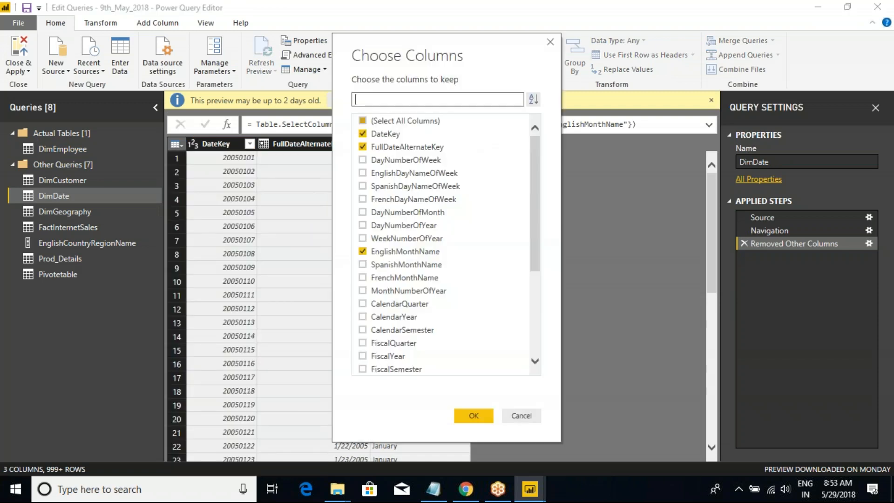
pyautogui.click(362, 121)
pyautogui.click(362, 133)
pyautogui.click(362, 146)
pyautogui.click(362, 251)
pyautogui.click(473, 415)
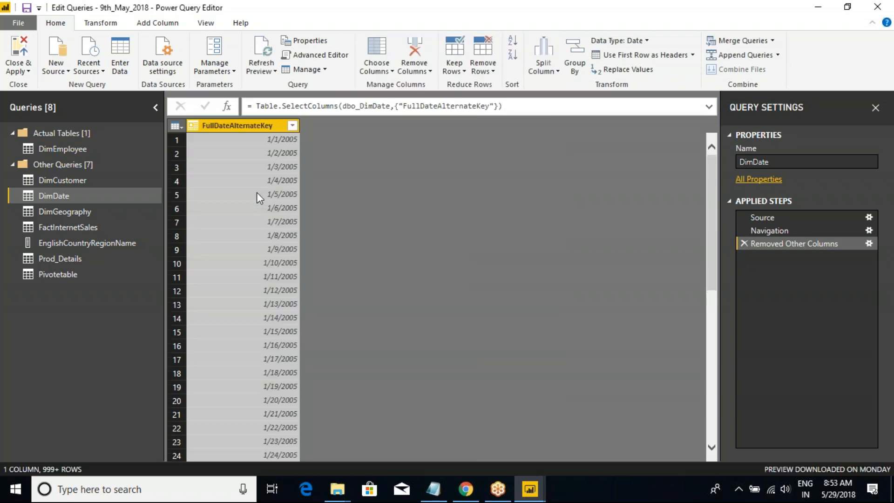
# Delete DimDate's Removed Other Columns step and choose only DateKey, FullDateAlternateKey and EnglishMonthName as the columns to keep.
pyautogui.click(177, 126)
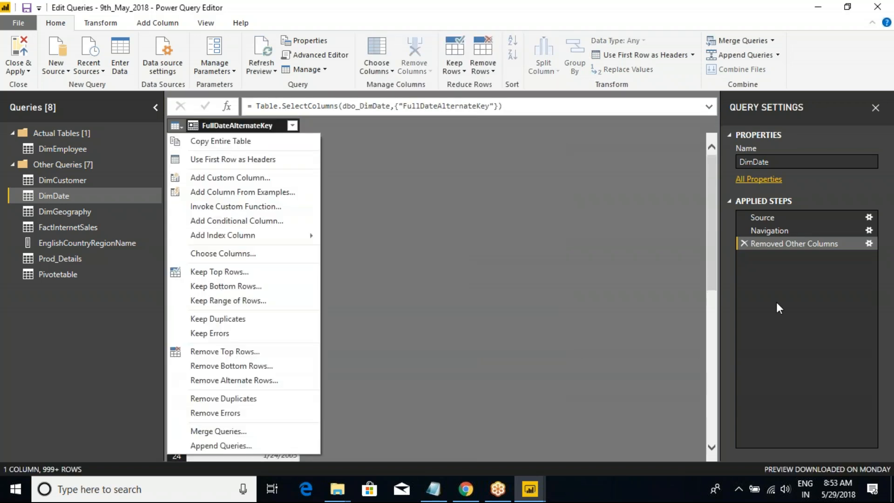
pyautogui.click(744, 244)
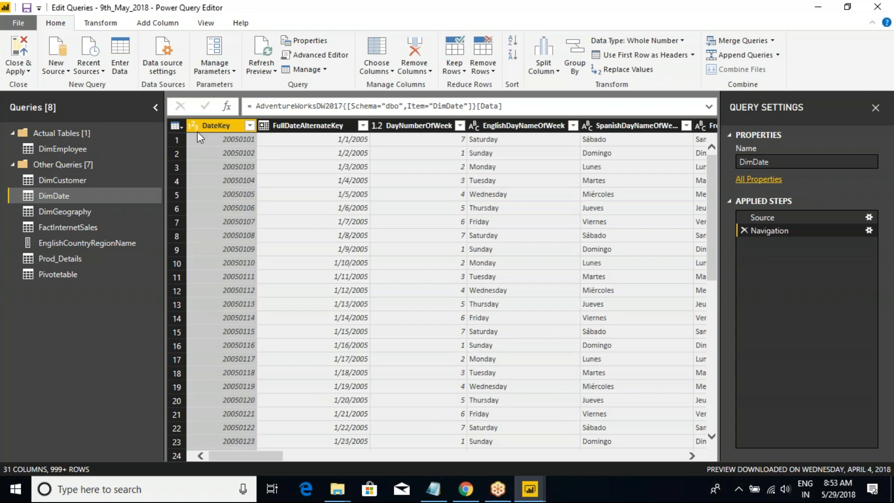
pyautogui.click(183, 125)
pyautogui.click(219, 253)
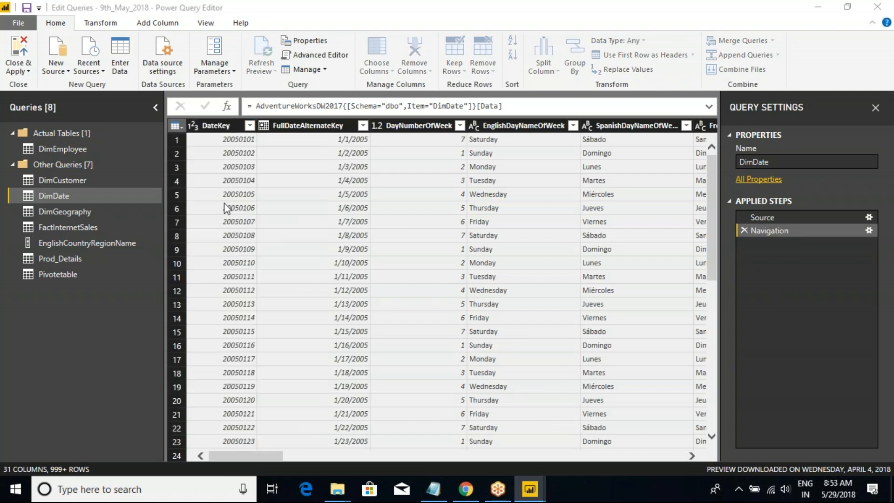
pyautogui.click(362, 121)
pyautogui.click(363, 134)
pyautogui.click(363, 146)
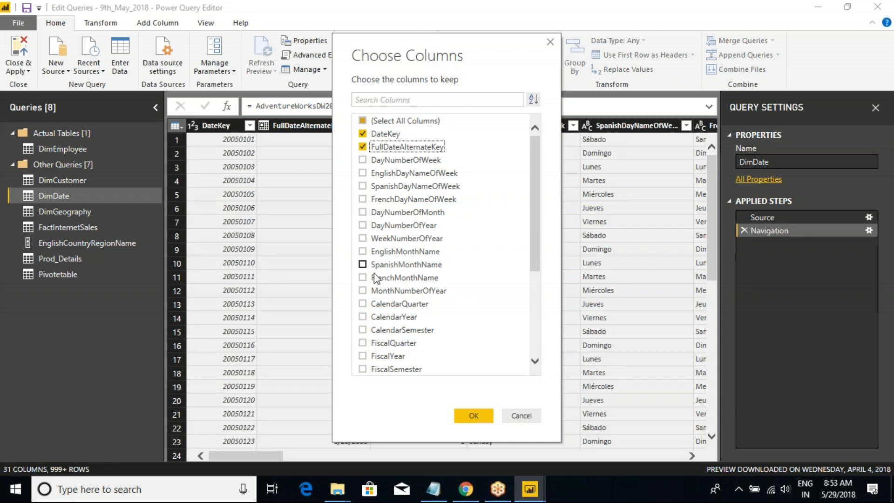
pyautogui.click(362, 251)
pyautogui.click(472, 415)
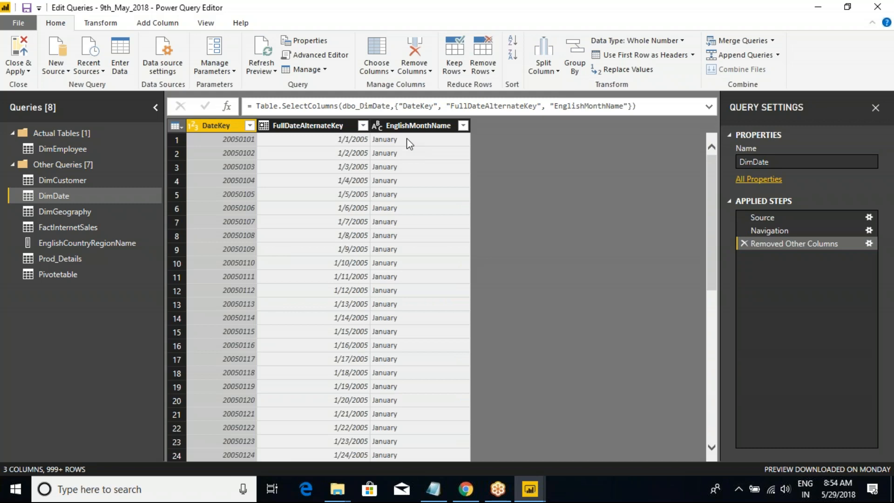
# Start adding a column from examples to the whole DimDate table.
pyautogui.click(426, 125)
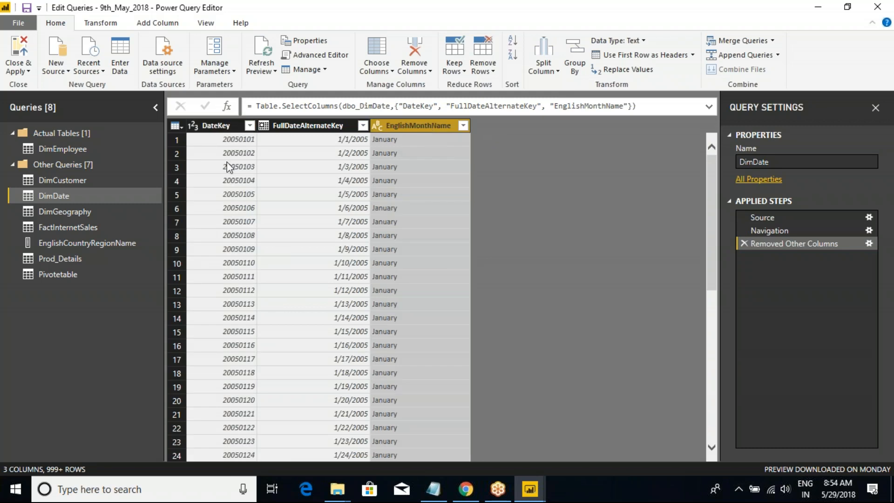
pyautogui.click(177, 126)
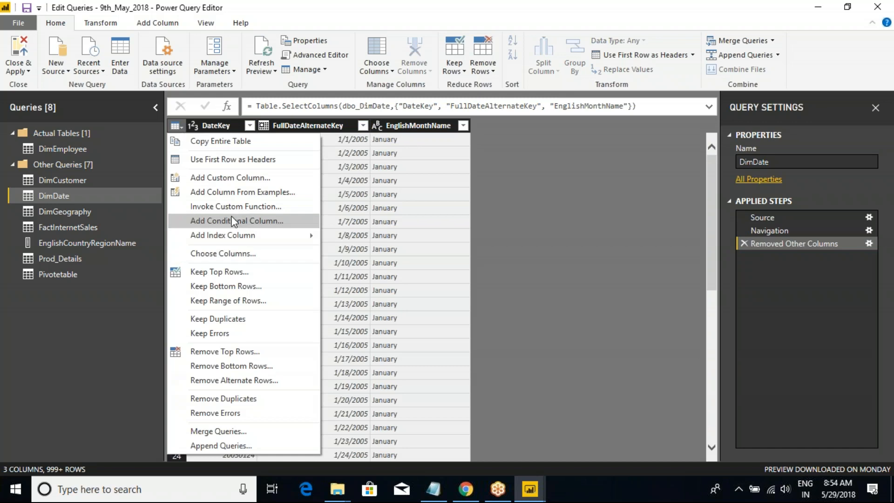
pyautogui.click(234, 195)
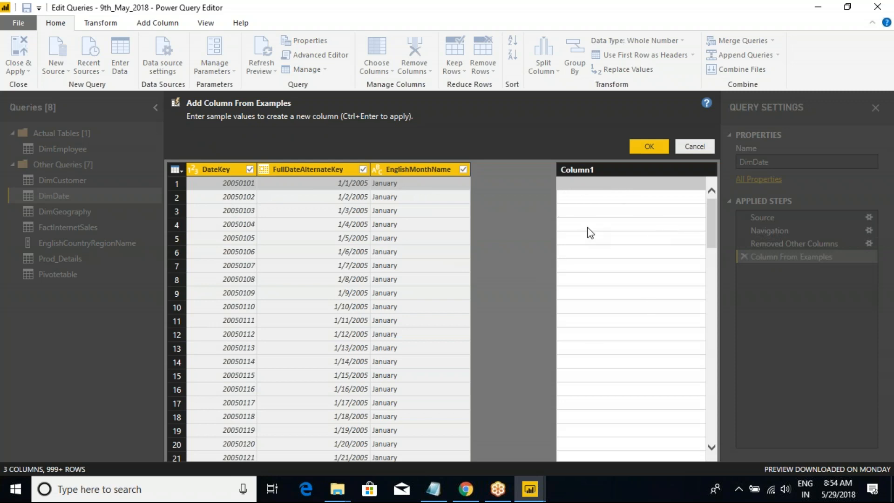
pyautogui.moveTo(608, 191)
pyautogui.mouseDown()
pyautogui.moveTo(582, 164)
pyautogui.moveTo(358, 122)
pyautogui.moveTo(327, 149)
pyautogui.moveTo(330, 180)
pyautogui.mouseUp()
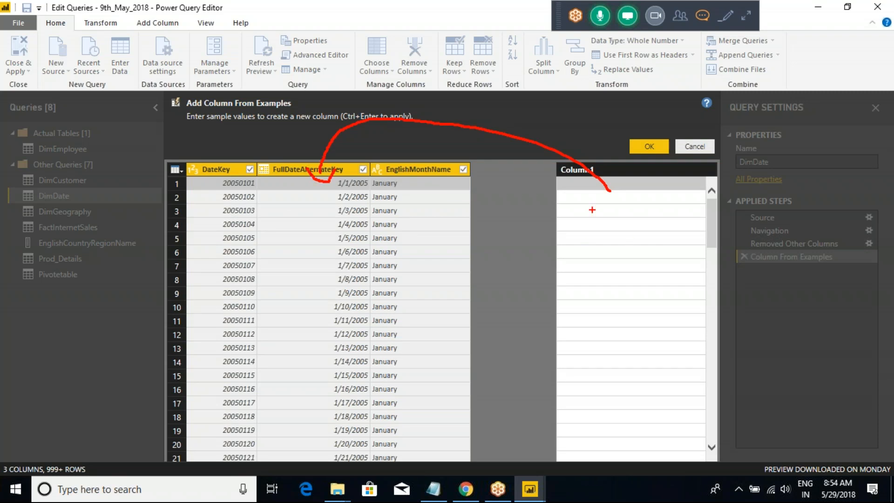
pyautogui.moveTo(590, 179)
pyautogui.mouseDown()
pyautogui.moveTo(575, 170)
pyautogui.moveTo(585, 174)
pyautogui.mouseUp()
pyautogui.moveTo(426, 201)
pyautogui.mouseDown()
pyautogui.moveTo(451, 157)
pyautogui.moveTo(476, 200)
pyautogui.mouseUp()
pyautogui.moveTo(235, 166); pyautogui.dragTo(213, 210)
pyautogui.moveTo(211, 174); pyautogui.dragTo(246, 207)
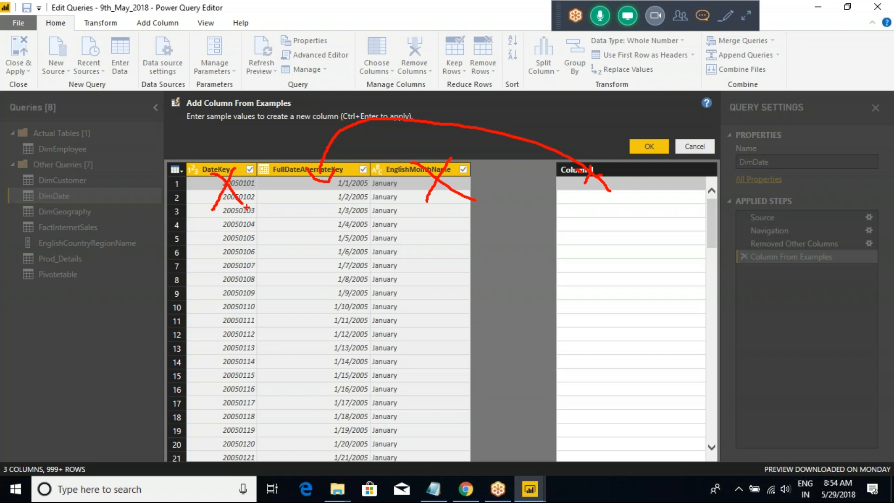
pyautogui.press('Escape')
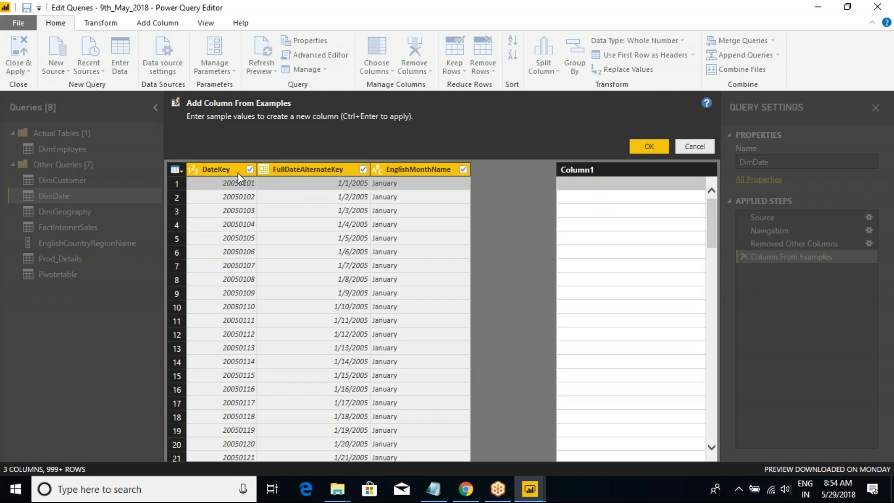
# Exclude DateKey and EnglishMonthName as example sources, and examine the suggested FullDateAlternateKey values for the first row of Column1.
pyautogui.click(249, 169)
pyautogui.click(463, 170)
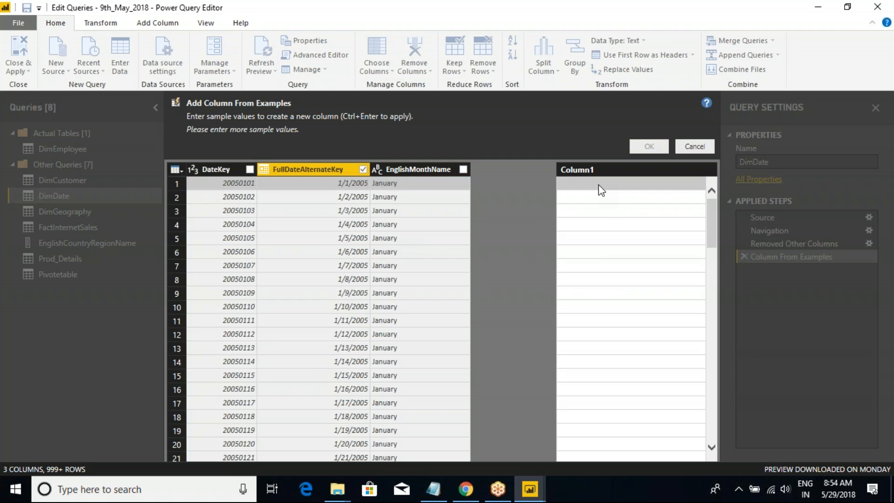
pyautogui.click(599, 185)
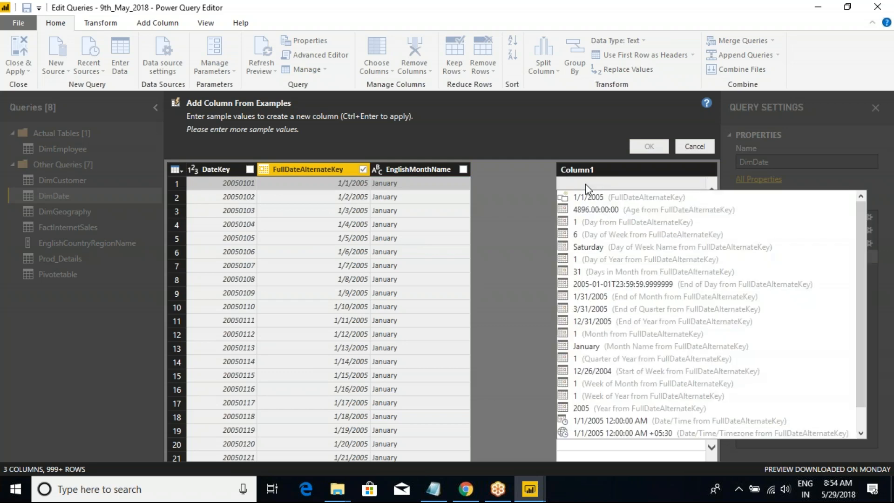
pyautogui.click(605, 170)
pyautogui.click(604, 181)
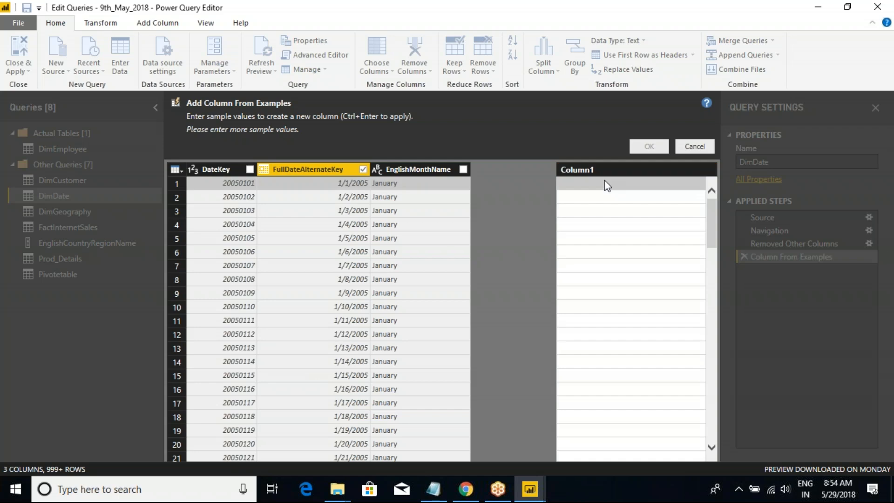
pyautogui.click(605, 184)
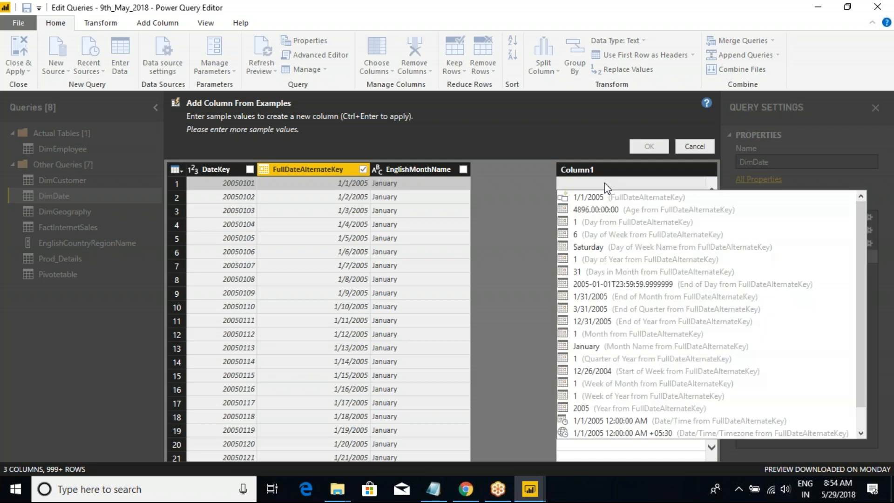
pyautogui.moveTo(859, 222); pyautogui.dragTo(859, 259)
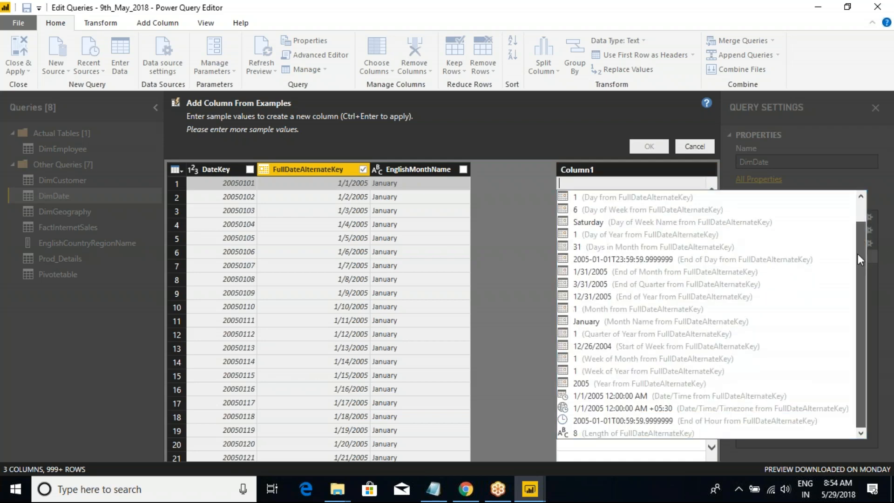
pyautogui.moveTo(859, 306); pyautogui.dragTo(856, 208)
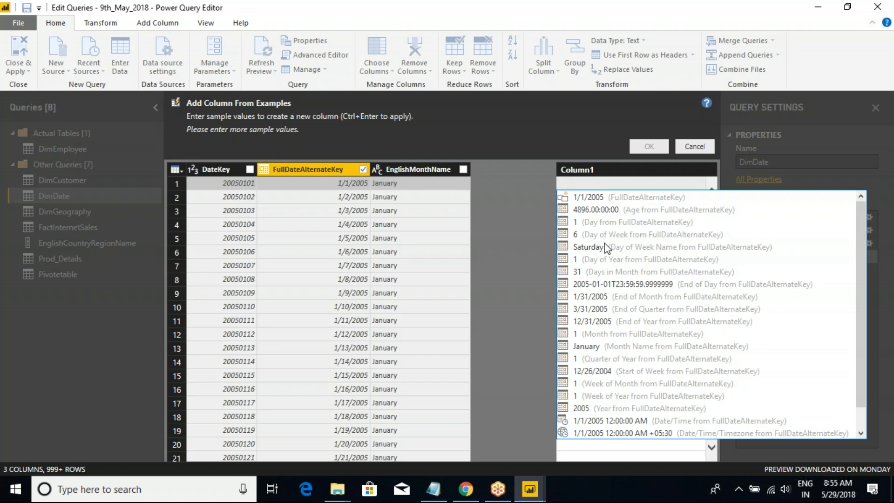
# Use the Day of Week Name suggestion Saturday as the first example and add the resulting Day Name column to DimDate.
pyautogui.click(589, 245)
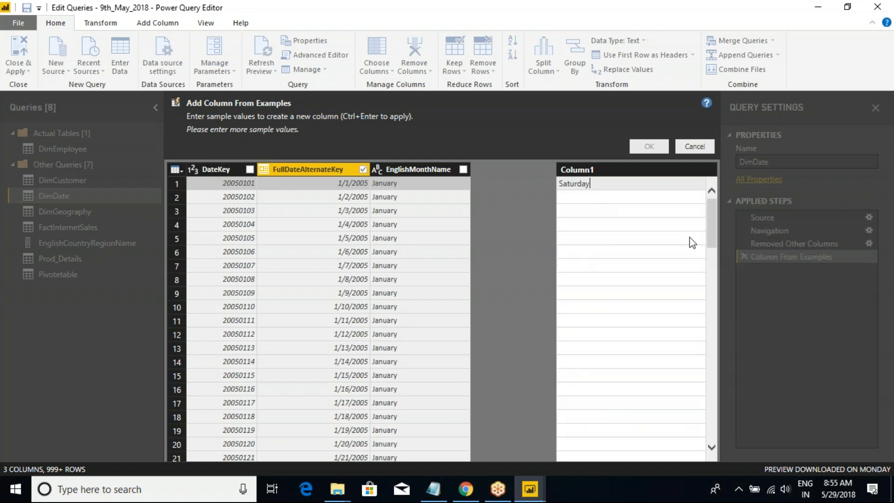
pyautogui.press('Return')
pyautogui.doubleClick(591, 170)
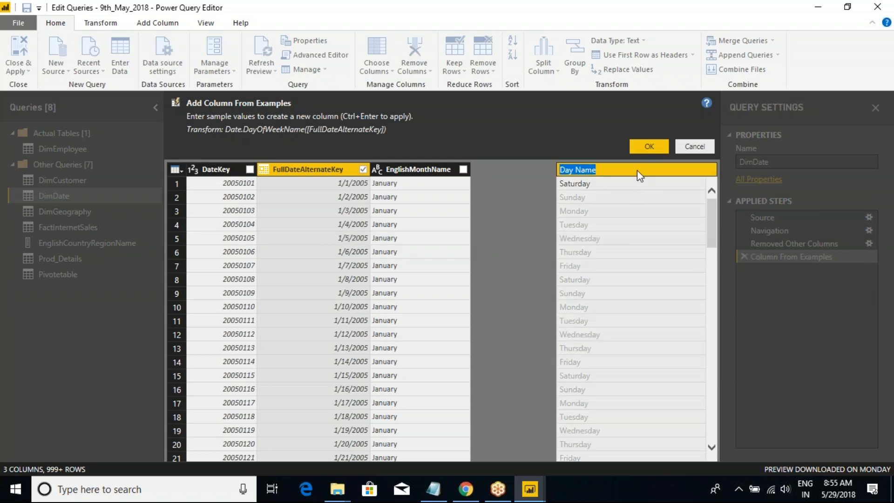
pyautogui.click(649, 151)
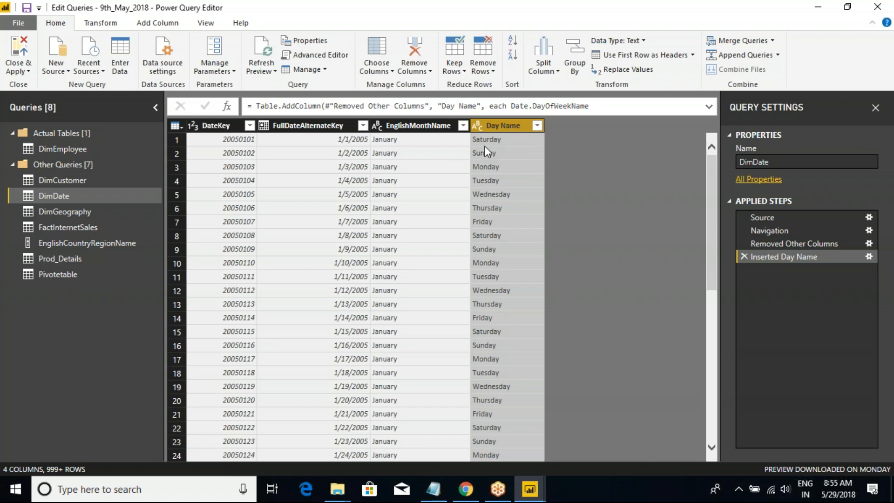
pyautogui.click(329, 130)
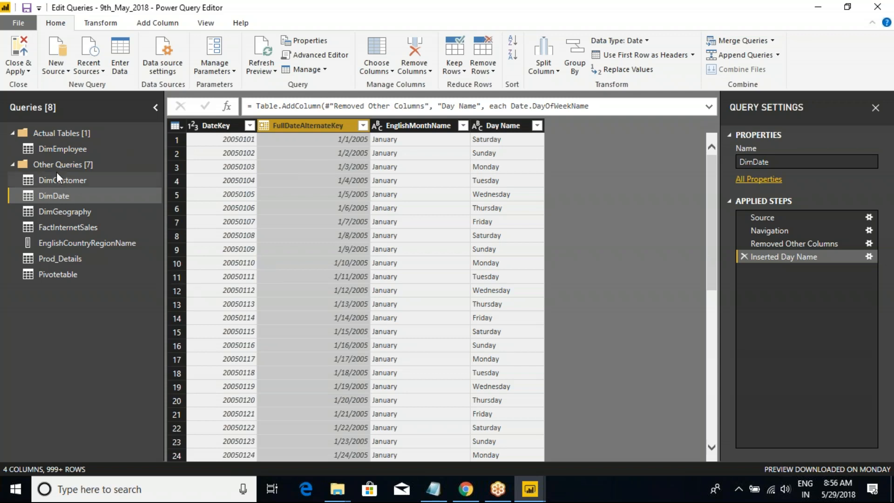
# Reduce the DimGeography query to only the City and StateProvinceName columns with Choose Columns.
pyautogui.click(65, 211)
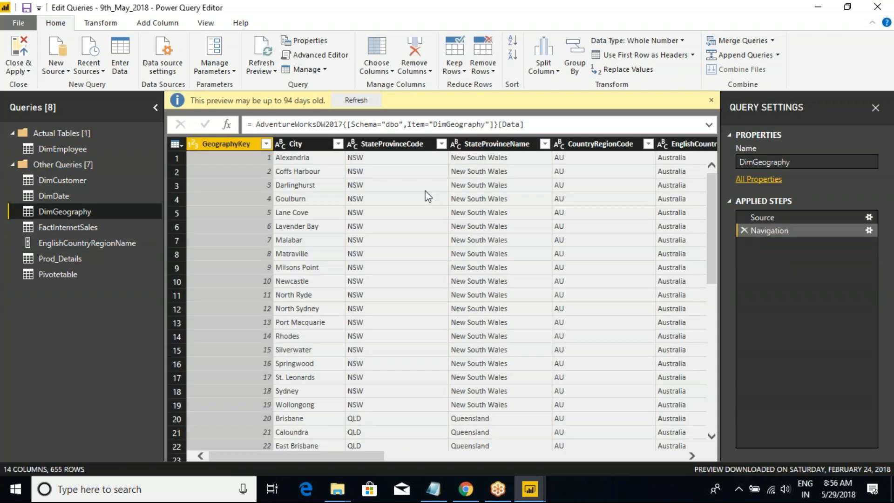
pyautogui.click(176, 144)
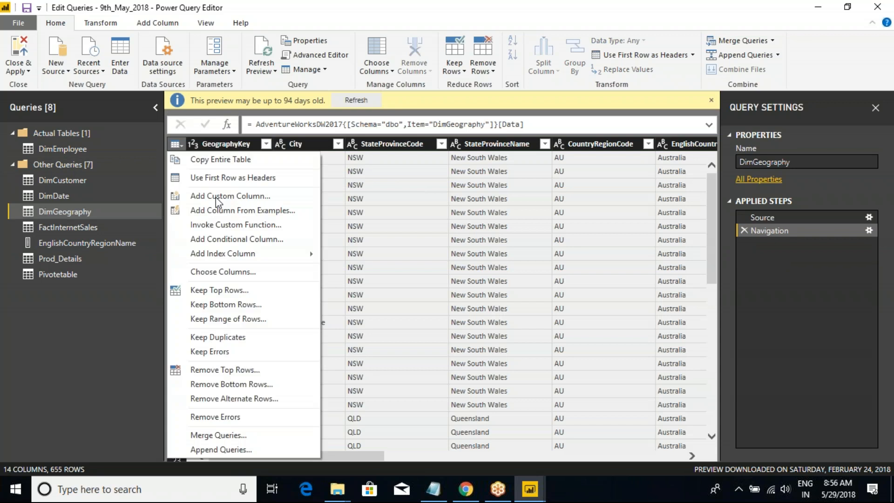
pyautogui.click(227, 272)
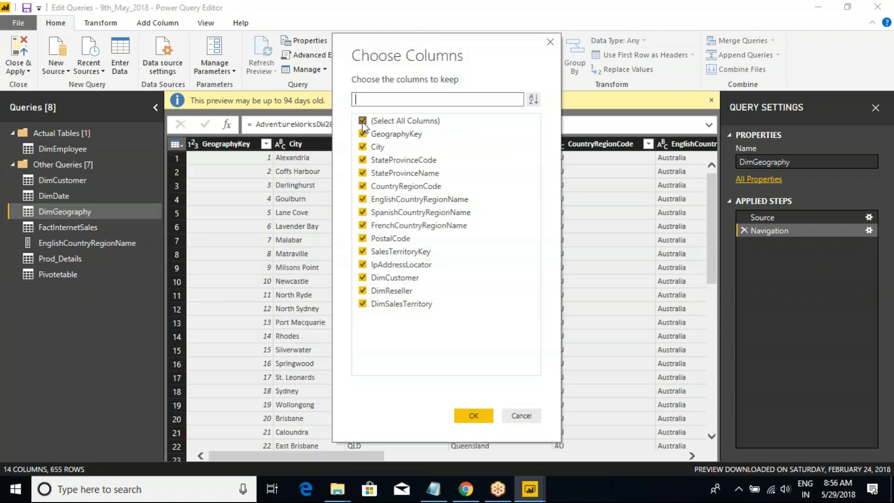
pyautogui.click(362, 120)
pyautogui.click(363, 147)
pyautogui.click(362, 173)
pyautogui.click(473, 415)
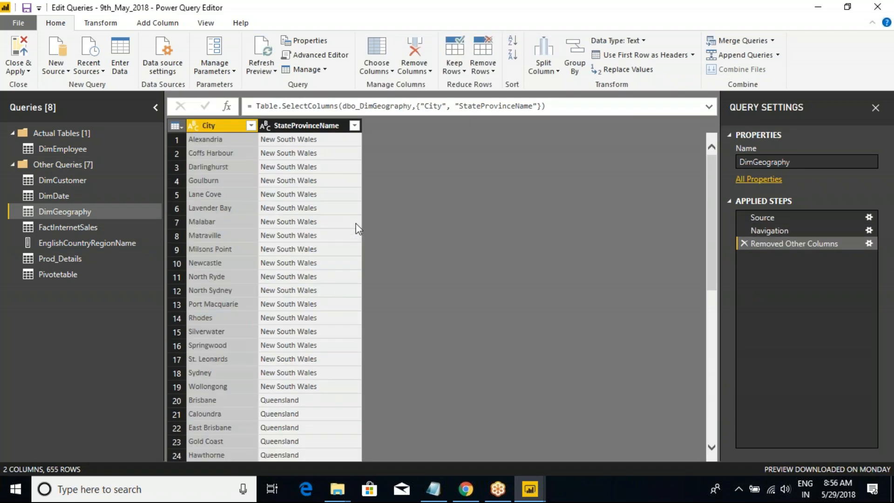
# Start adding a column from examples to the whole DimGeography table and name the new column Description.
pyautogui.click(324, 127)
pyautogui.click(223, 130)
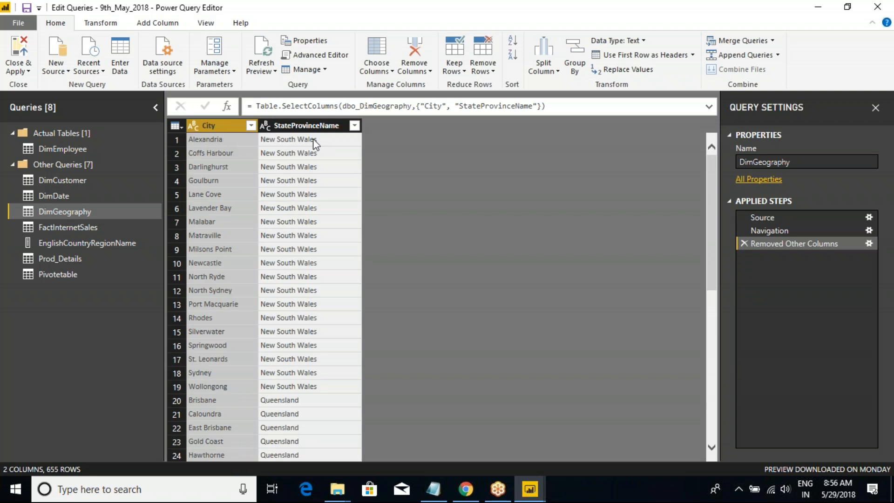
pyautogui.click(287, 138)
pyautogui.click(179, 127)
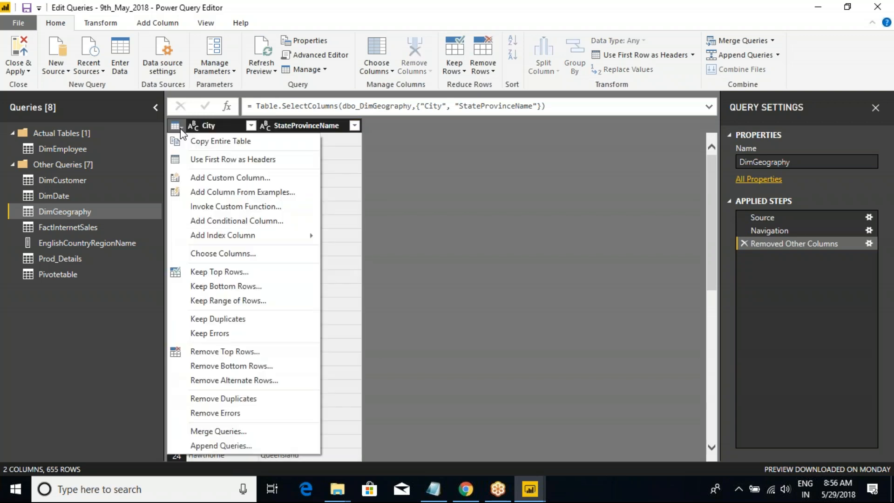
pyautogui.click(238, 192)
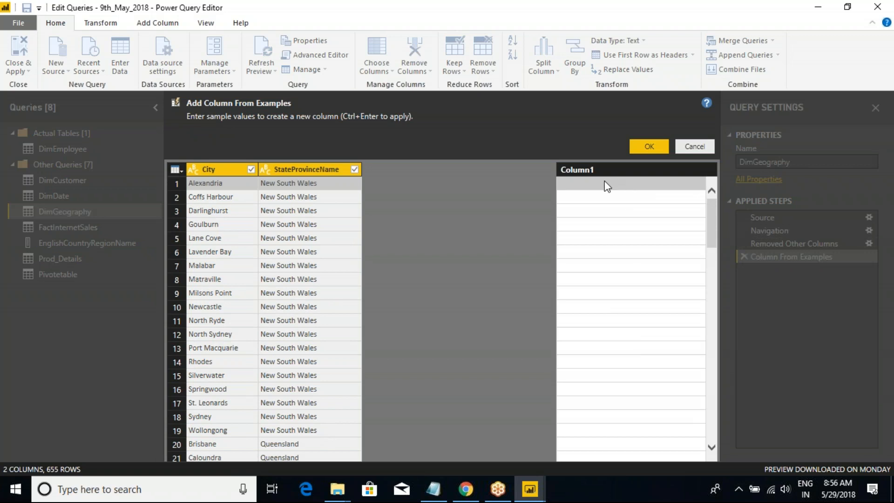
pyautogui.doubleClick(586, 169)
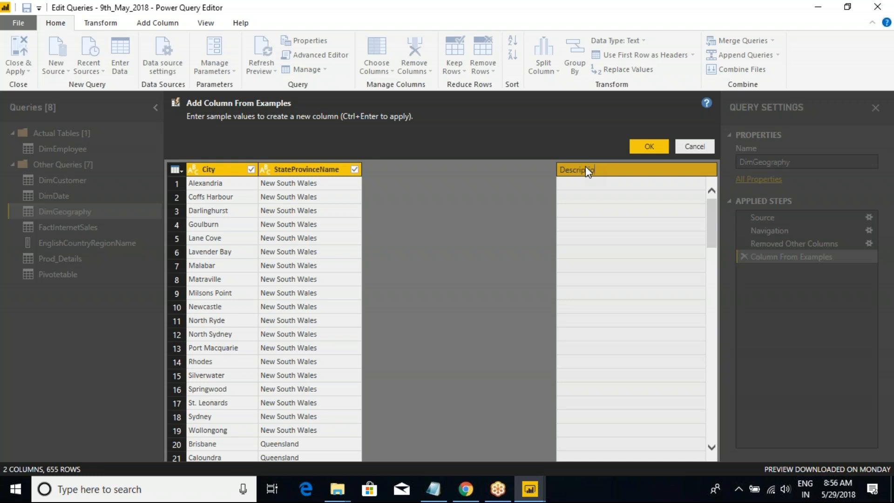
pyautogui.write('Description')
# Try Ale as the first-row example for Description, and replace it with the suggested City value Alexandria.
pyautogui.click(580, 183)
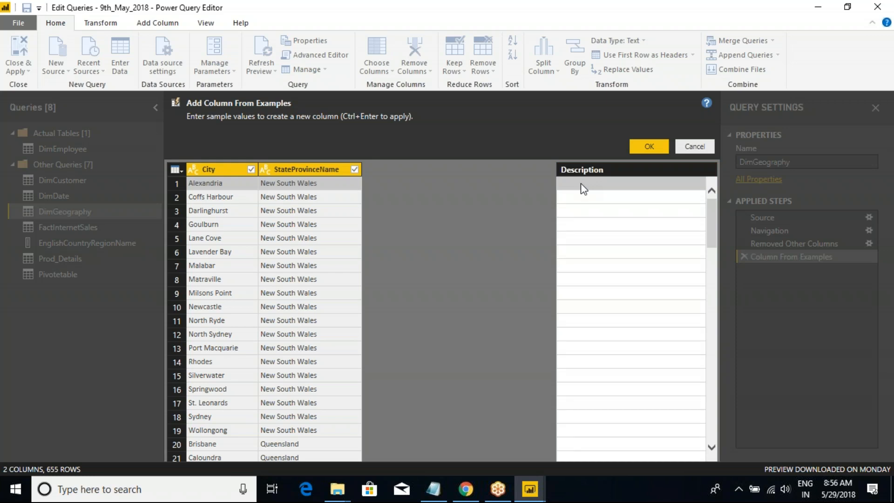
pyautogui.write('Ale')
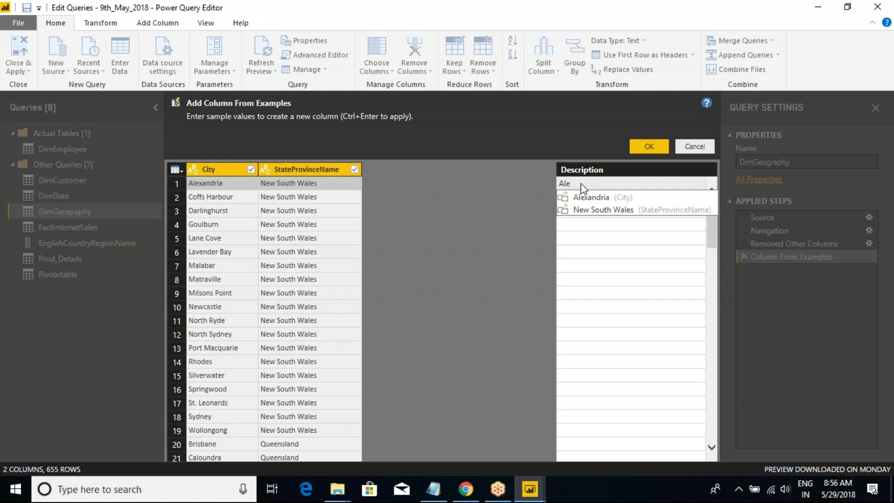
pyautogui.press('Down')
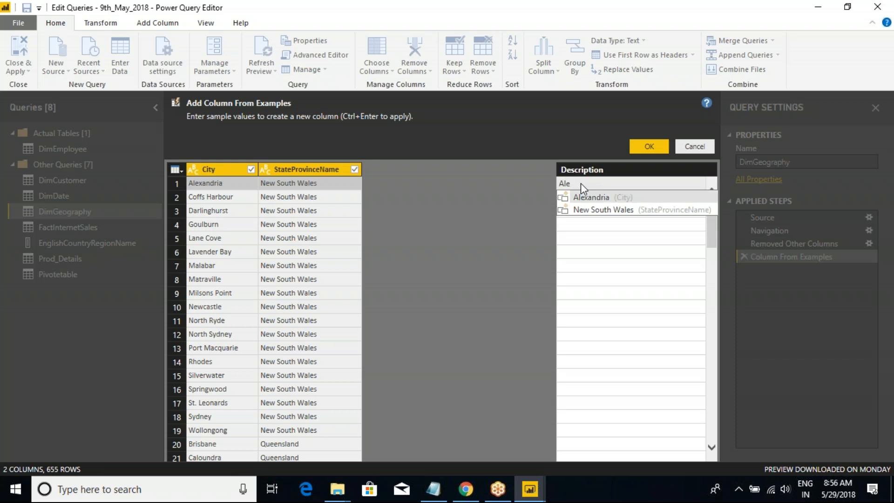
pyautogui.press('Return')
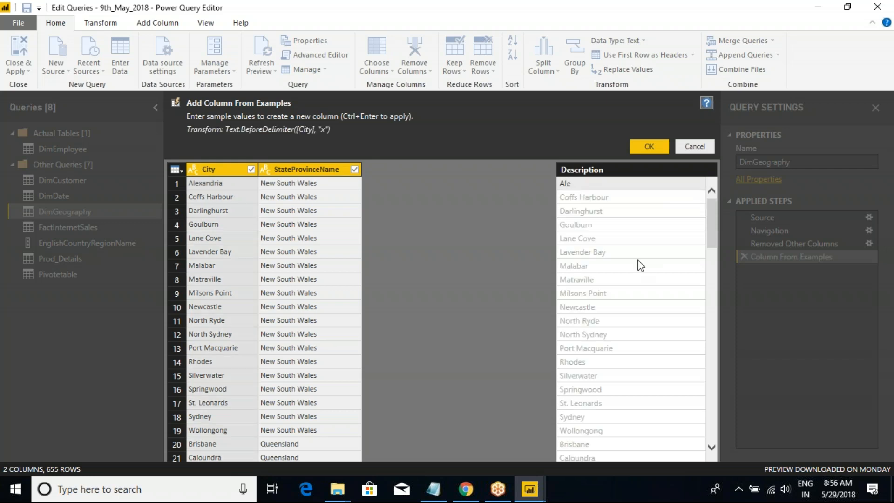
pyautogui.click(668, 267)
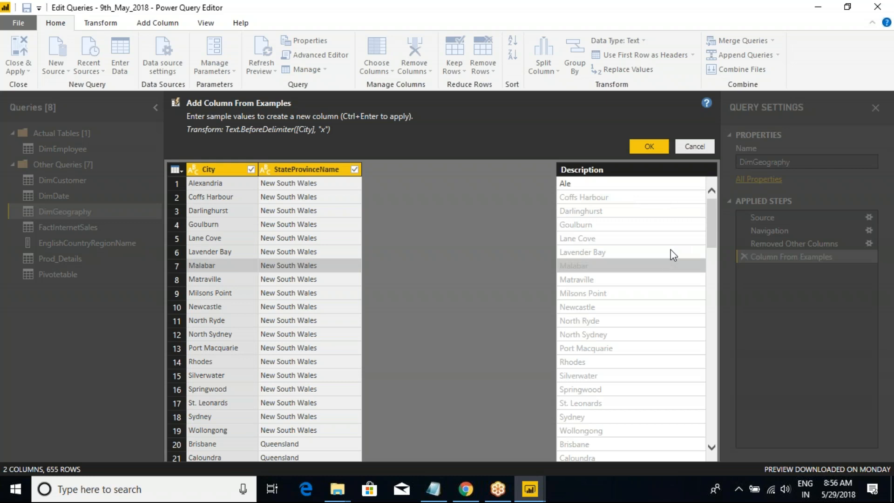
pyautogui.click(604, 187)
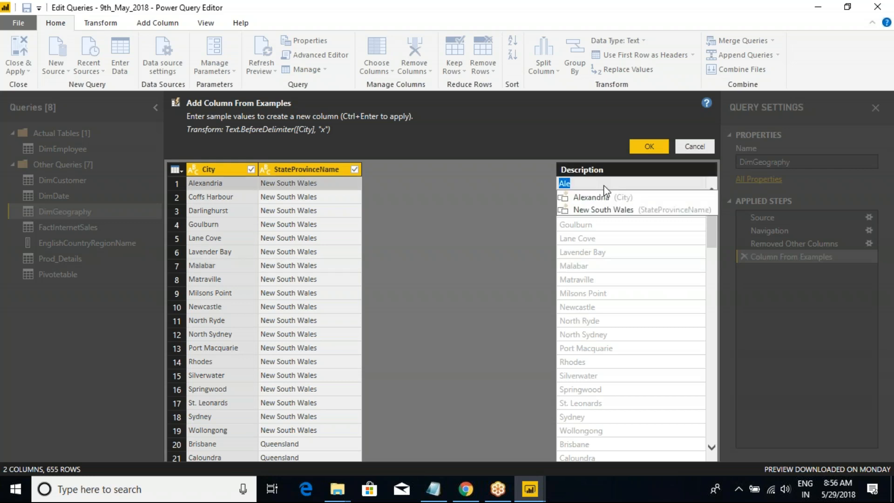
pyautogui.click(598, 199)
# Replace the first-row example with "The Alexandria available in New South Wales" and add the Description column to DimGeography.
pyautogui.click(612, 183)
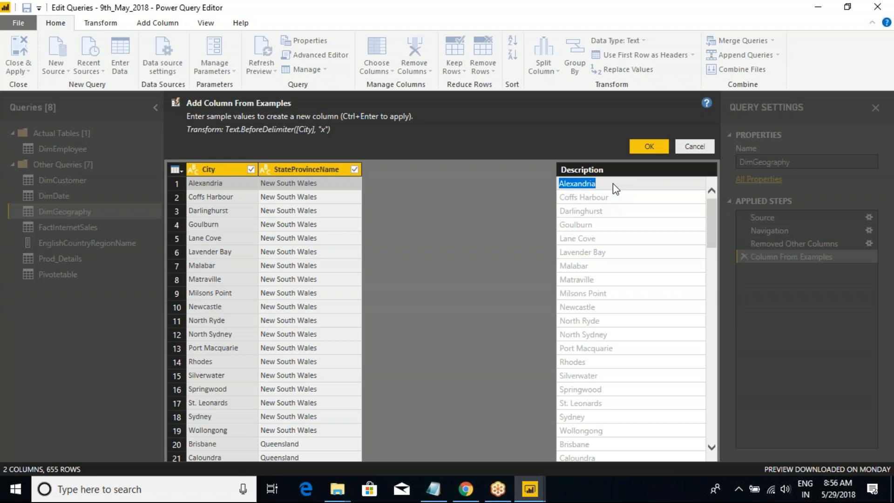
pyautogui.click(601, 183)
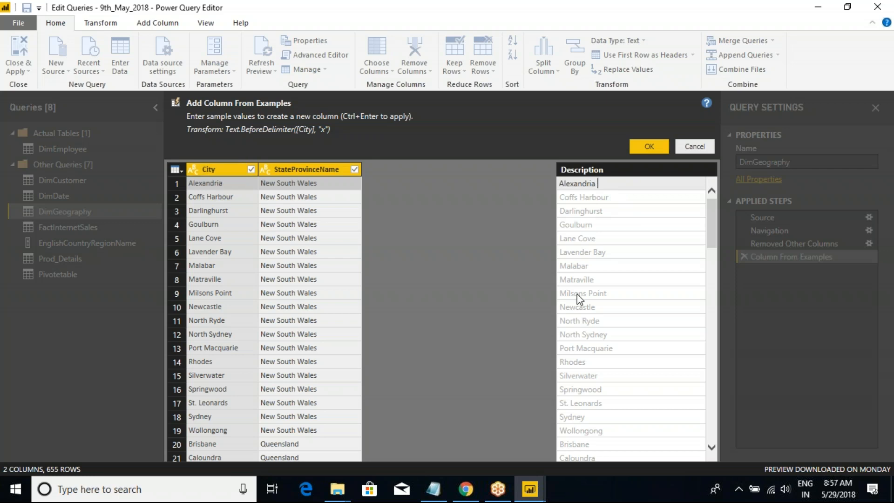
pyautogui.press('BackSpace')
pyautogui.press('BackSpace')
pyautogui.press('BackSpace')
pyautogui.press('BackSpace')
pyautogui.press('BackSpace')
pyautogui.press('BackSpace')
pyautogui.press('BackSpace')
pyautogui.press('BackSpace')
pyautogui.press('BackSpace')
pyautogui.press('BackSpace')
pyautogui.write('The Alexandria available in')
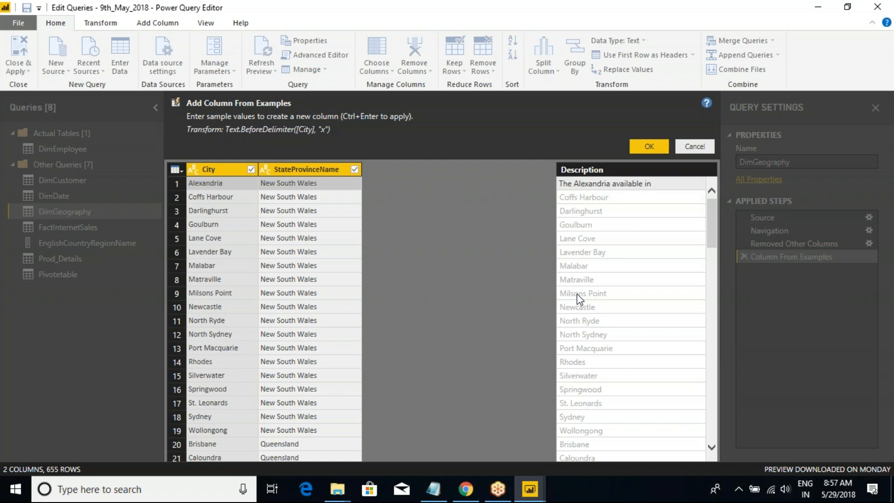
pyautogui.write(' New Sout')
pyautogui.write('h')
pyautogui.write(' Wales')
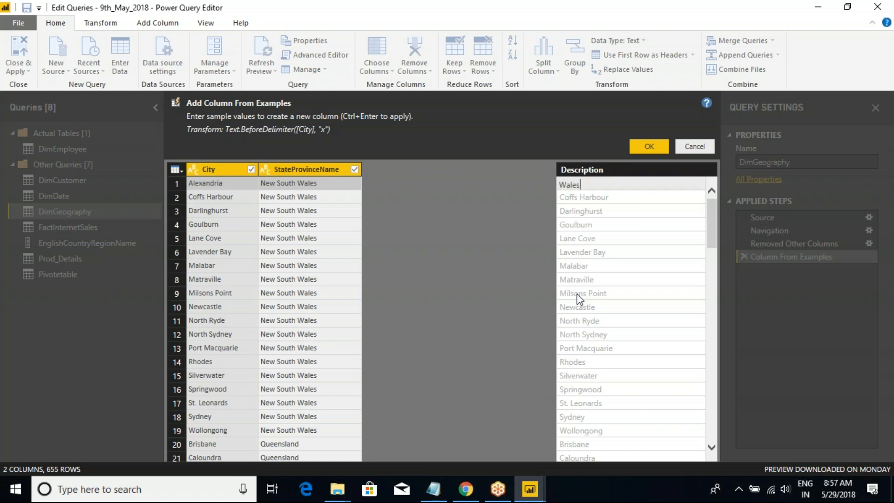
pyautogui.press('Return')
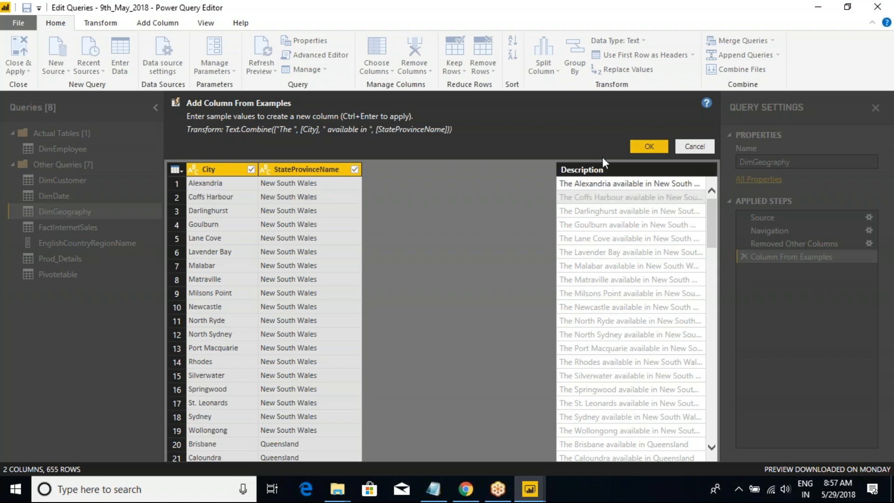
pyautogui.hotkey('ctrl', 'Return')
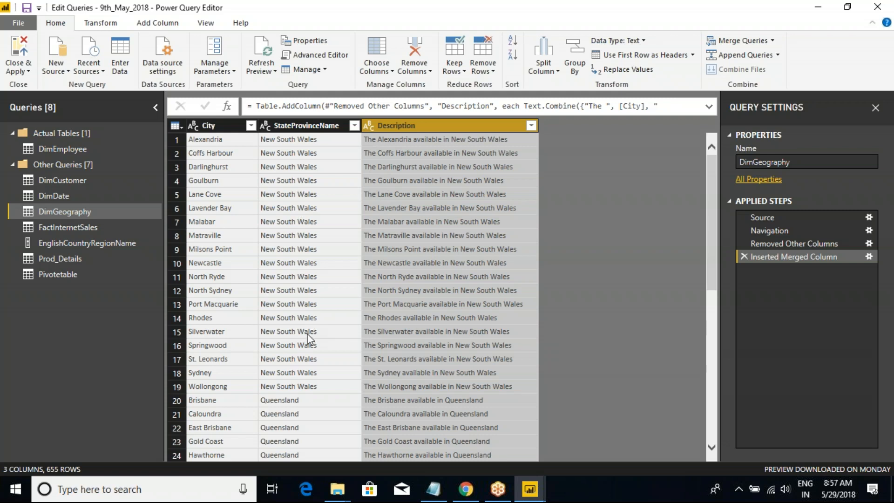
# Examine the Description values across the rows and compare them with the City and StateProvinceName columns.
pyautogui.scroll(-13, 316, 335)
pyautogui.scroll(-20, 463, 366)
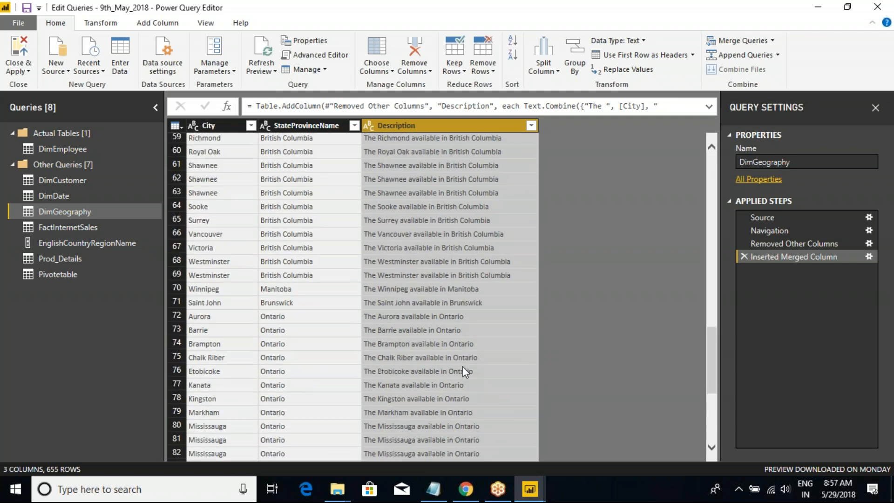
pyautogui.scroll(-5, 462, 365)
pyautogui.scroll(17, 298, 279)
pyautogui.scroll(20, 311, 238)
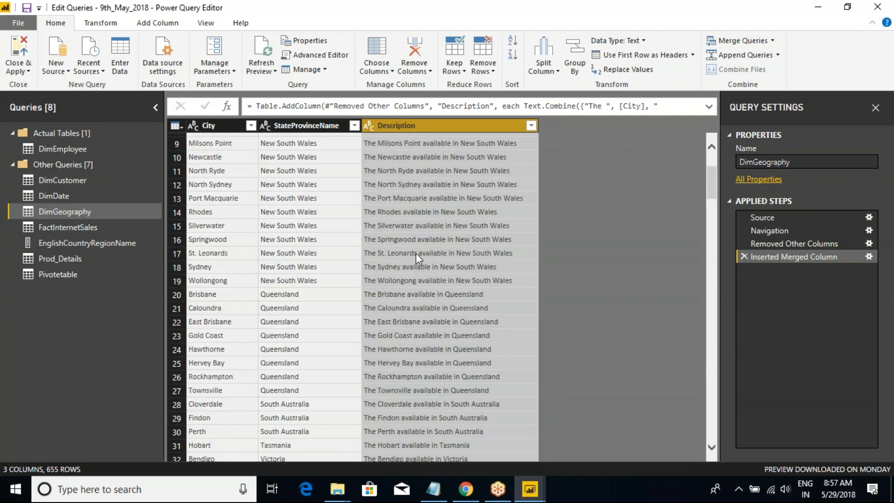
pyautogui.moveTo(713, 192); pyautogui.dragTo(707, 158)
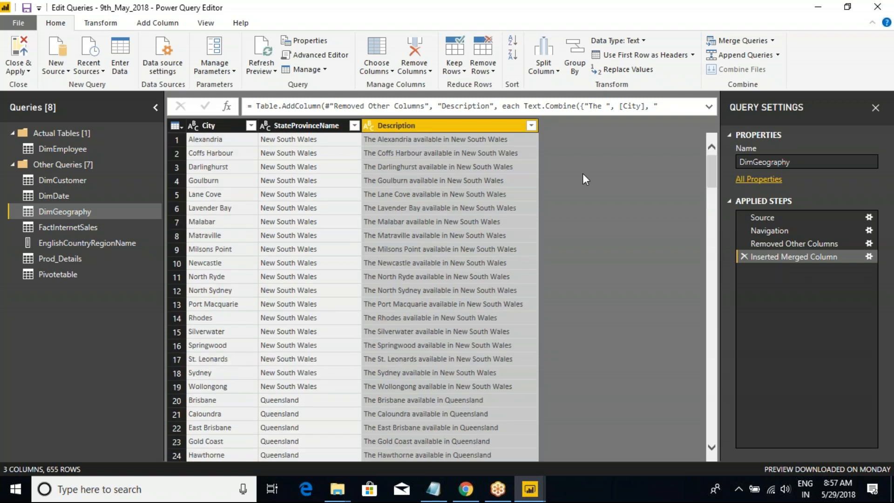
pyautogui.click(311, 139)
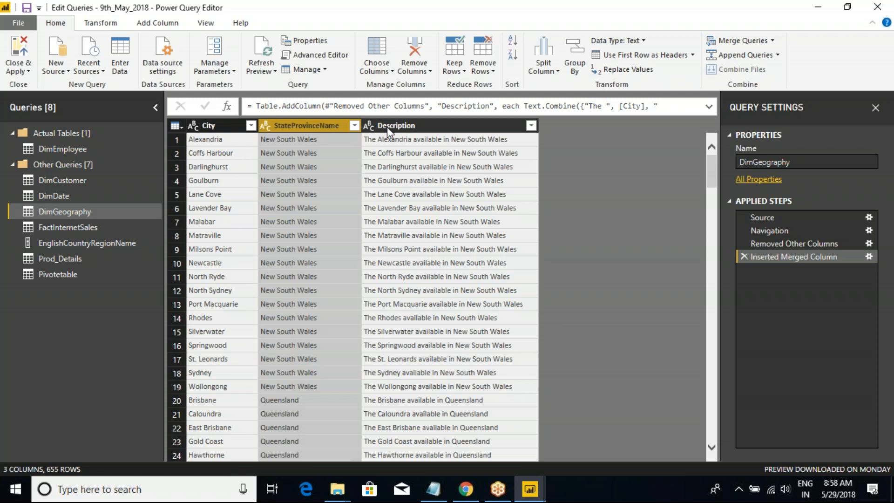
pyautogui.click(387, 127)
pyautogui.click(305, 126)
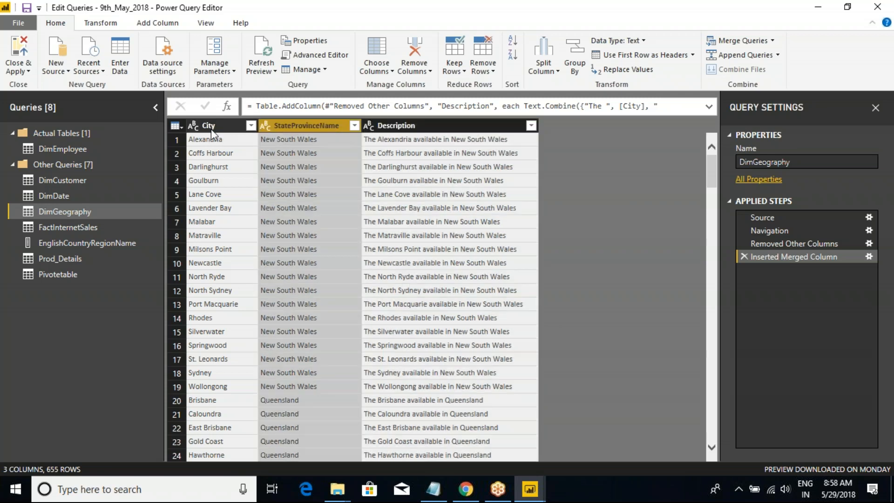
pyautogui.click(212, 127)
# Try to close the query editor and apply the pending query changes.
pyautogui.hotkey('alt', 'F4')
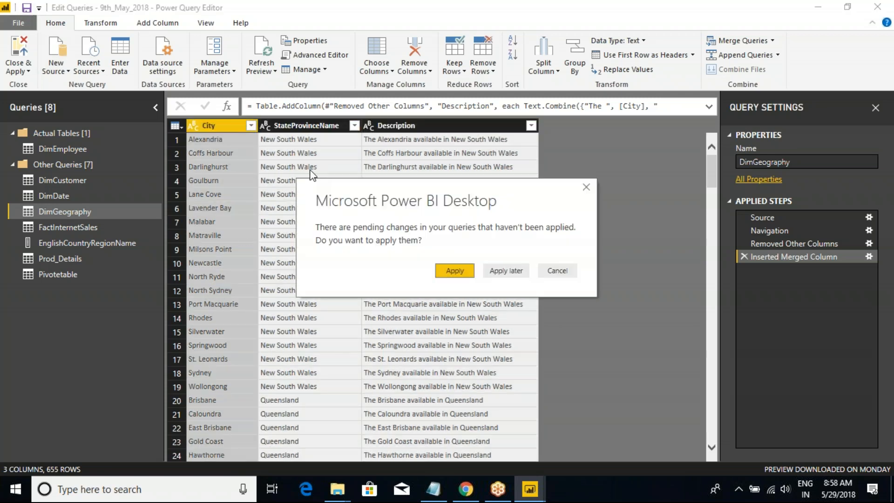
pyautogui.click(452, 269)
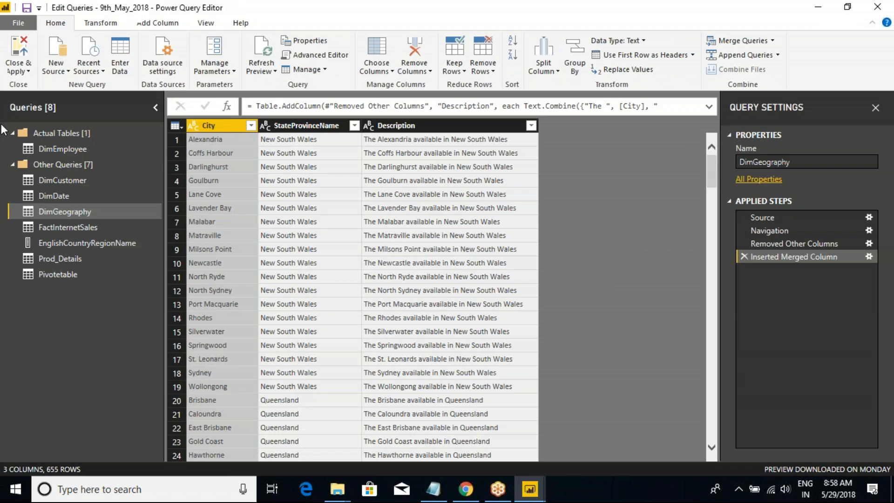
# Examine the whole-table commands available for DimGeography, particularly Merge Queries, Append Queries and Invoke Custom Function.
pyautogui.click(179, 126)
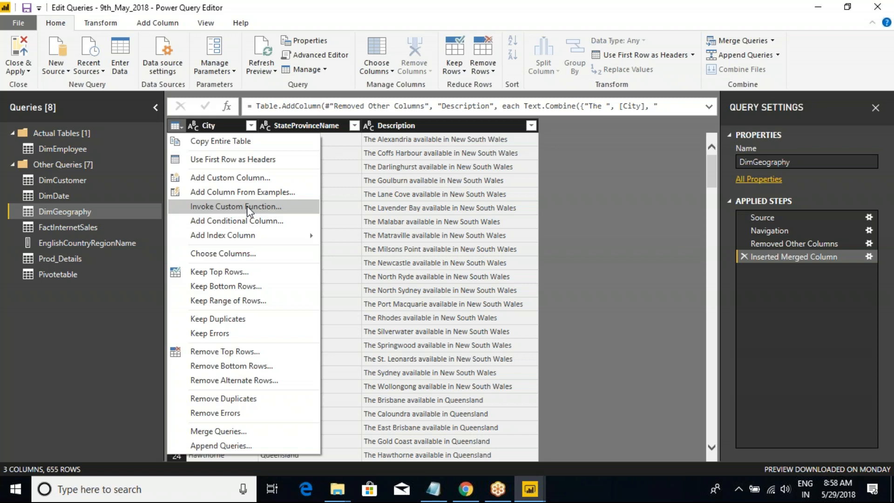
pyautogui.click(596, 15)
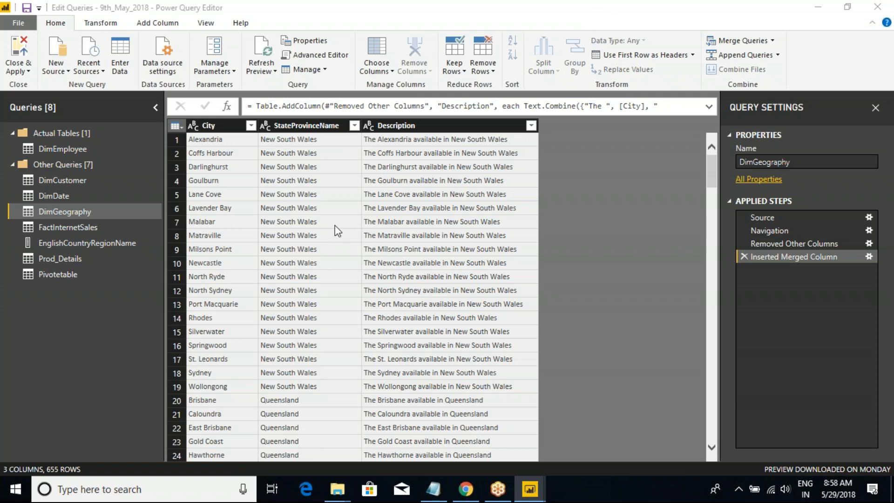
pyautogui.click(176, 125)
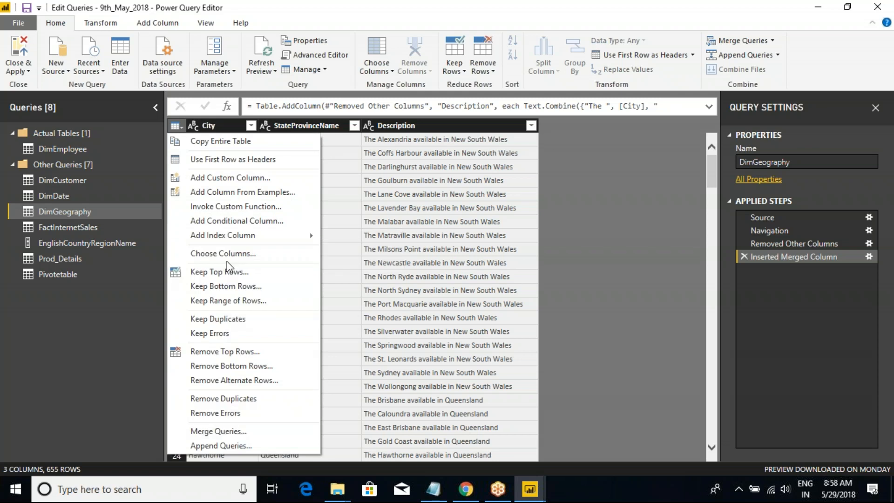
pyautogui.hotkey('ctrl', '2')
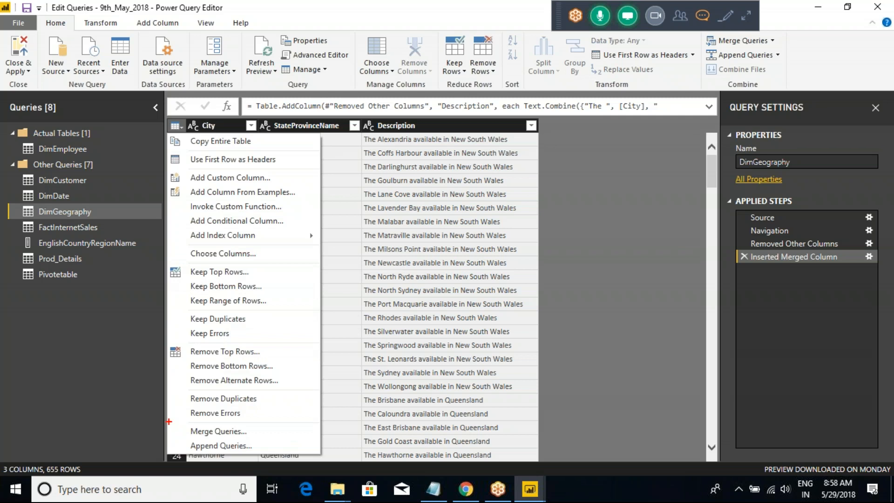
pyautogui.moveTo(168, 421); pyautogui.dragTo(276, 458)
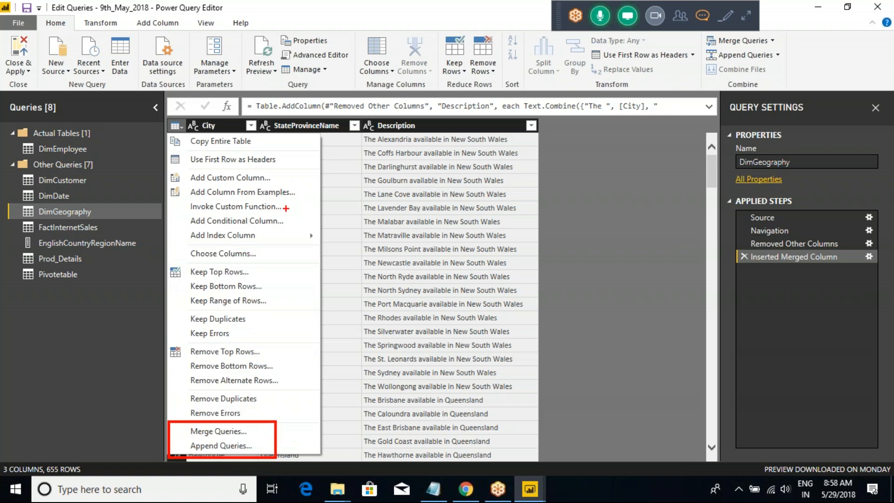
pyautogui.moveTo(290, 207); pyautogui.dragTo(307, 192)
pyautogui.press('Escape')
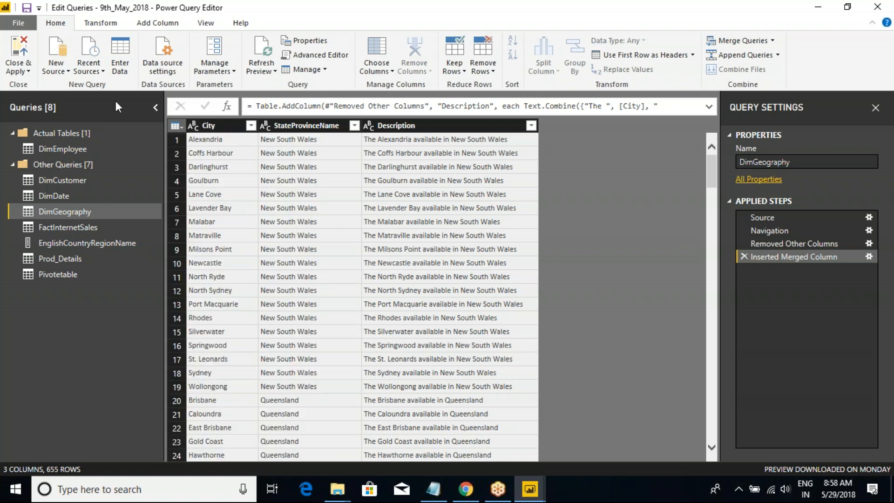
pyautogui.scroll(-4, 101, 22)
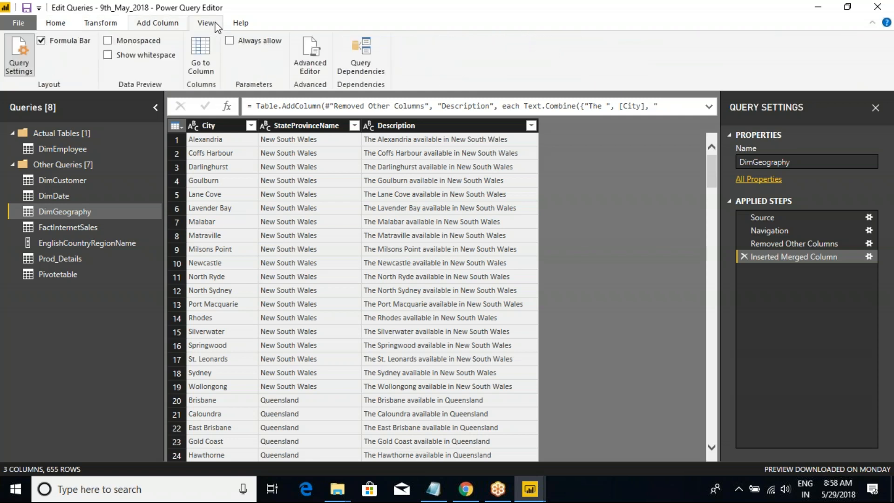
pyautogui.scroll(3, 205, 24)
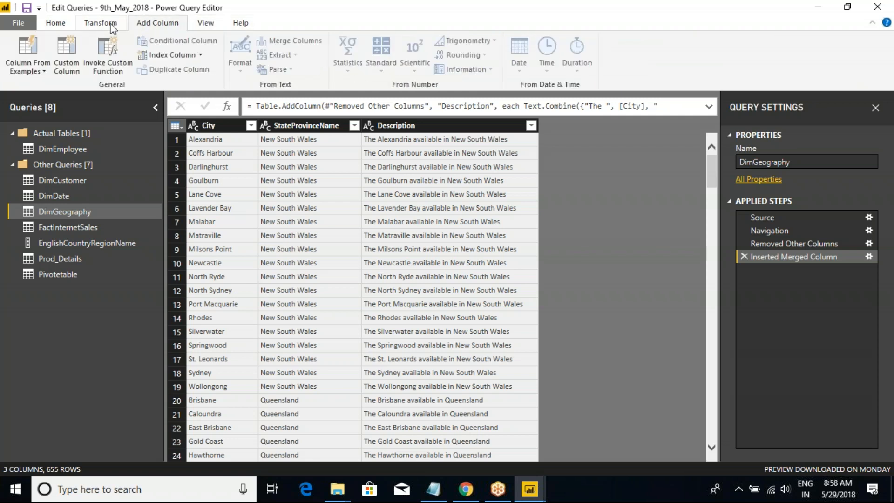
pyautogui.click(53, 27)
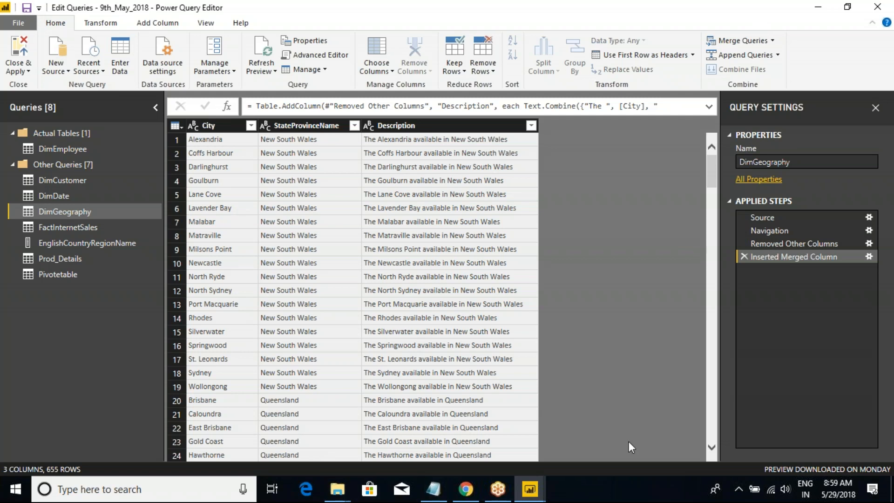
pyautogui.click(725, 298)
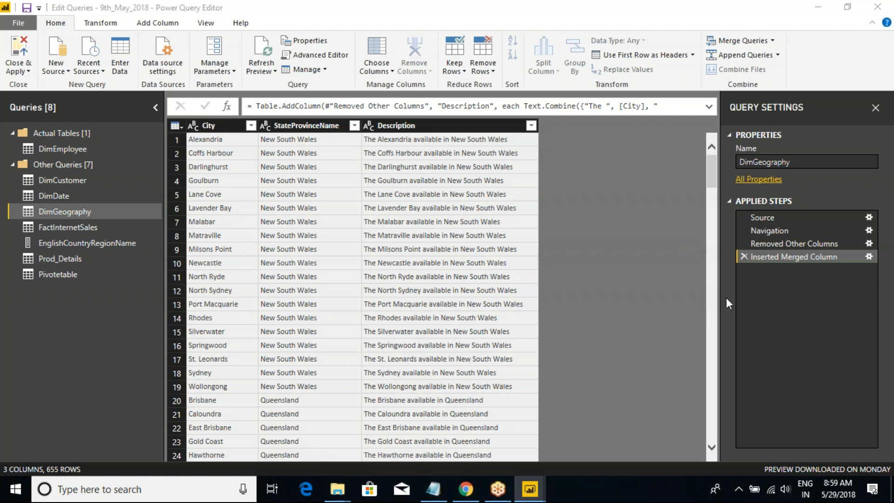